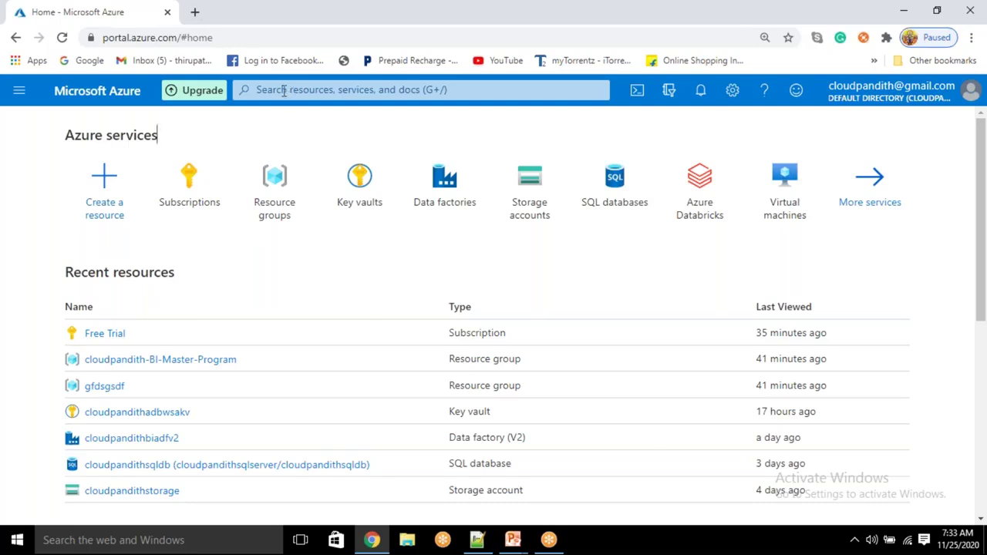
Search 'sql data', open SQL databases, and start adding a new SQL database.
click(284, 90)
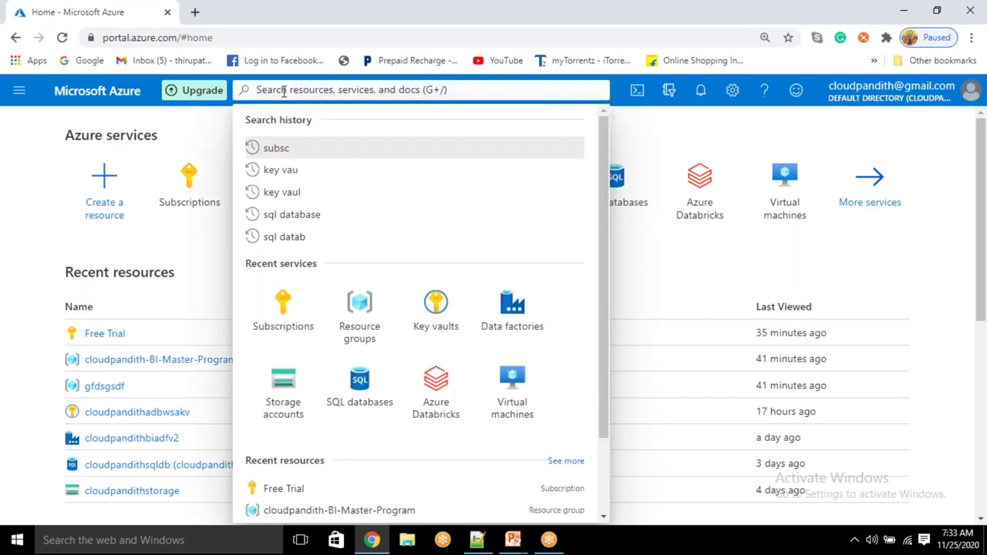
text(sql)
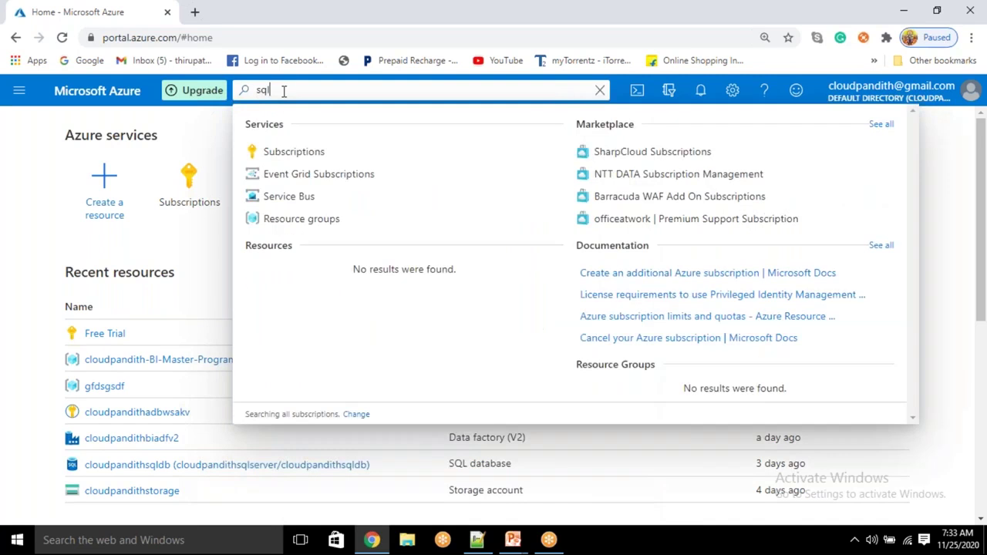
text( data)
click(293, 151)
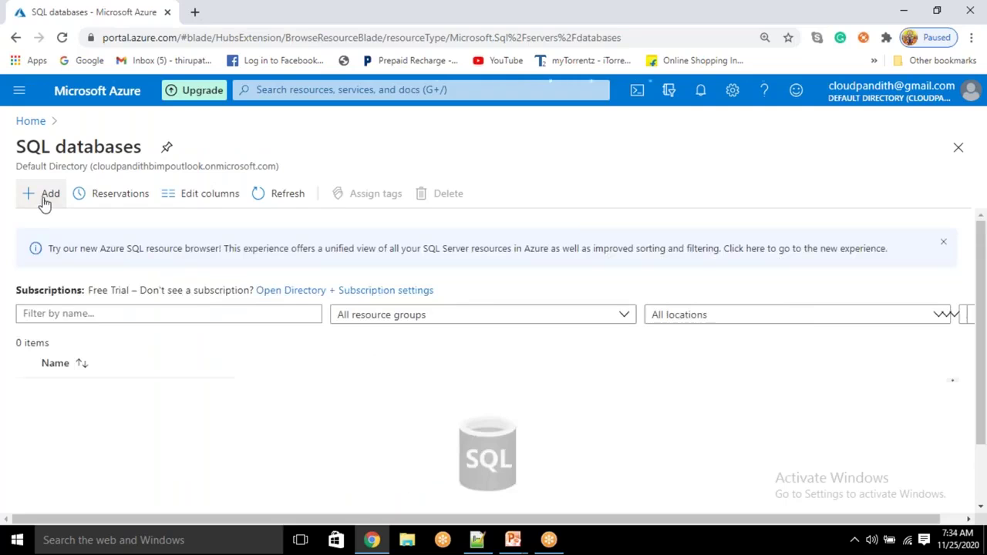
click(45, 202)
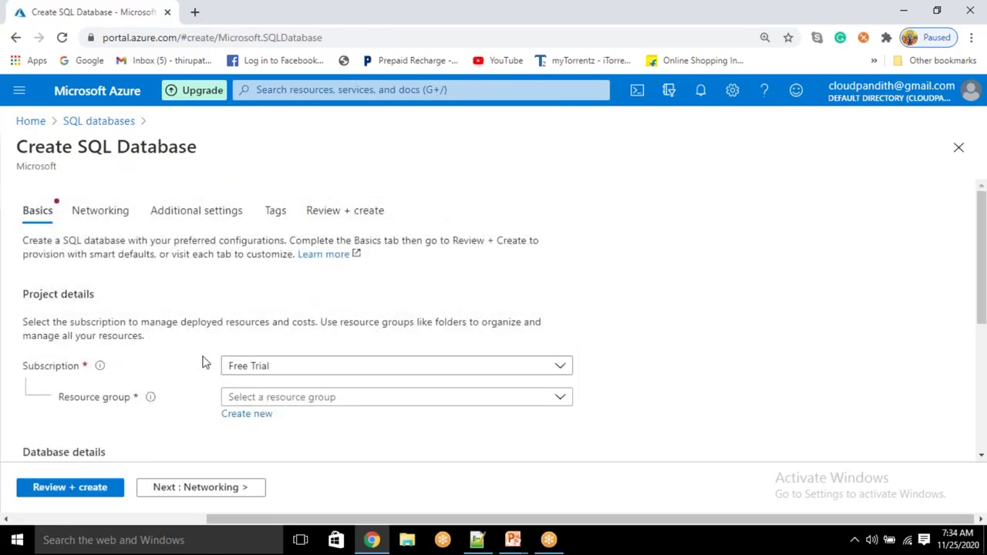
Create a new resource group named cloudpandith-BI-Master-Program for the database.
click(264, 415)
text(cl)
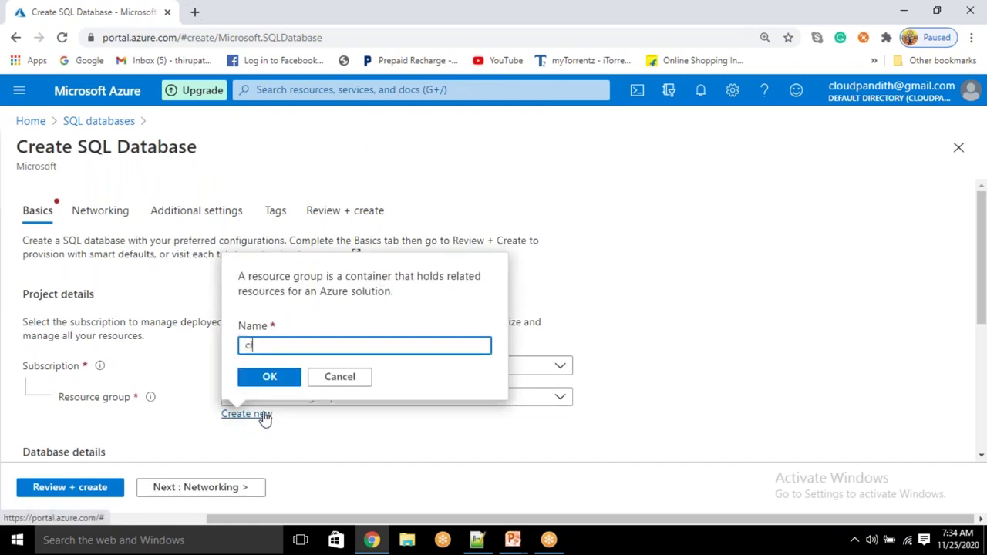
text(oudpandith-sqld)
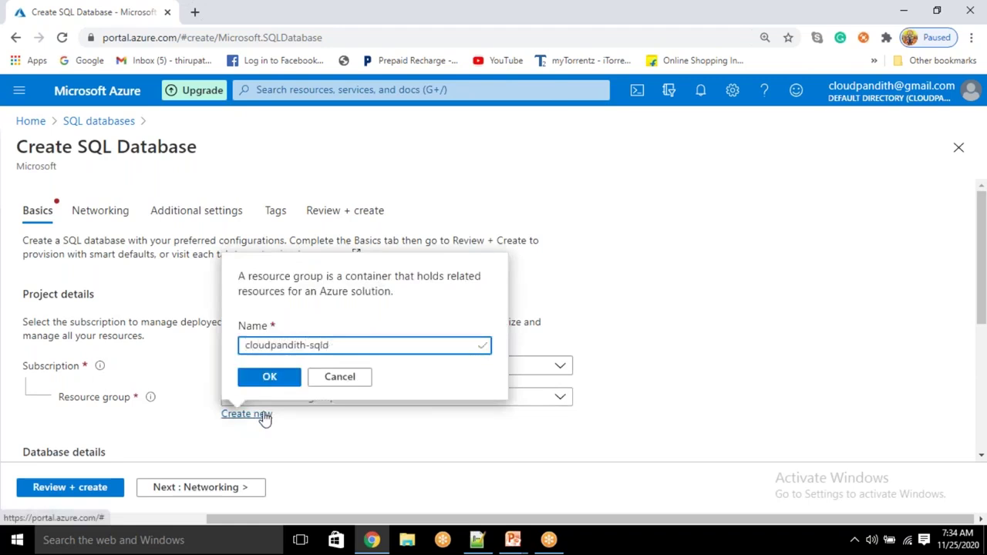
key(BackSpace)
key(BackSpace)
text(BI-master)
key(BackSpace)
key(BackSpace)
key(BackSpace)
text(Master-Program)
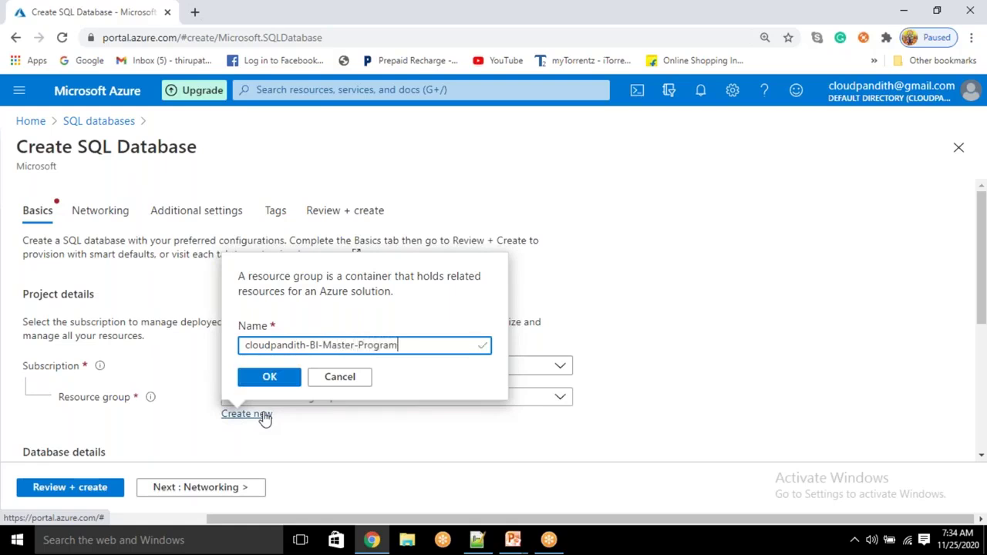
click(269, 376)
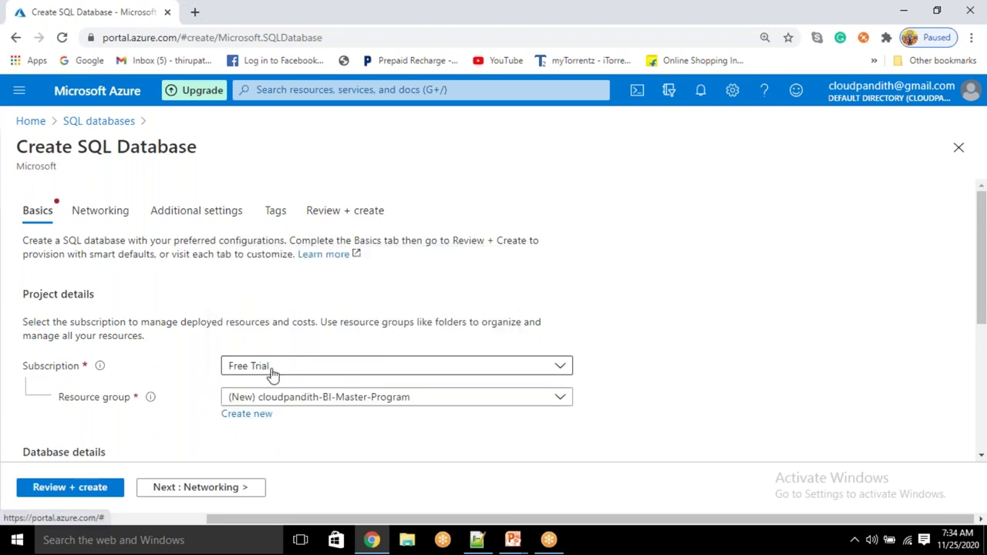
Enter cloudpandithsqldb as the database name.
scroll(273, 375, down, 1)
scroll(270, 337, down, 2)
click(267, 309)
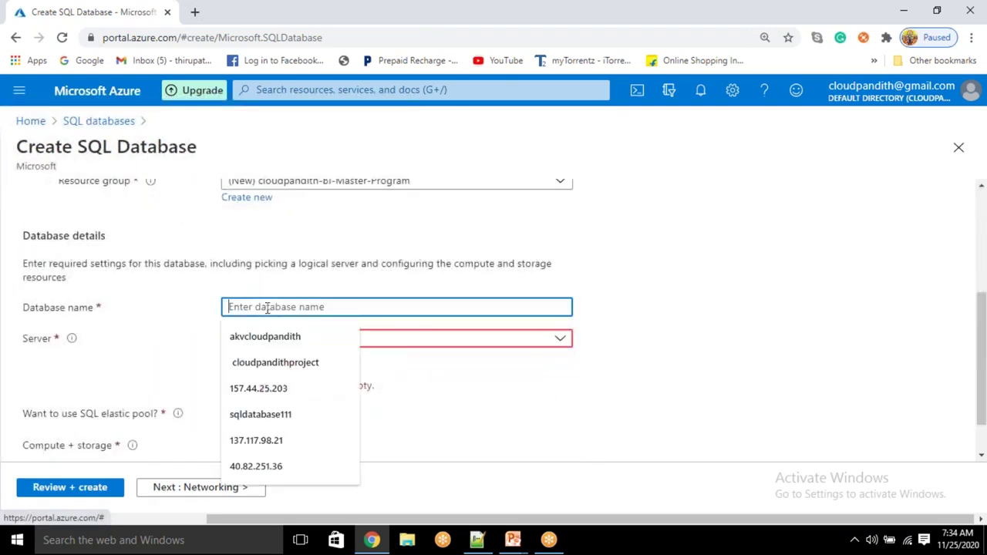
text(cloudpa)
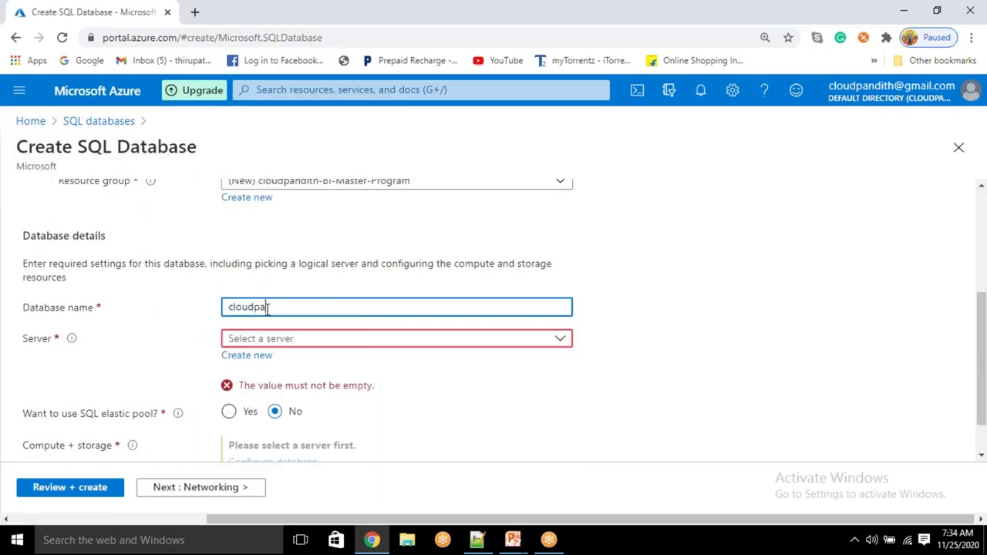
text(ndithsqldb)
Create new server cloudpandithsqlserver in East US with an admin login and matching password.
click(259, 359)
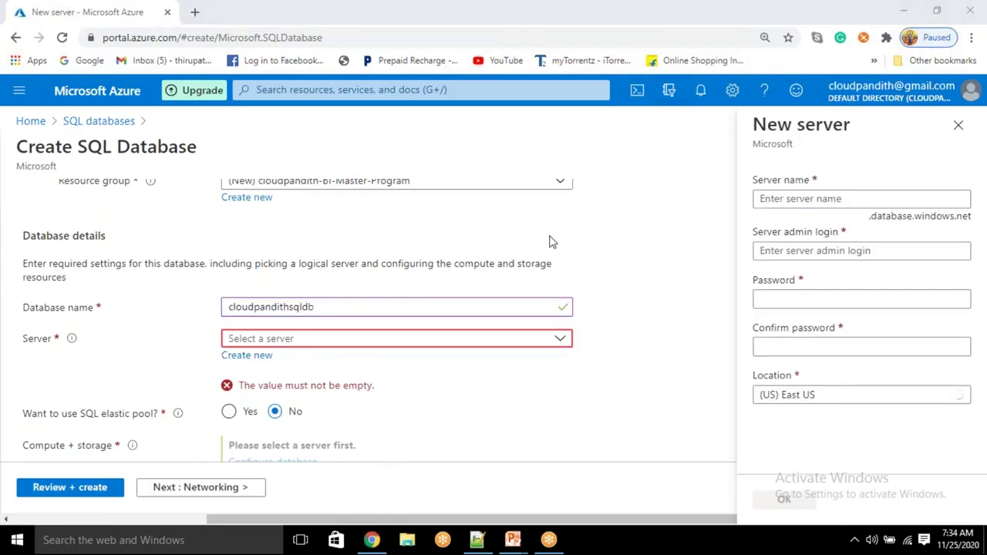
click(815, 193)
text(c)
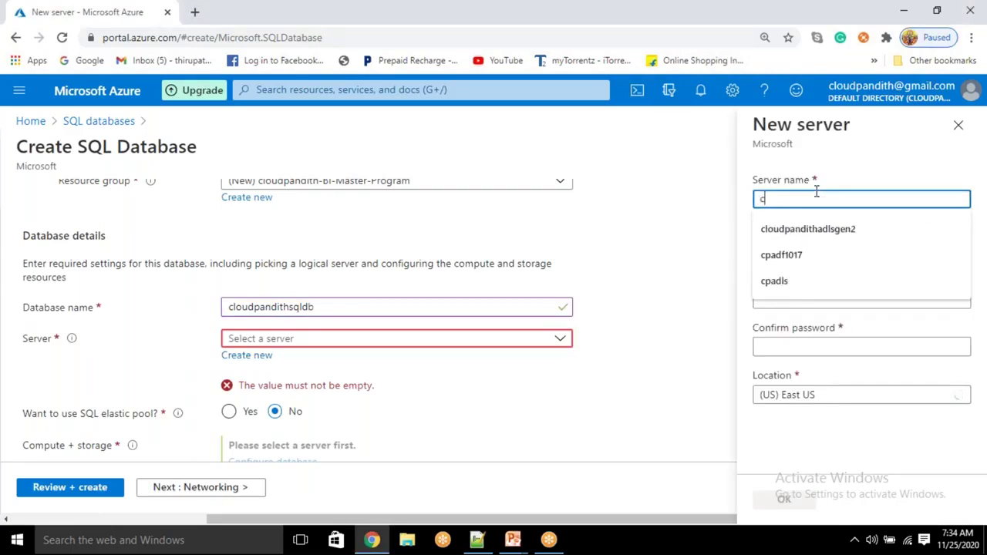
text(loudpandithsqlserver)
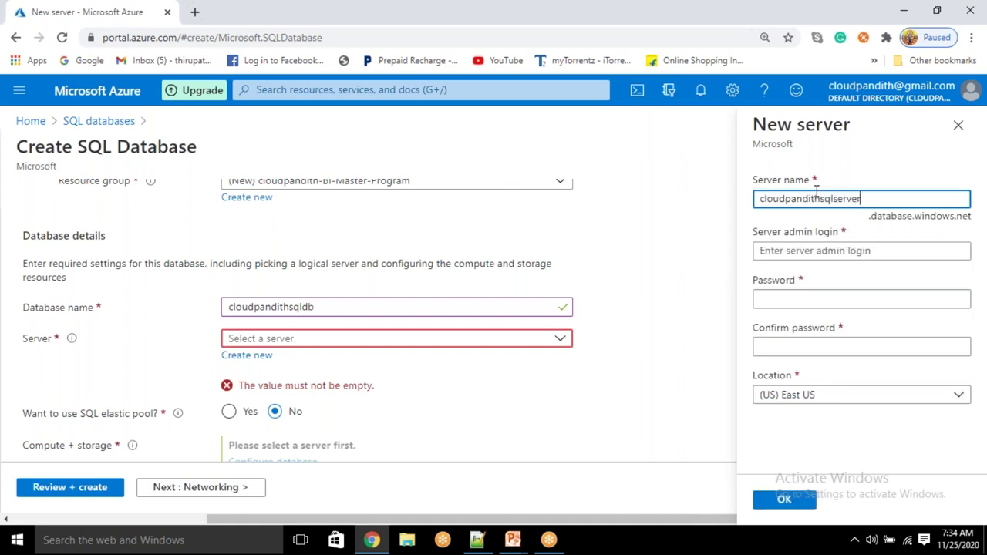
key(Tab)
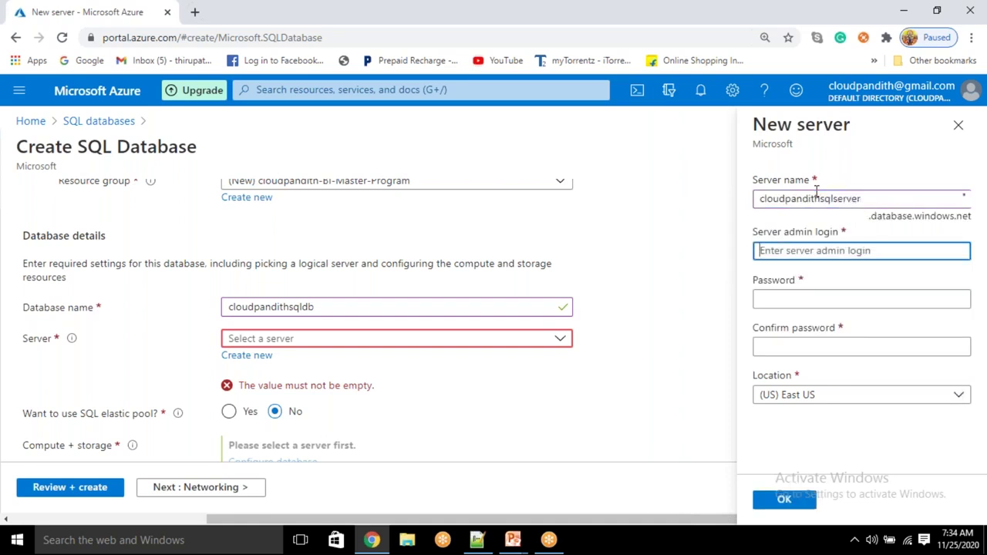
text(mallaiah)
key(Tab)
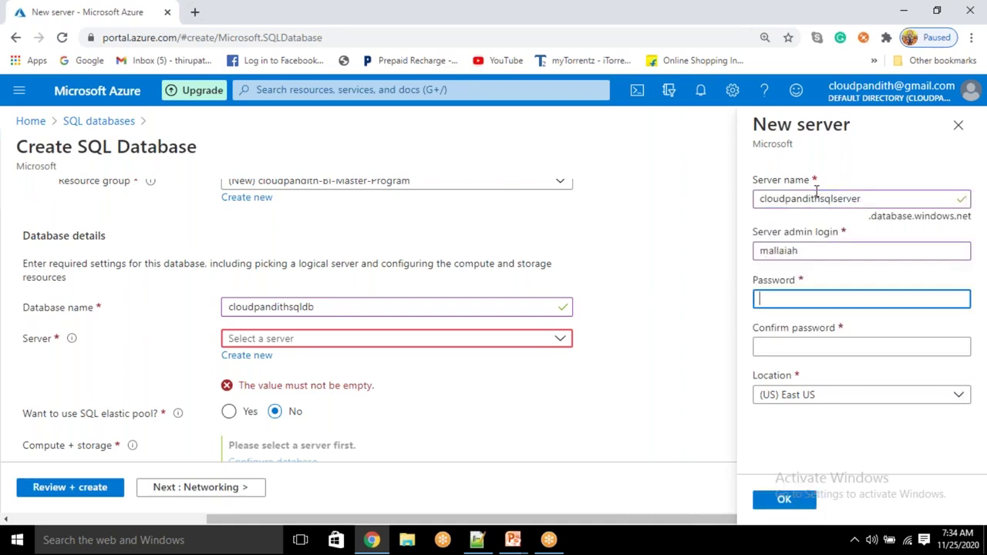
text(*********)
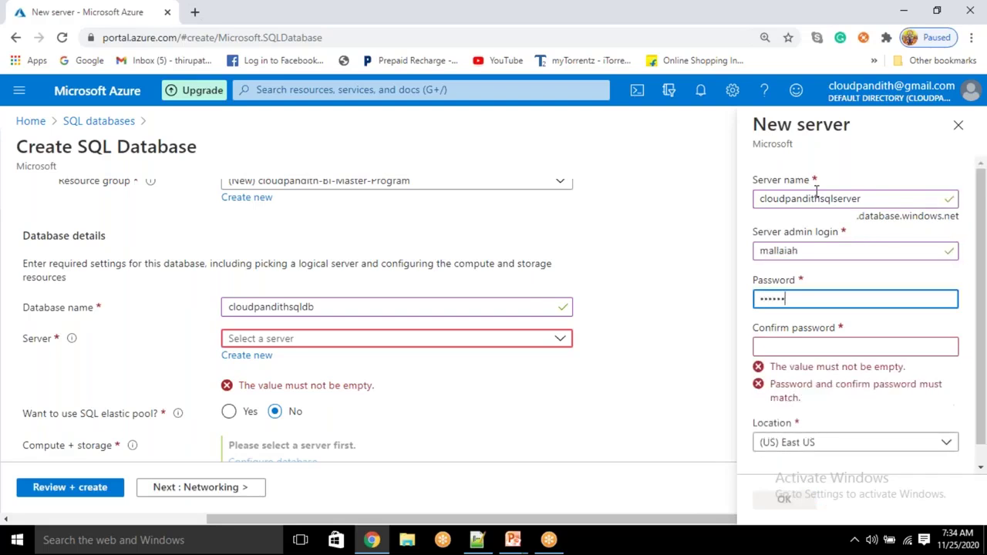
text(***)
key(Tab)
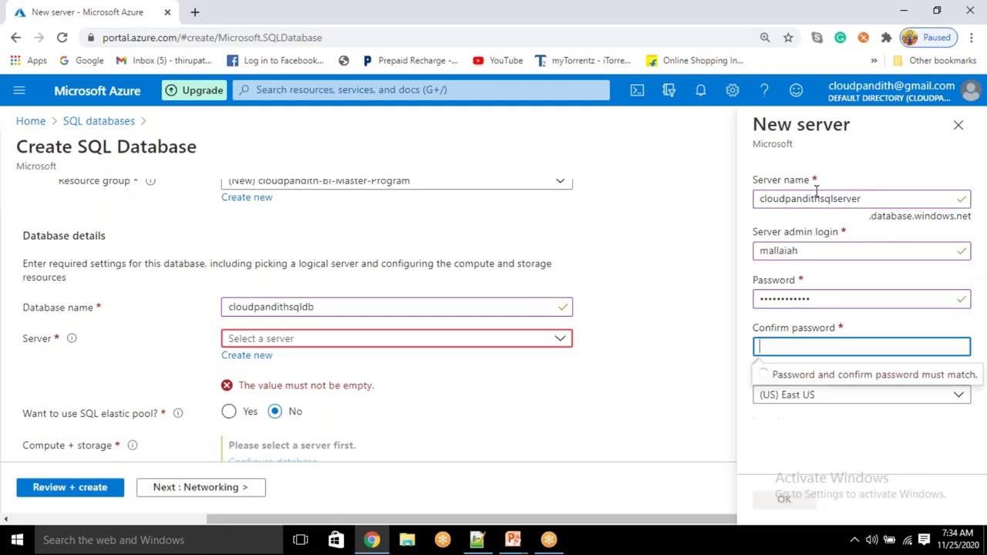
text(************)
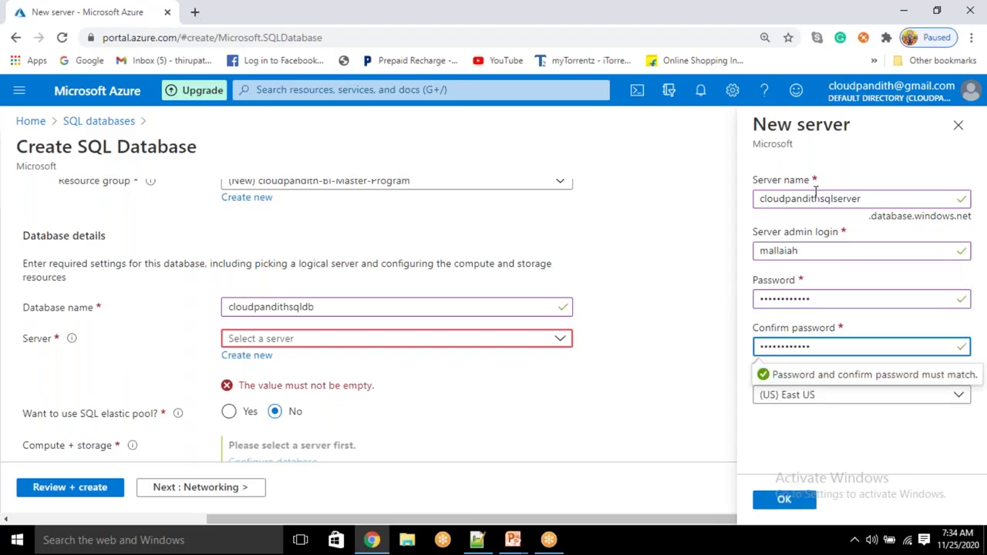
click(817, 417)
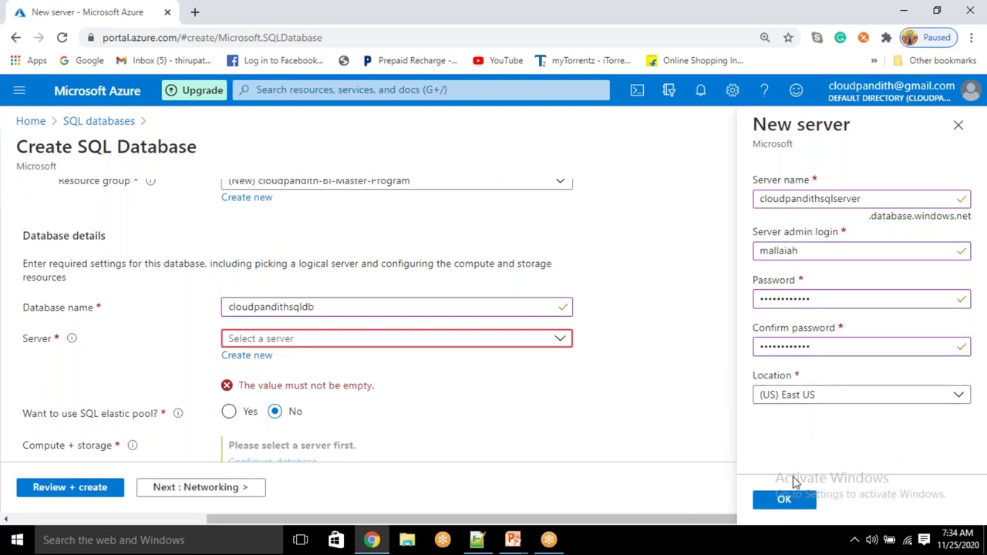
click(784, 501)
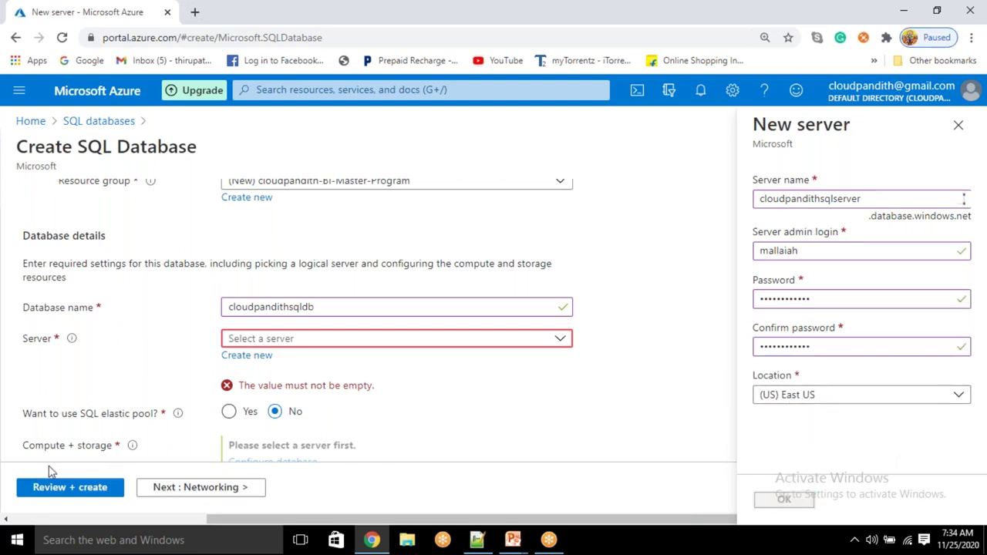
Review and create the cloudpandithsqldb database, then load portal.azure.com in a new tab.
click(45, 489)
click(46, 489)
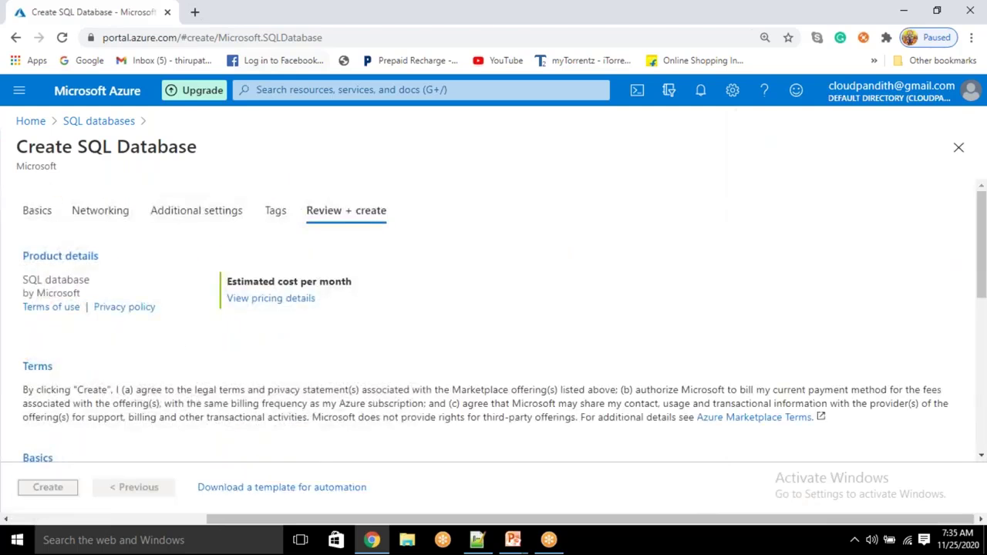
click(196, 15)
text(po)
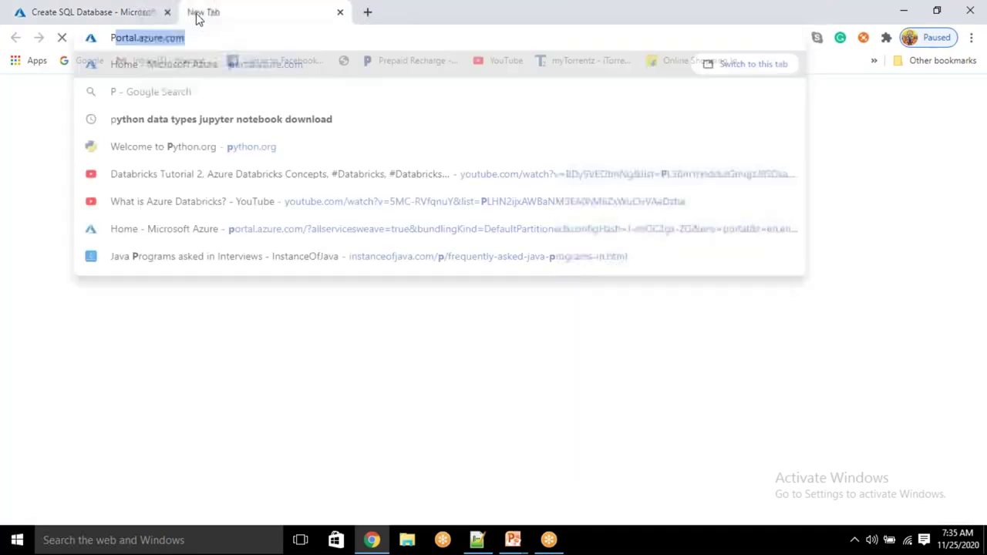
key(Return)
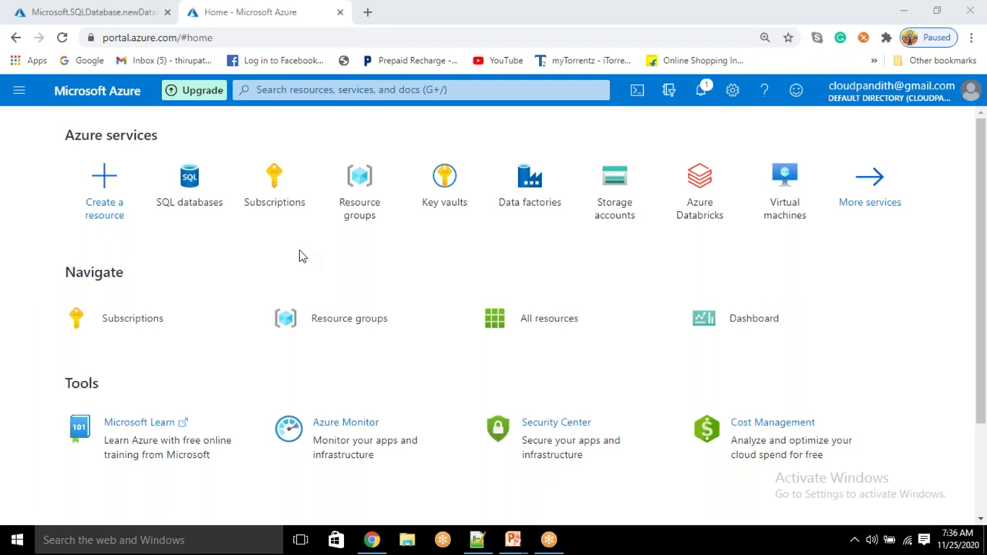
Start a new storage account in the cloudpandith-BI-Master-Program resource group.
click(643, 196)
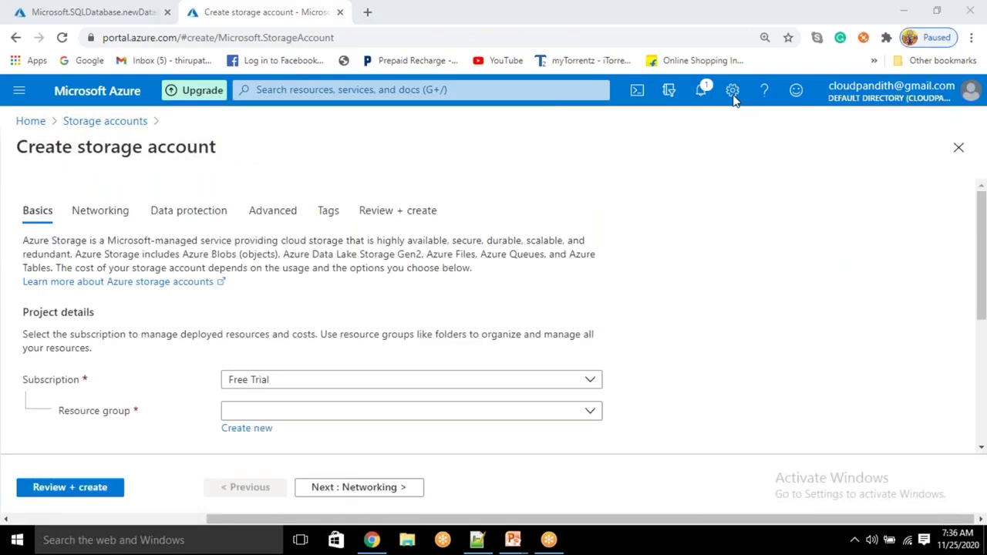
scroll(431, 319, down, 1)
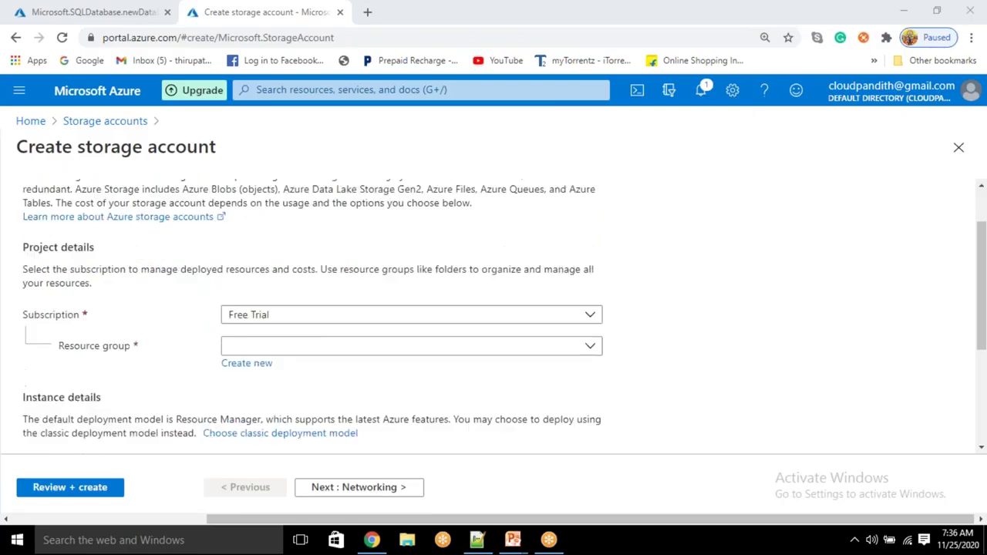
click(312, 346)
click(301, 395)
scroll(302, 397, down, 3)
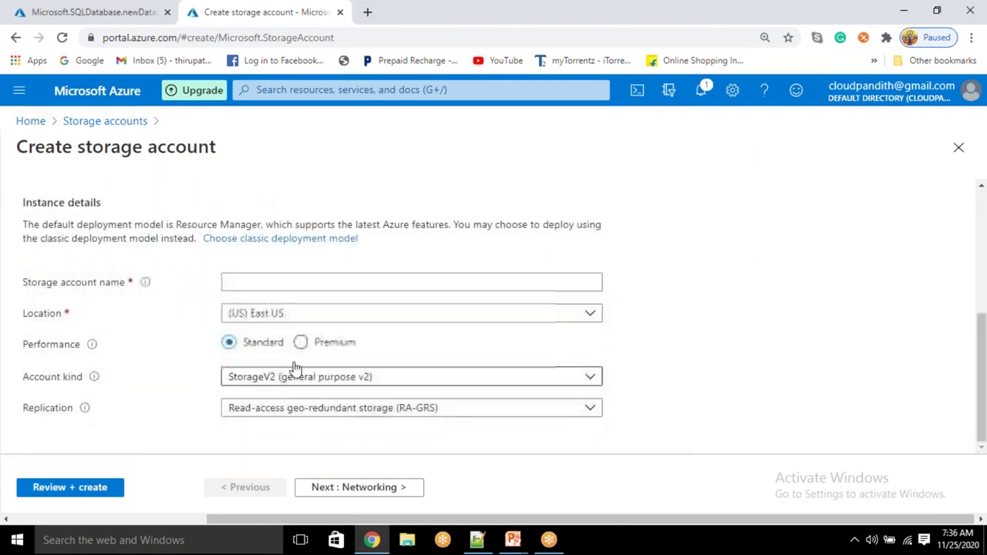
Name the storage account cloudpandithstorage, review it, and create it.
click(263, 282)
text(CLO)
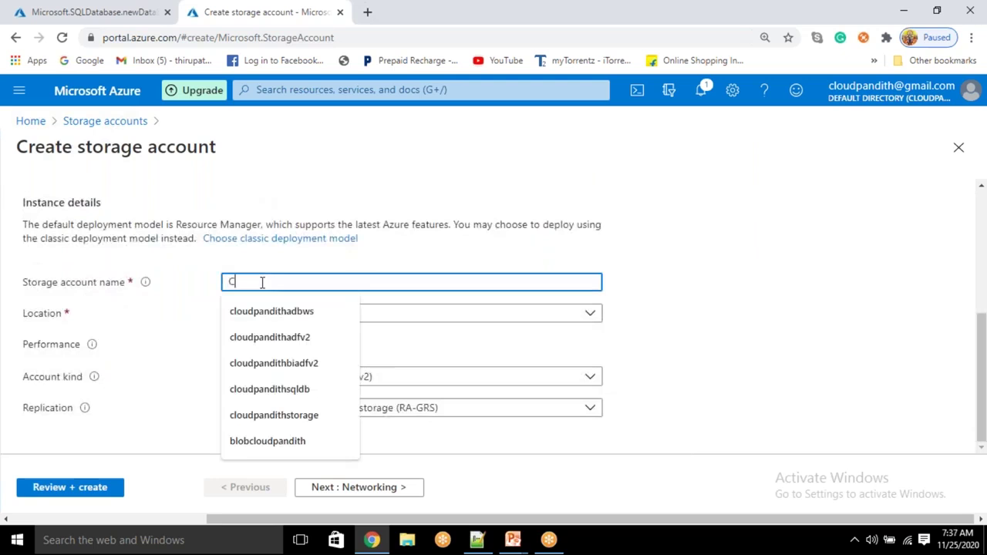
key(BackSpace)
text(cloudpandiths)
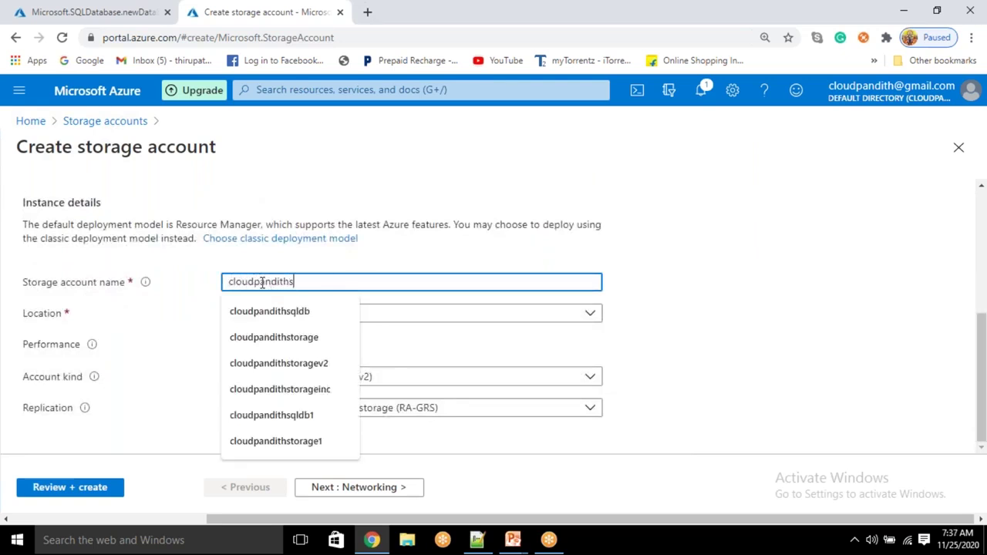
text(torage)
click(385, 263)
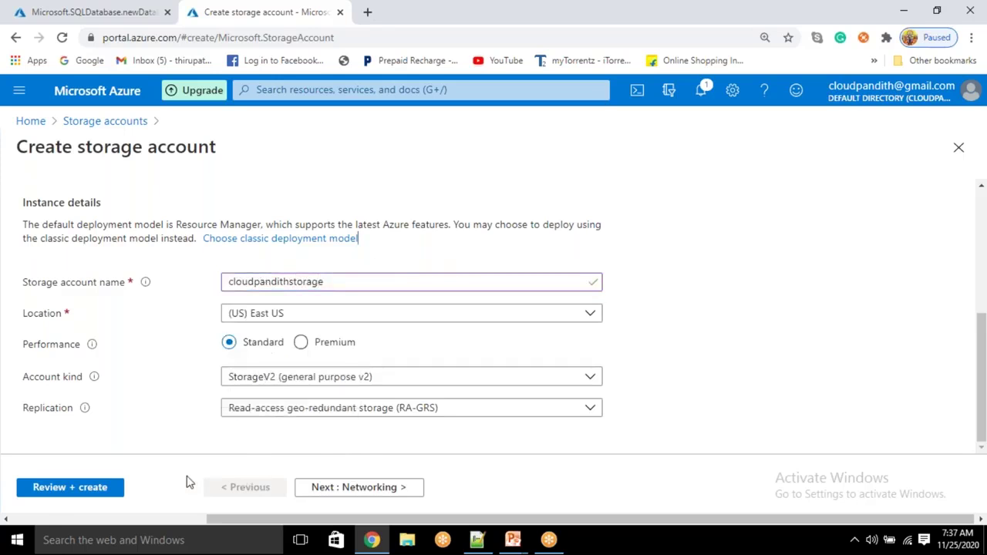
click(65, 492)
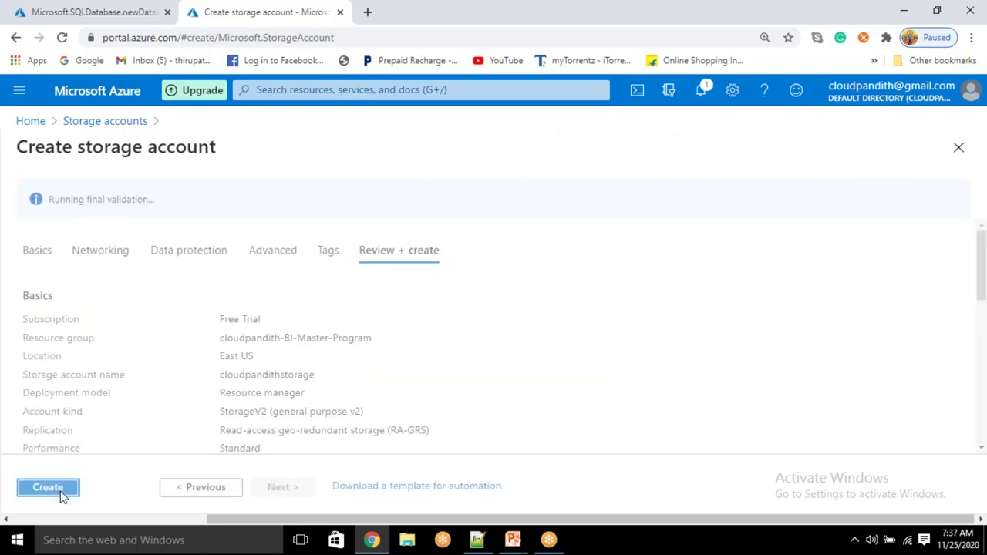
click(45, 493)
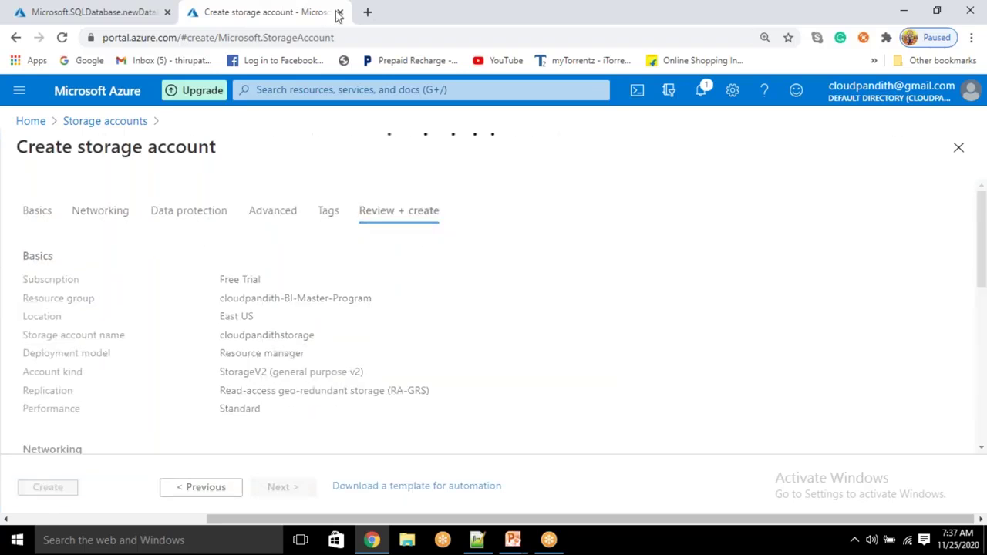
Load portal.azure.com in a new tab and open the Data factories list showing parameshadfv2.
click(367, 11)
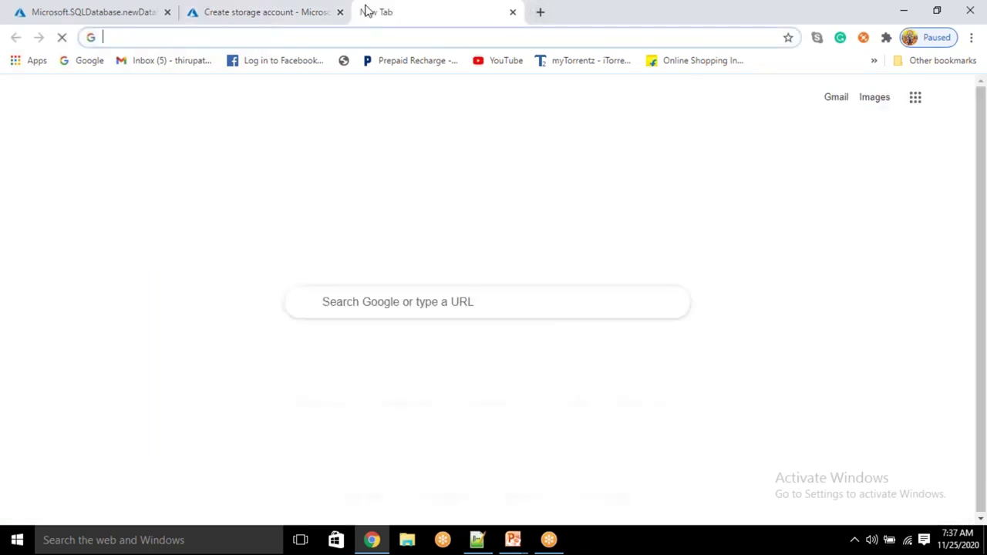
text(portal.azure.com)
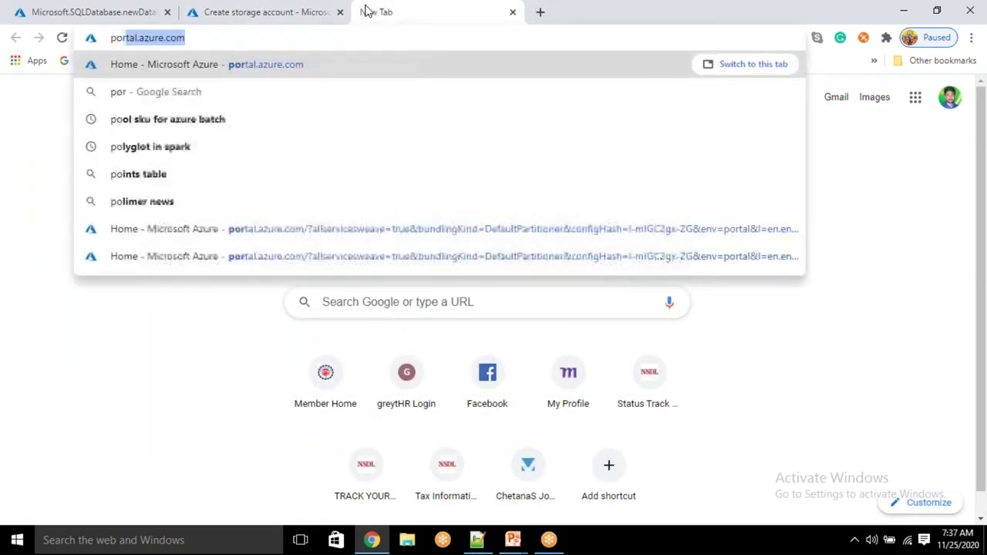
key(Return)
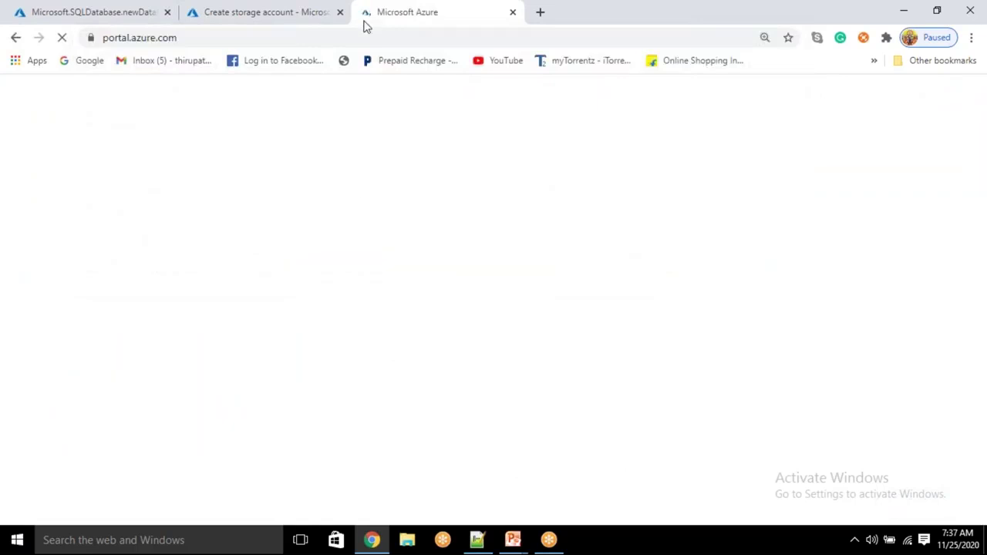
click(72, 9)
click(270, 10)
click(435, 10)
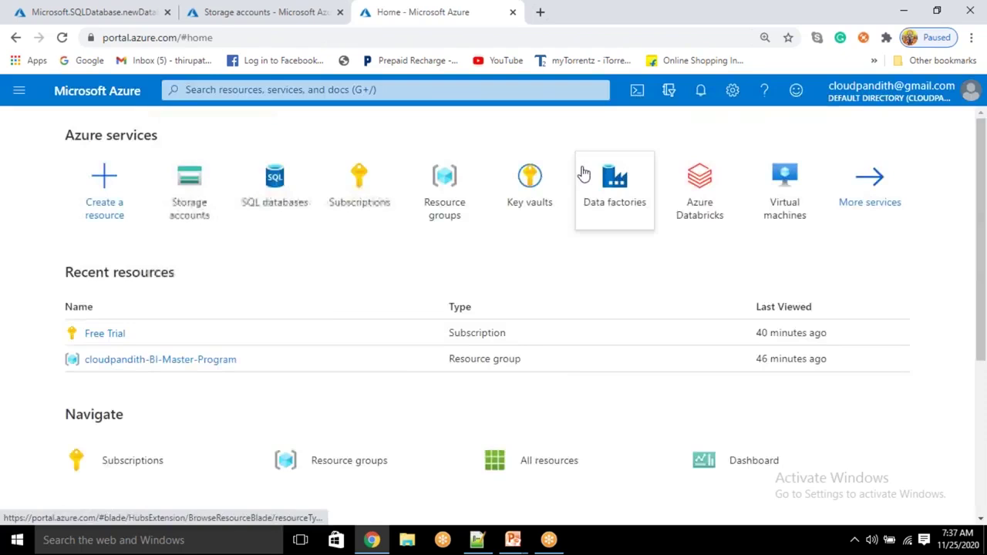
click(584, 174)
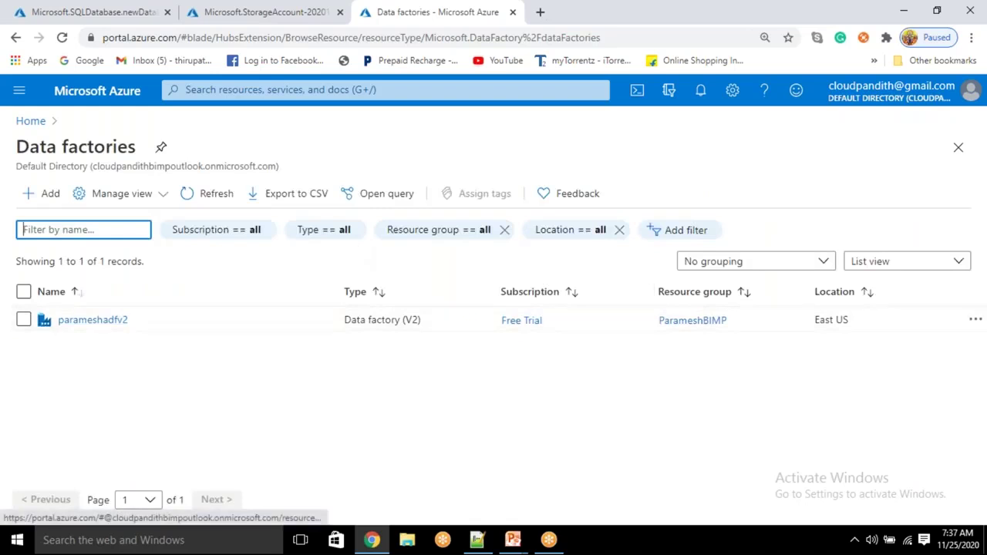
click(733, 67)
Start a new data factory named cloudpandithbiadfv2 in cloudpandith-BI-Master-Program.
click(42, 194)
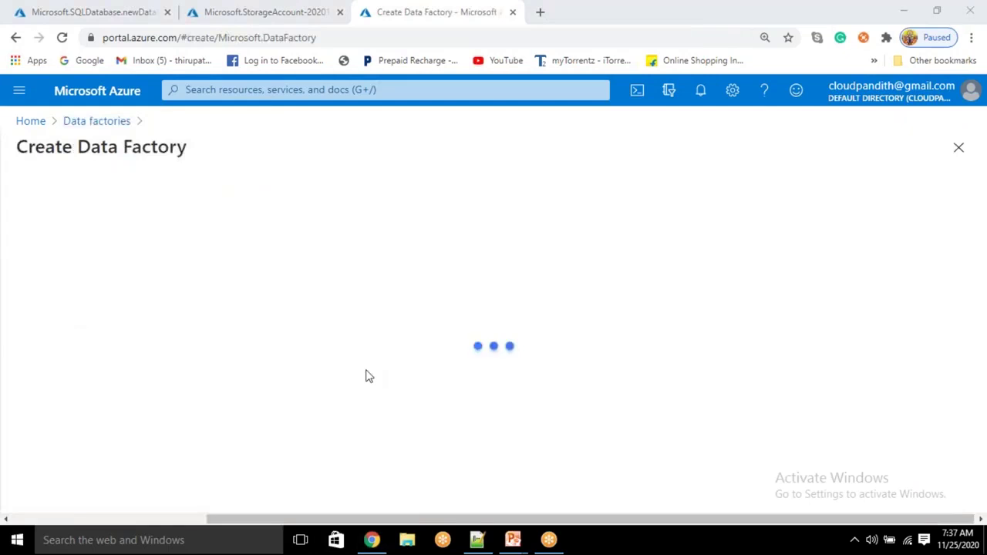
click(256, 341)
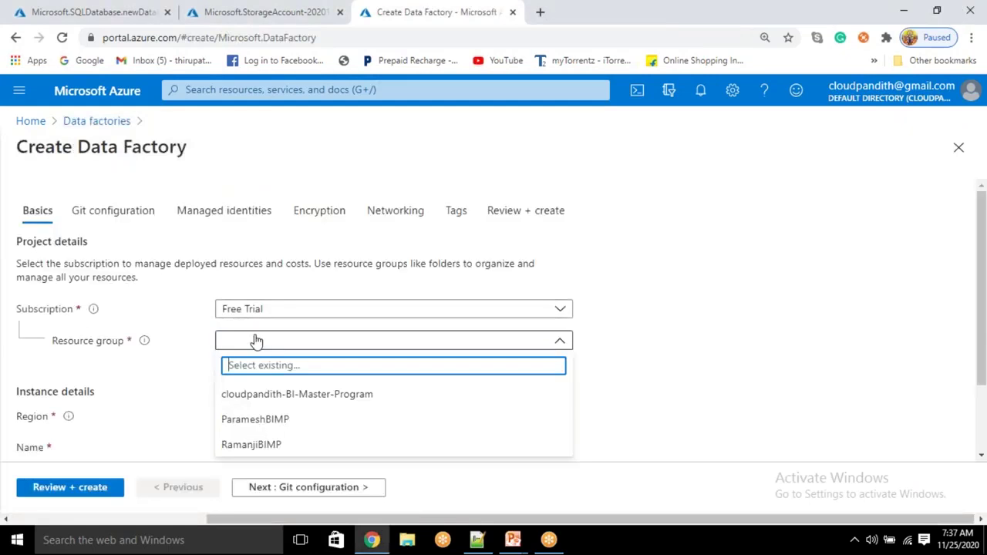
scroll(308, 347, down, 2)
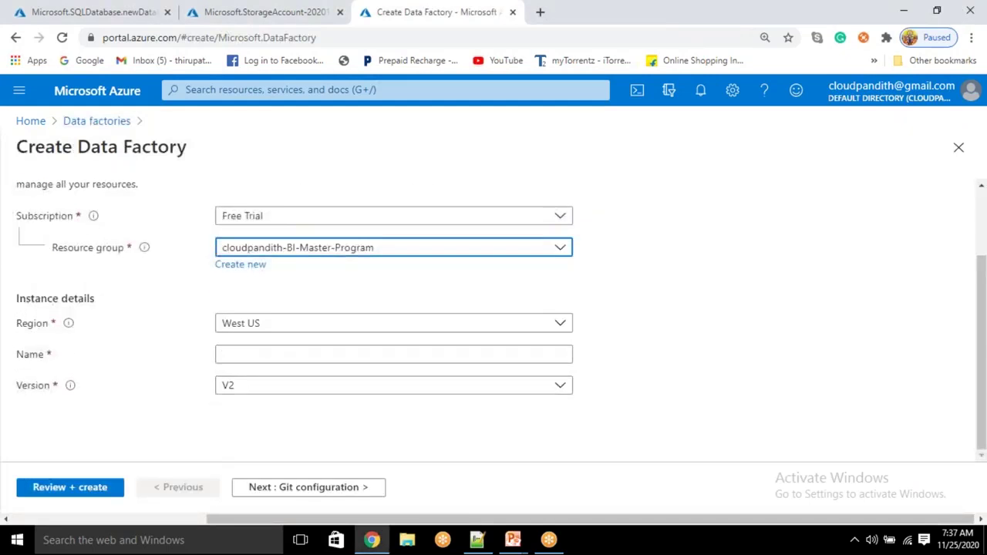
click(252, 354)
text(clo)
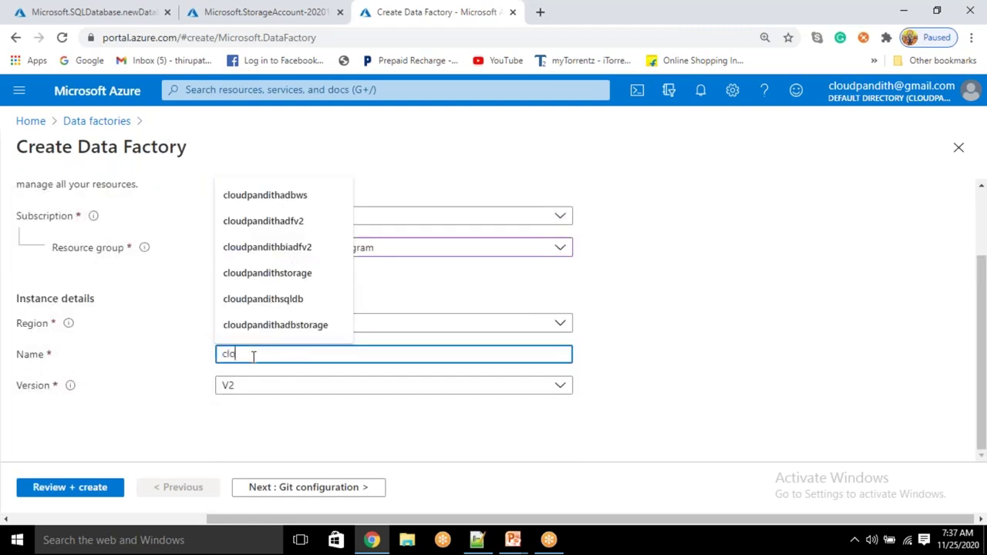
text(udpandithbiadfv2)
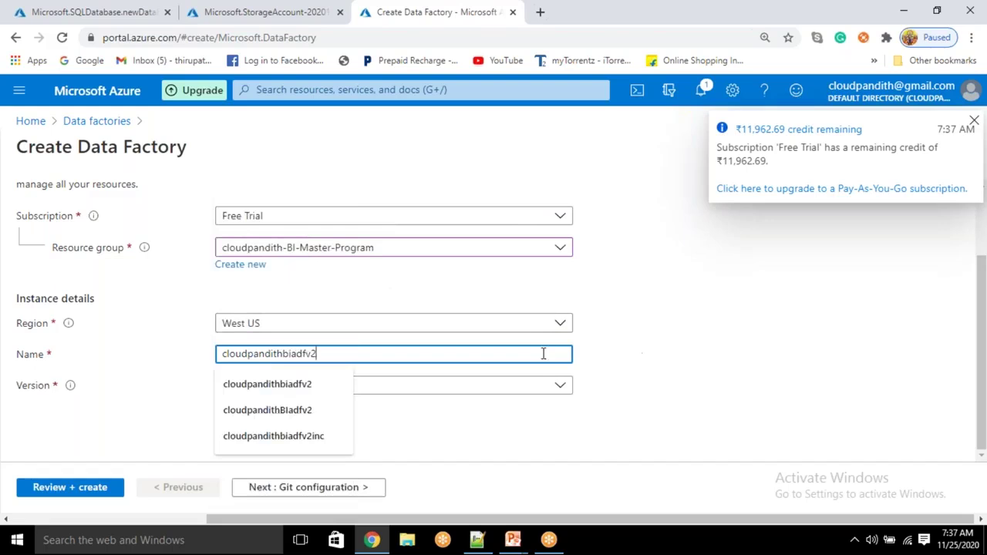
click(685, 321)
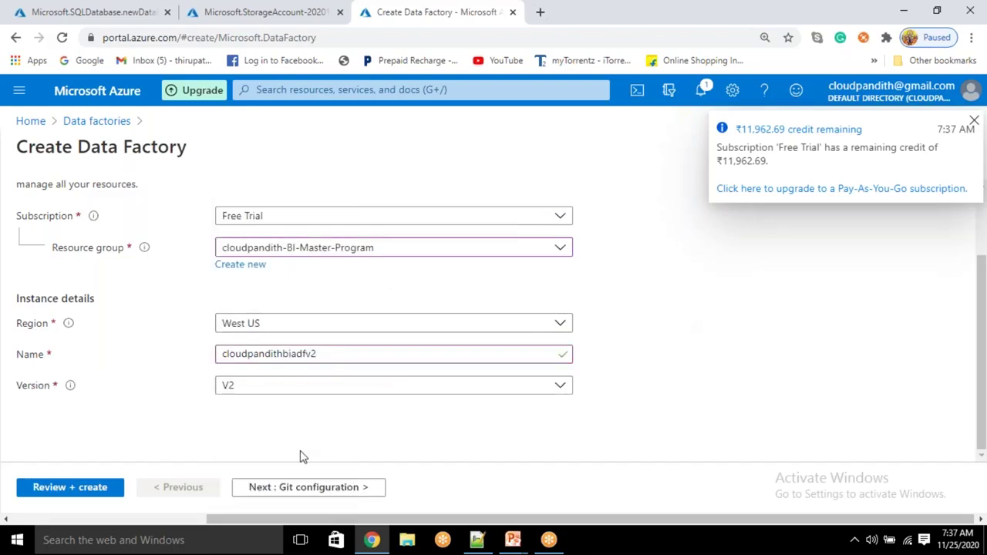
Choose Configure Git later, then review and create the data factory.
click(288, 487)
drag(222, 270, 208, 317)
click(222, 294)
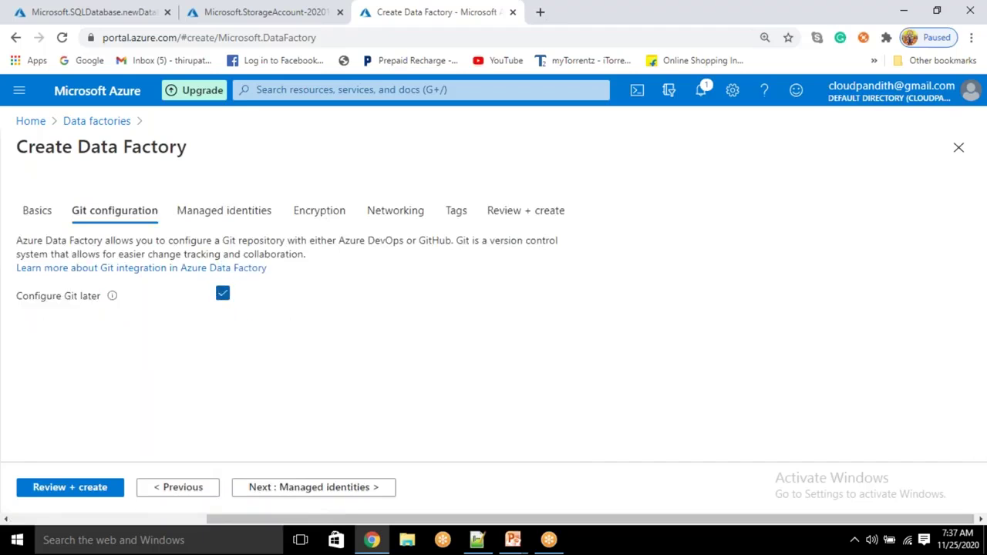
click(76, 494)
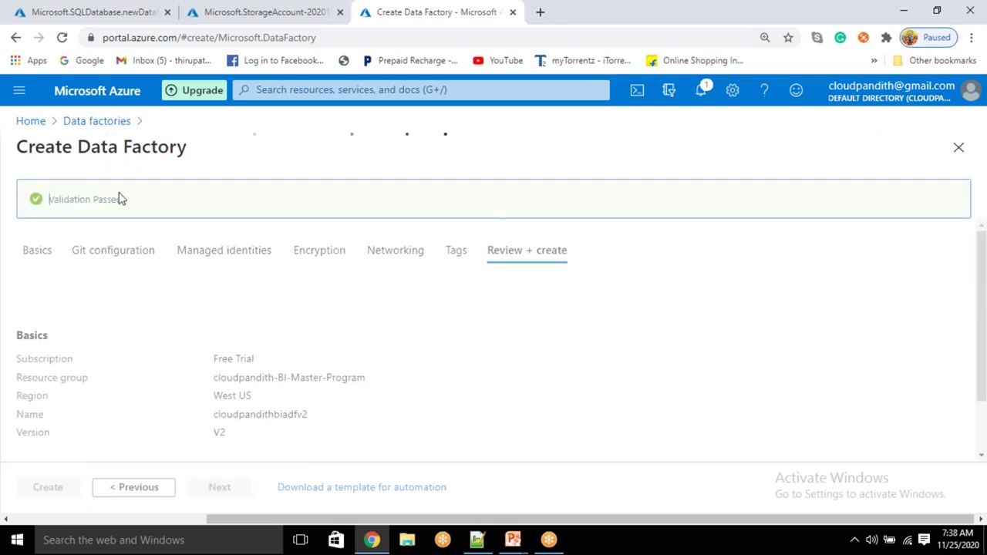
click(40, 490)
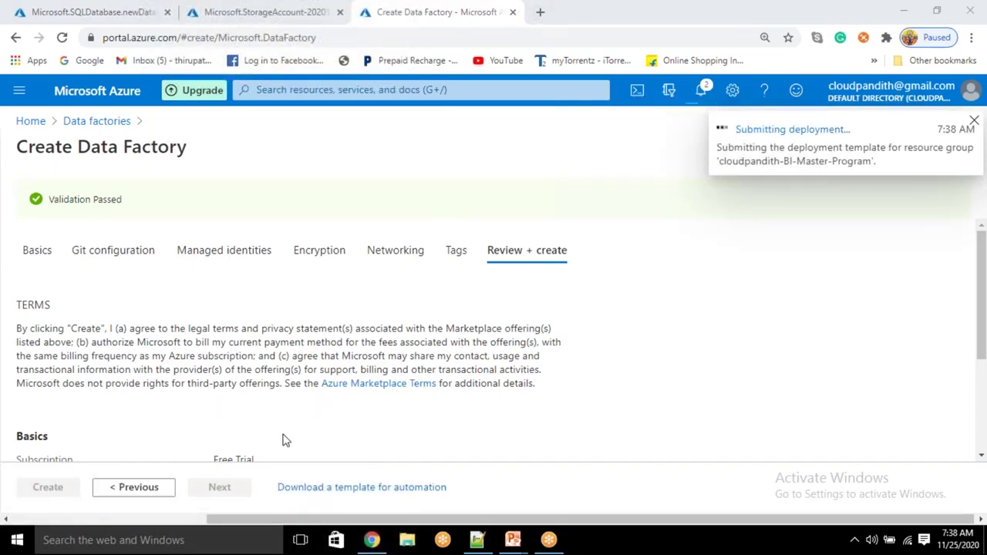
click(540, 12)
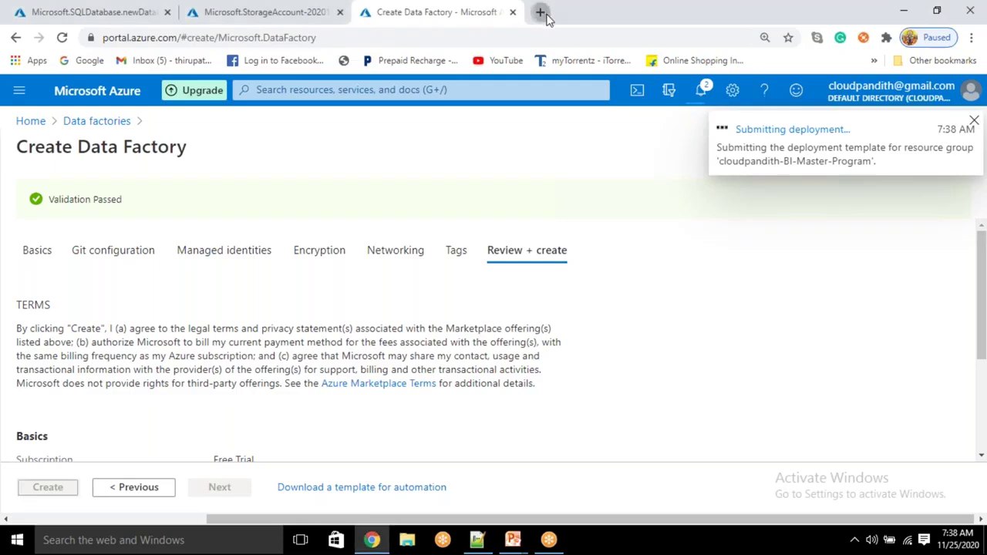
Load portal.azure.com and search 'key vau' to reach the Key vaults list.
text(p)
key(Return)
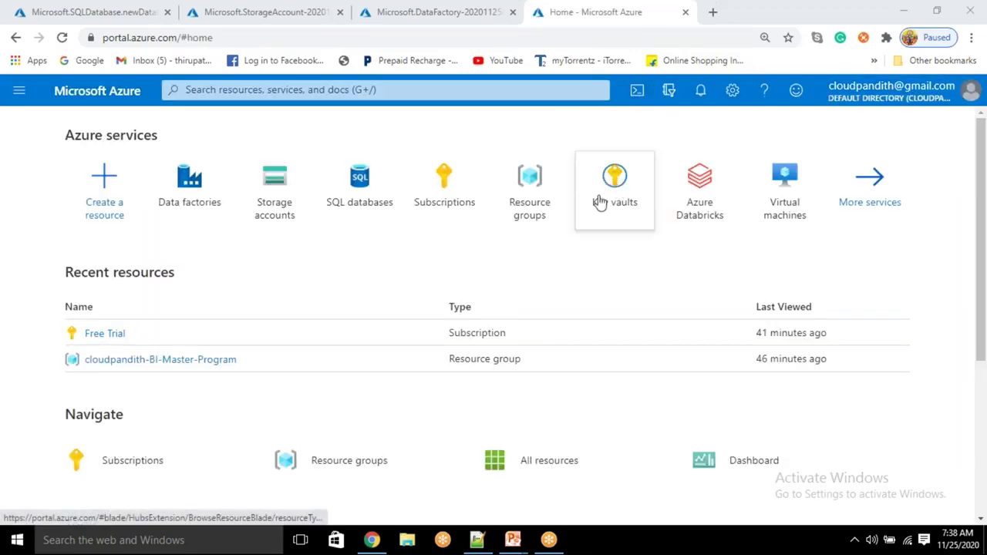
click(457, 91)
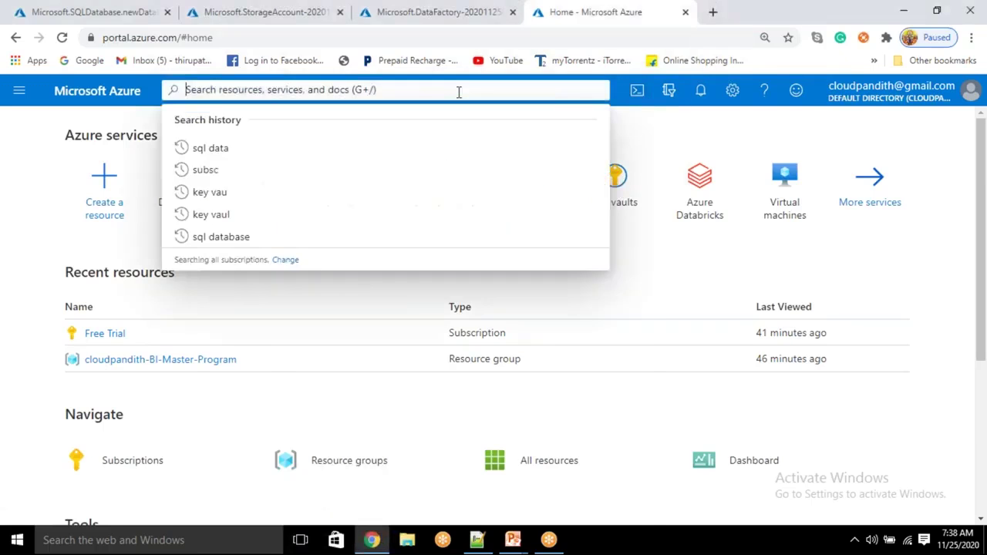
text(key vau)
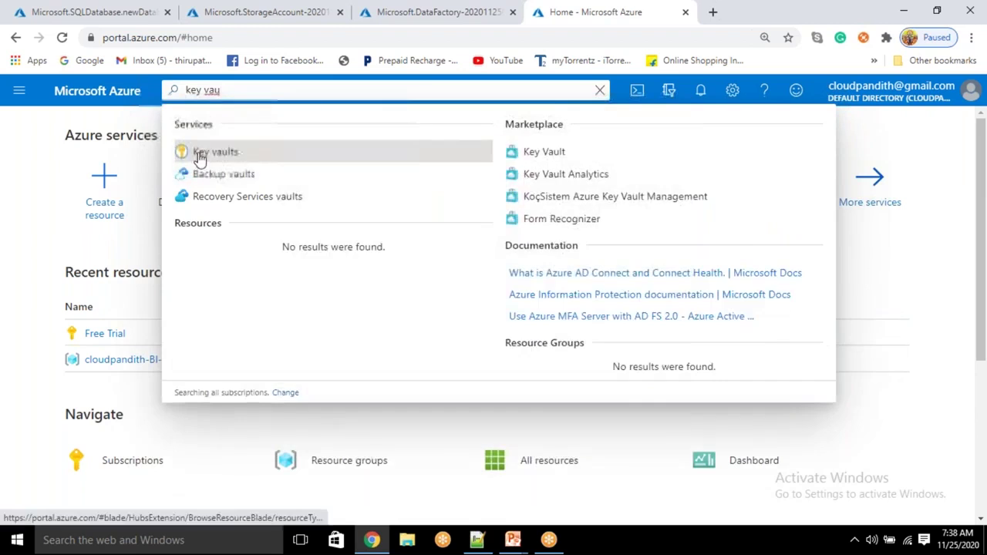
click(198, 154)
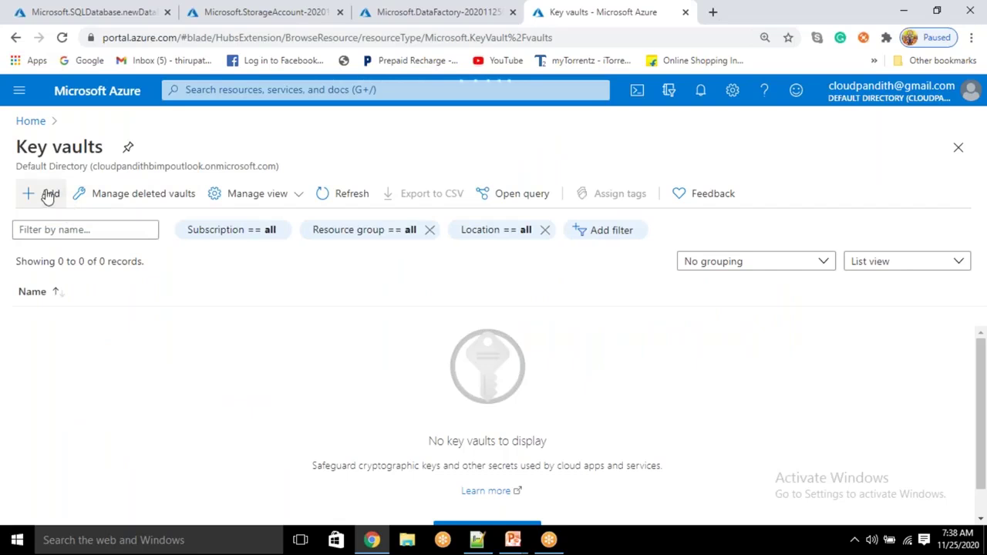
Start a new key vault named cloudpandithbiakv in cloudpandith-BI-Master-Program.
click(47, 195)
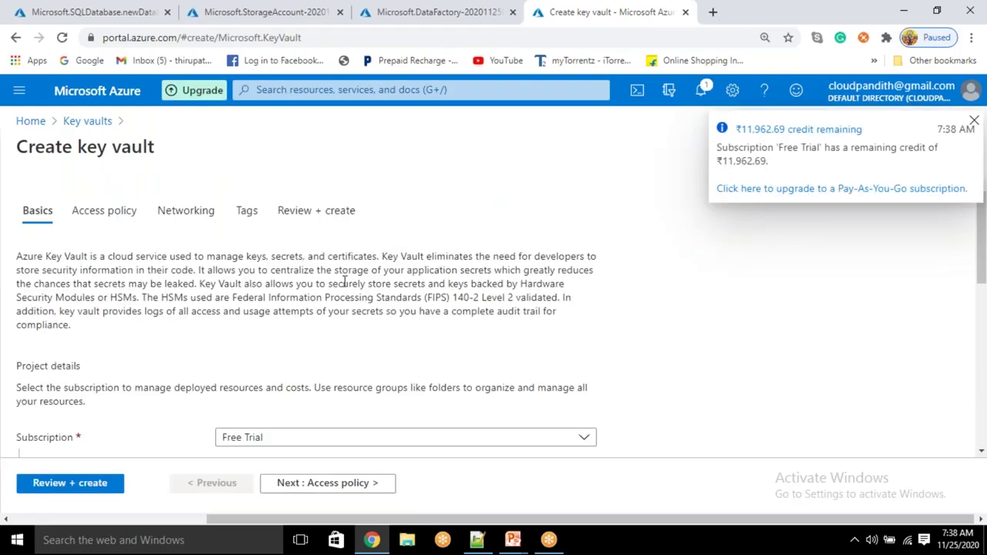
scroll(345, 282, down, 5)
scroll(345, 283, up, 3)
click(239, 330)
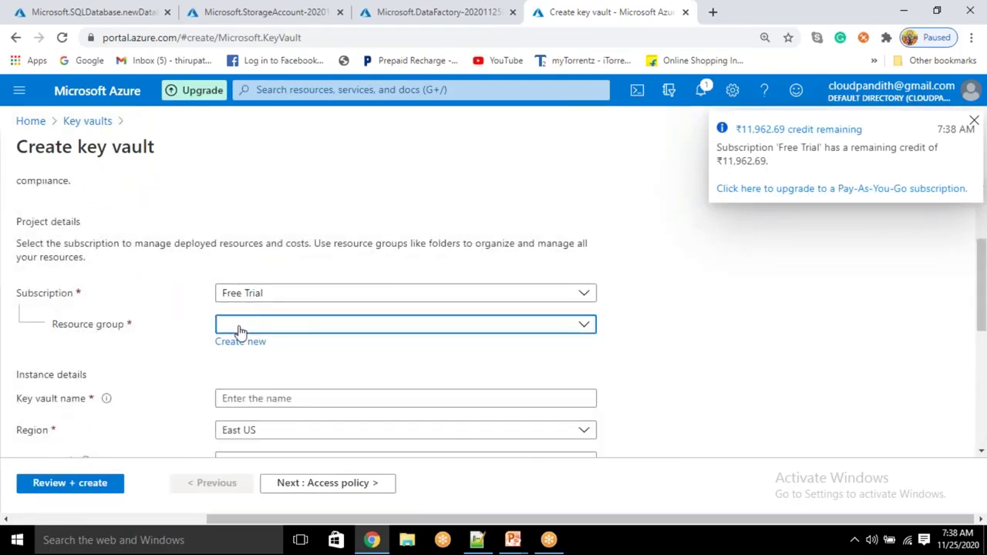
click(264, 377)
scroll(266, 377, down, 2)
click(266, 254)
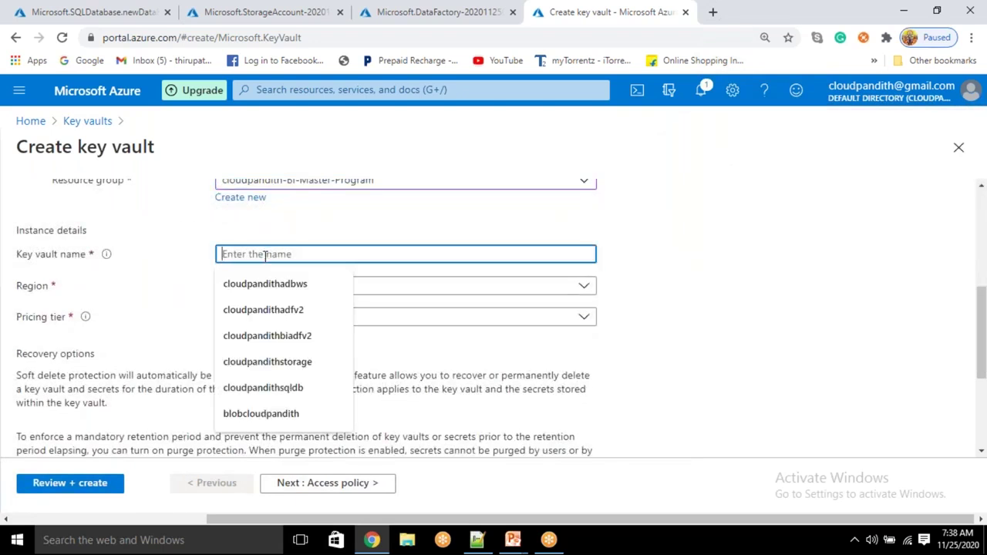
text(cloudpandith)
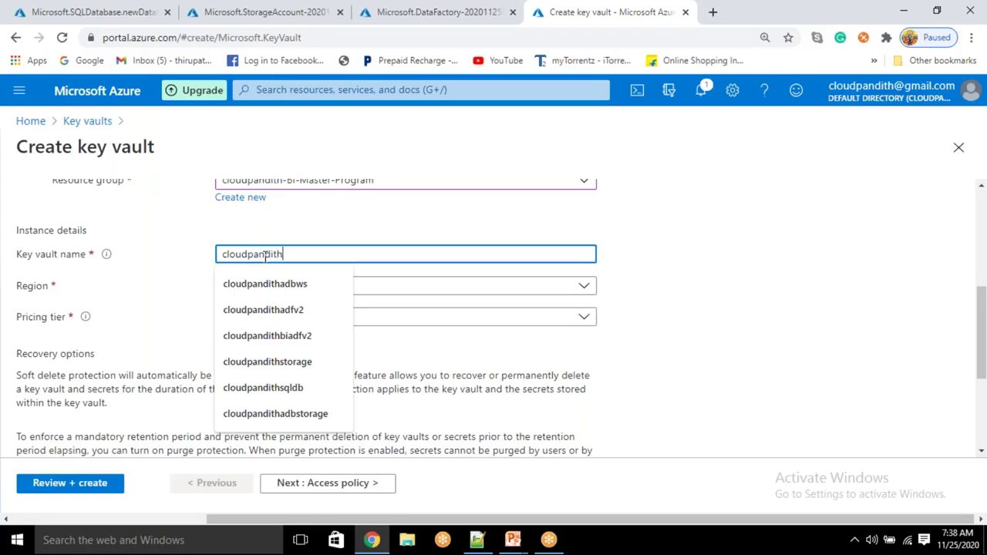
text(biakv)
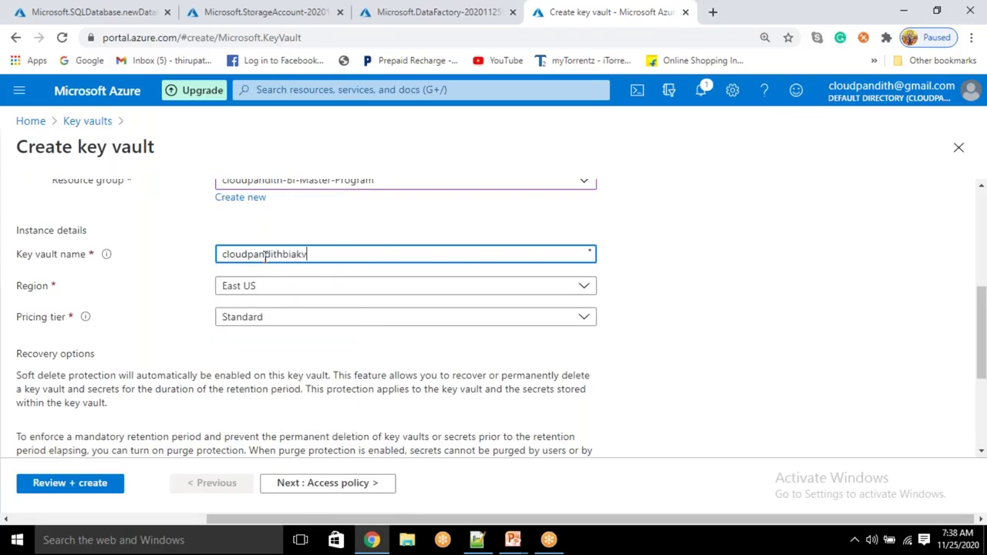
click(689, 280)
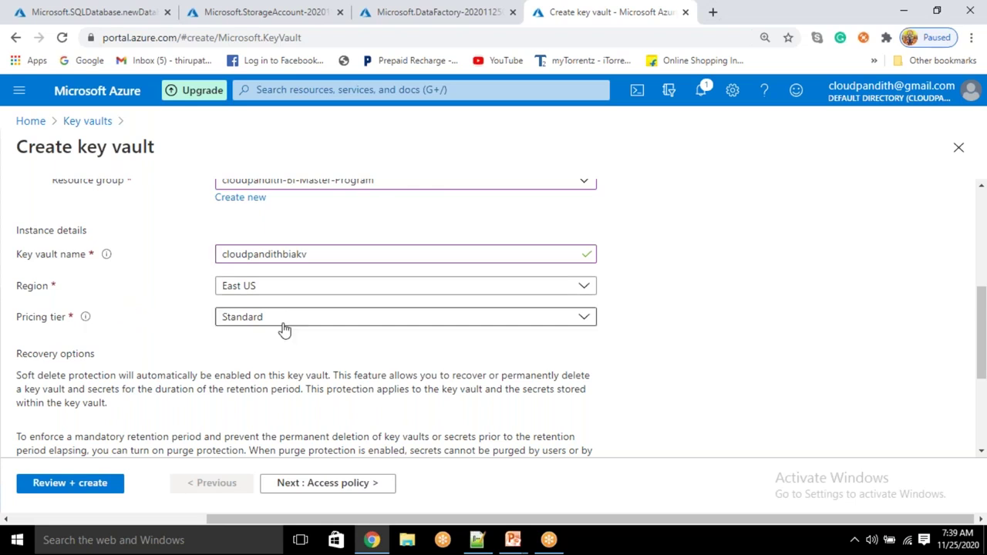
Set the key vault pricing tier to Standard.
scroll(282, 331, down, 1)
click(304, 251)
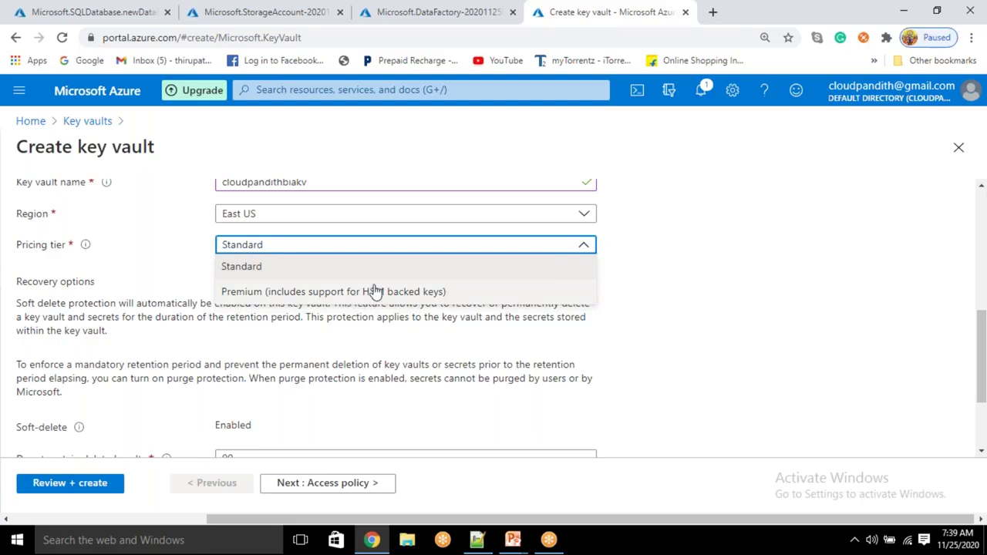
click(263, 271)
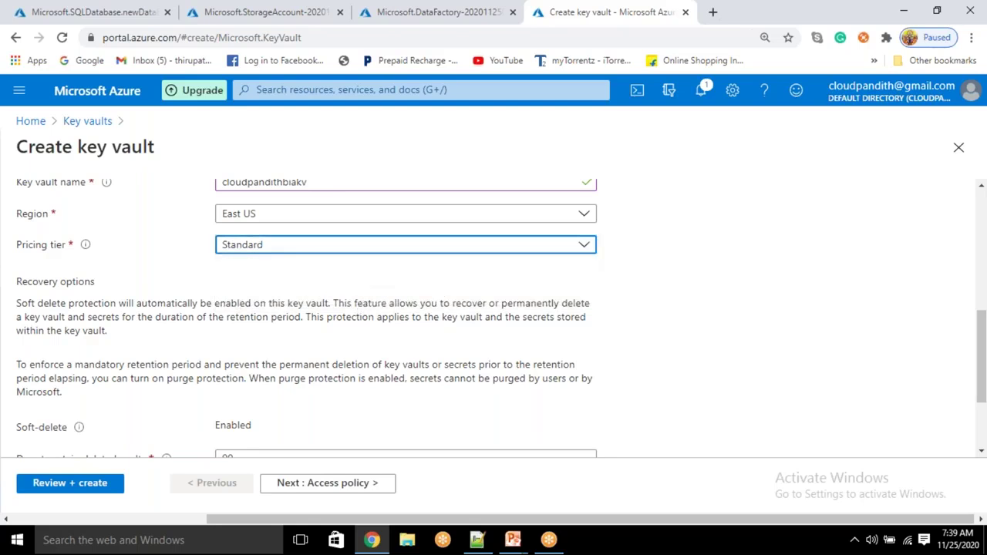
click(267, 245)
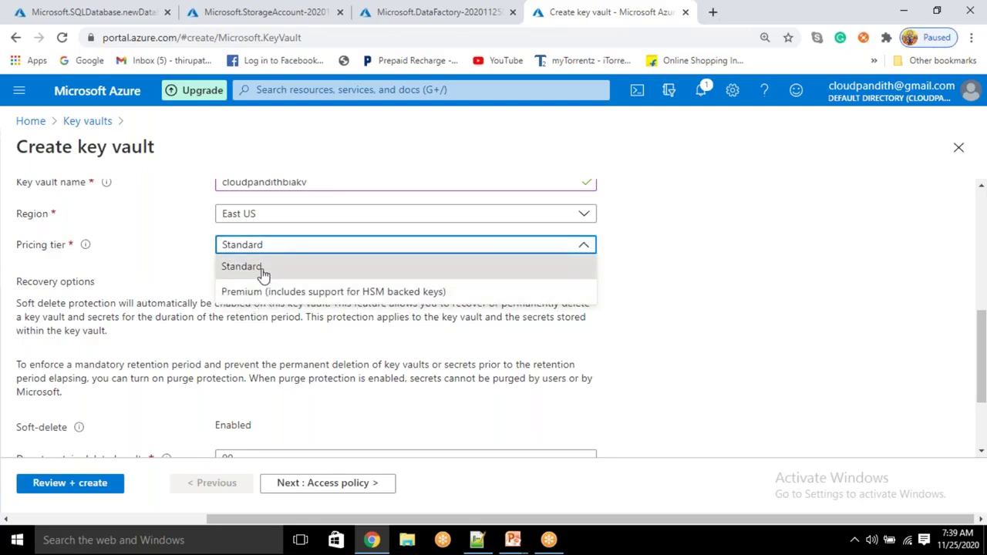
click(257, 269)
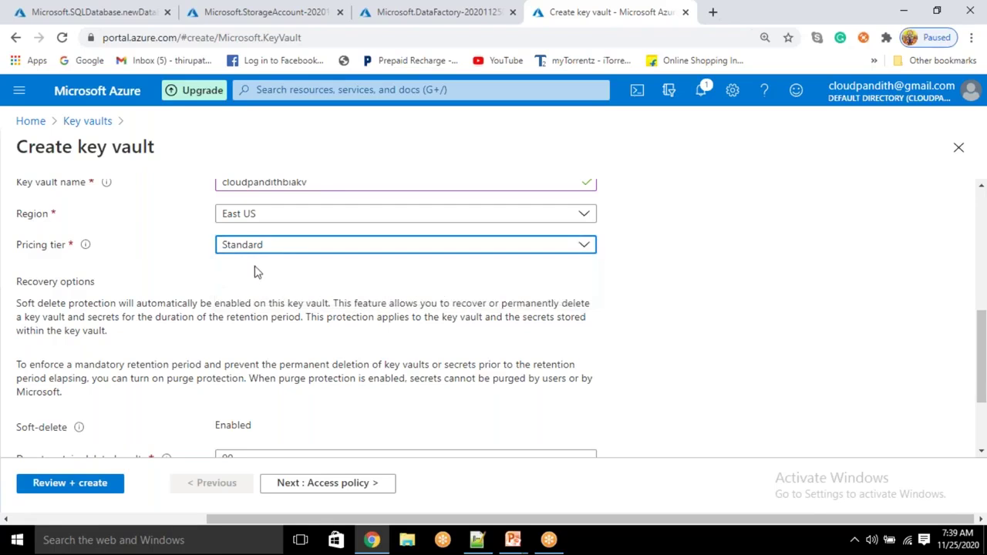
Enable purge protection on the key vault, with soft-delete kept at 90-day retention.
scroll(257, 271, down, 2)
mouse_move(82, 303)
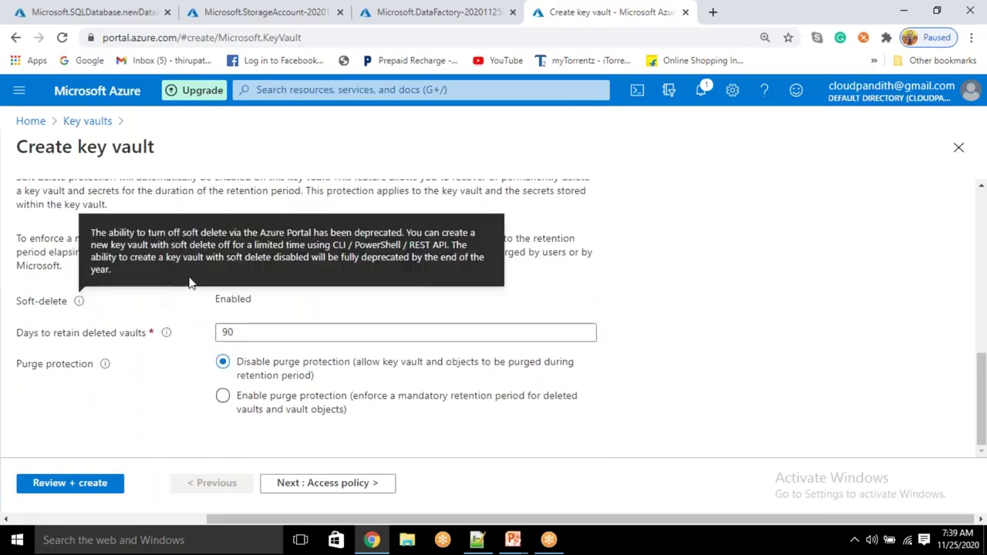
drag(215, 303, 286, 304)
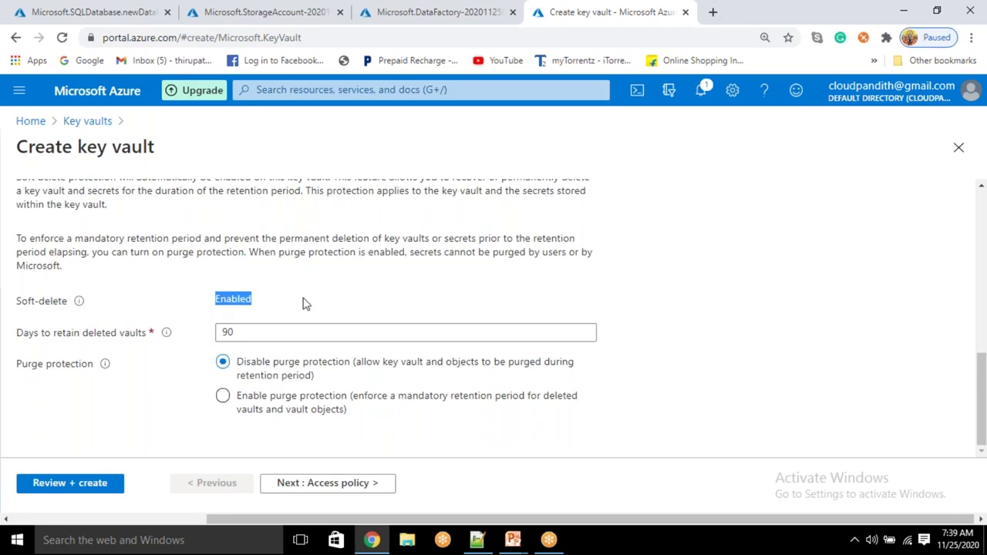
click(318, 314)
drag(220, 302, 186, 311)
click(269, 307)
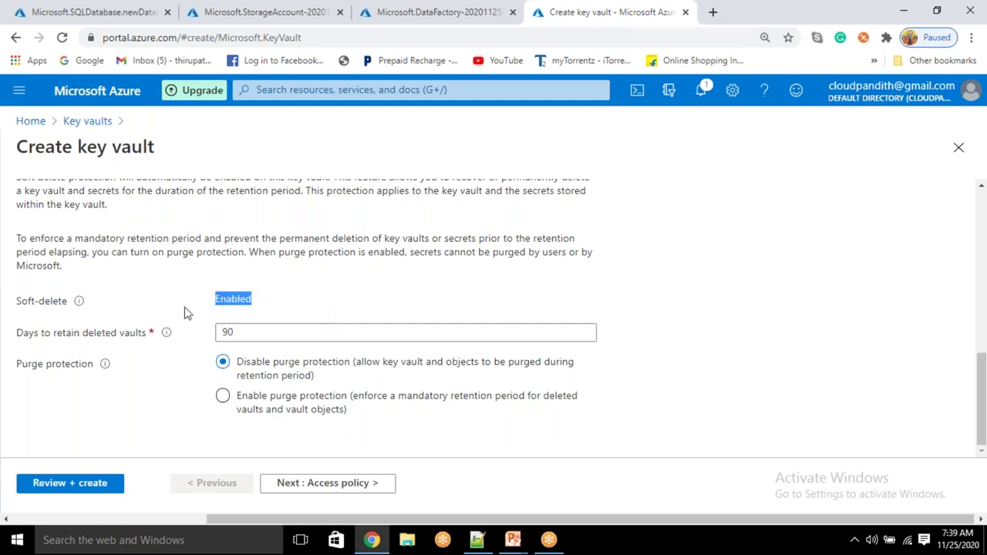
click(291, 298)
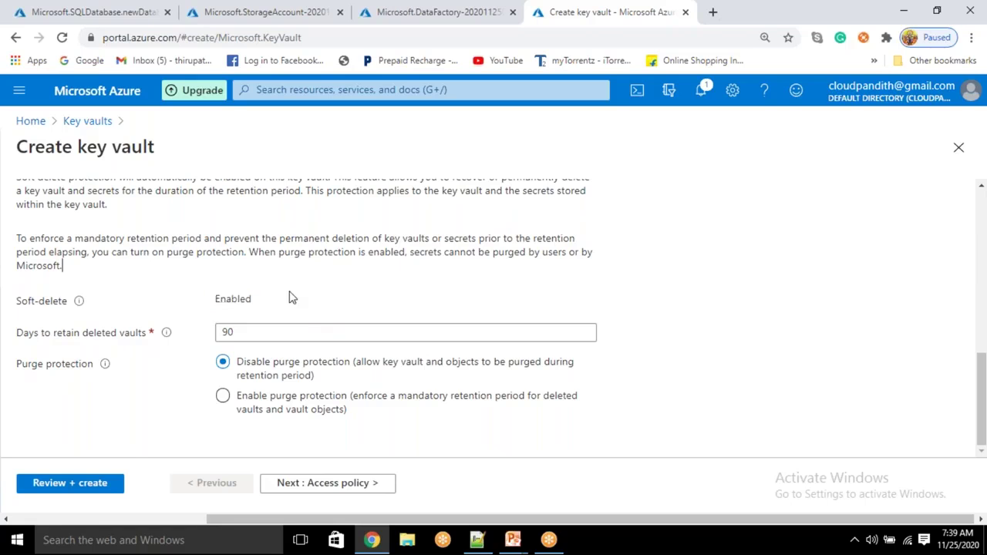
click(223, 397)
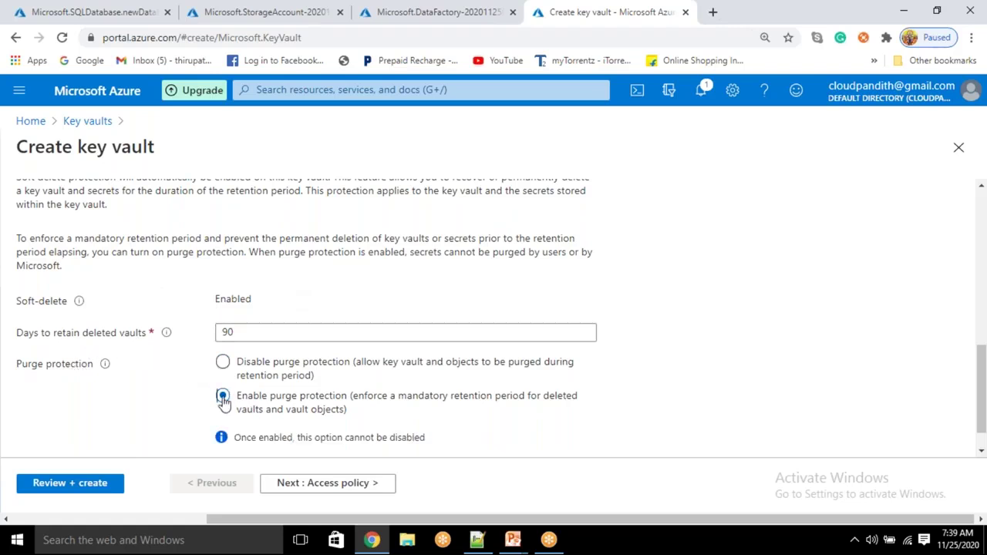
Proceed to the key vault's Access policy settings.
double_click(217, 298)
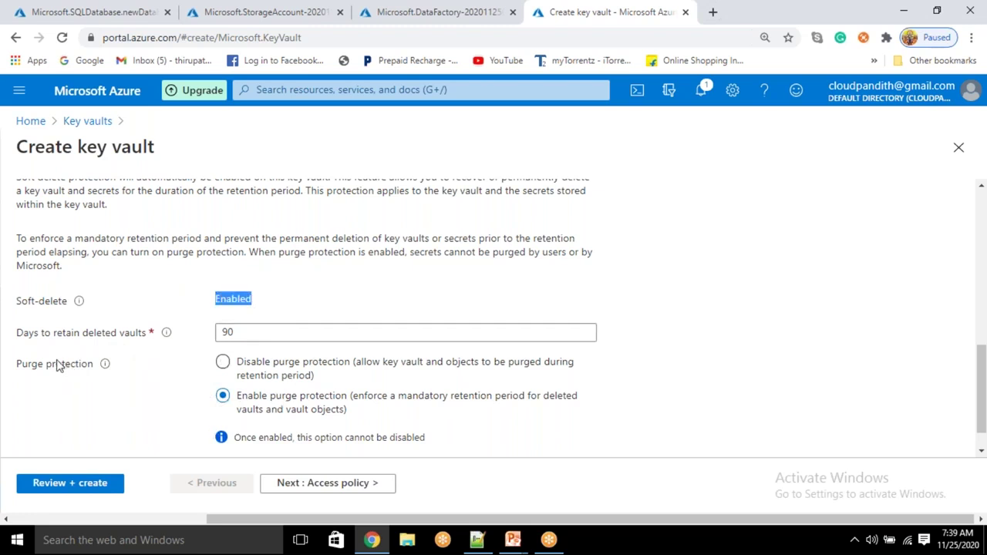
mouse_move(51, 365)
mouse_down()
mouse_move(73, 361)
mouse_move(70, 368)
mouse_up()
click(82, 399)
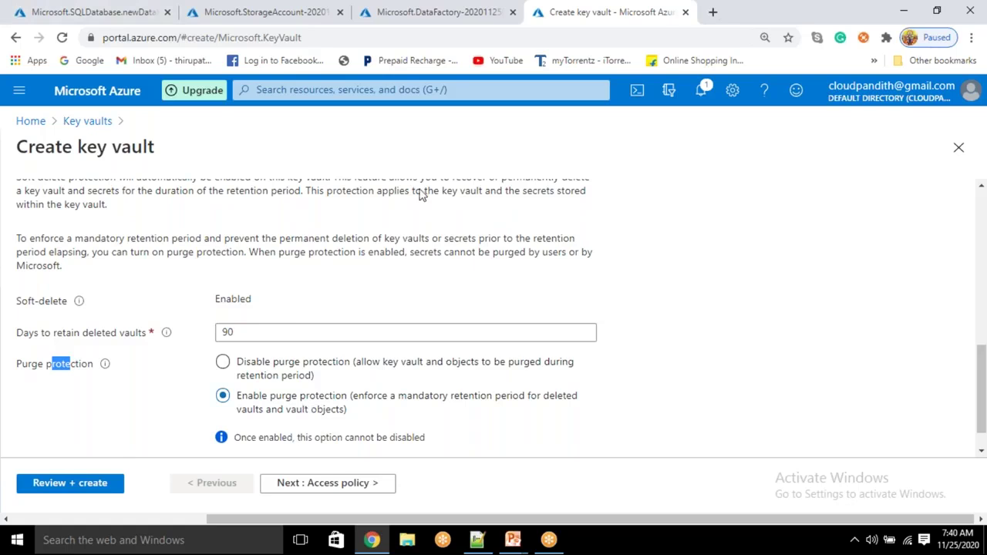
click(334, 481)
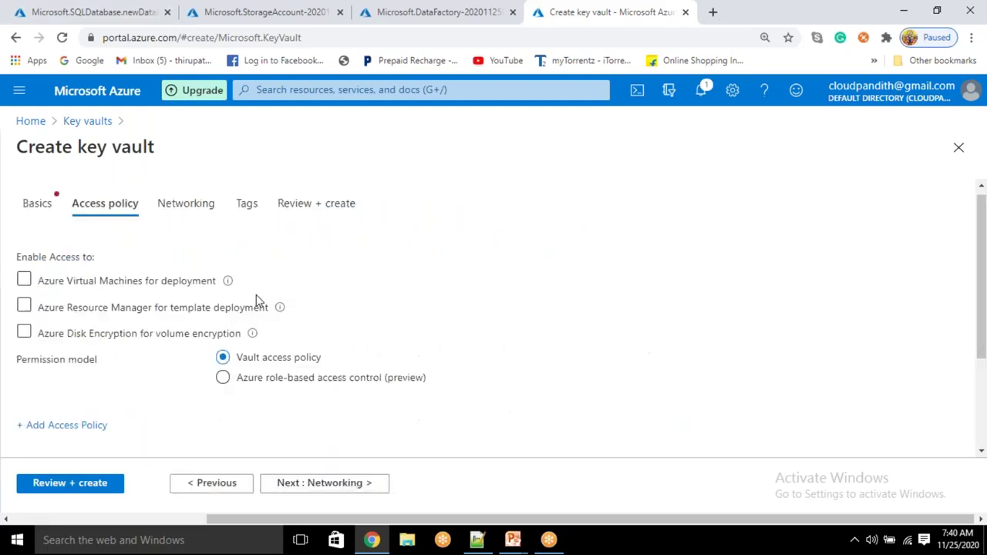
Create key vault cloudpandithbiakv with default networking and tags, then check the data factory deployment.
click(254, 301)
scroll(205, 316, down, 1)
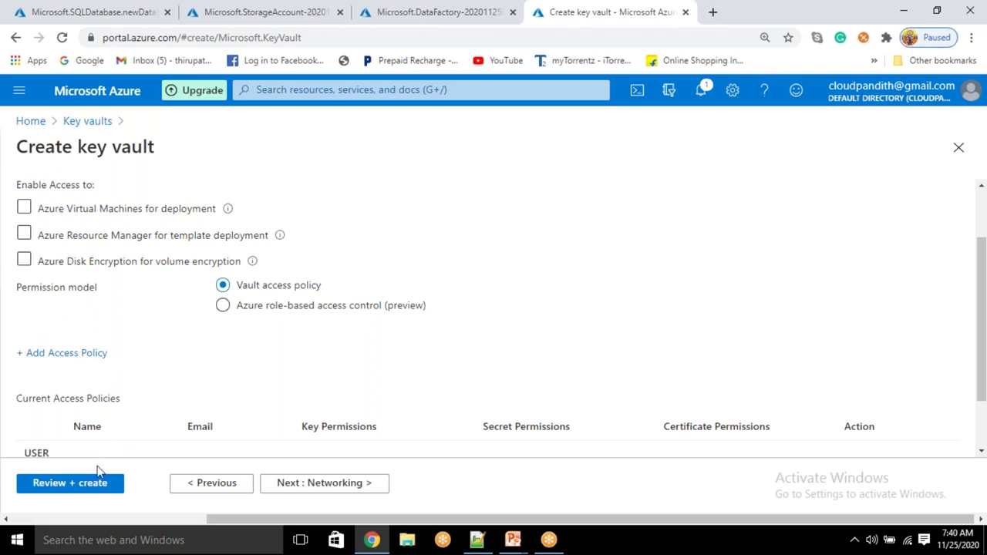
click(352, 484)
click(348, 482)
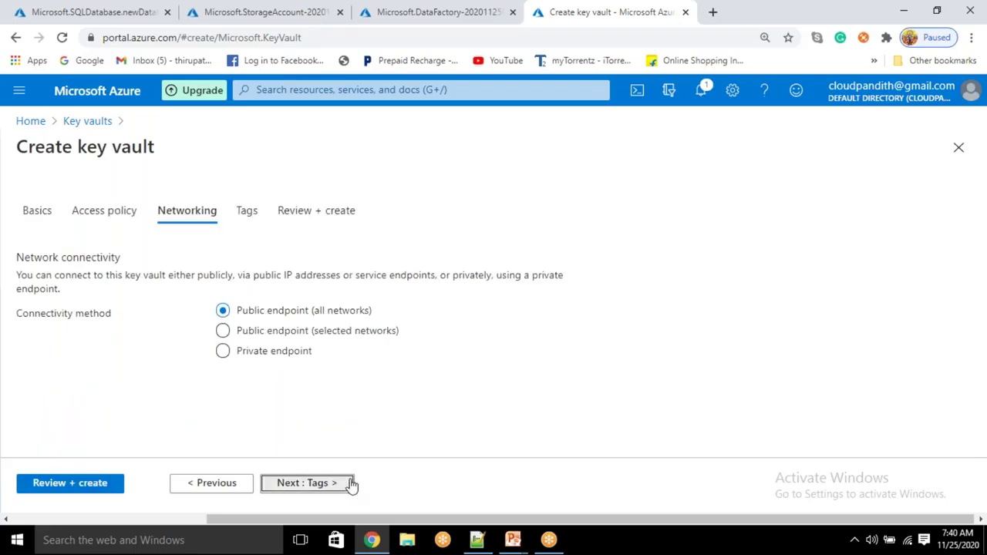
click(57, 487)
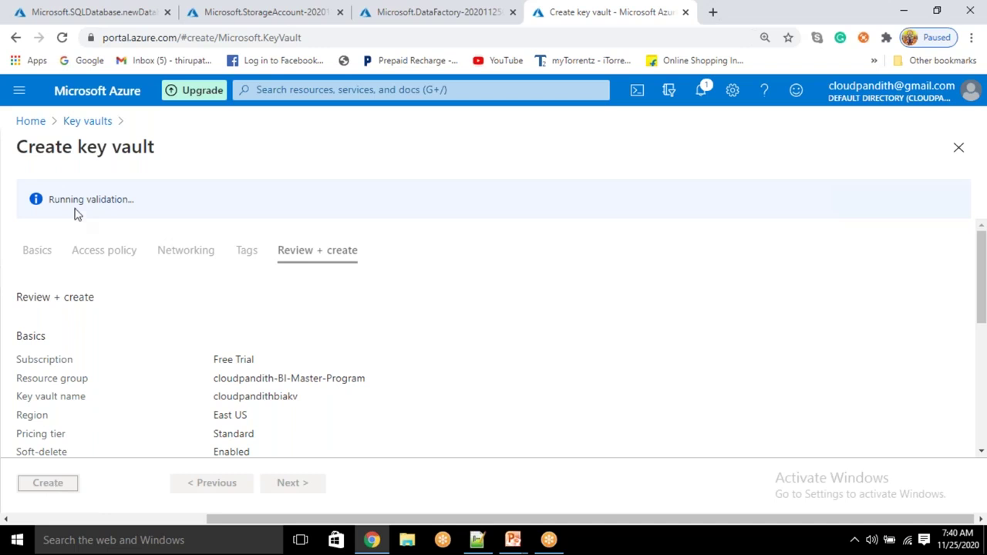
click(47, 486)
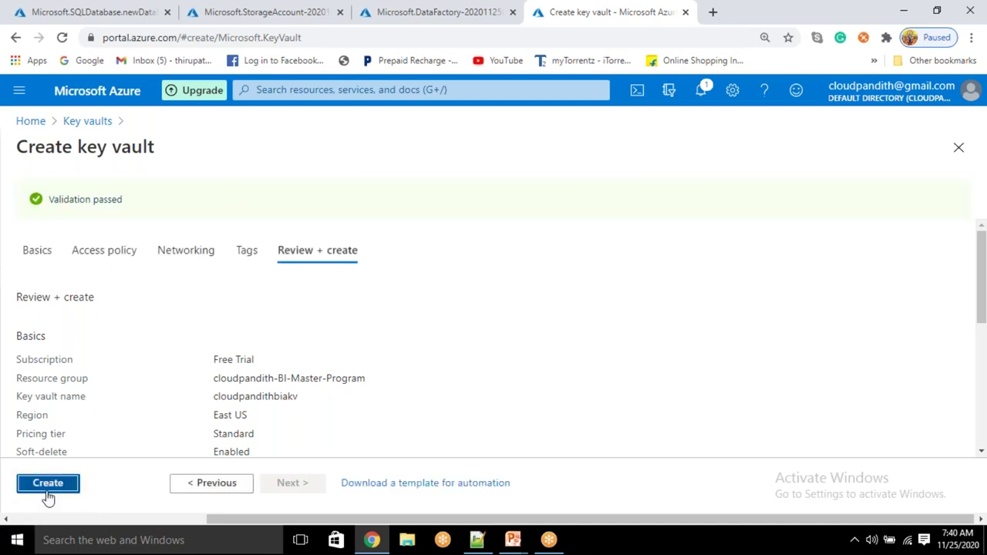
click(441, 9)
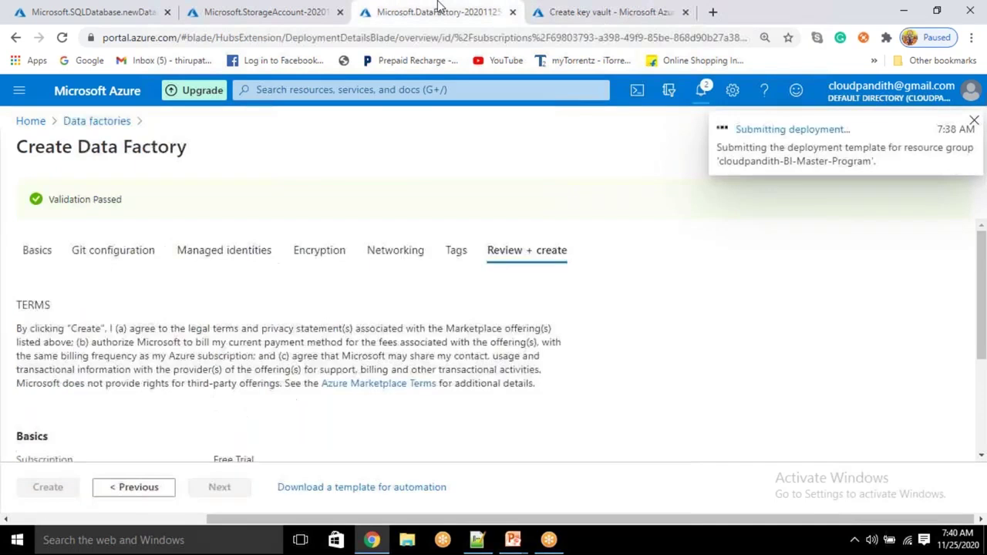
Add and save a firewall rule for client IP 223.238.23.237 on the SQL server.
click(266, 9)
click(116, 11)
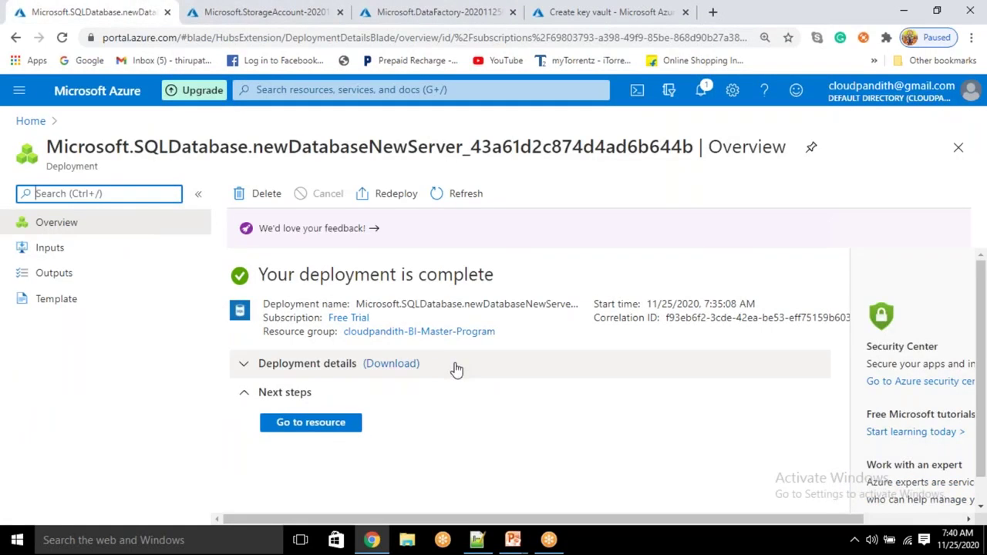
click(309, 427)
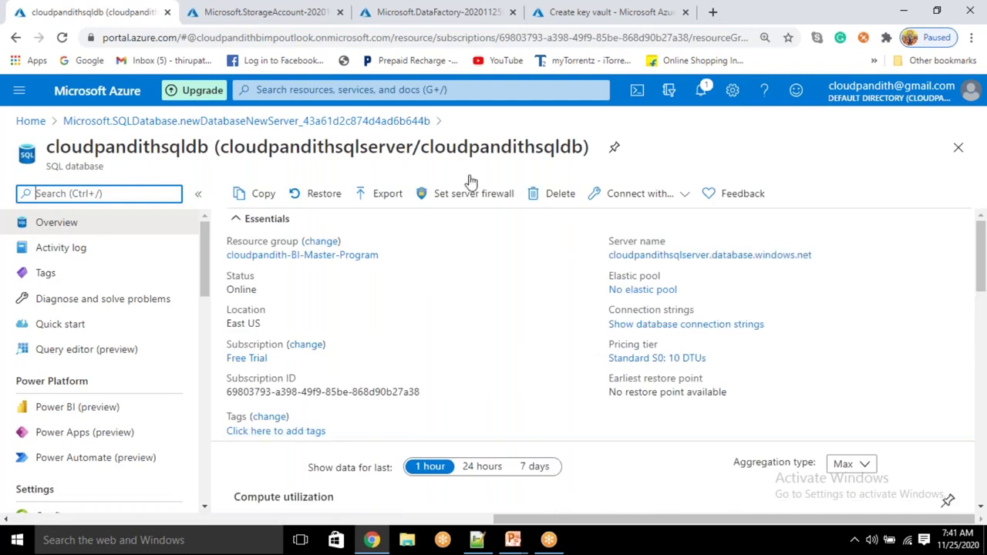
click(472, 198)
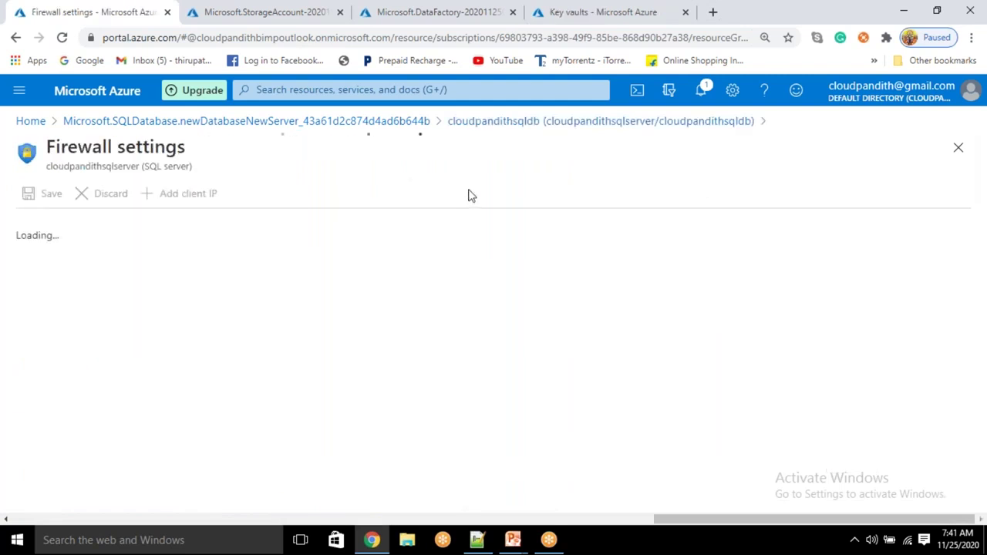
scroll(259, 382, down, 2)
scroll(259, 382, up, 2)
click(173, 193)
scroll(249, 341, down, 2)
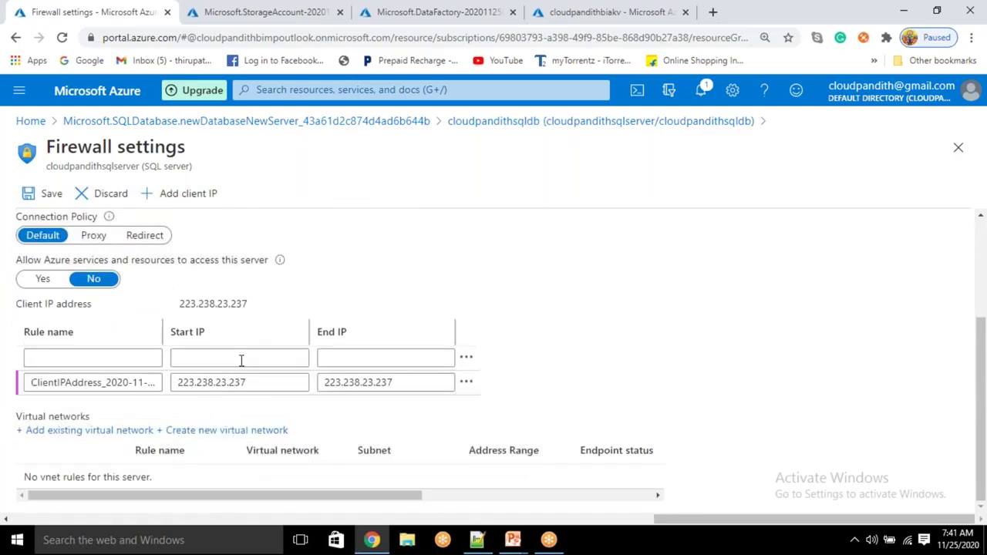
click(33, 193)
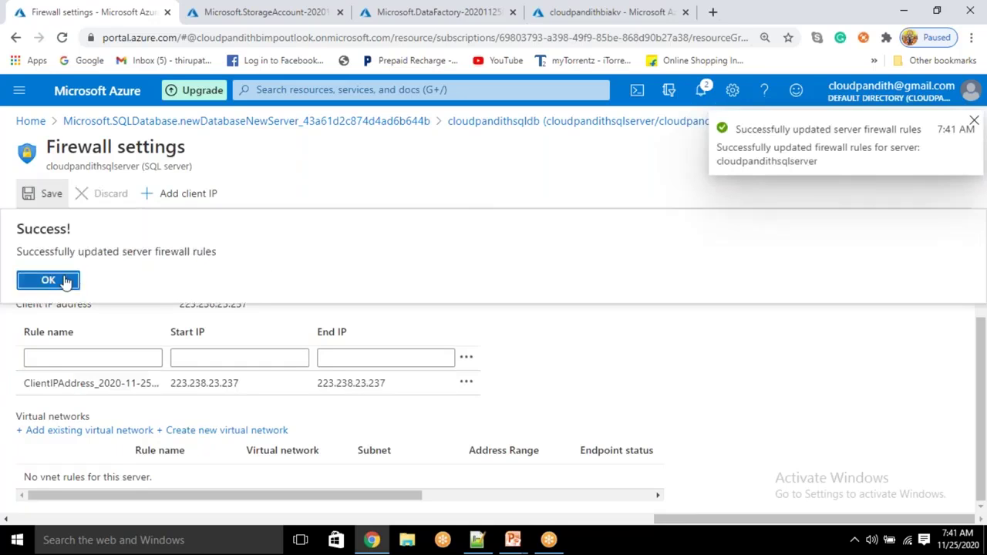
key(Return)
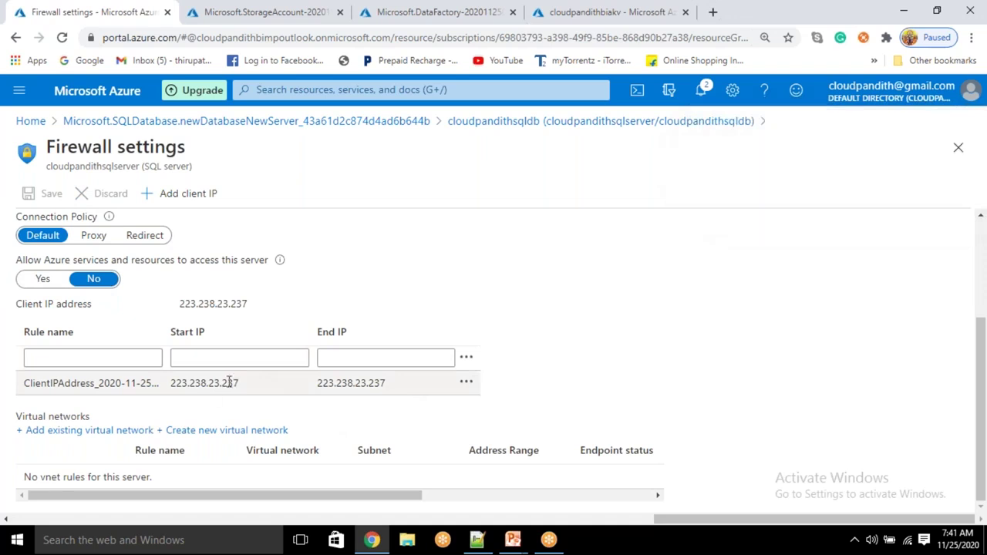
Copy the cloudpandithsqlserver name from the cloudpandithsqldb overview.
scroll(386, 254, up, 2)
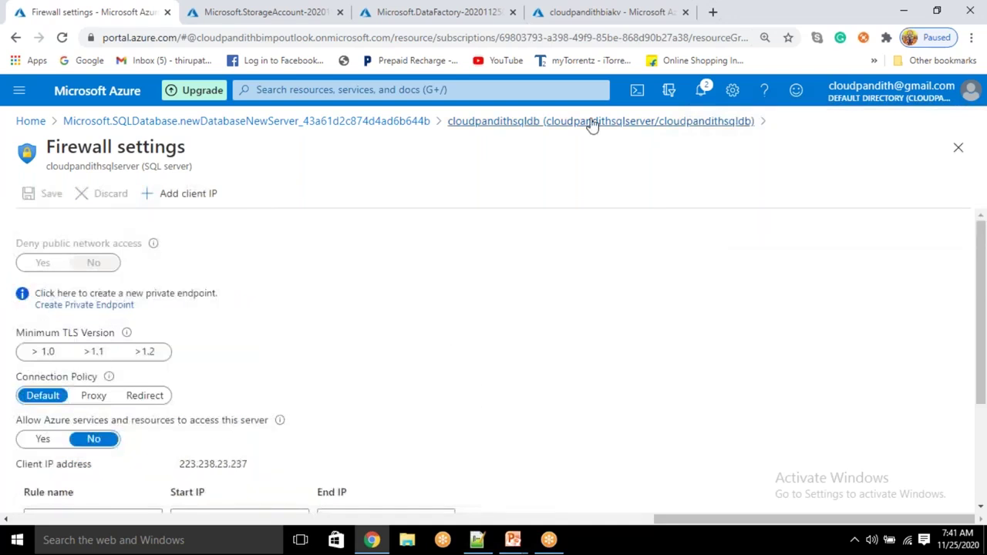
click(590, 124)
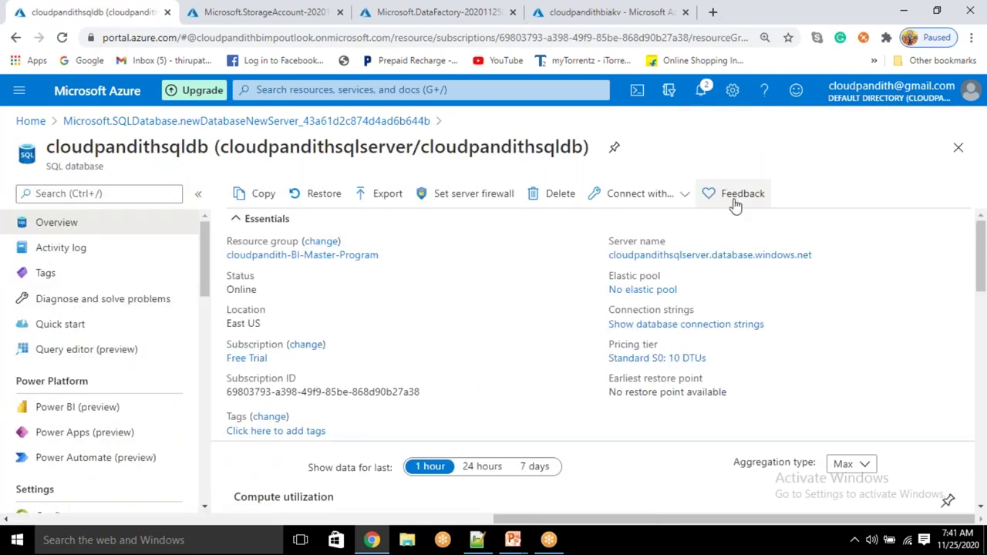
click(822, 255)
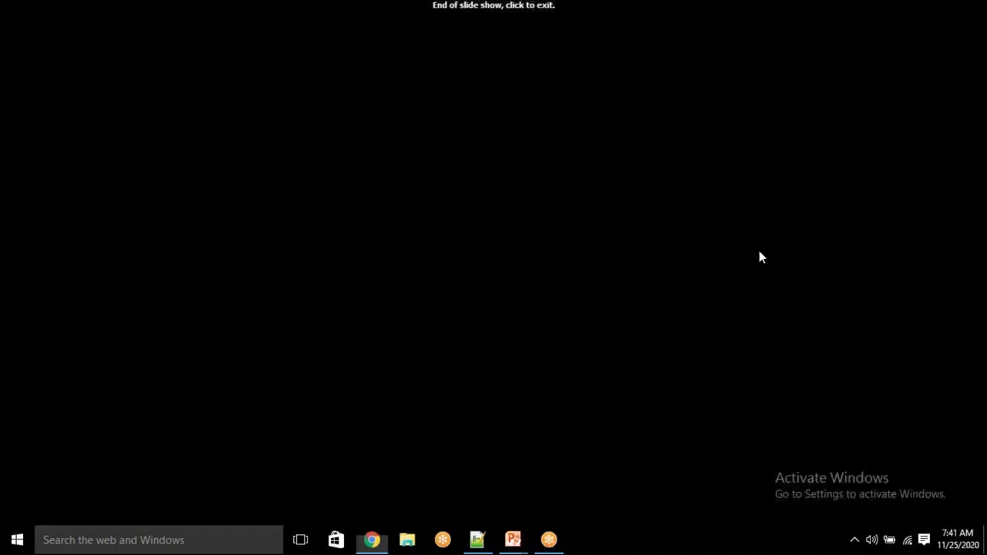
In Azure Data Studio, start a connection using the pasted cloudpandithsqlserver address.
click(760, 255)
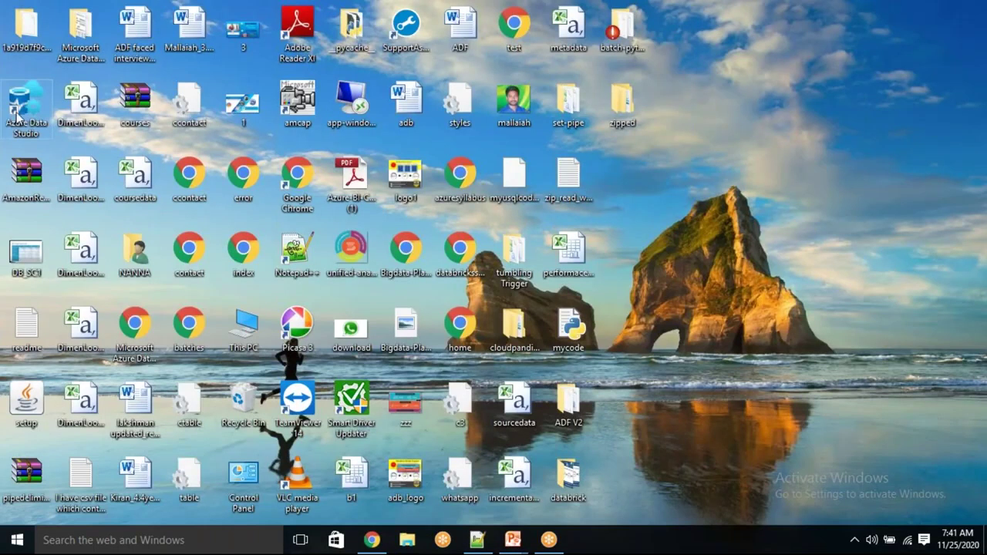
click(17, 111)
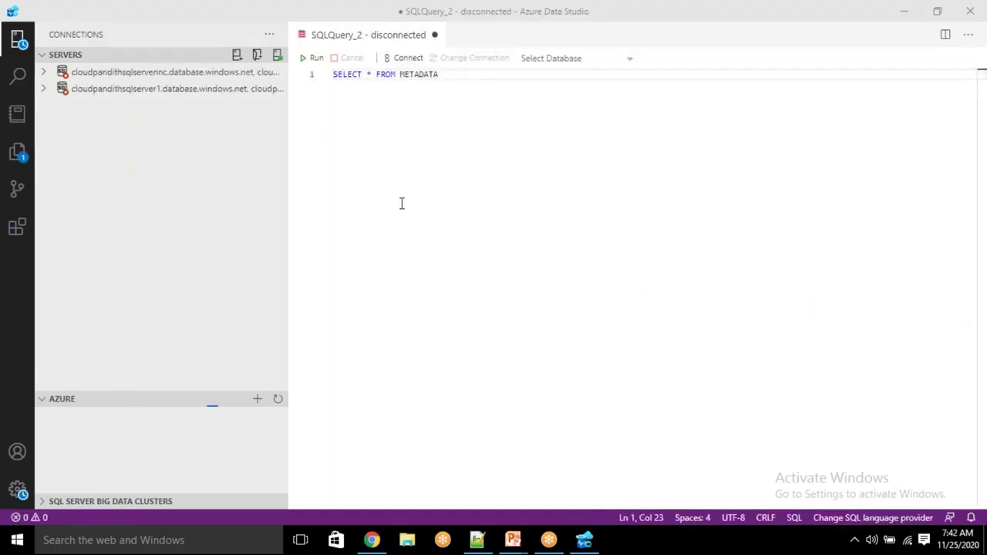
click(121, 90)
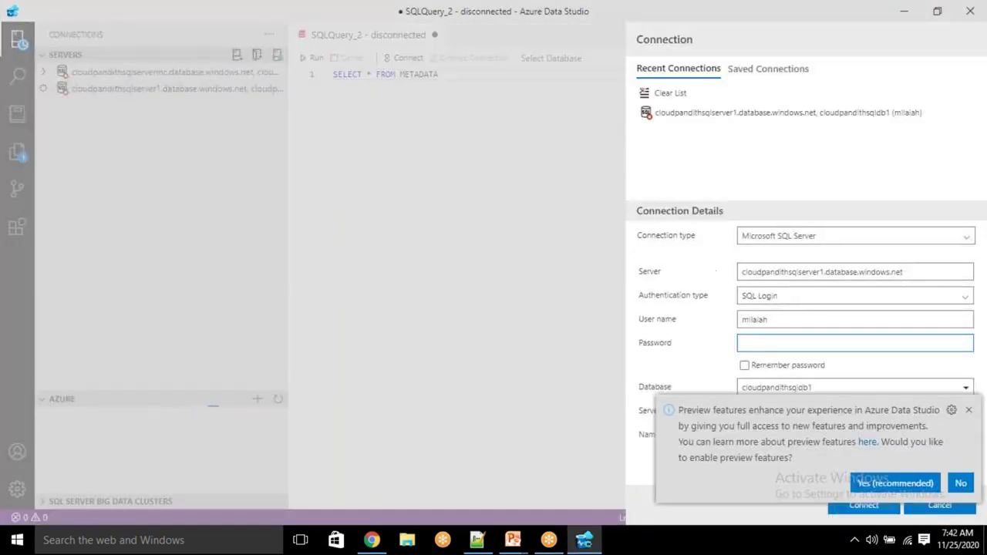
click(769, 322)
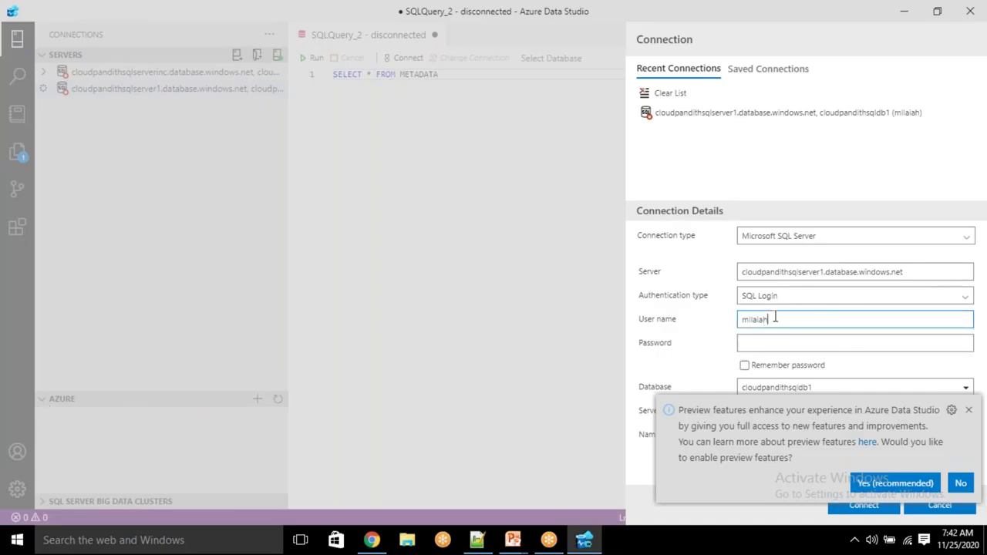
click(831, 270)
key(ctrl+a)
key(BackSpace)
key(ctrl+v)
Fix the user name, set database cloudpandithsqldb, and connect.
click(784, 318)
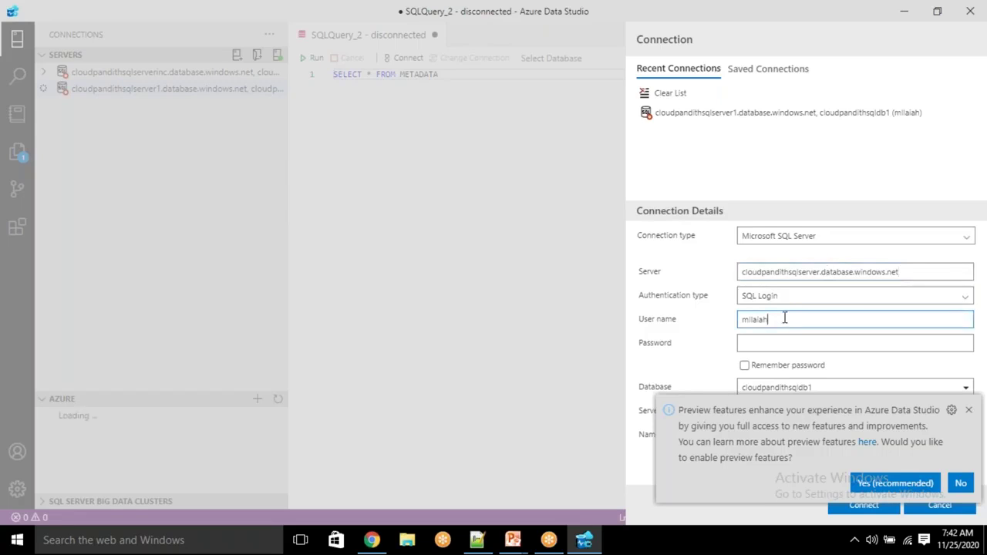
text(a)
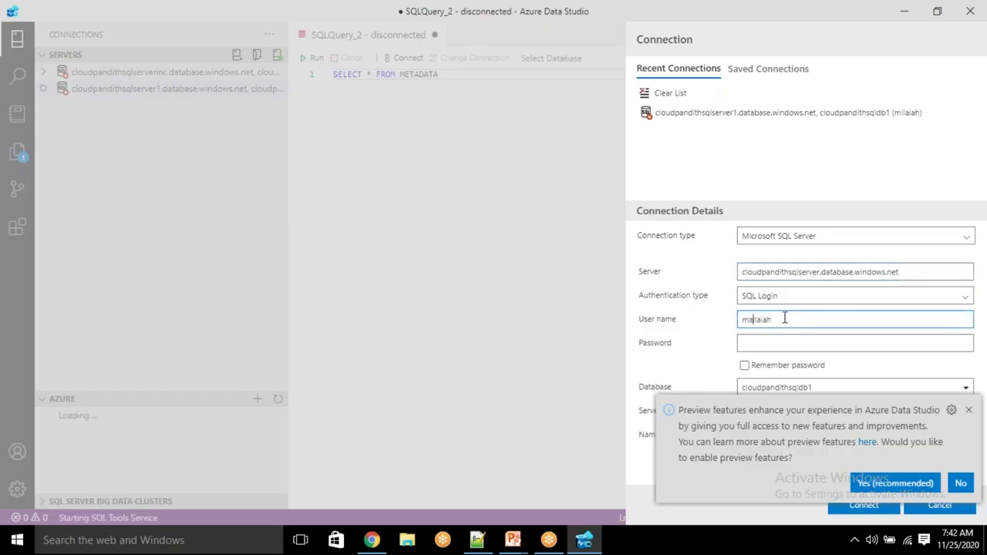
click(760, 348)
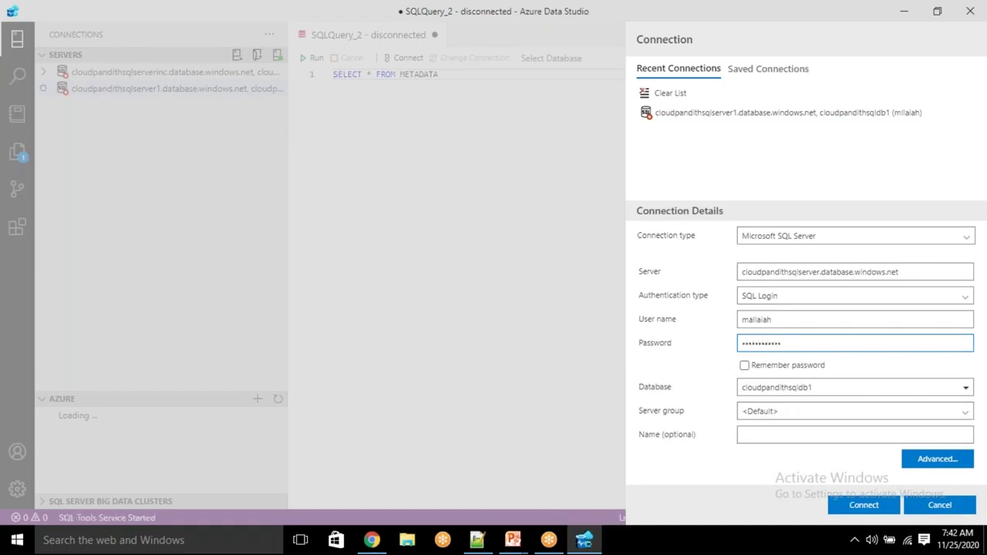
click(825, 388)
key(BackSpace)
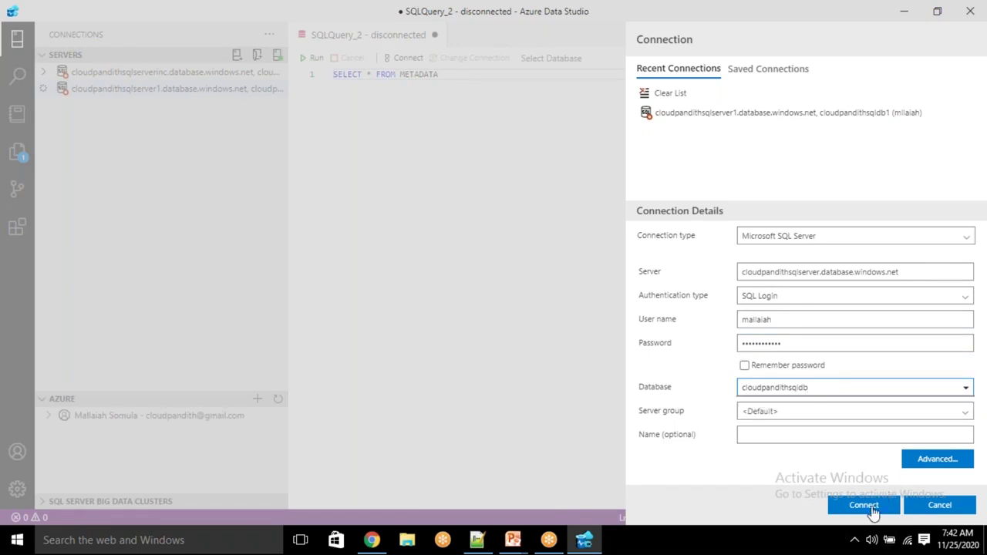
click(872, 511)
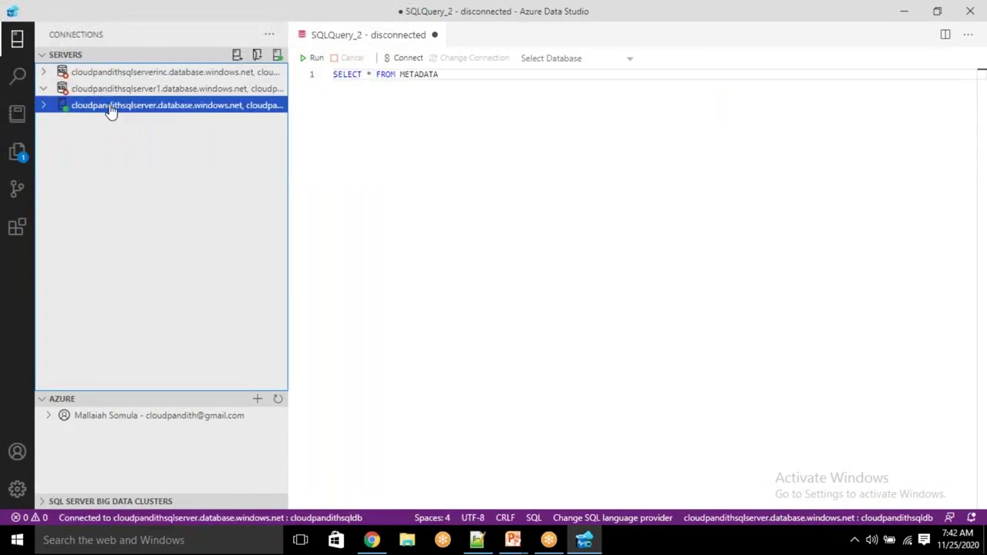
Refresh the new server and open its context menu.
click(112, 108)
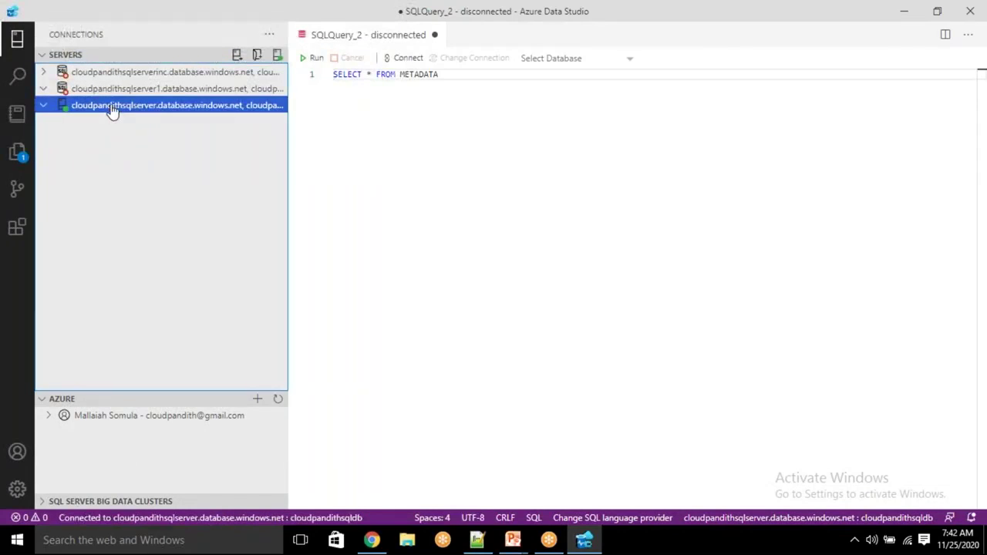
right_click(112, 108)
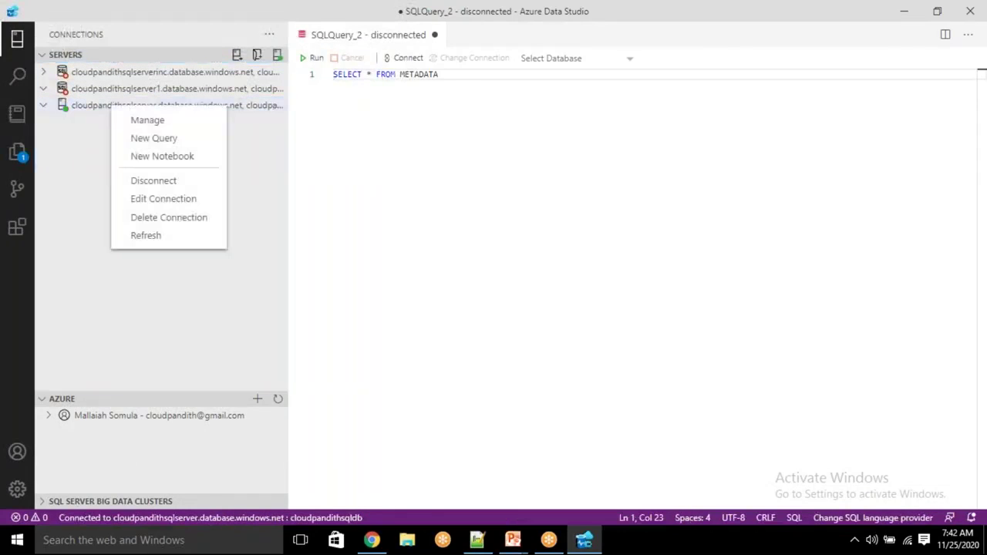
click(137, 236)
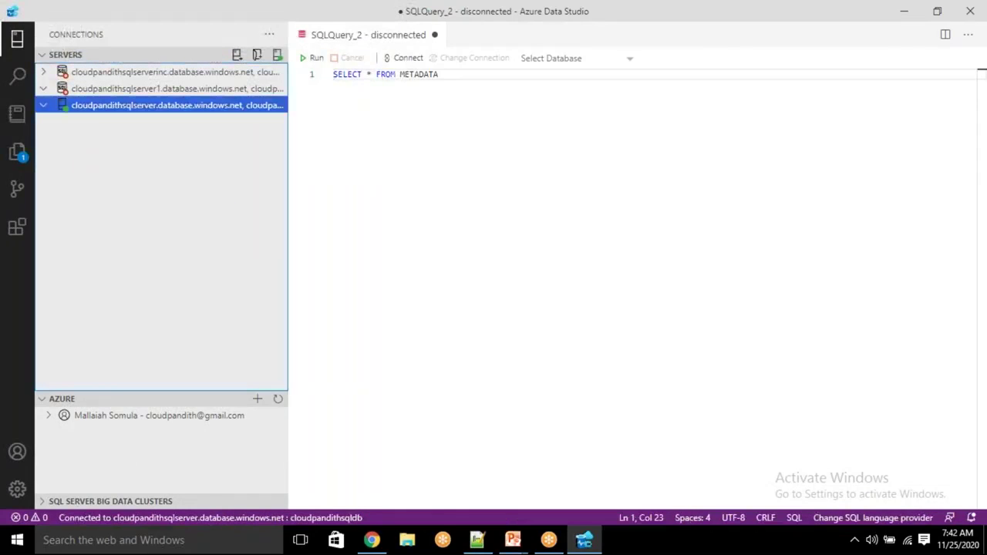
right_click(154, 115)
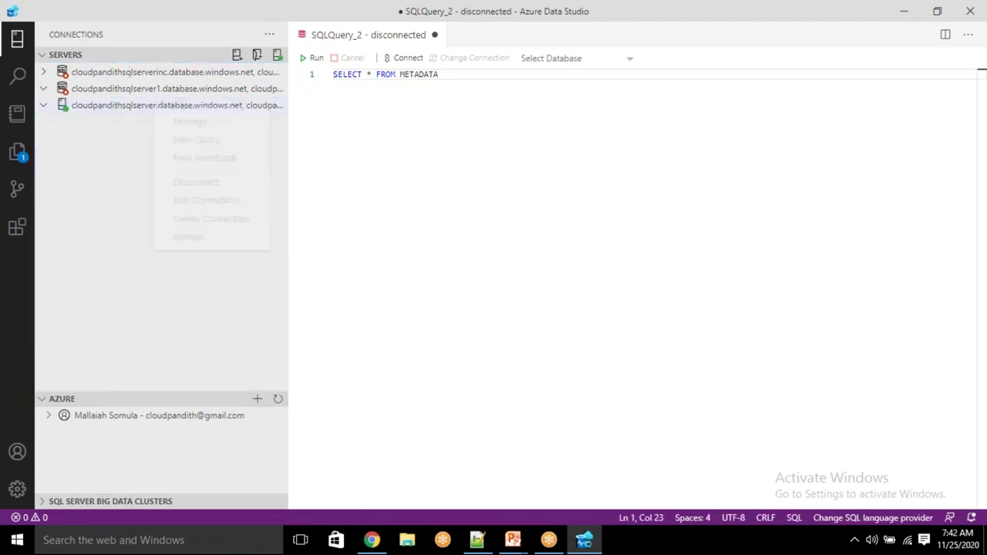
In a new query, write CREATE TABLE CUST(CID INT, CNAME VARCHAR(50), CLOCATION CHAR(50)).
click(178, 143)
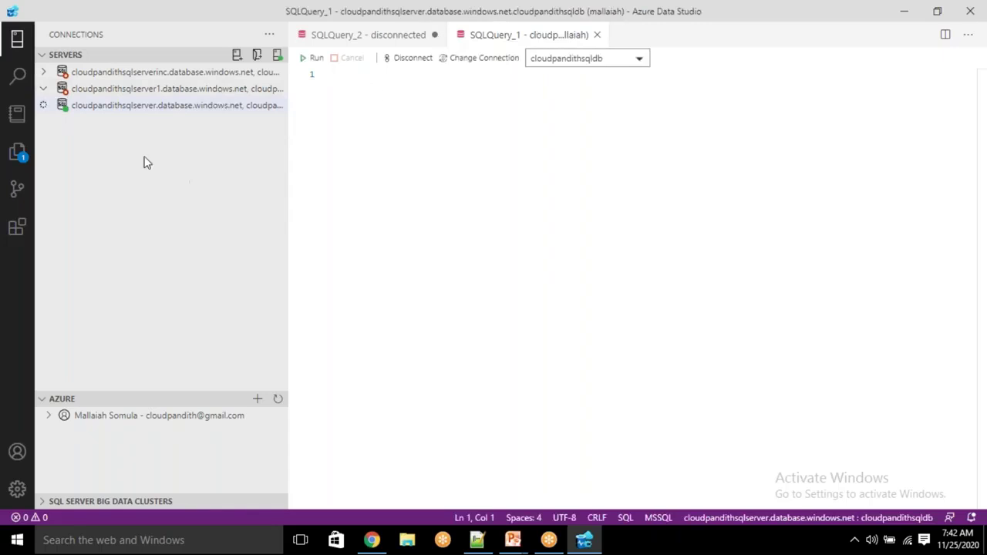
text(CREATE TABLE C)
text(UST)
text((CID I)
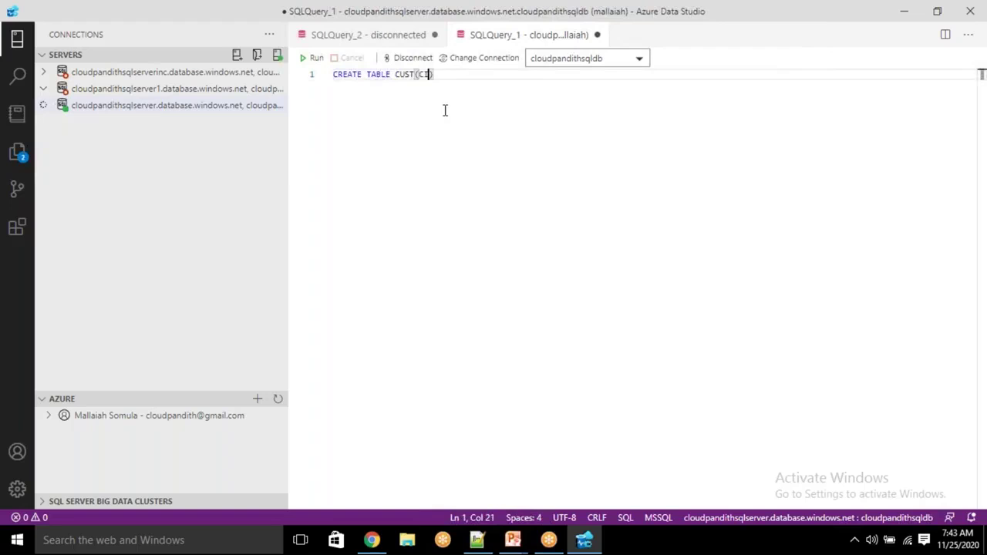
text(NT,CNAME VARCHAR(50),)
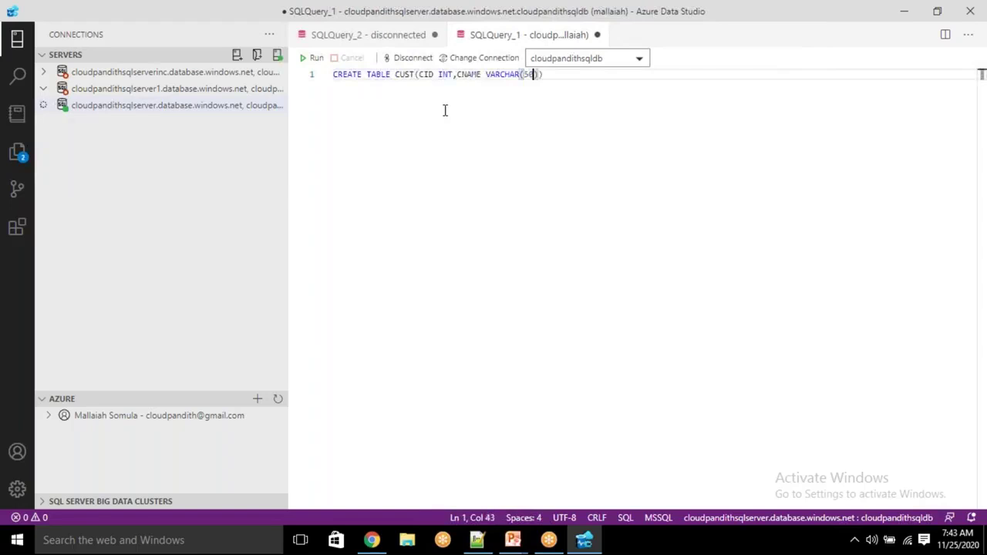
text(CLOCATION)
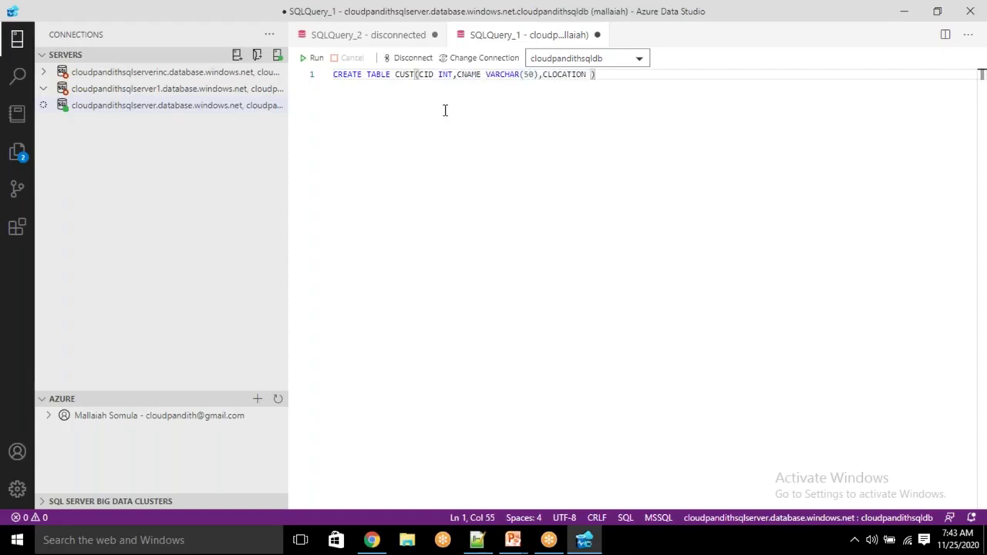
text(CHAR(50))
key(Return)
key(Return)
Insert rows (1,'rama','Bangalore'), (2,'krishna','hyd'), (3,'sai','chennai') and run the script.
text(INSERT)
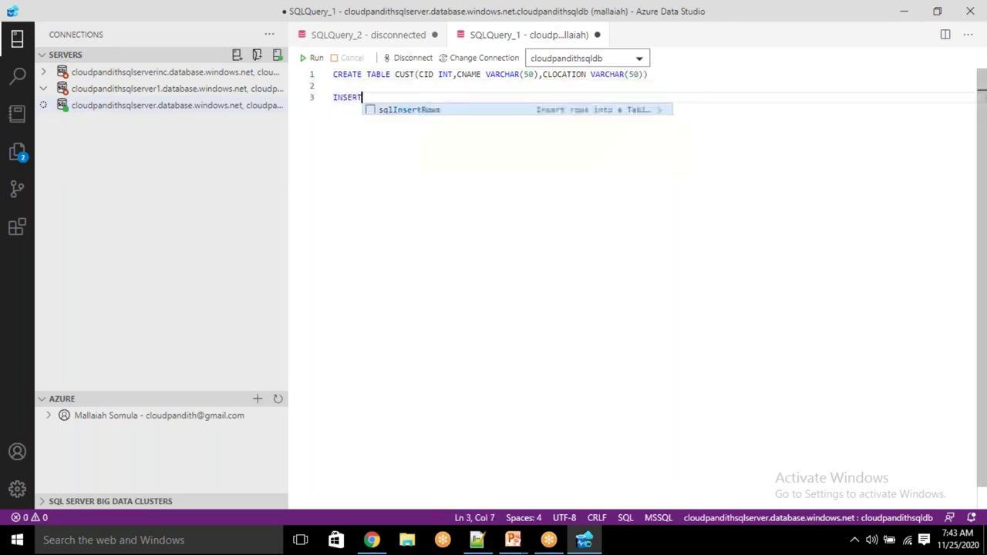
text( INTO CUST)
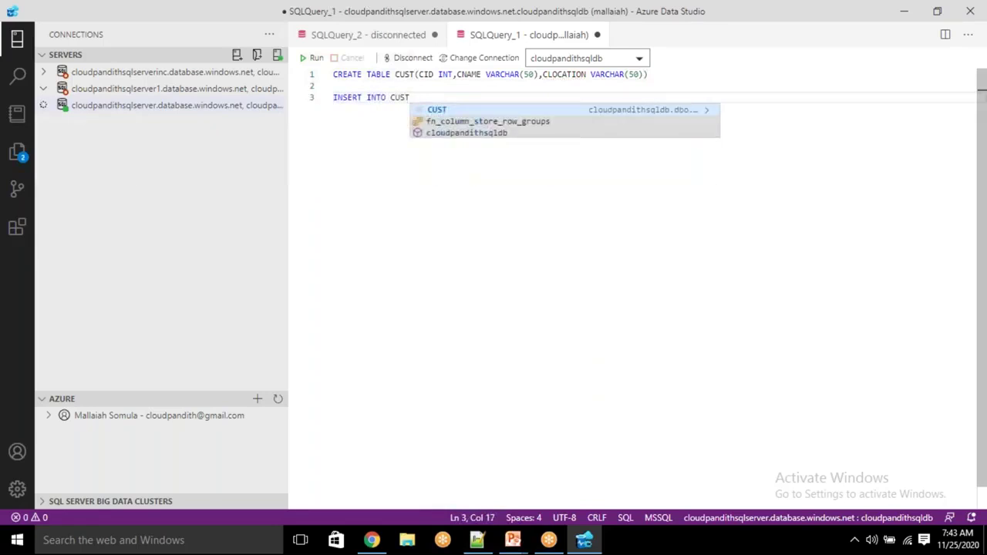
text( VALUES(1)
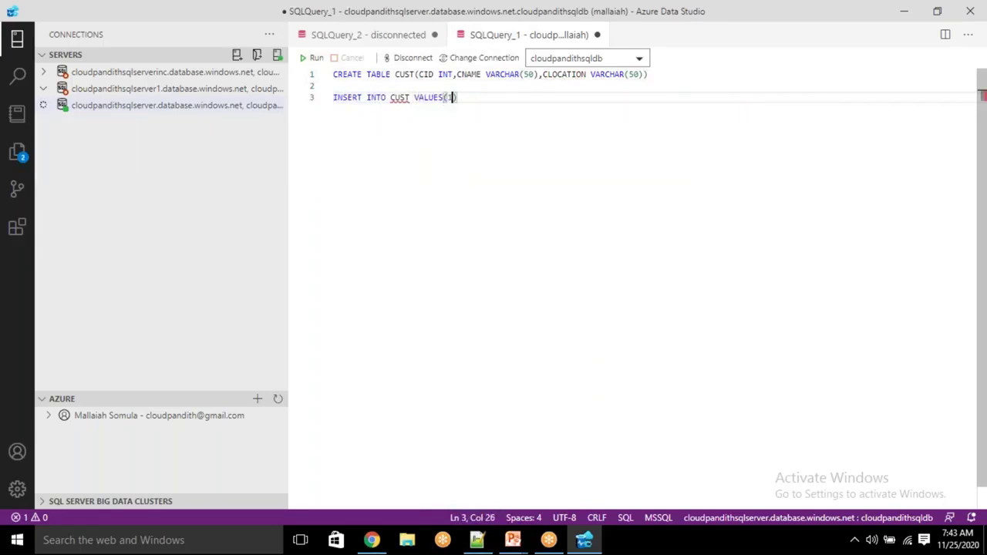
text(,'RAA)
key(BackSpace)
key(BackSpace)
key(BackSpace)
text(rama)
text(',')
text(2020)
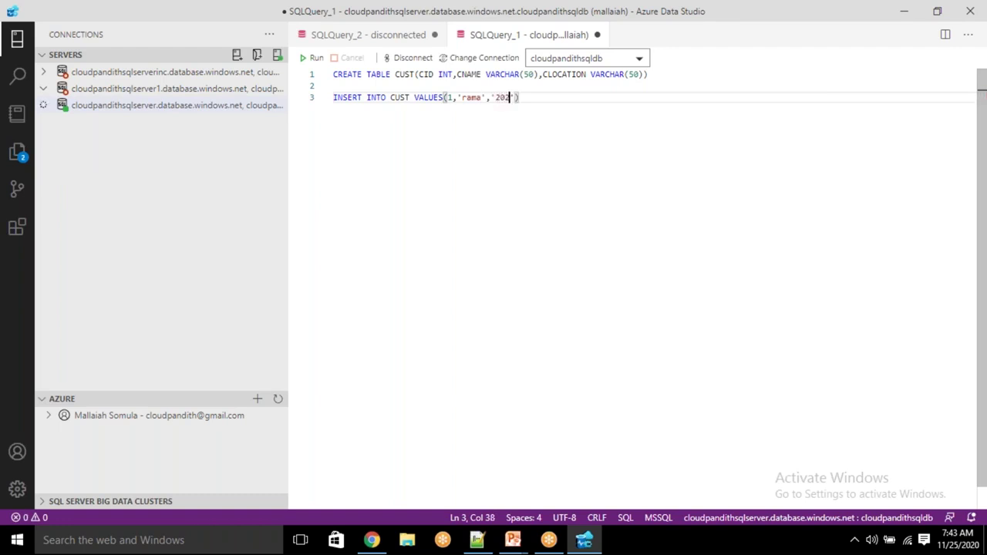
key(BackSpace)
key(BackSpace)
key(BackSpace)
key(BackSpace)
text(Bangalore'))
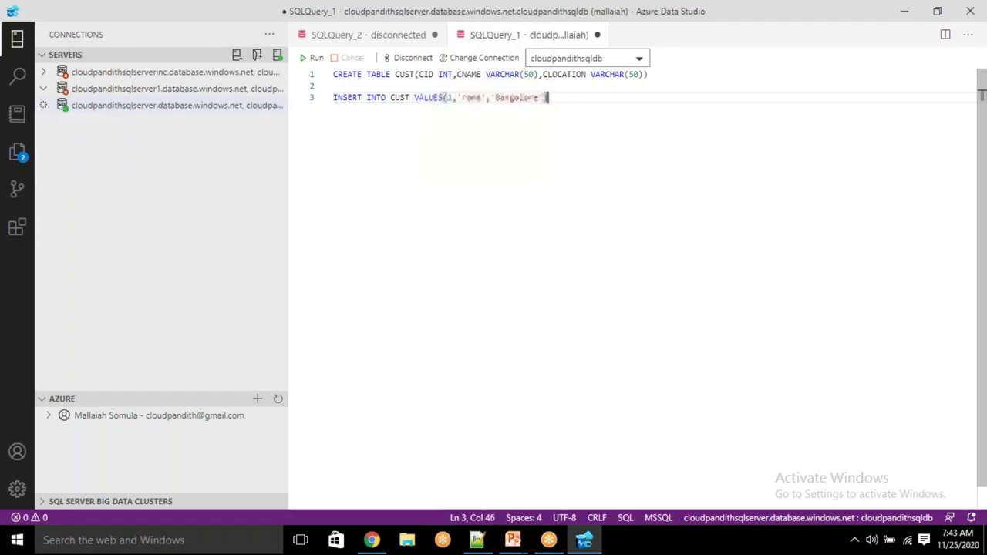
text(,)
key(Return)
text((2,'krishna',')
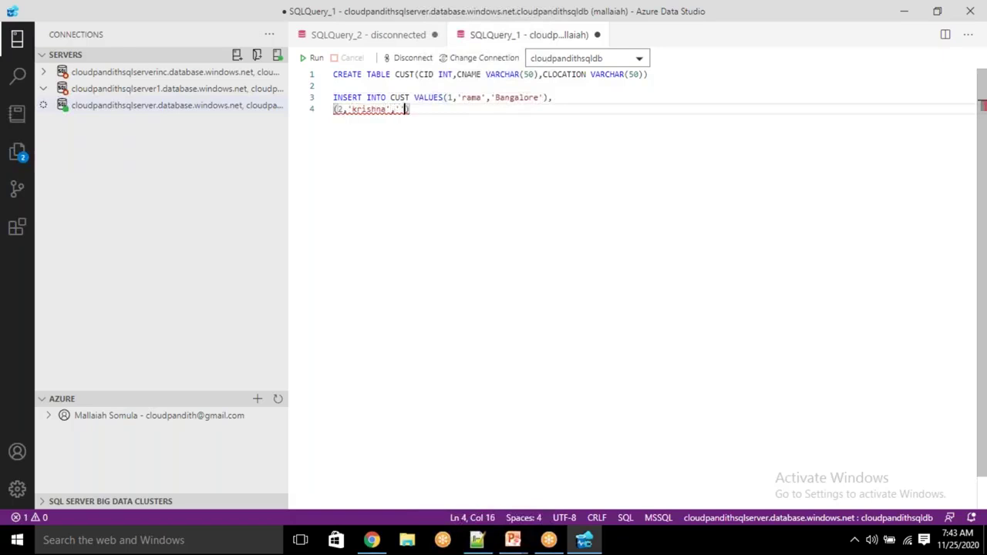
text(hyd'))
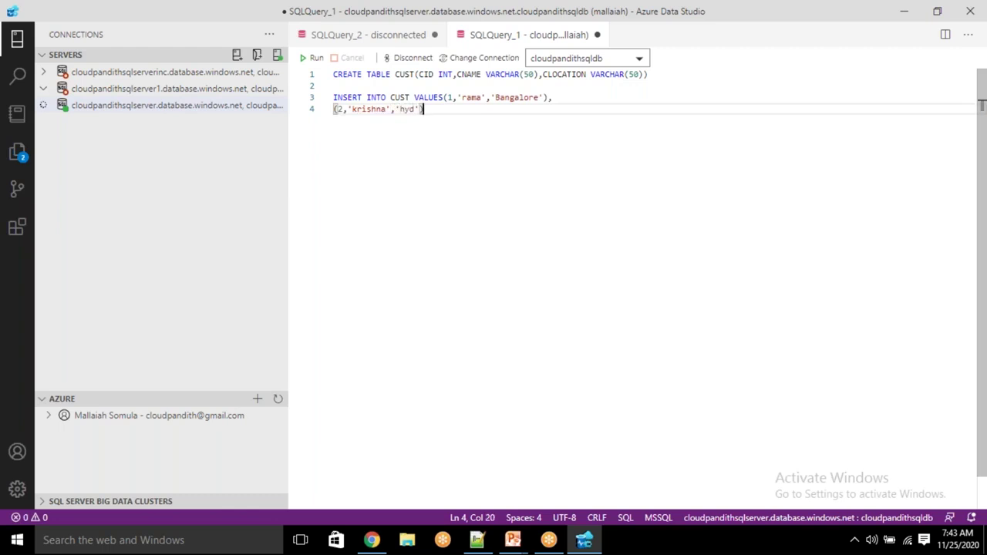
text(,)
key(Return)
text((3,')
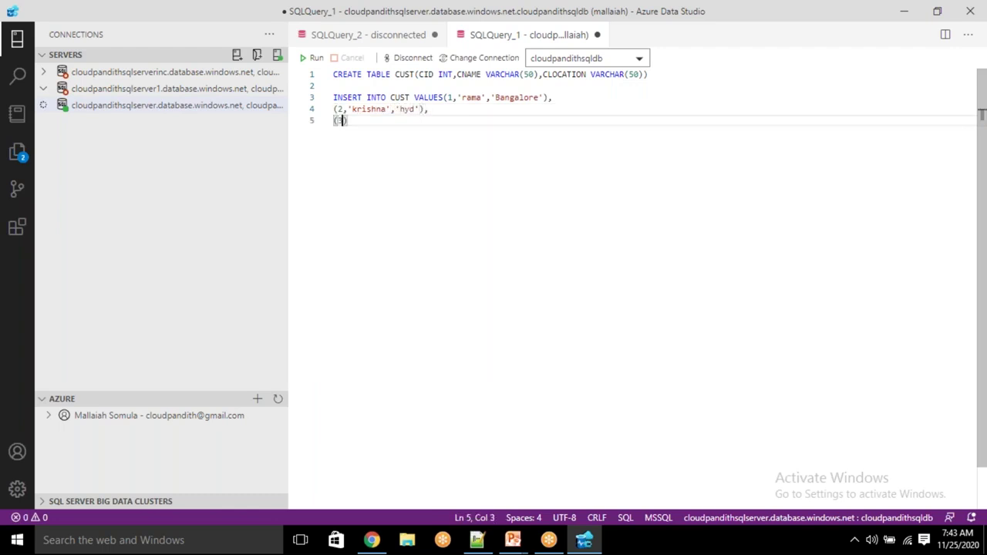
text(sai')
text(,'ch)
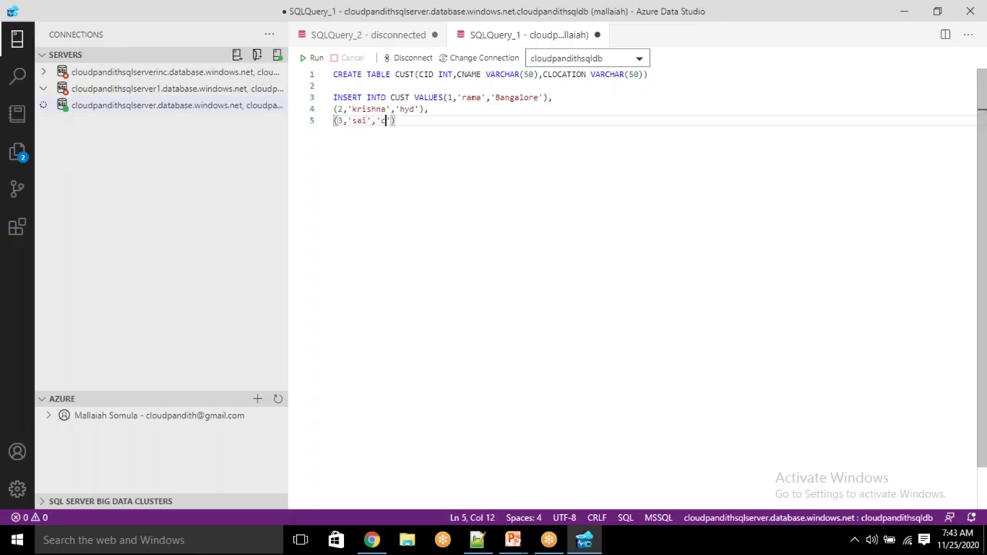
text(ennai)
drag(424, 121, 333, 74)
click(311, 58)
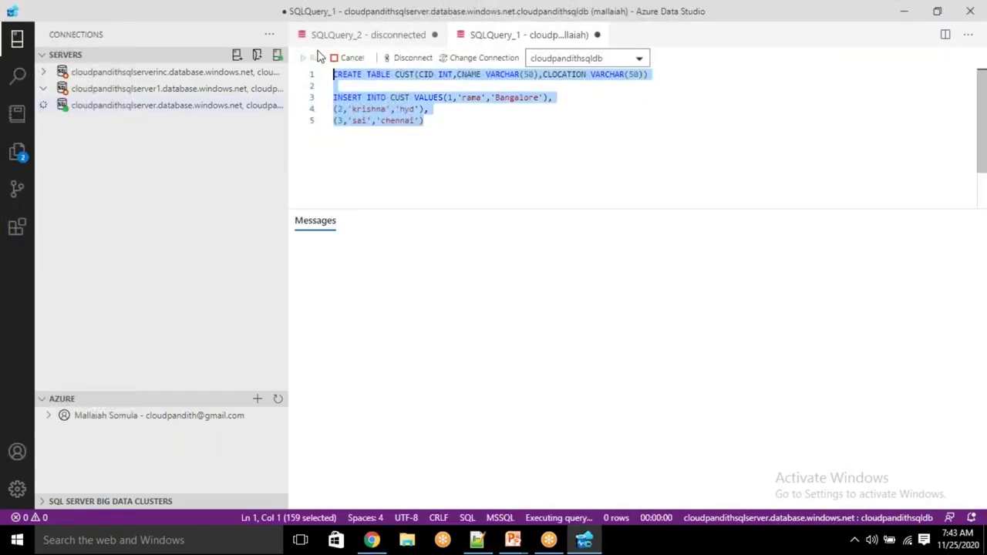
Run select * from cust to confirm three rows, then return to the browser.
click(429, 143)
key(ctrl+a)
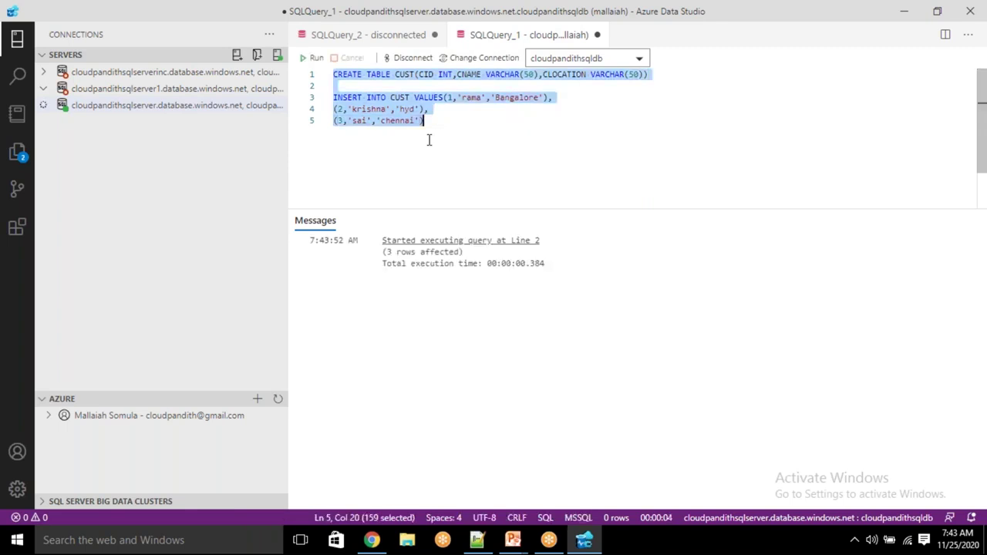
text(select * from cust)
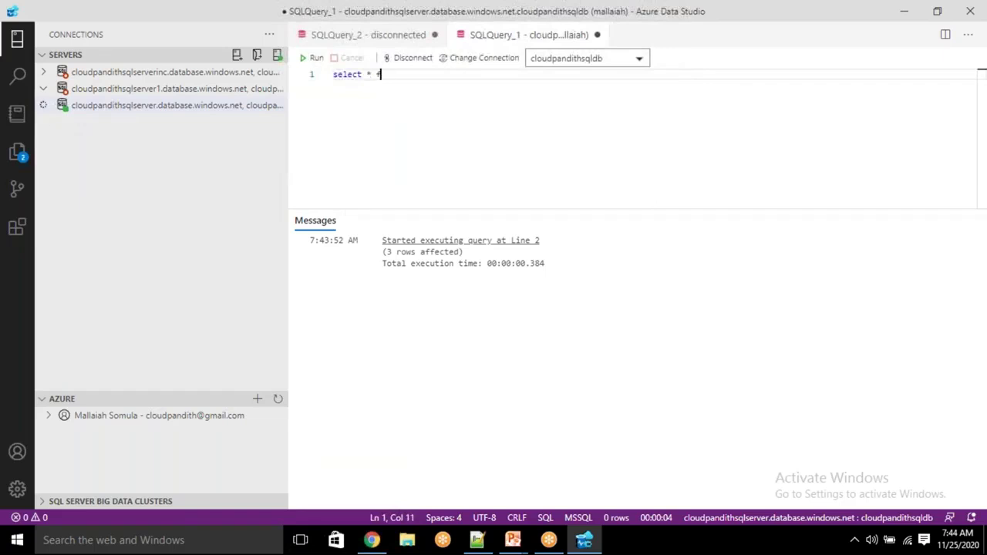
click(313, 57)
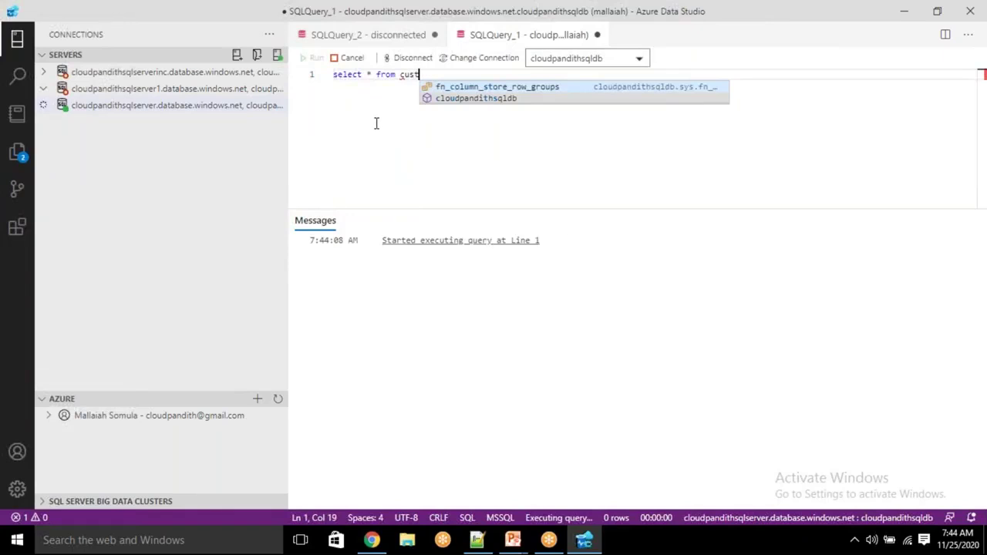
click(502, 324)
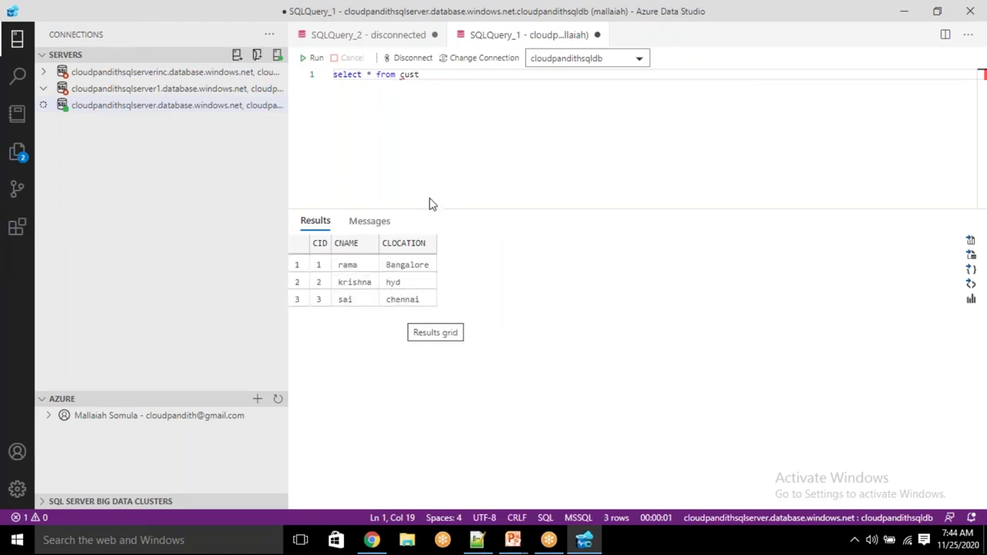
click(371, 540)
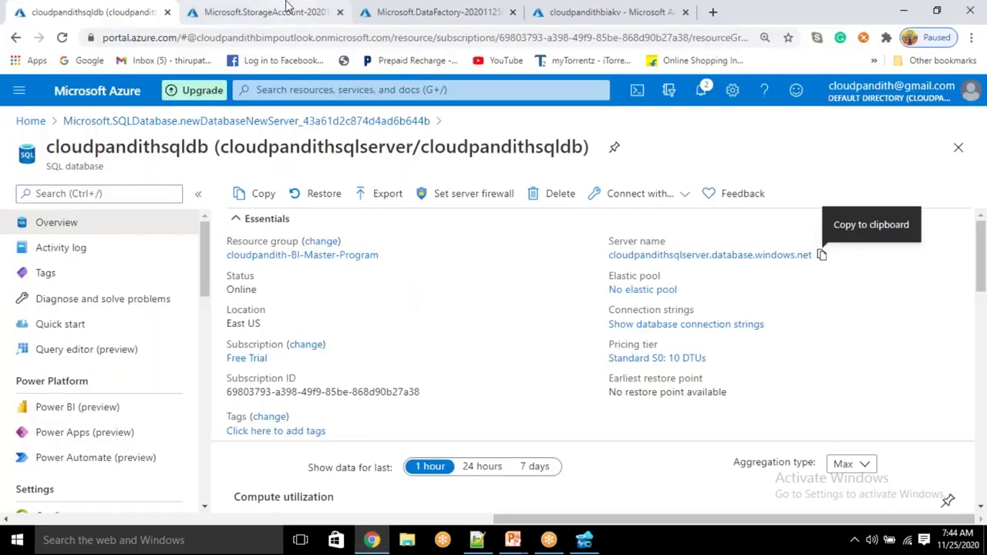
Open cloudpandithstorage's Containers page, which shows no containers yet.
click(285, 7)
click(326, 439)
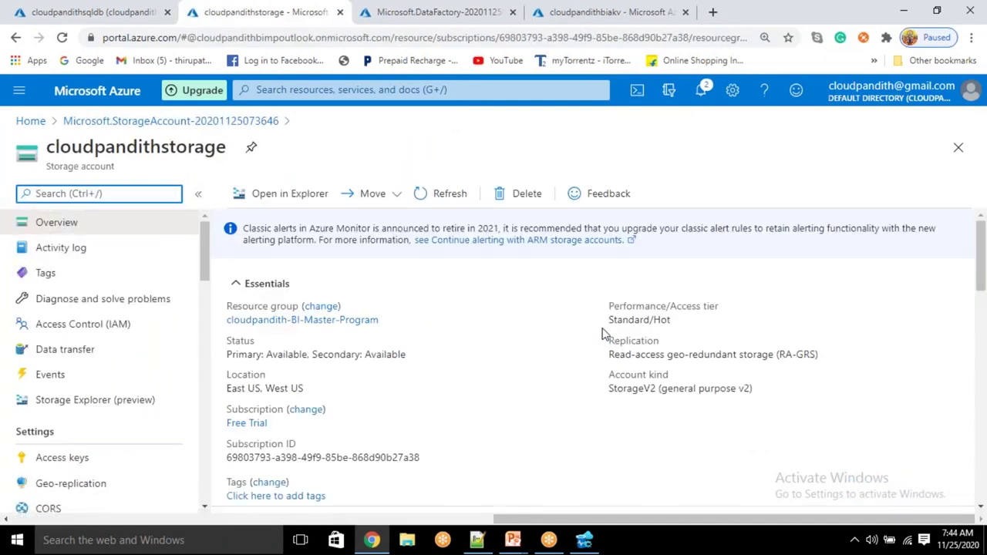
scroll(586, 343, down, 3)
click(328, 400)
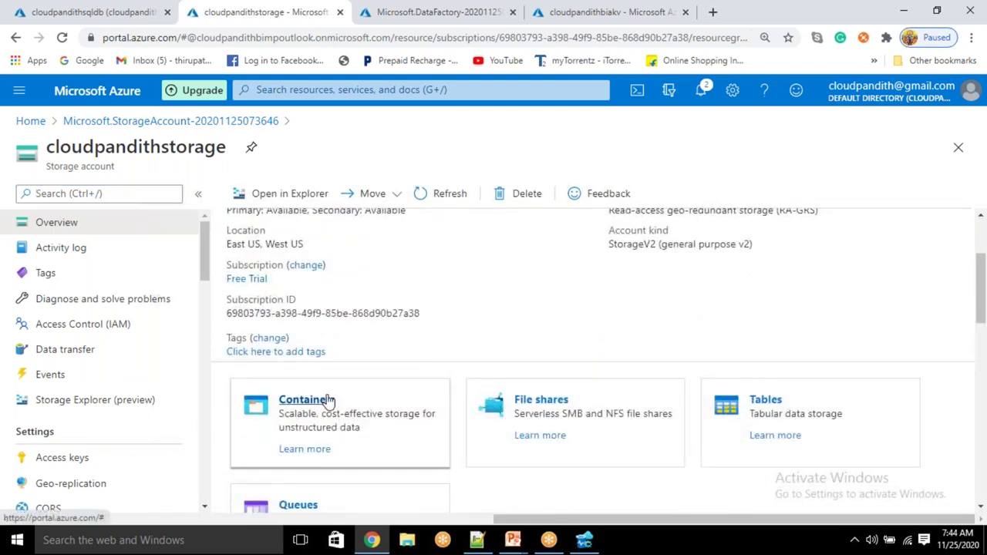
scroll(328, 401, down, 3)
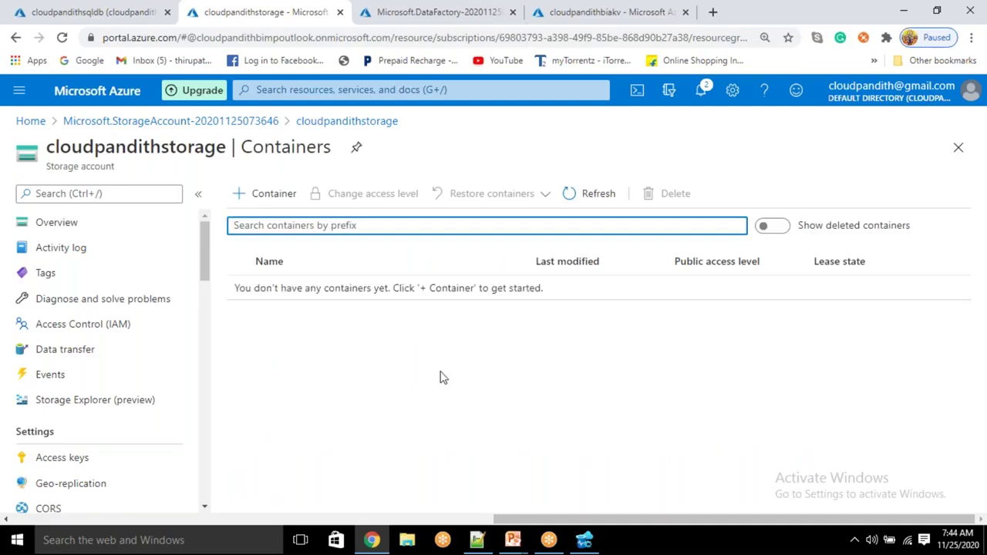
Go to the cloudpandithbiadfv2 data factory resource overview.
click(473, 10)
click(334, 426)
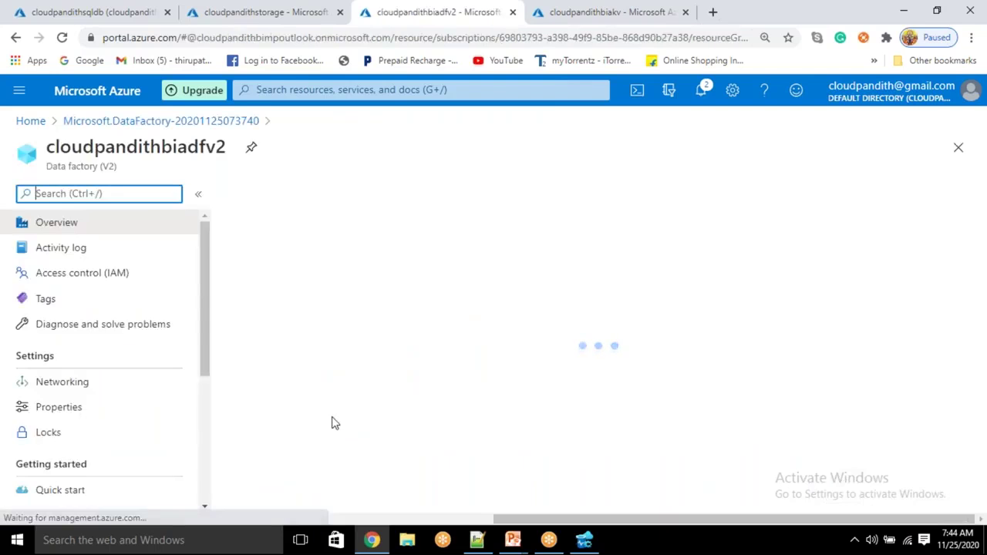
scroll(447, 267, down, 2)
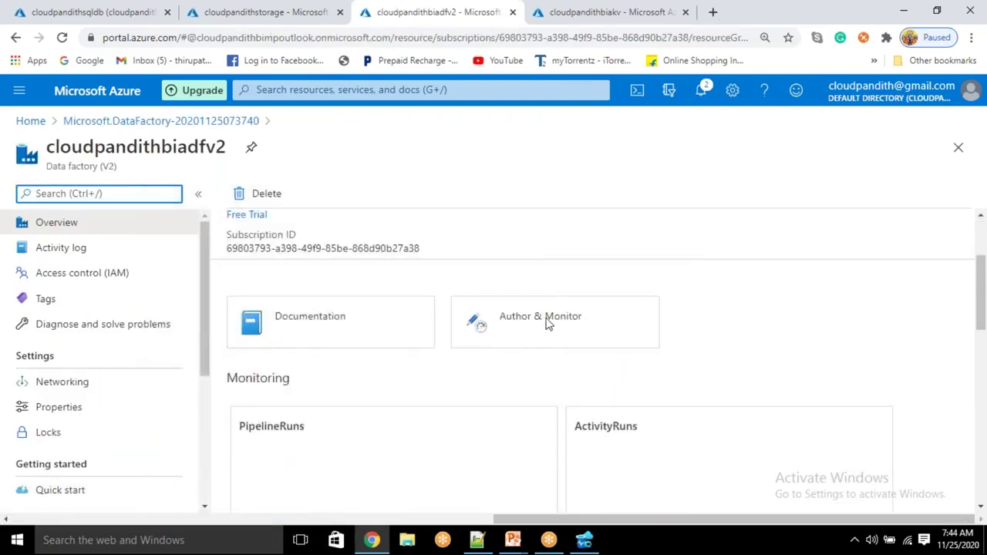
Launch Author & Monitor and go to the Manage hub's Linked services.
click(546, 330)
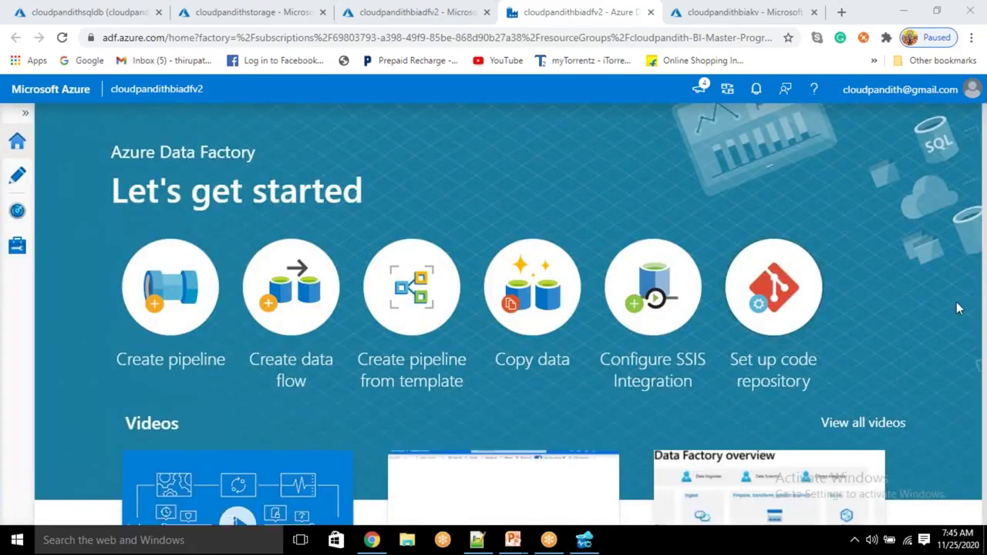
click(14, 253)
click(15, 253)
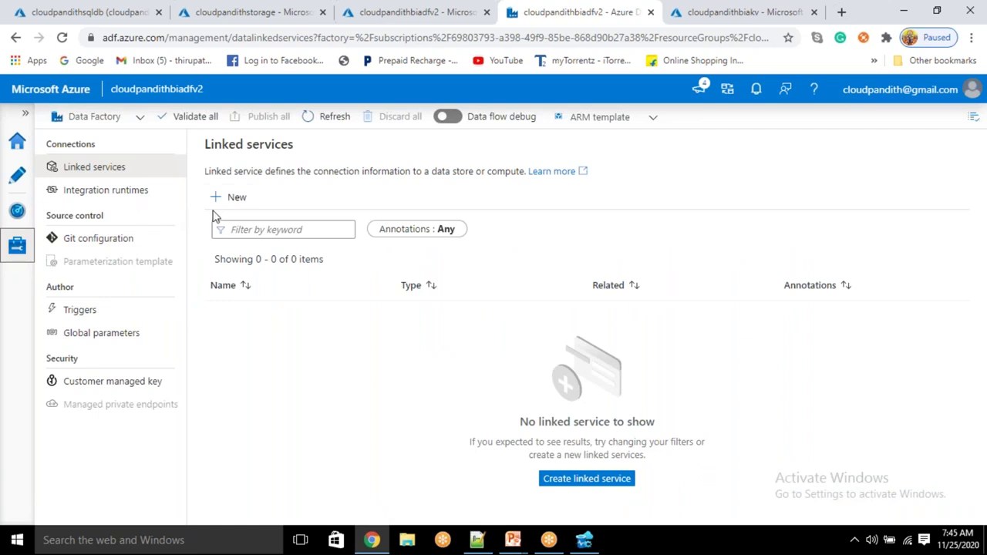
Create a new Azure Blob Storage linked service named LS_ABS.
click(235, 198)
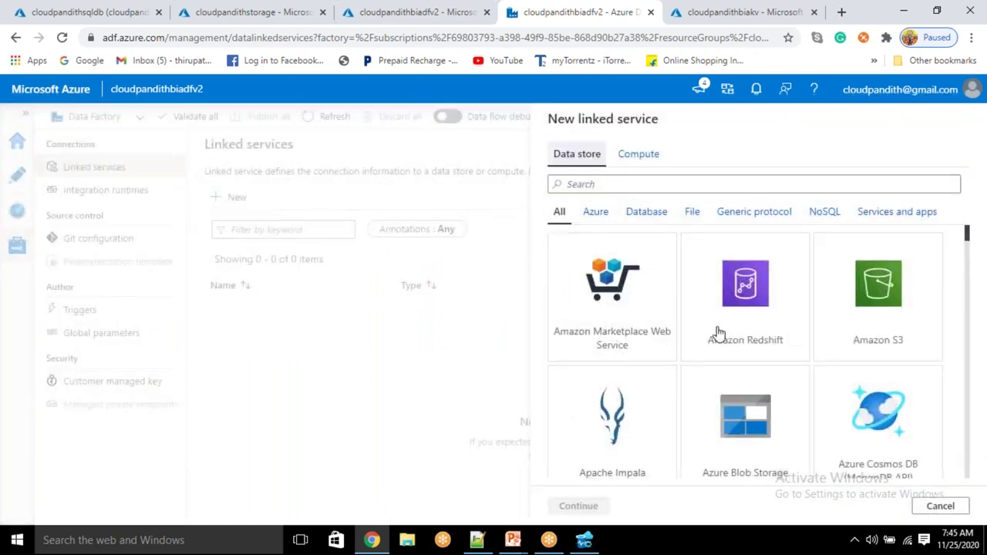
click(748, 427)
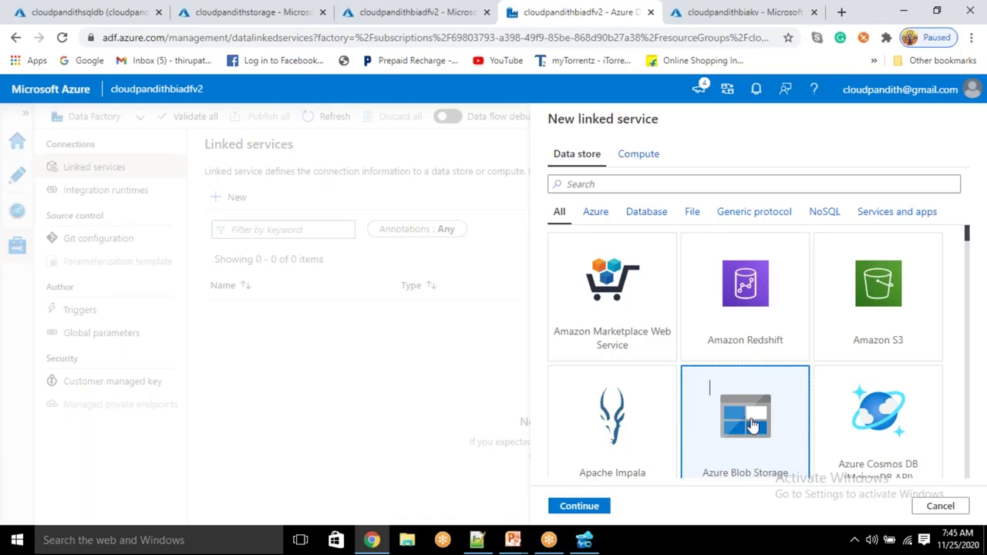
click(591, 506)
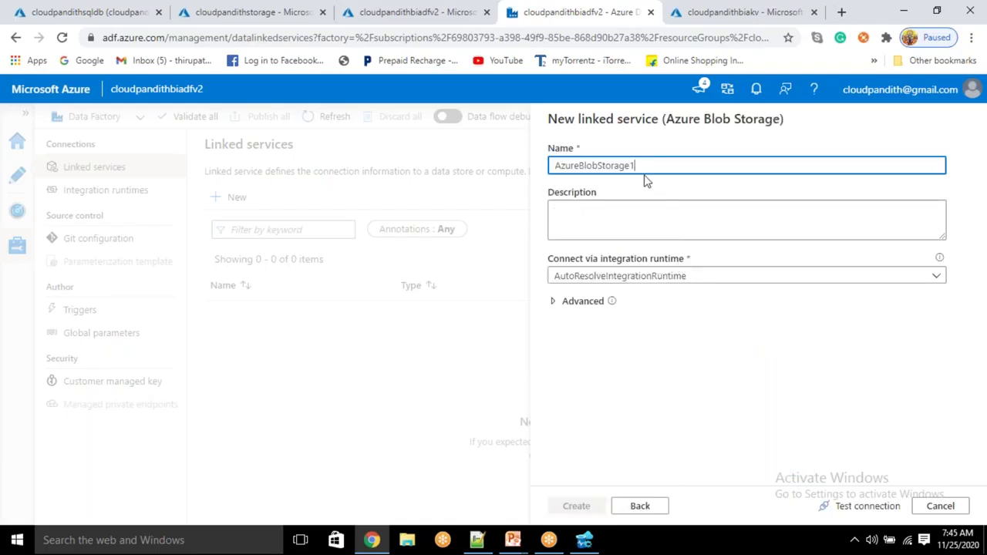
drag(638, 166, 531, 164)
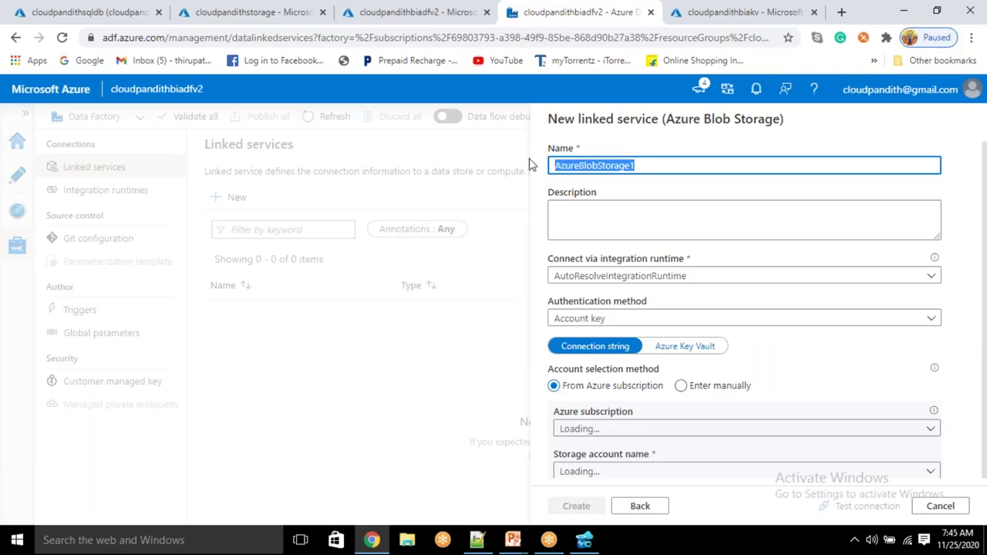
key(BackSpace)
text(LS_)
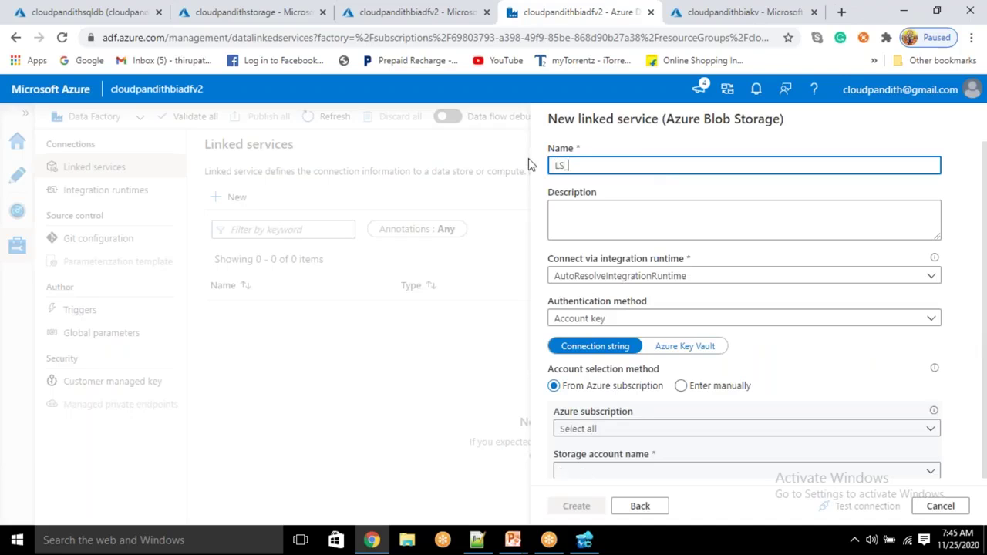
text(ABS)
Select Free Trial subscription and cloudpandithstorage account, then test the connection.
scroll(613, 285, down, 1)
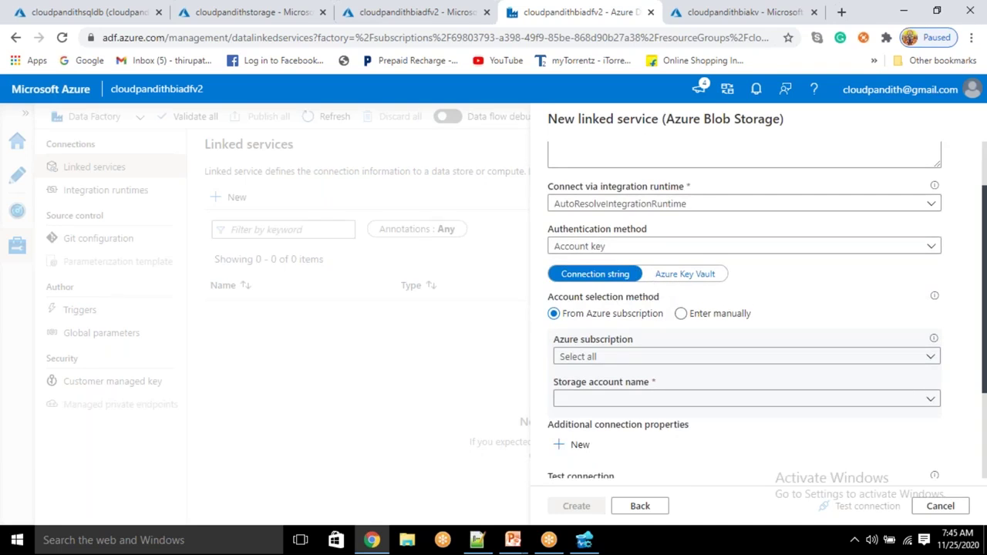
click(578, 357)
click(588, 400)
click(586, 399)
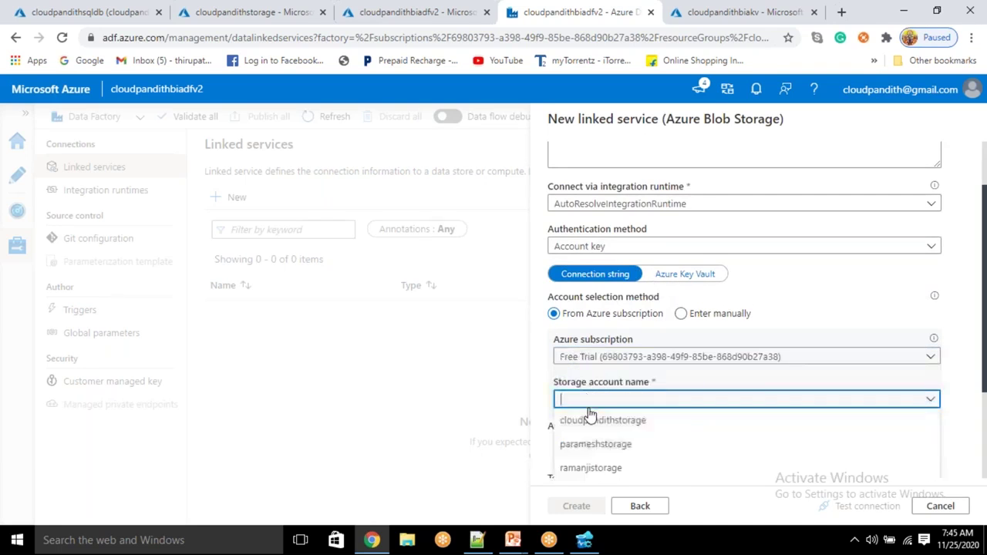
click(580, 419)
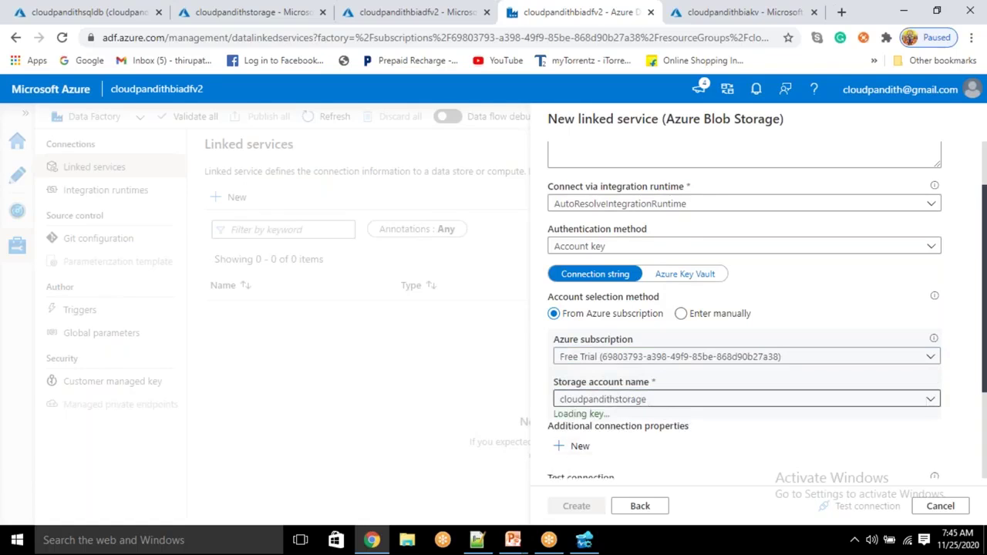
click(886, 510)
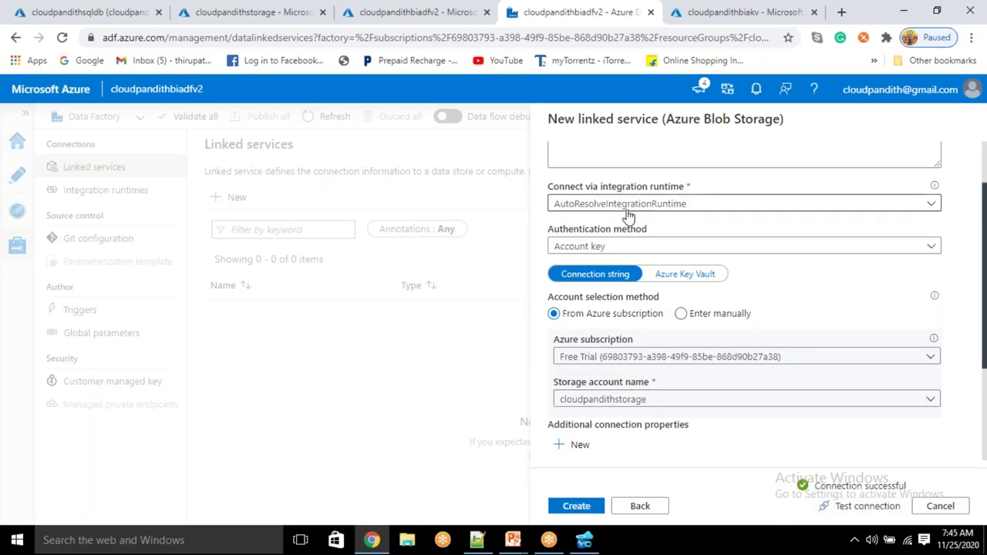
Switch authentication method to SAS URI and focus the SAS URL and token fields.
click(615, 248)
click(590, 315)
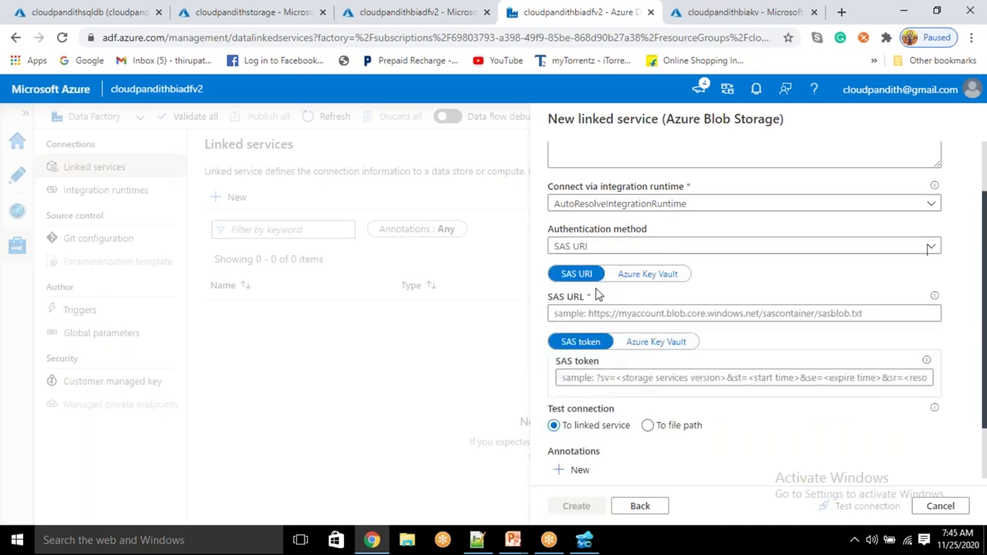
click(573, 314)
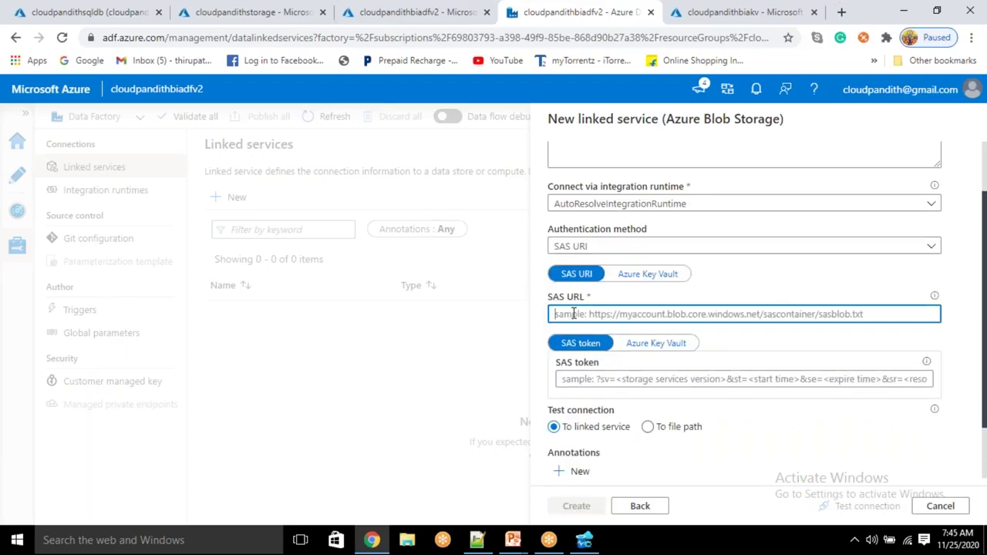
click(577, 378)
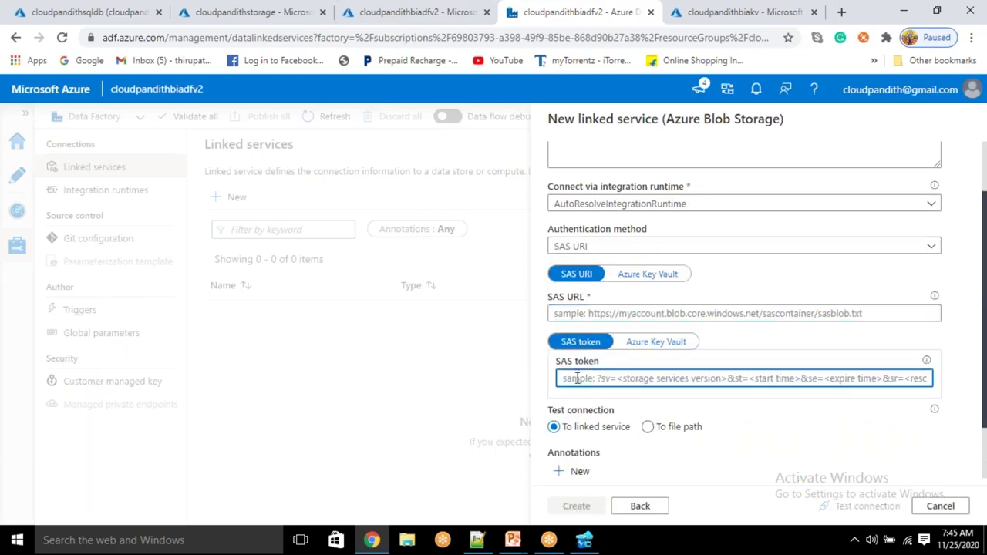
On cloudpandithstorage's Shared access signature page, allow Service, Container and Object resource types.
click(232, 11)
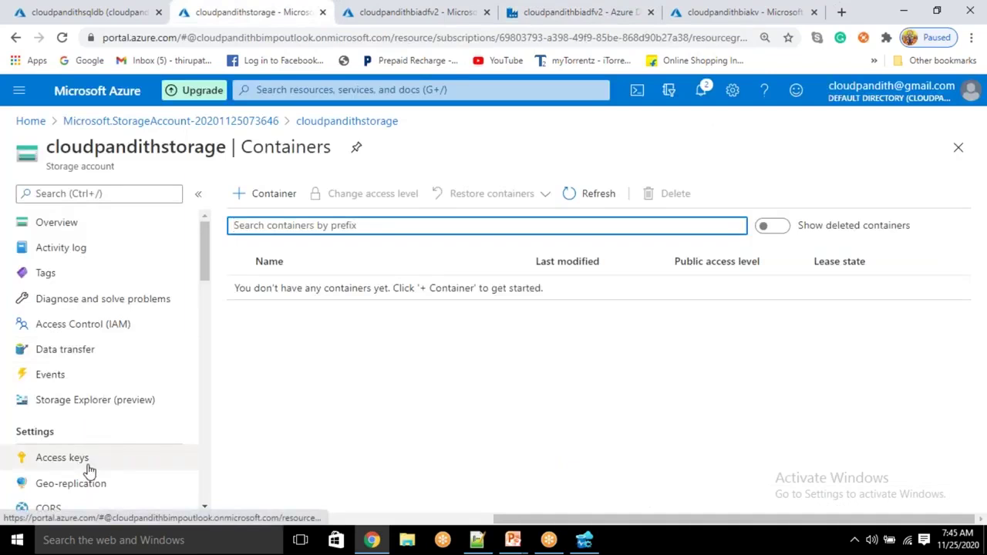
scroll(88, 459, down, 5)
scroll(88, 467, up, 1)
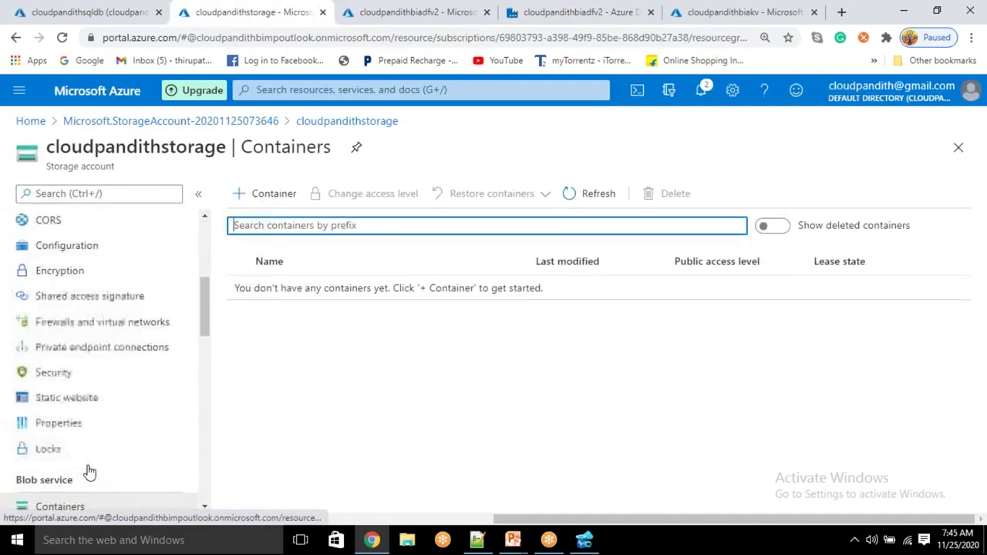
click(123, 306)
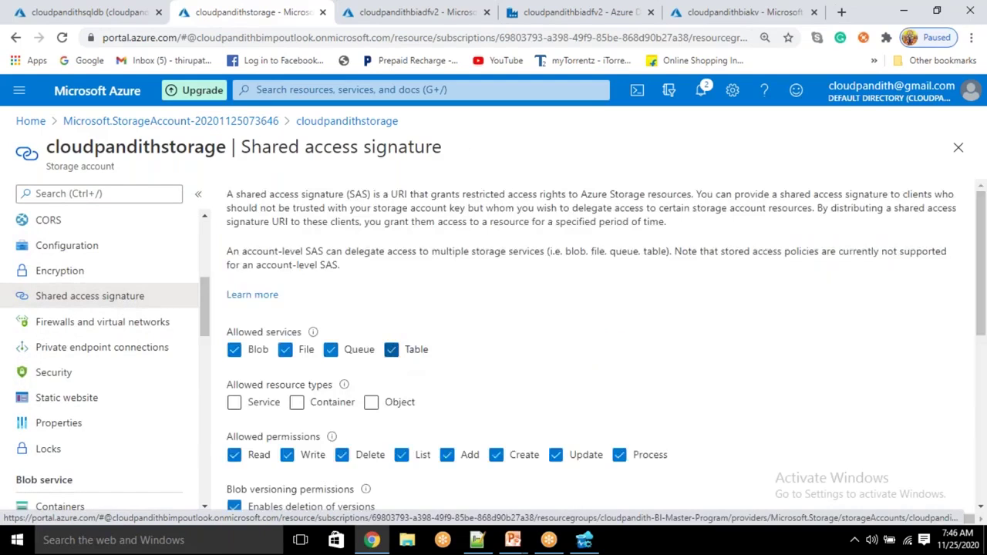
scroll(407, 362, down, 1)
click(234, 333)
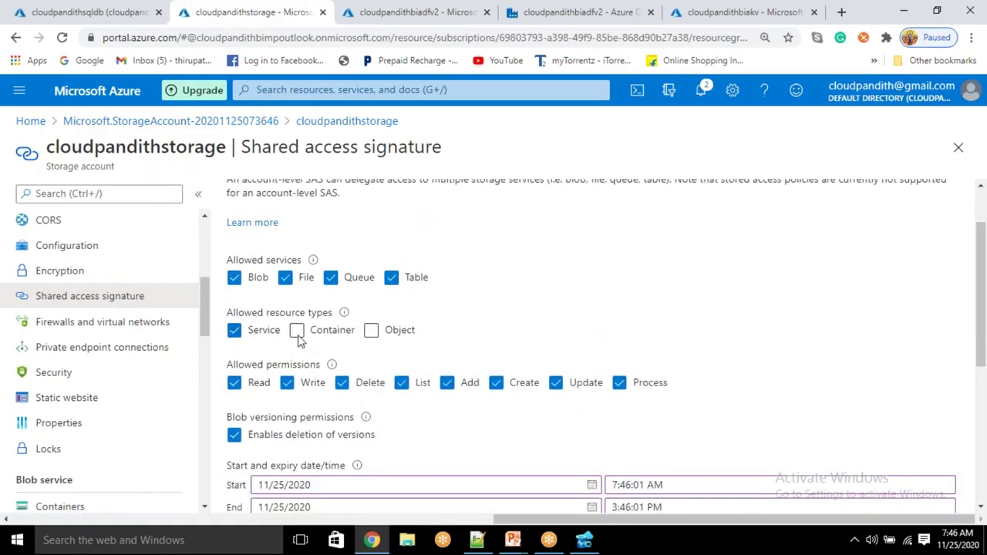
click(298, 333)
click(371, 333)
Generate the SAS token and connection string, then return to Data Factory.
scroll(434, 356, down, 4)
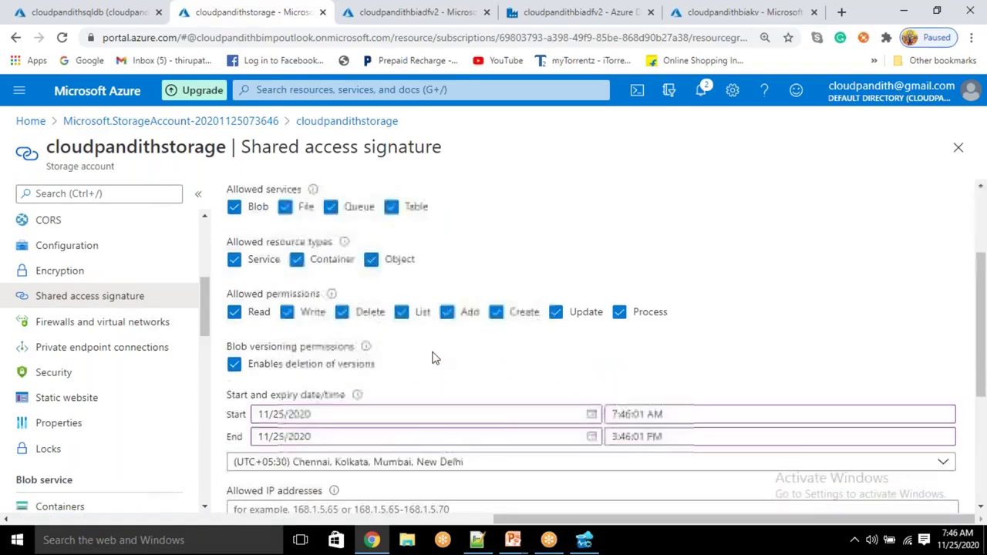
click(282, 472)
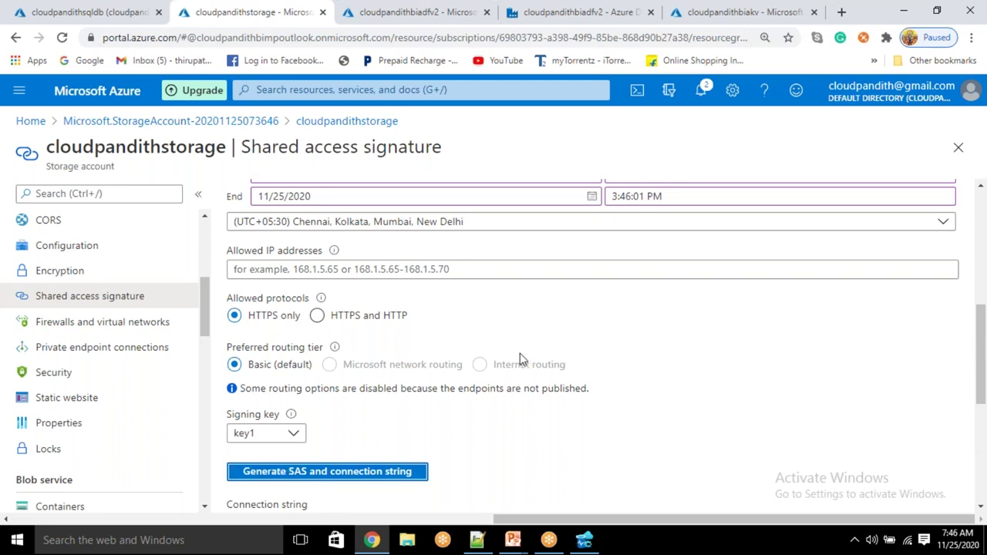
scroll(513, 368, down, 3)
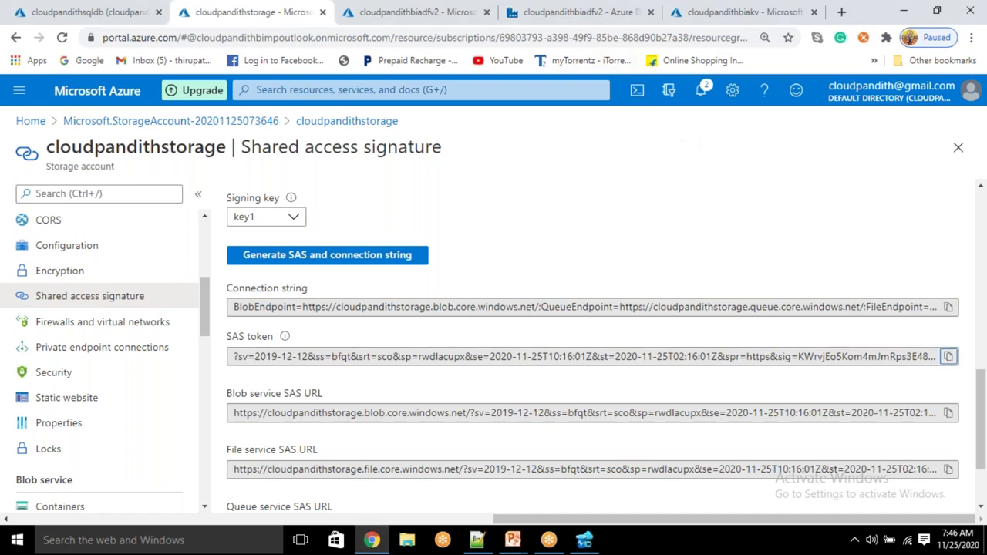
click(557, 11)
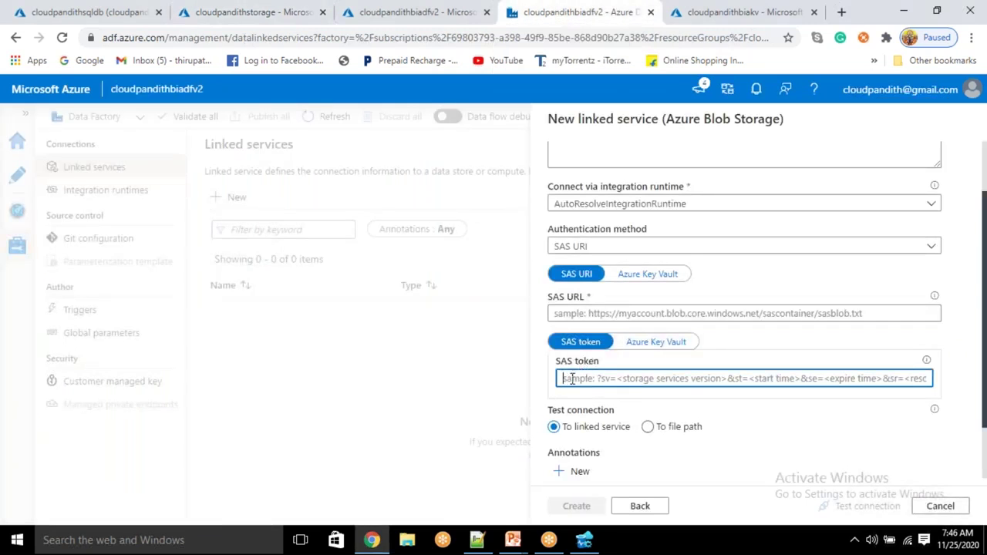
key(ctrl+v)
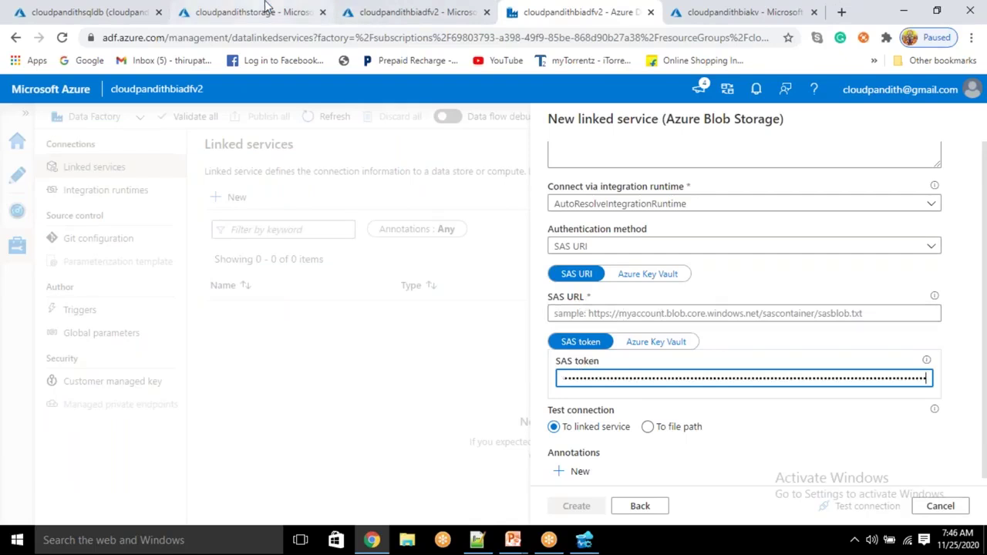
click(264, 11)
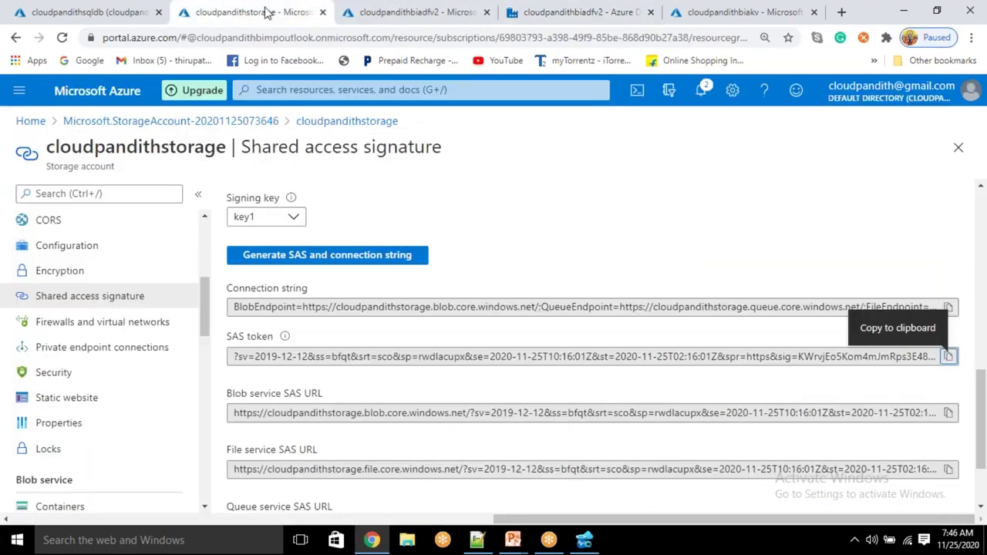
click(303, 307)
drag(305, 307, 539, 309)
key(ctrl+c)
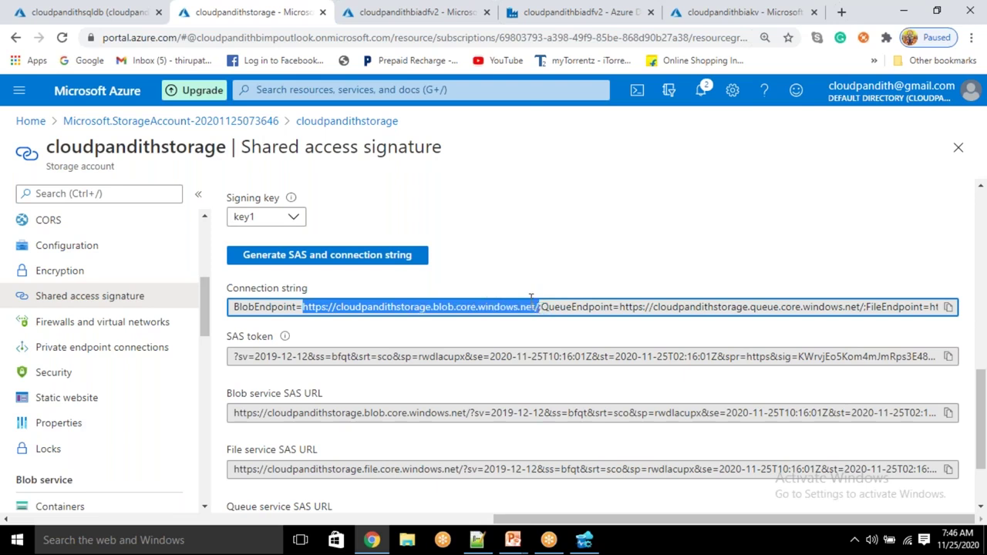
click(532, 12)
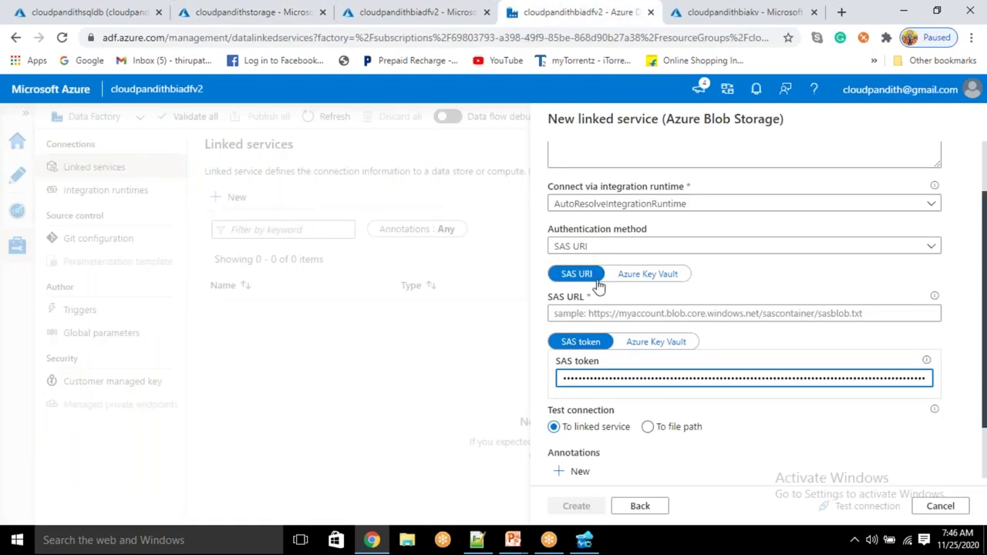
click(598, 314)
key(ctrl+v)
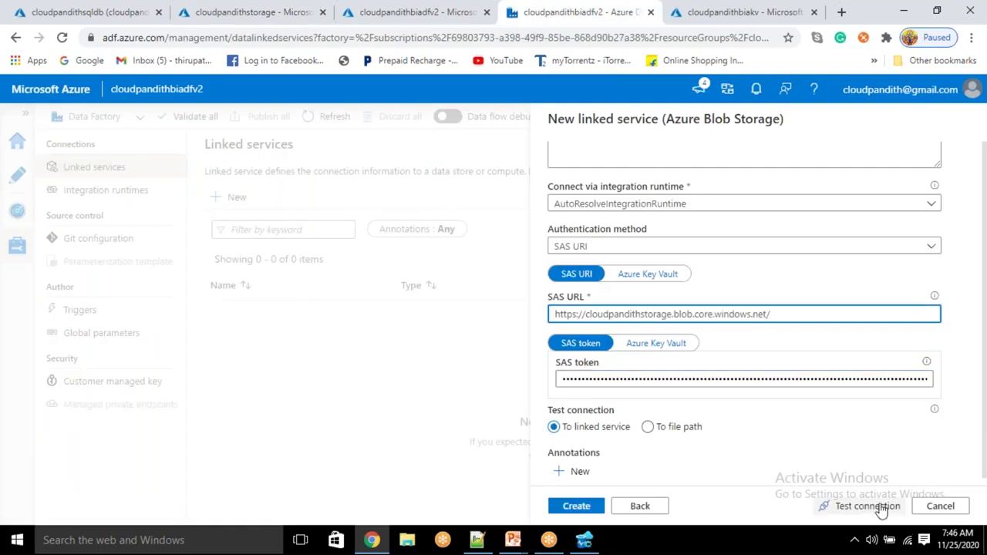
Test the SAS connection, then select the SAS URL text.
click(879, 509)
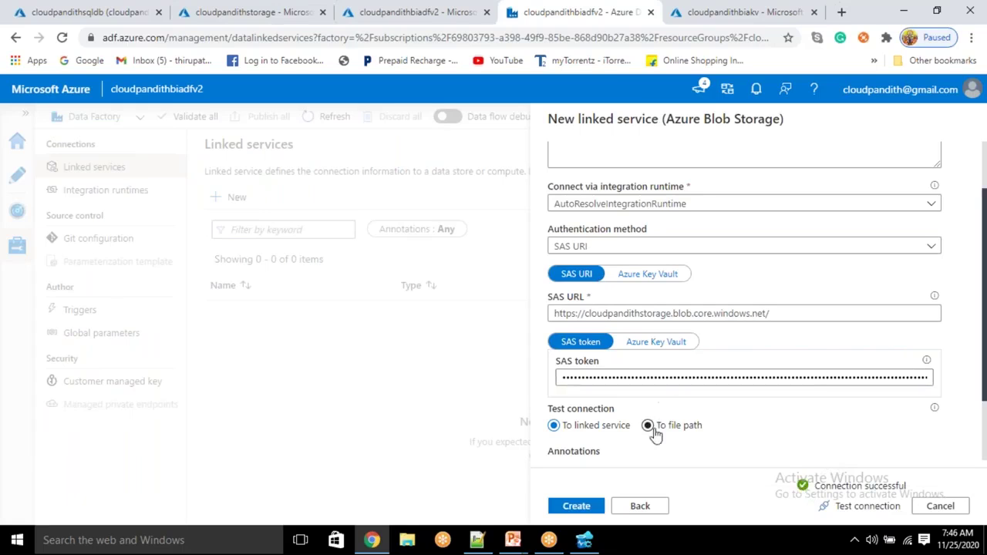
click(550, 314)
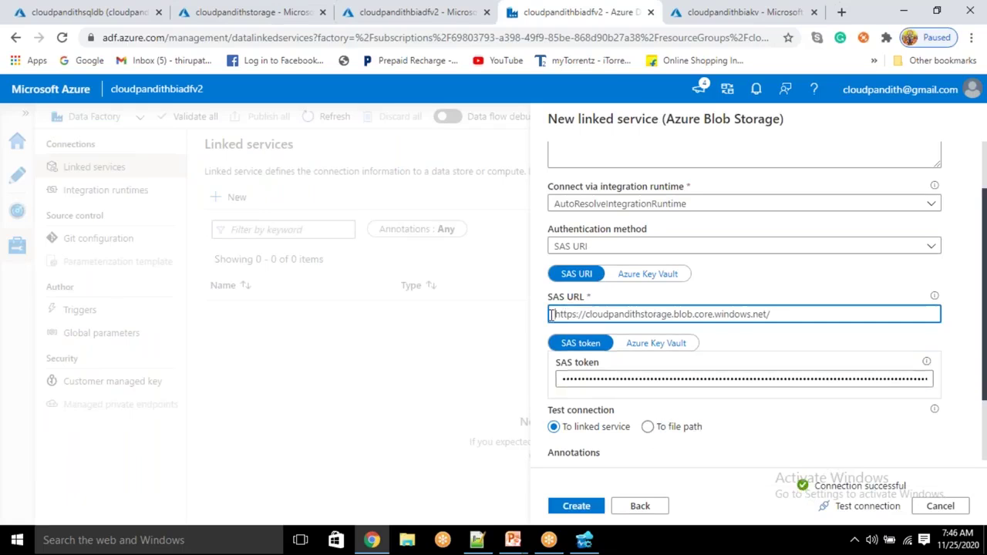
drag(550, 314, 776, 314)
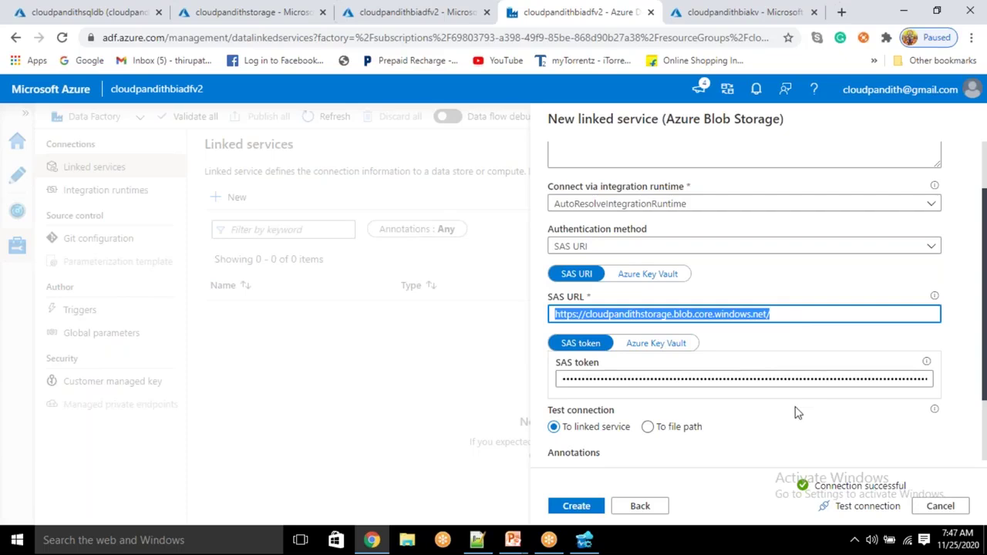
Toggle the SAS URL source between Azure Key Vault and direct entry.
click(656, 345)
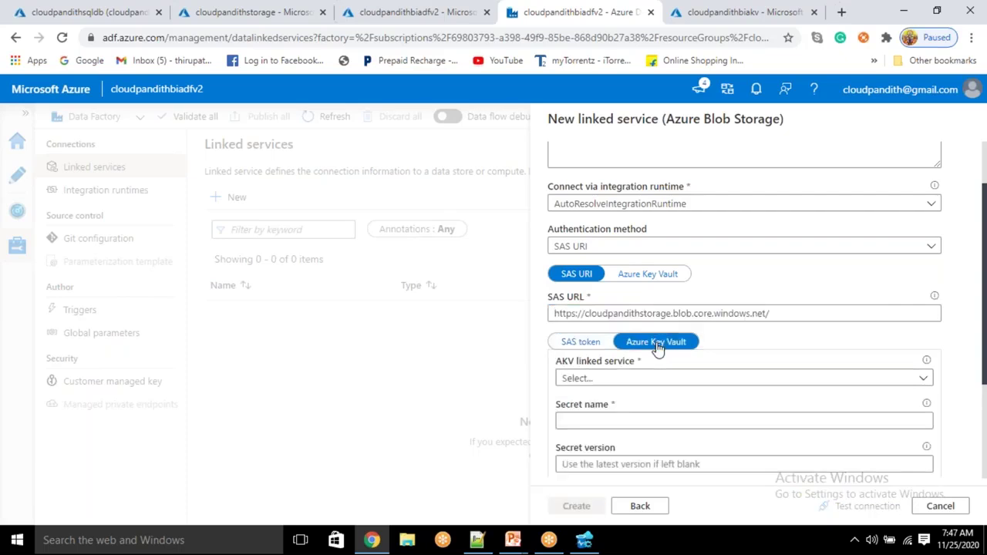
click(655, 278)
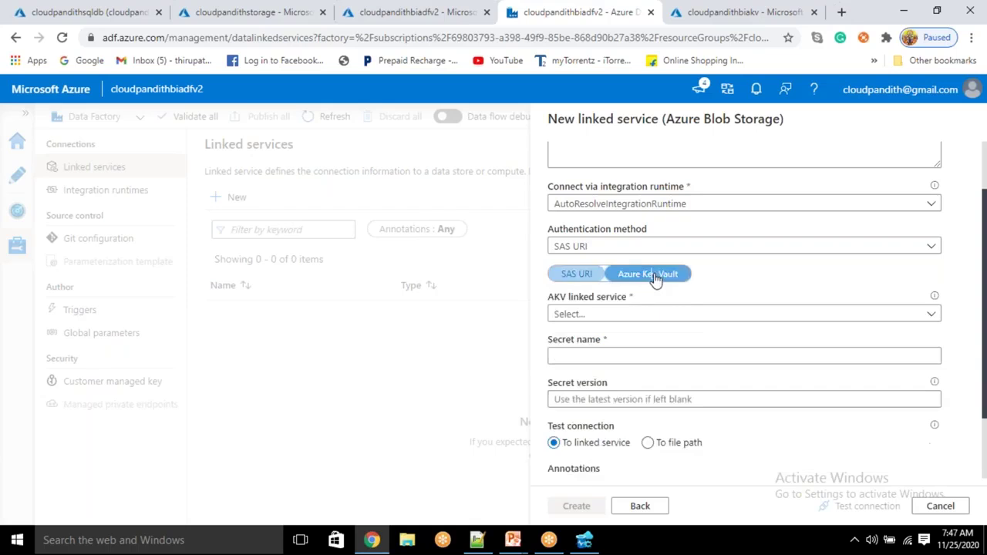
scroll(680, 360, down, 2)
scroll(678, 366, up, 3)
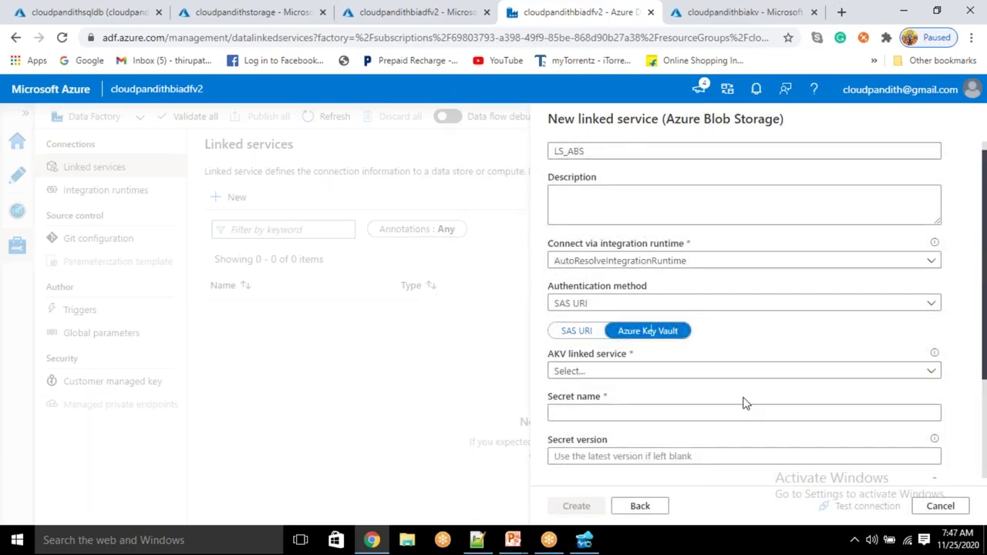
click(578, 333)
scroll(609, 324, down, 2)
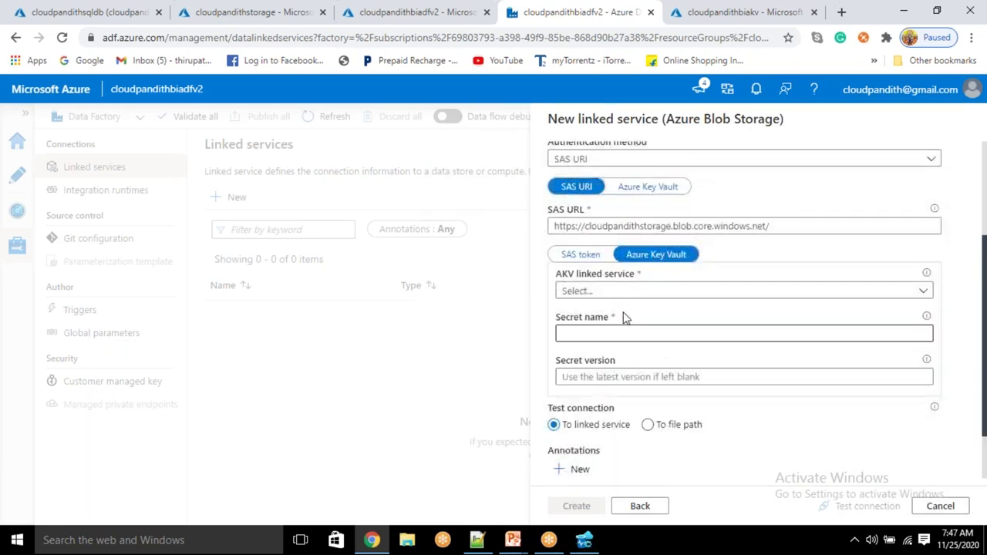
Look through the Key Vault linked service list and the secret name field.
click(605, 293)
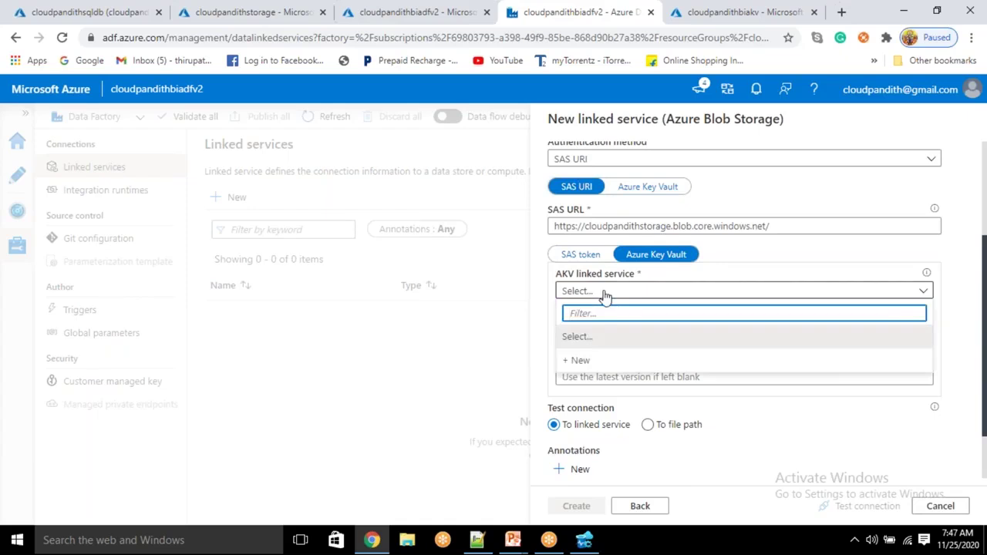
click(783, 416)
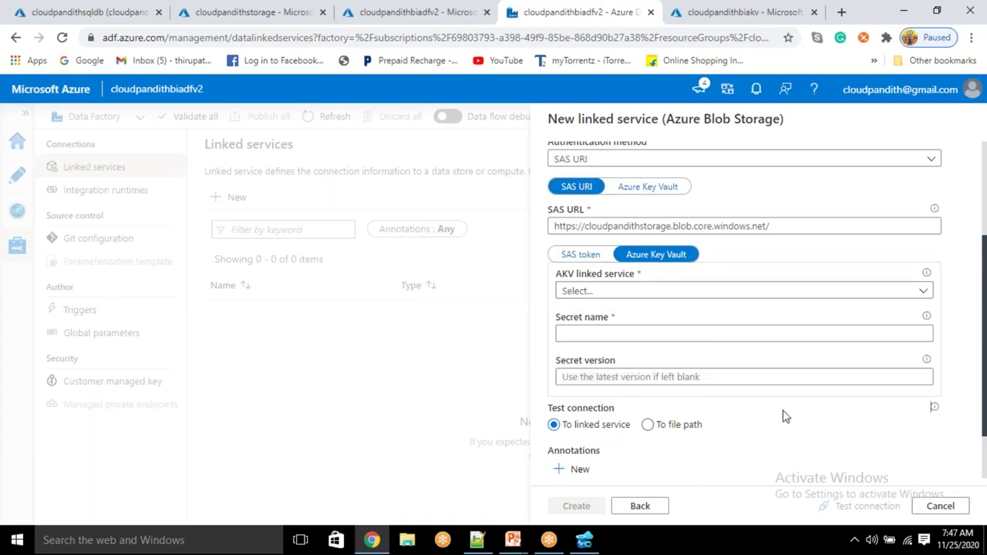
click(646, 332)
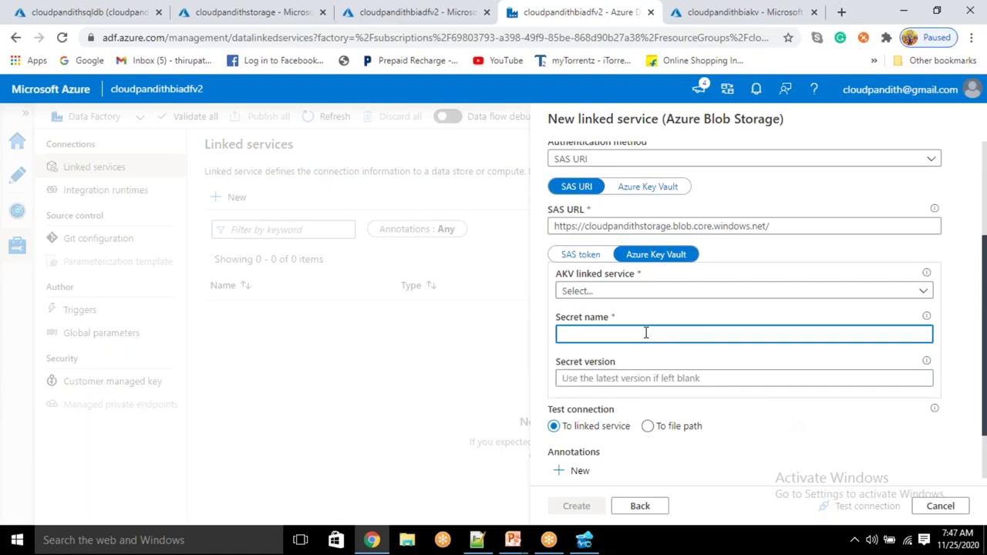
scroll(646, 331, up, 2)
scroll(646, 331, down, 2)
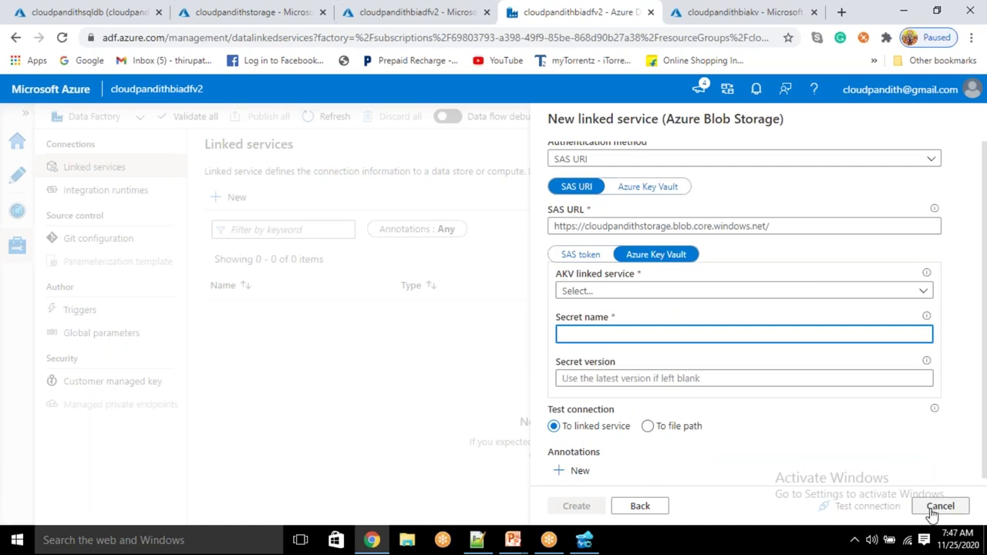
scroll(745, 214, up, 1)
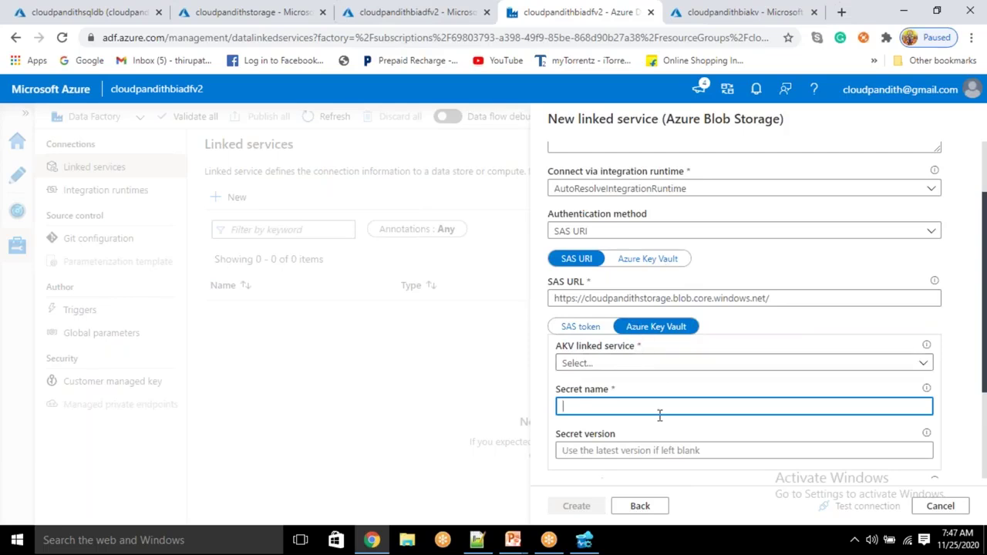
click(613, 363)
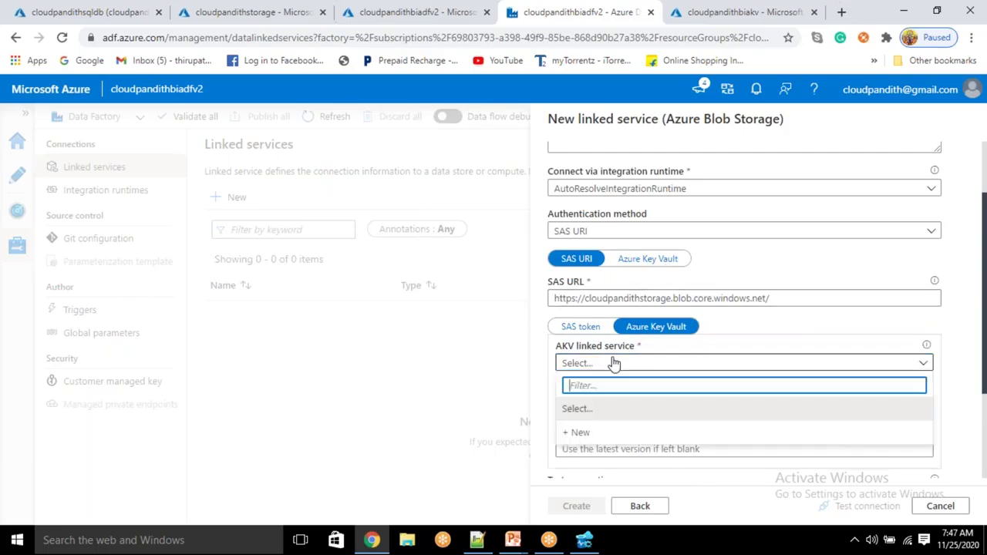
click(594, 404)
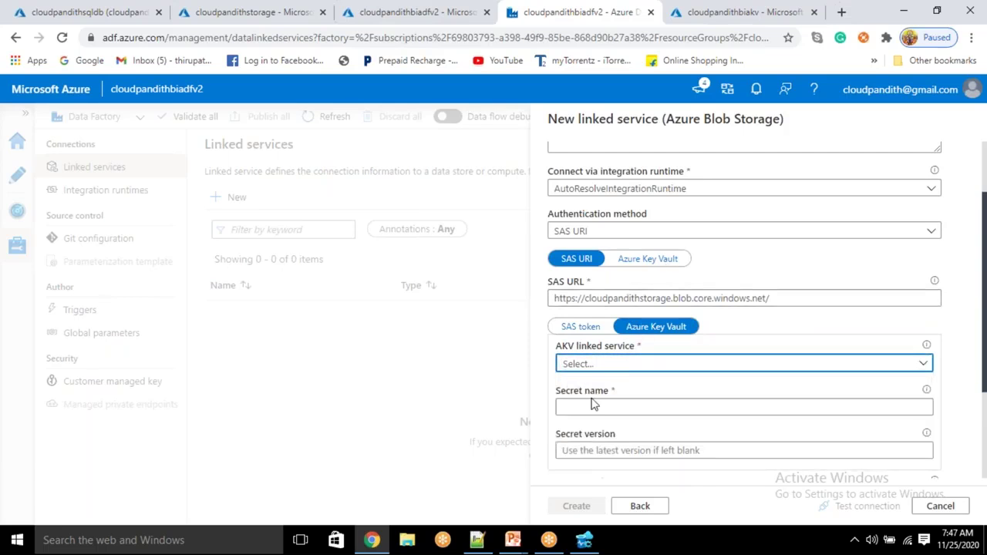
Source the SAS URI from Azure Key Vault, then return to the data factory's portal page.
click(646, 261)
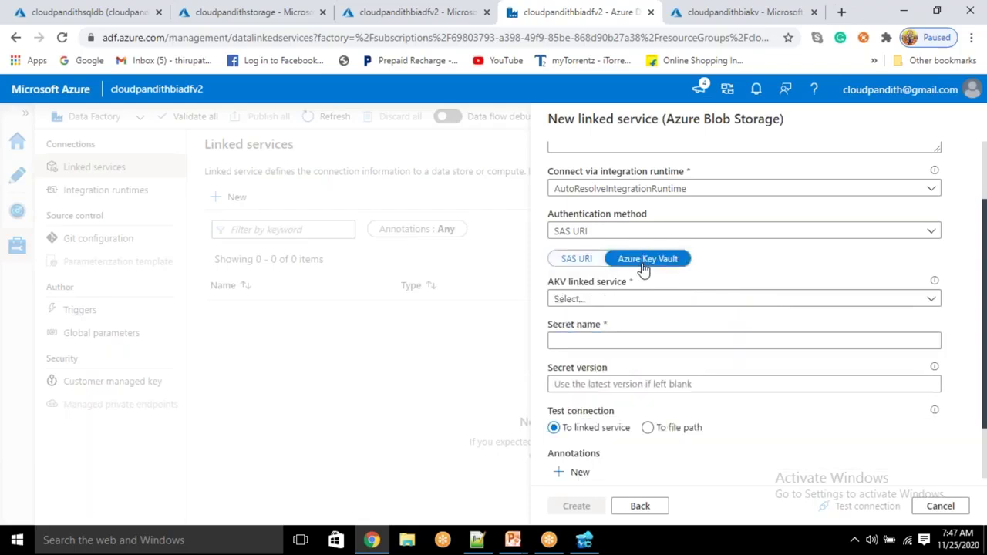
click(609, 302)
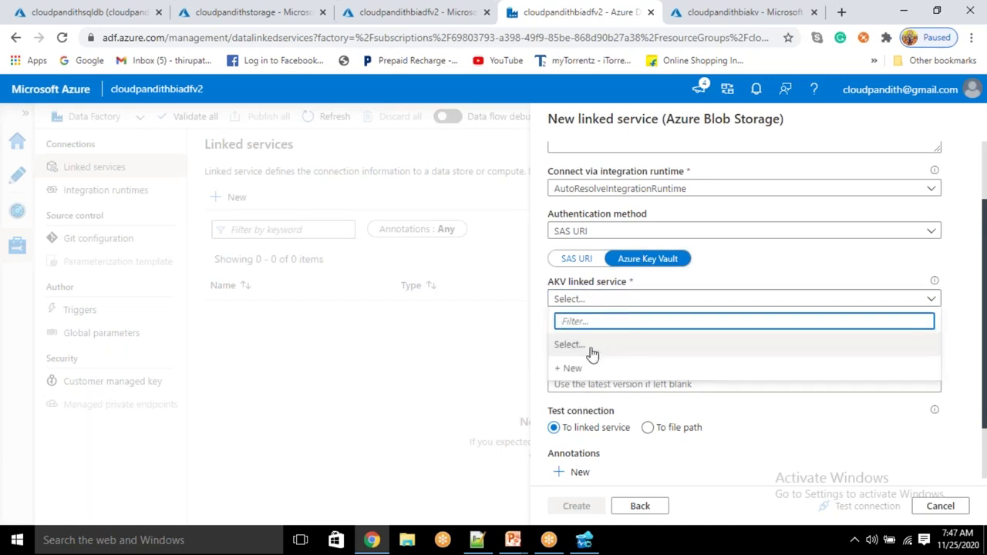
click(602, 299)
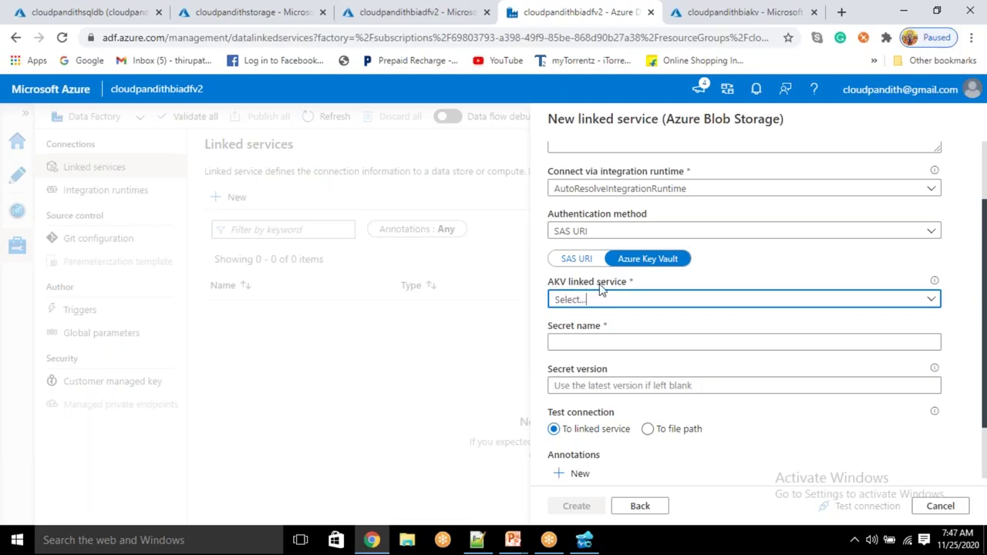
click(587, 340)
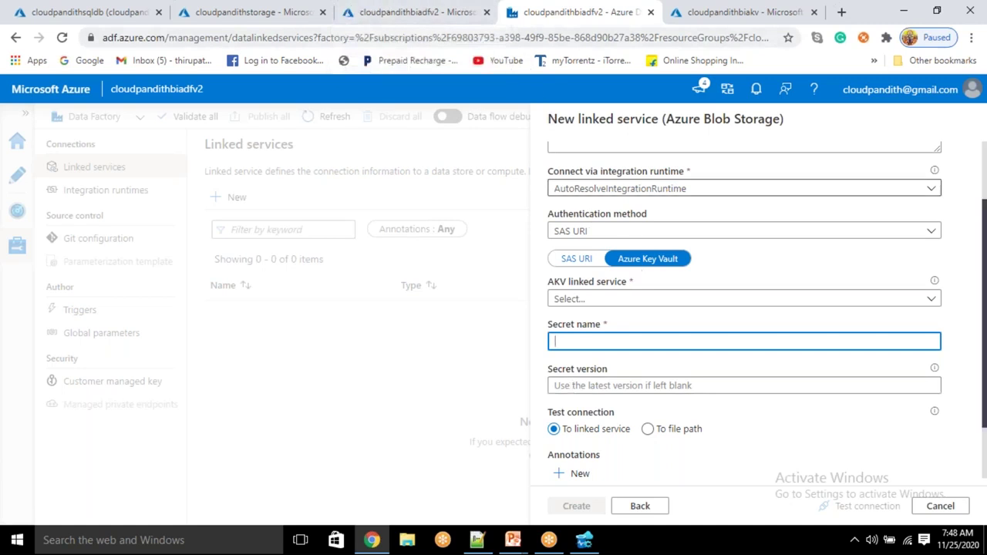
click(387, 9)
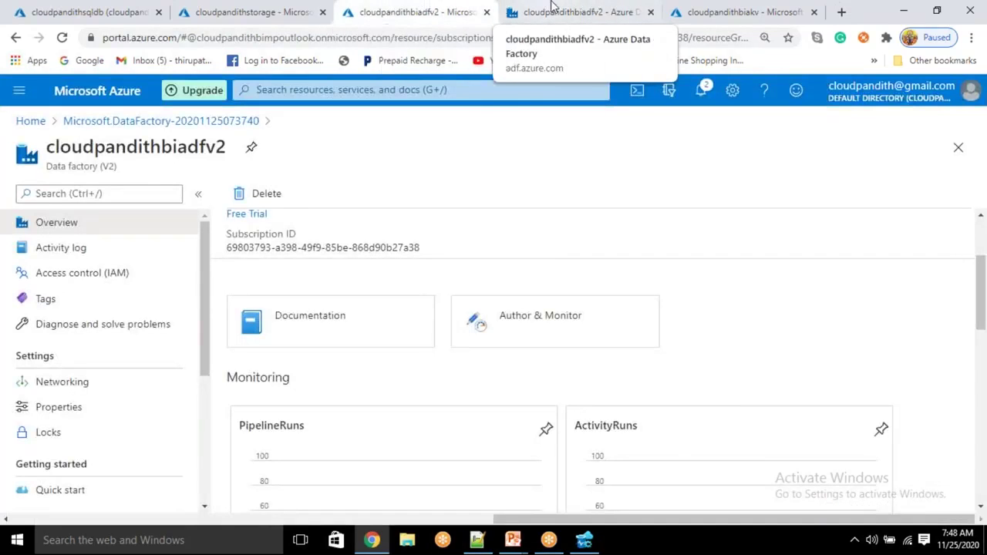
Cancel the unfinished Blob Storage linked service and discard its changes.
click(590, 9)
click(942, 506)
click(425, 343)
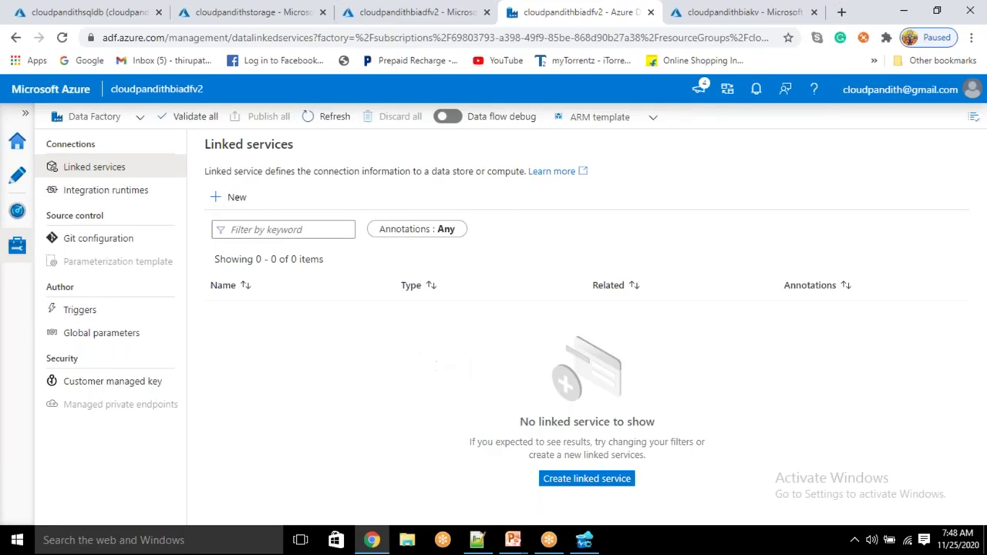
Start a new Azure Key Vault linked service and rename it LS_AKV.
click(239, 200)
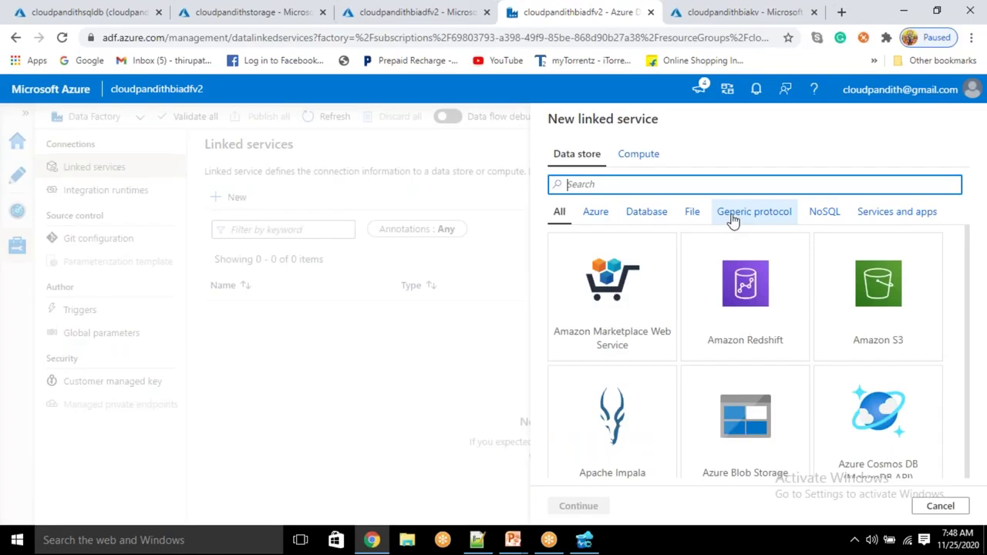
text(AZURE KE)
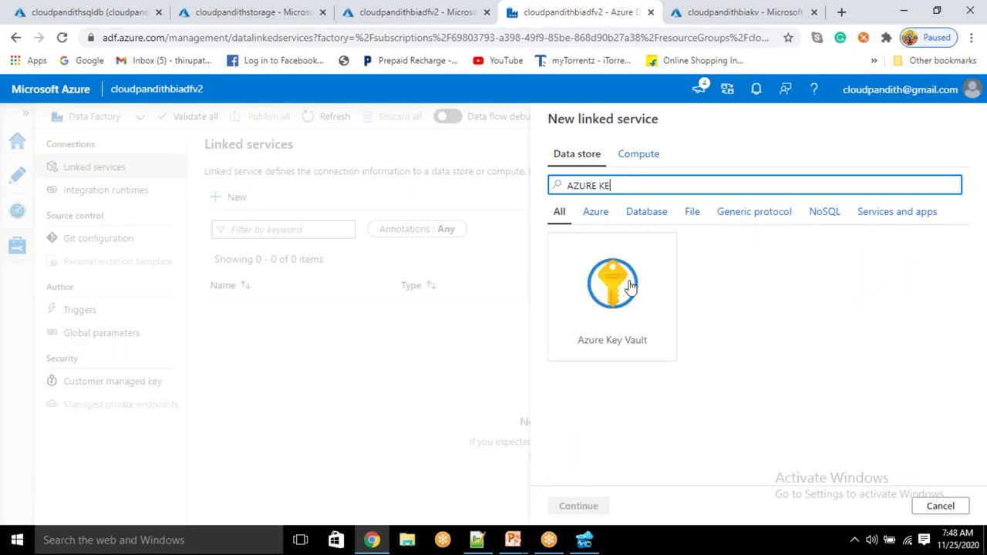
click(592, 317)
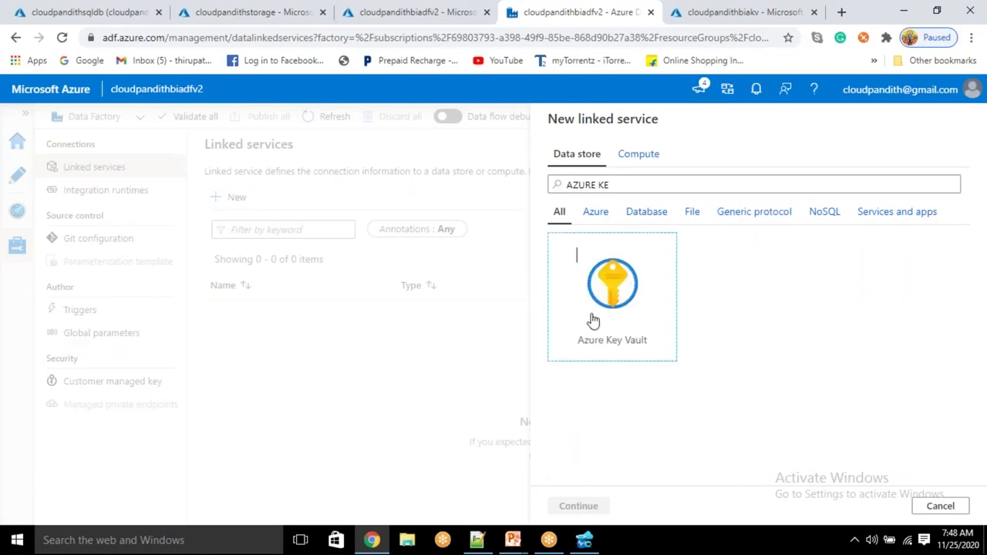
click(580, 505)
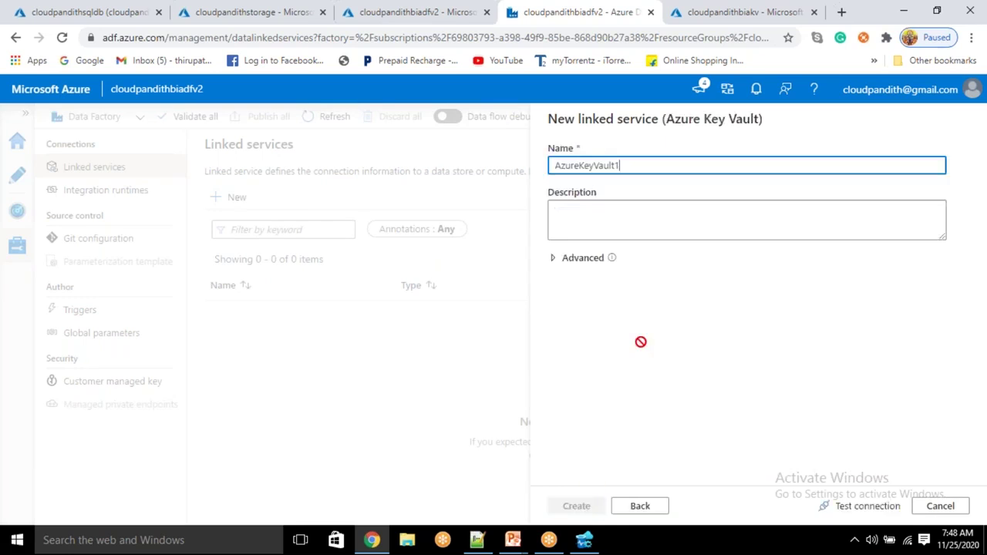
drag(639, 165, 544, 164)
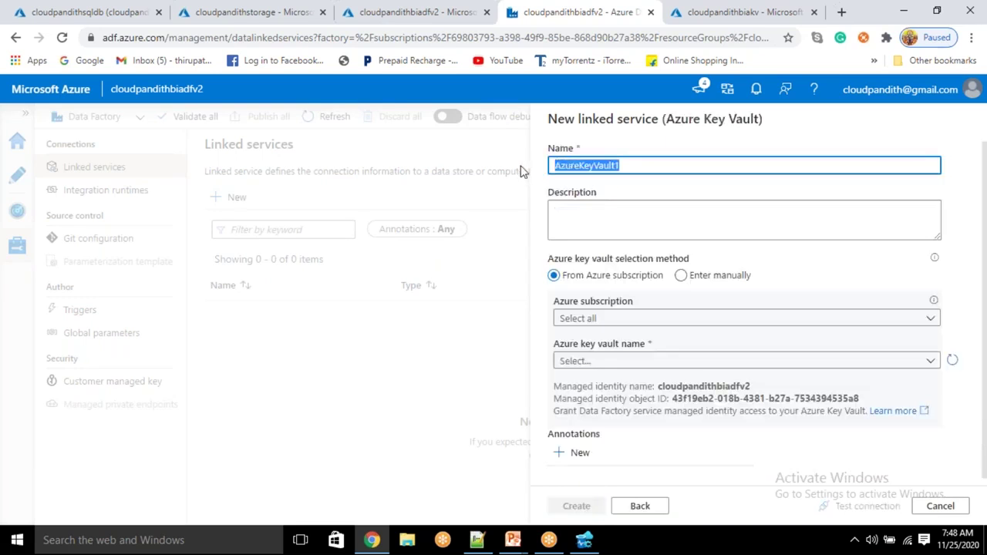
key(BackSpace)
text(ls)
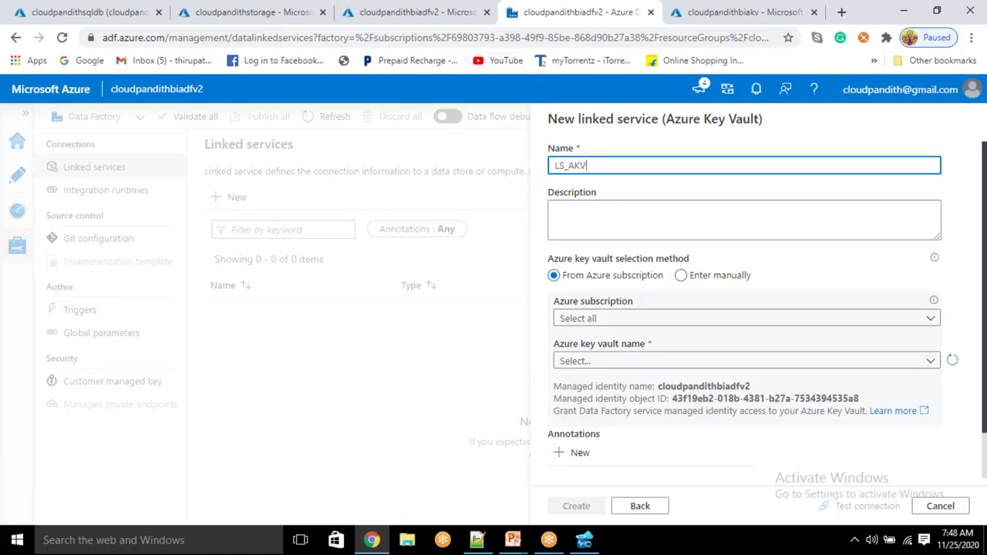
Point it at the cloudpandithbiakv vault in Free Trial, test the connection, and create it.
click(650, 318)
click(665, 364)
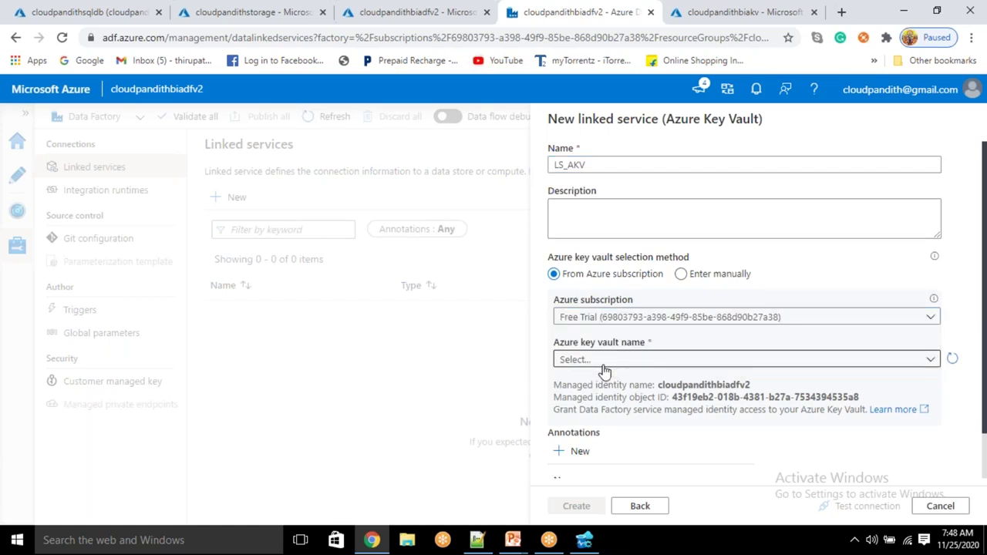
click(603, 365)
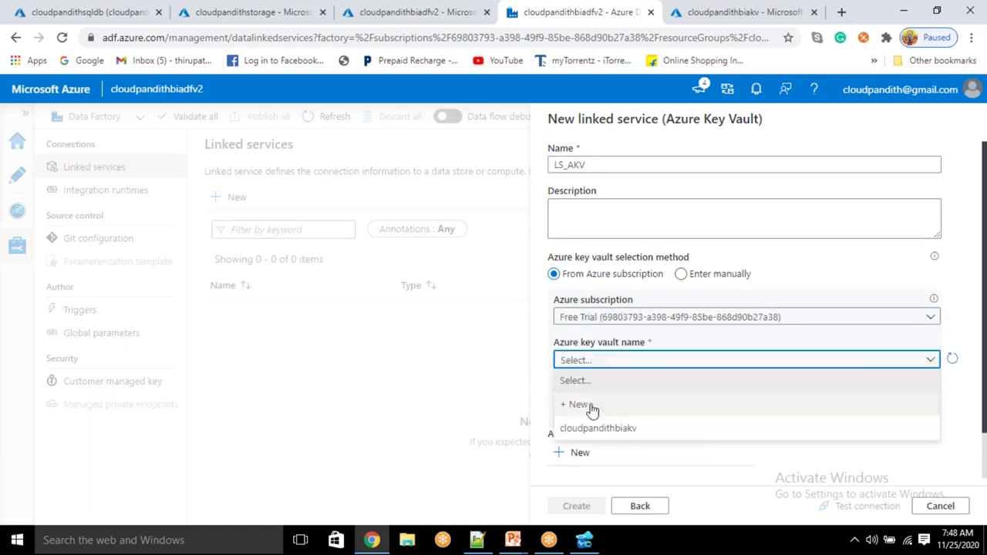
click(590, 429)
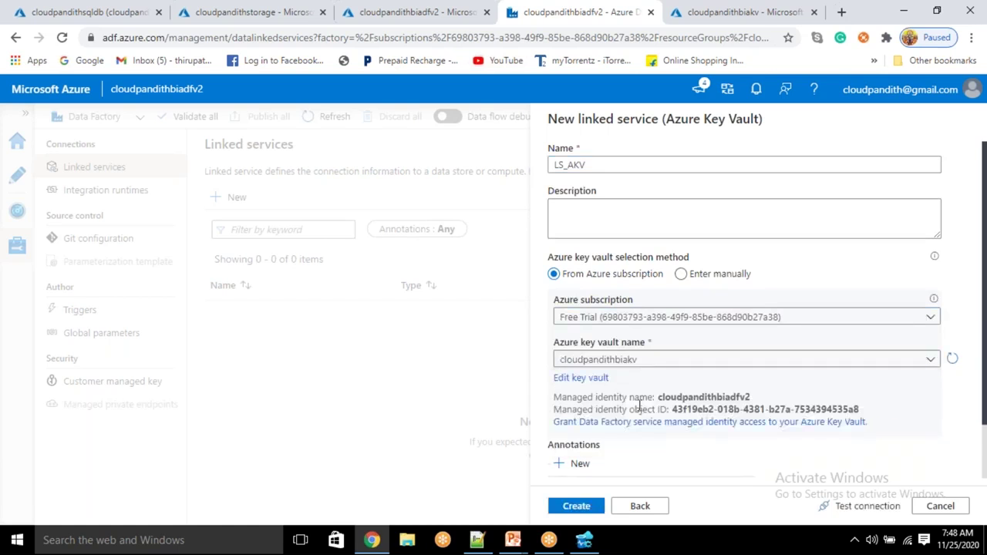
click(864, 512)
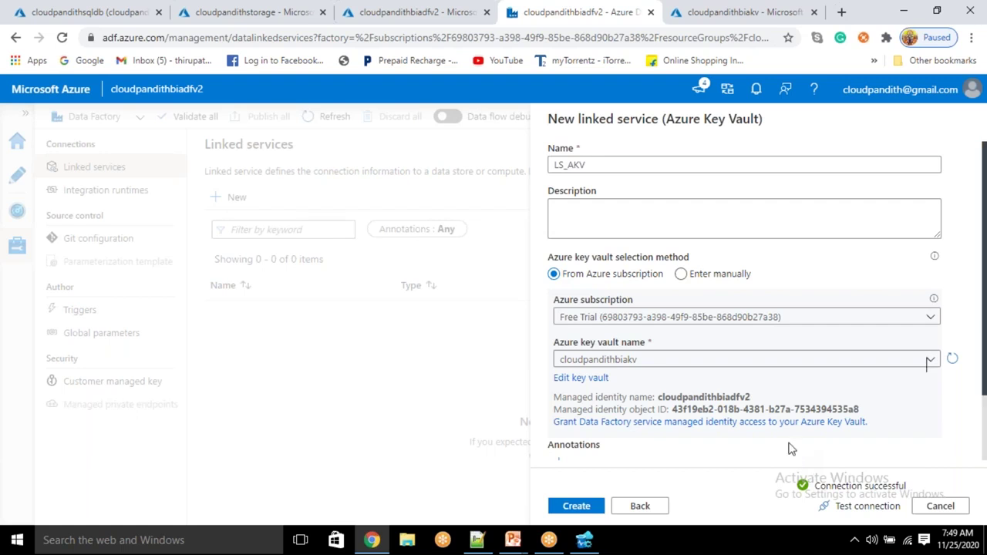
click(592, 507)
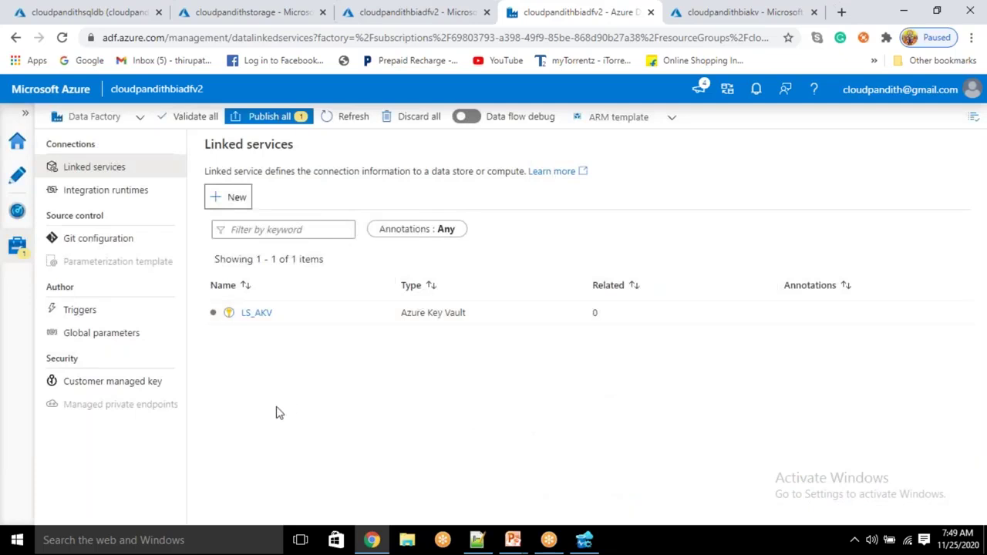
Reselect cloudpandithbiakv from the Free Trial subscription in LS_AKV, test the connection, and save.
click(250, 313)
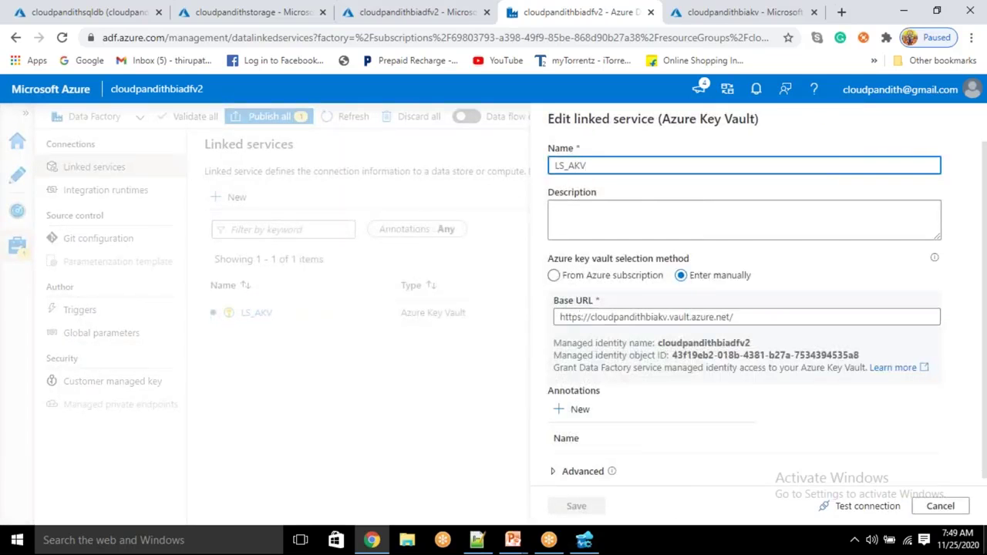
click(555, 277)
click(621, 319)
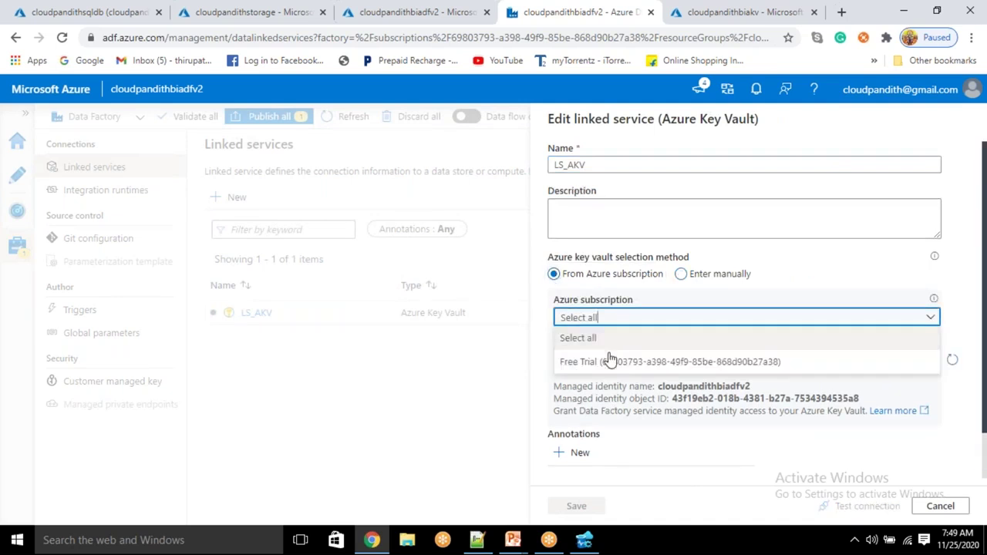
click(609, 360)
click(617, 360)
click(609, 424)
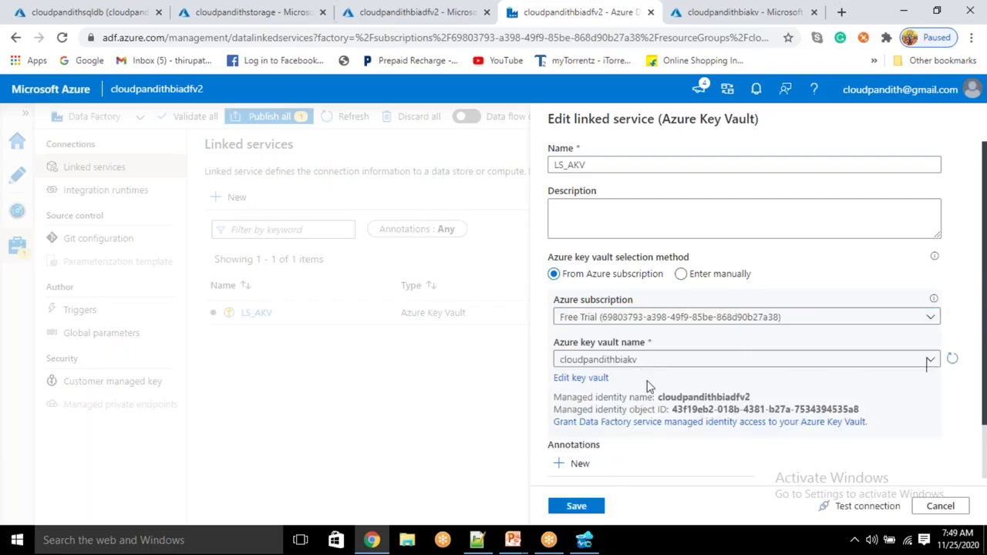
click(860, 506)
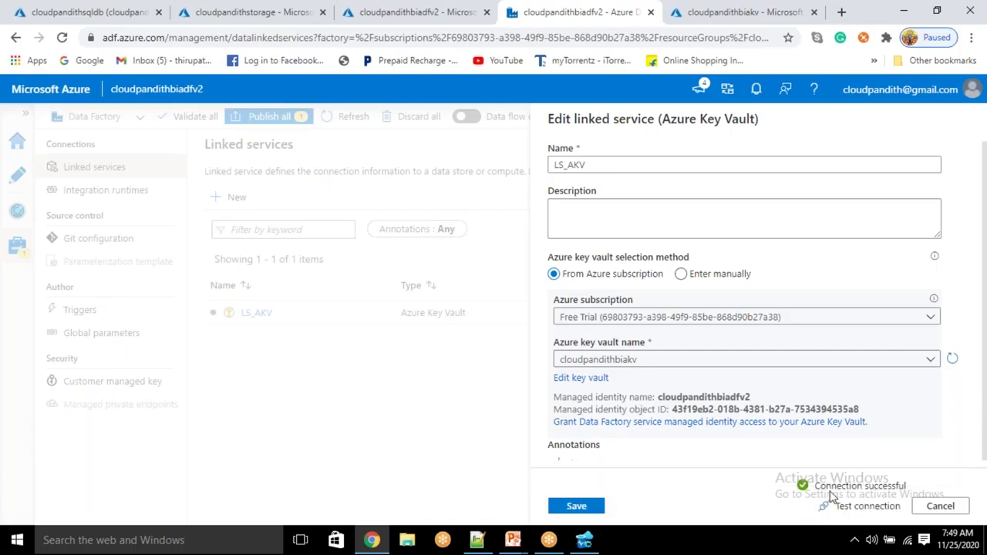
click(595, 505)
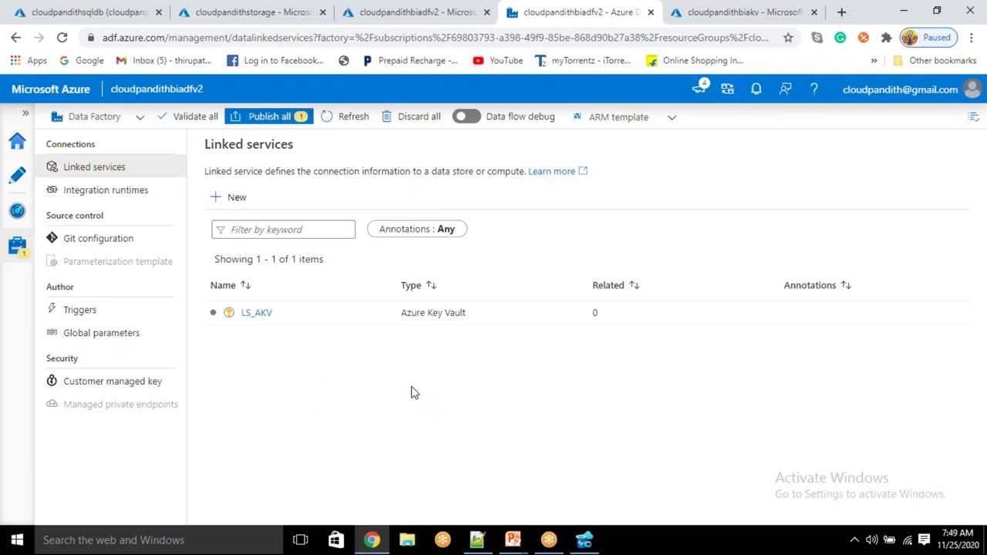
Copy the storage account's key1 access key from its Access keys page.
click(255, 9)
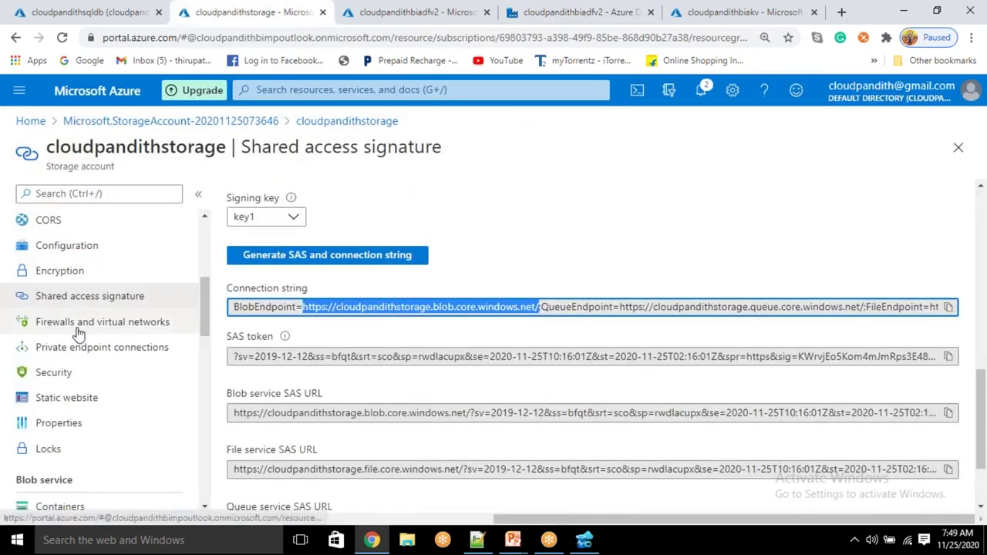
scroll(19, 332, up, 4)
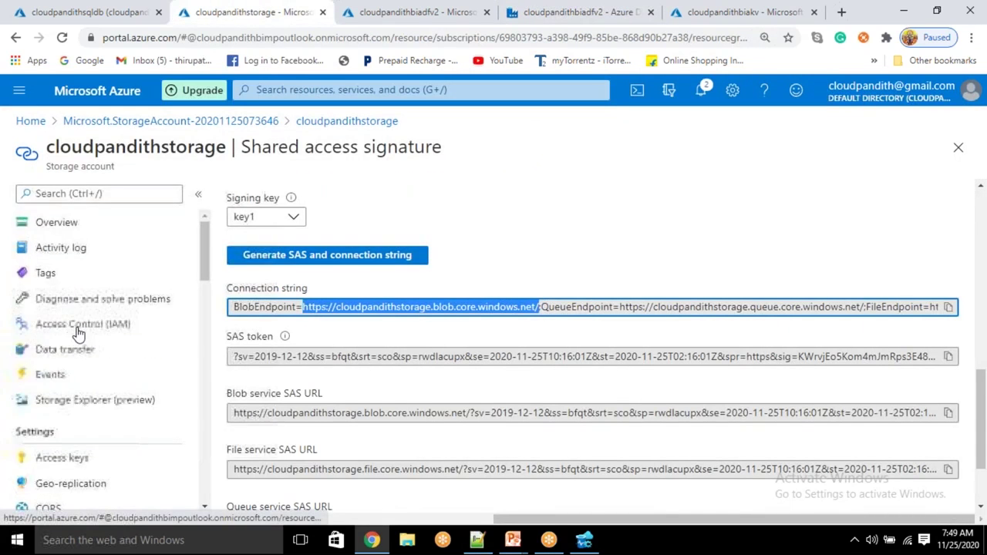
click(73, 463)
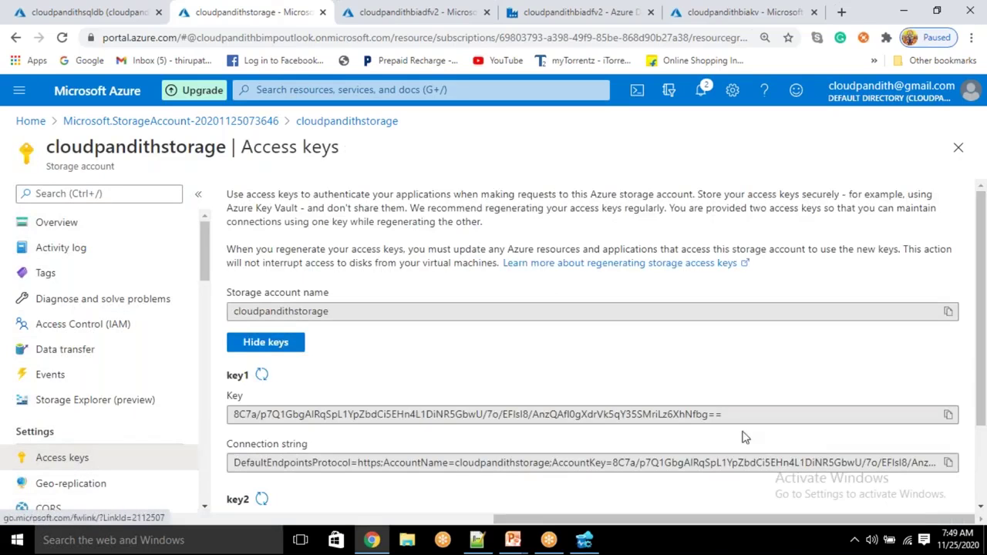
click(947, 416)
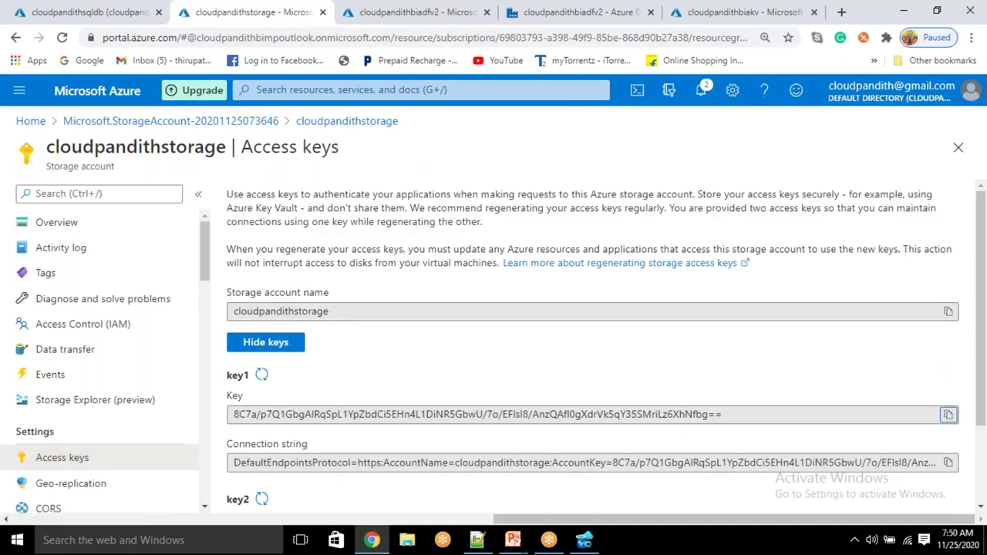
click(582, 11)
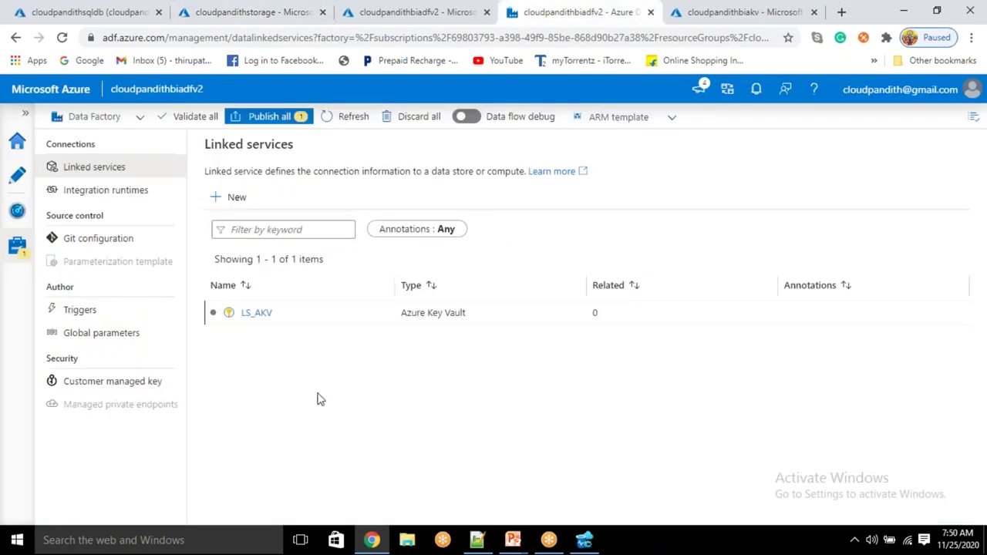
key(ctrl+2)
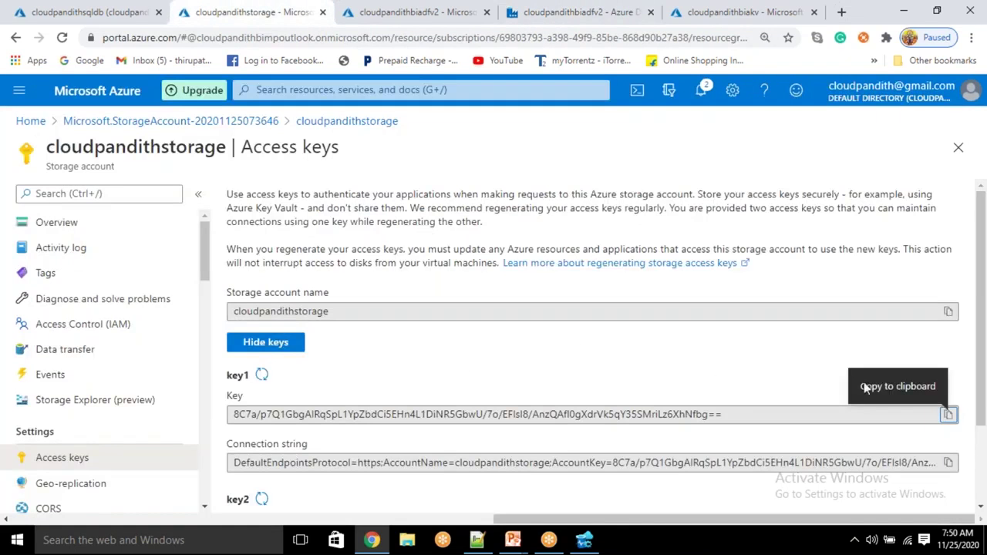
click(948, 415)
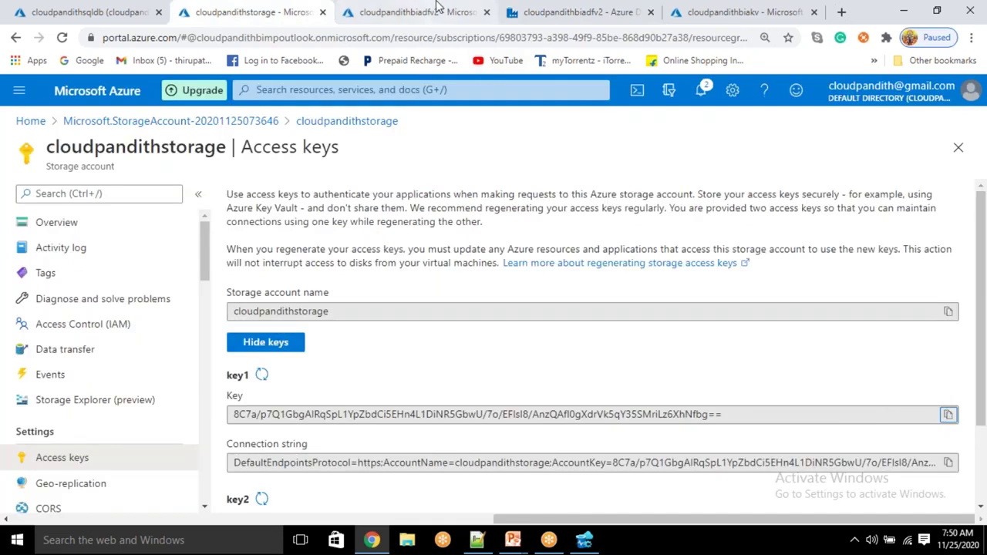
Open the newly deployed cloudpandithbiakv key vault from its deployment page.
click(445, 10)
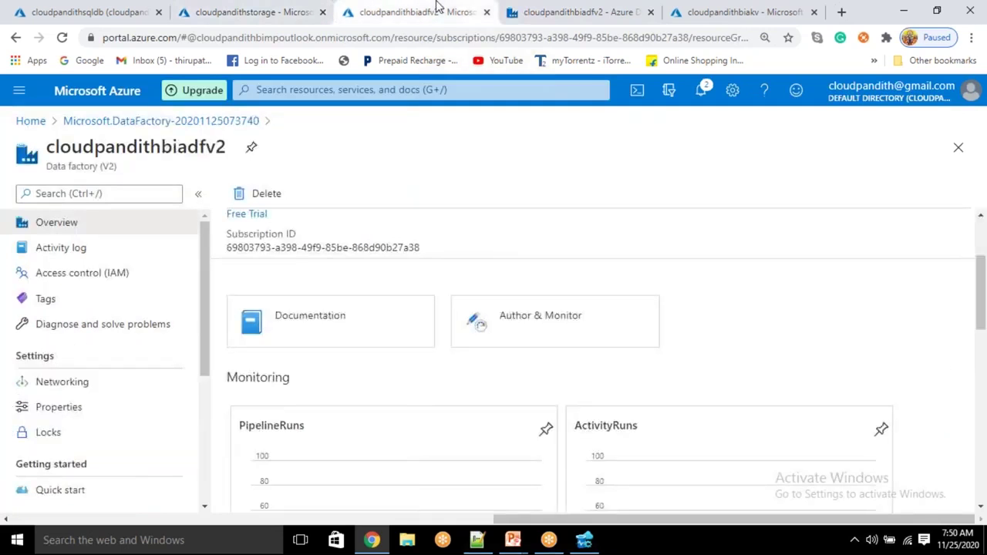
click(690, 22)
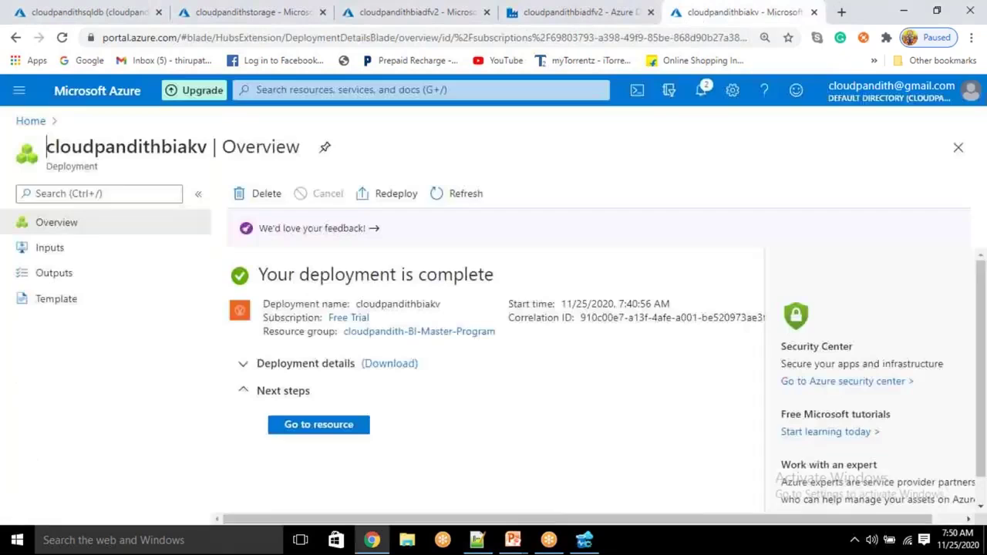
click(318, 425)
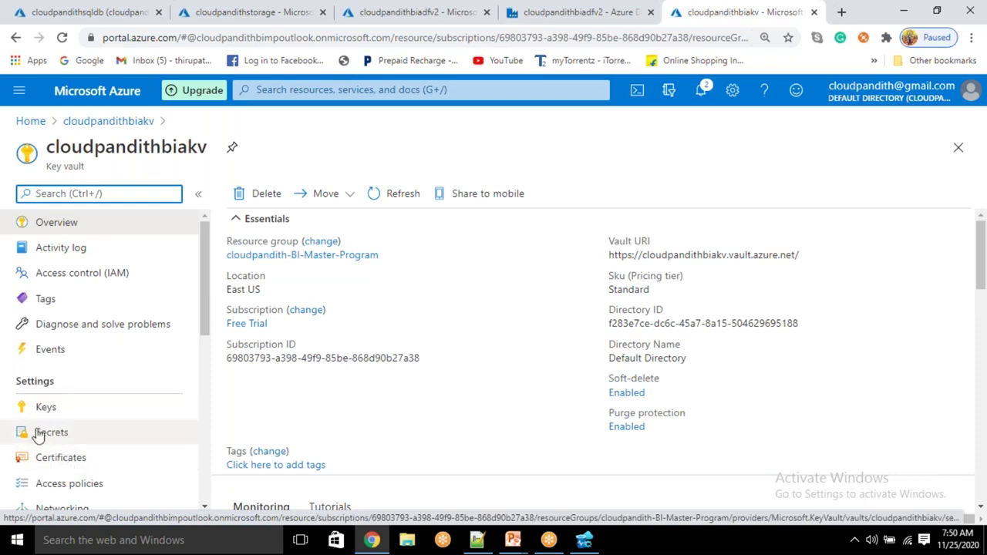
Start a Manual upload secret under Secrets > Generate/Import and name it blobkey.
click(62, 437)
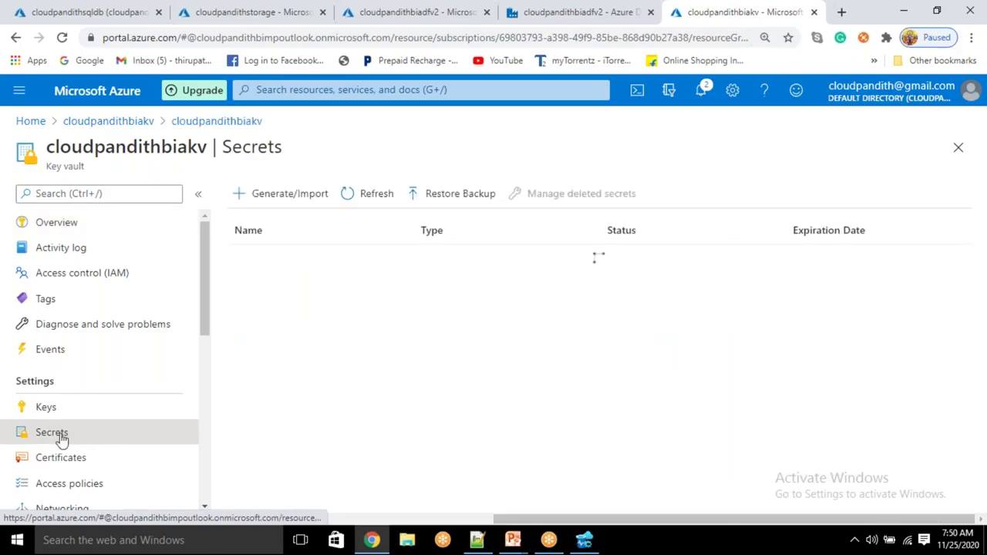
click(295, 197)
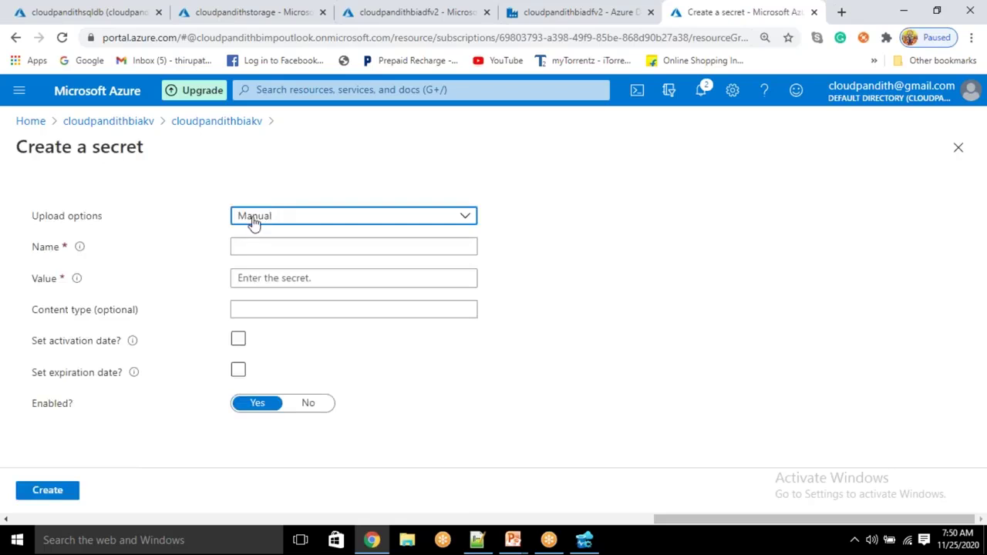
click(255, 247)
click(275, 224)
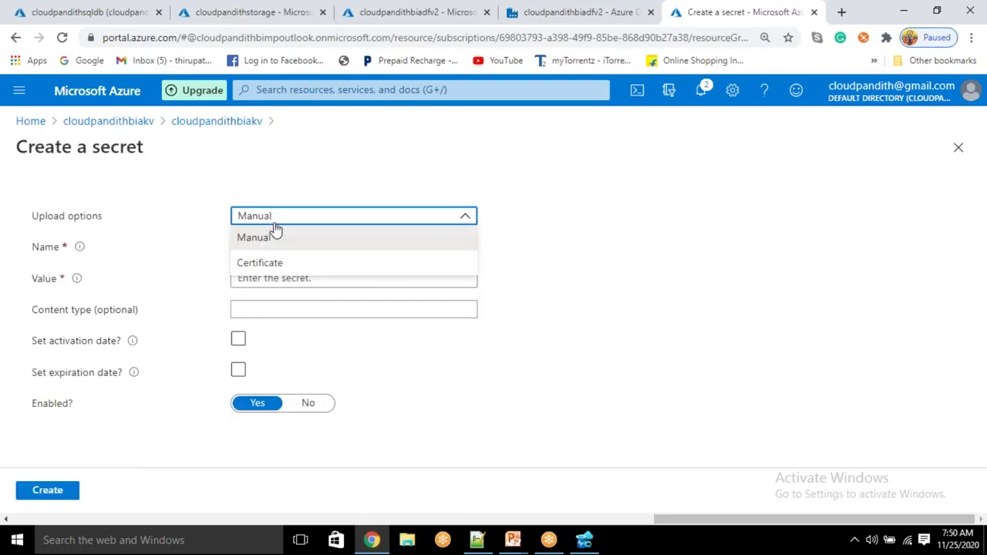
click(515, 214)
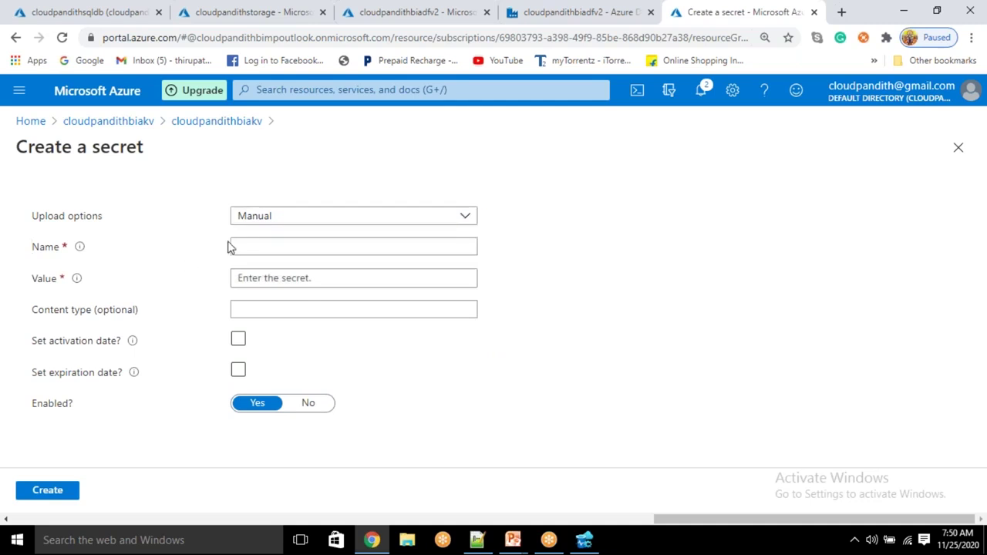
click(268, 247)
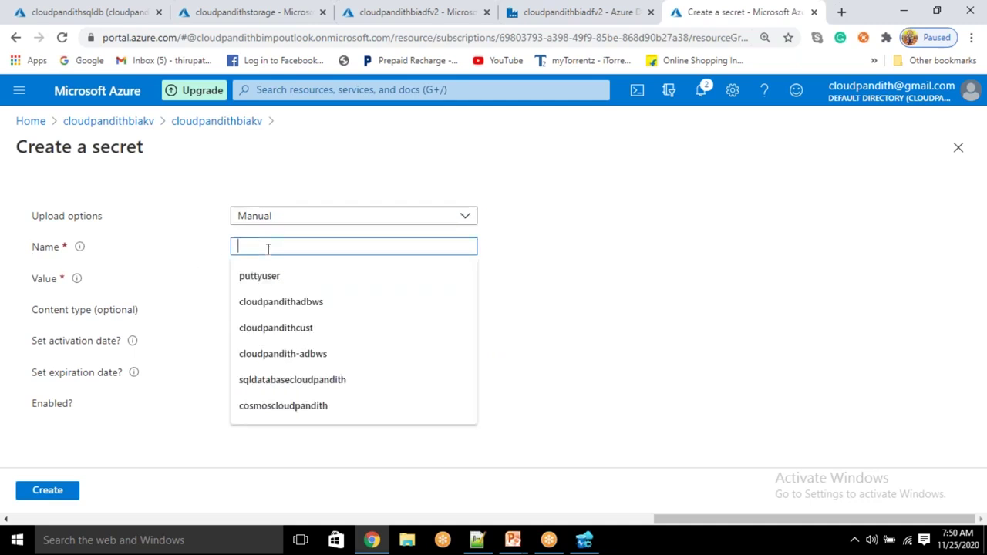
text(BLOBKEY)
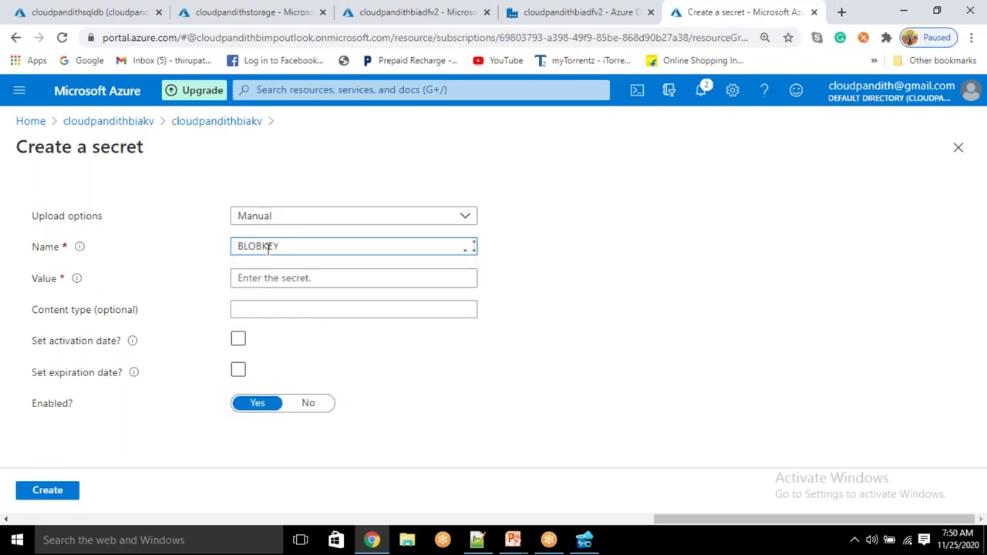
key(ctrl+a)
key(BackSpace)
Paste the storage account's copied key1 access key into the secret's Value field.
click(257, 278)
click(274, 14)
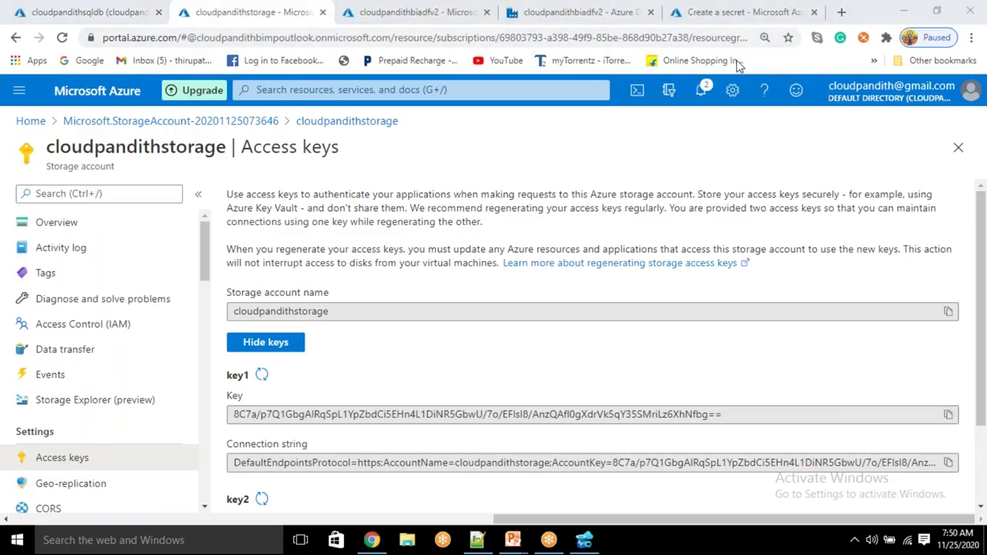
click(949, 414)
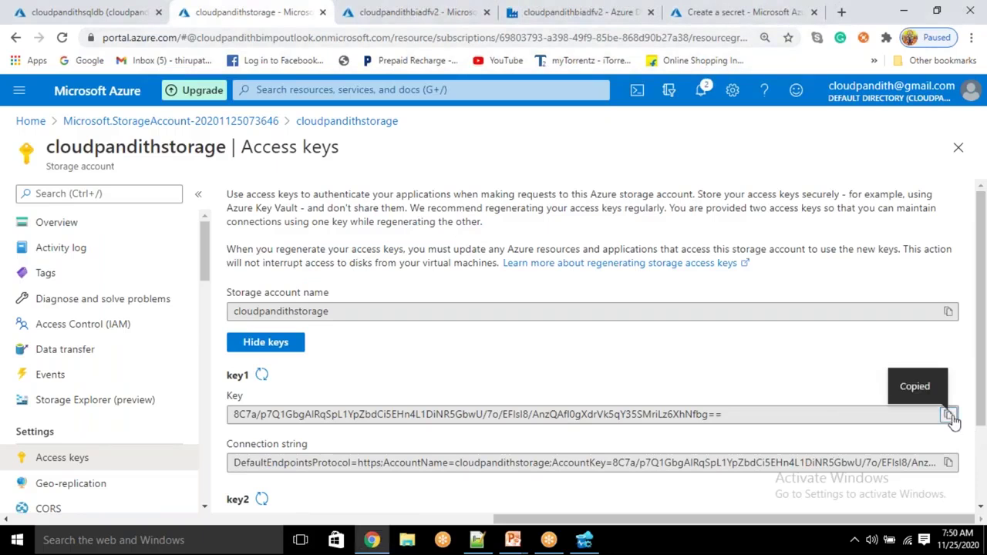
scroll(380, 393, down, 2)
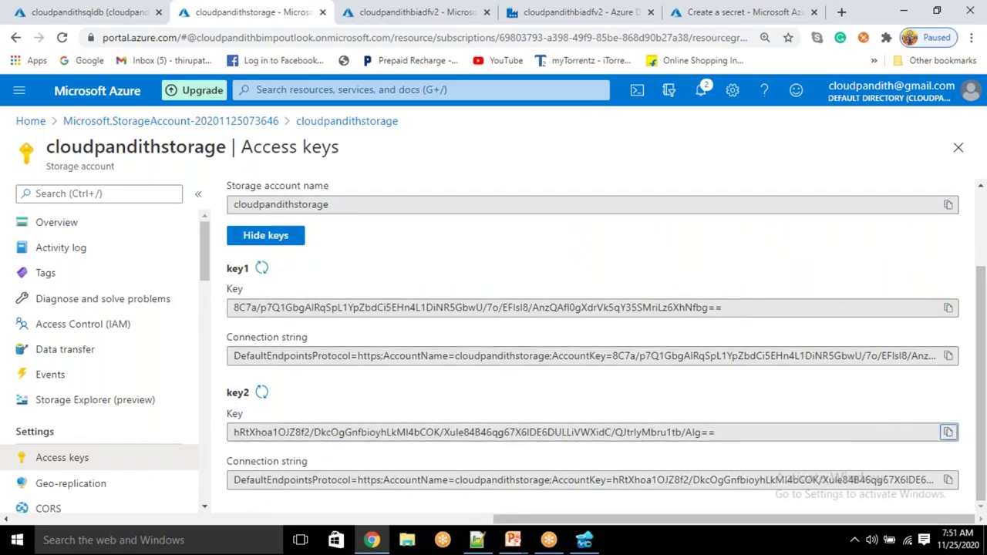
click(948, 308)
click(755, 10)
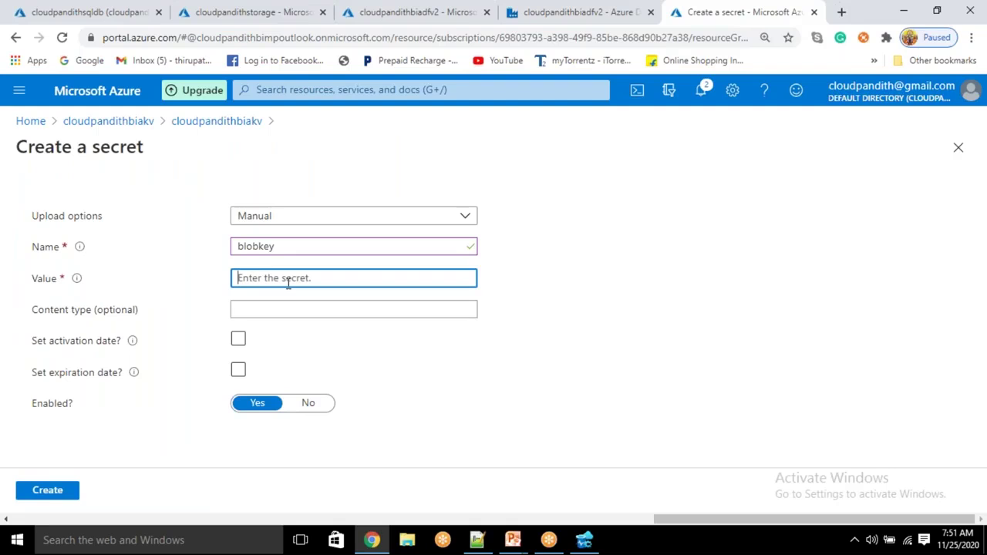
key(ctrl+v)
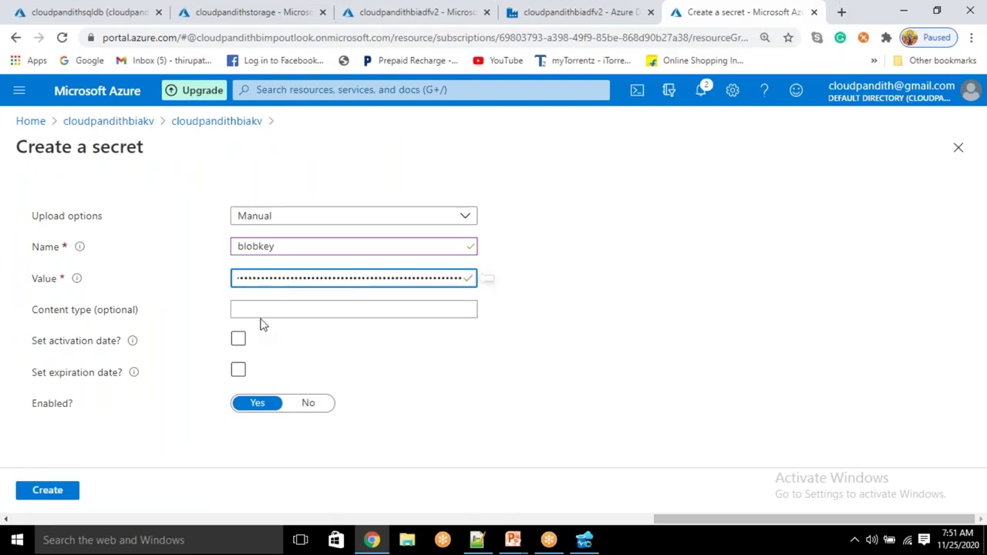
Try entering a content type, then leave that field empty.
click(262, 316)
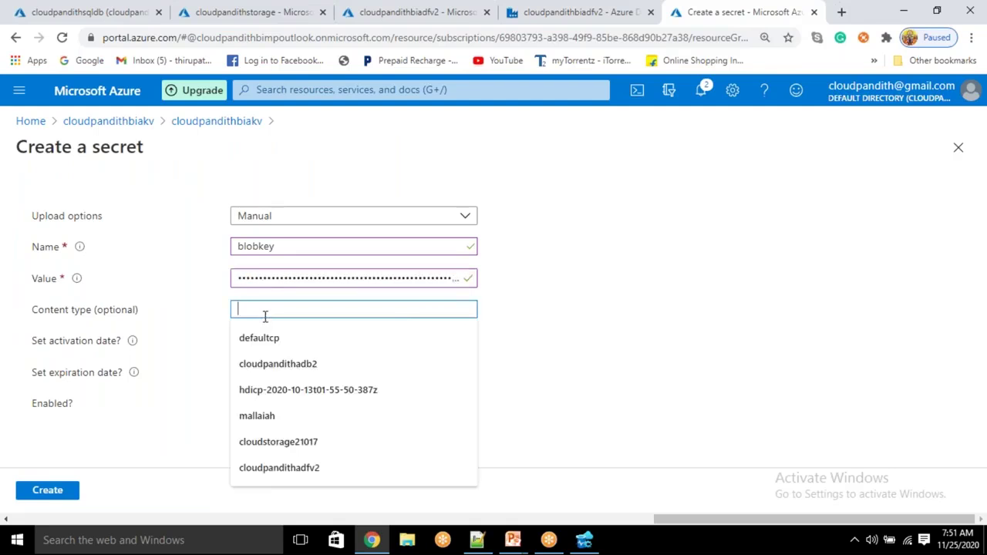
text(blo)
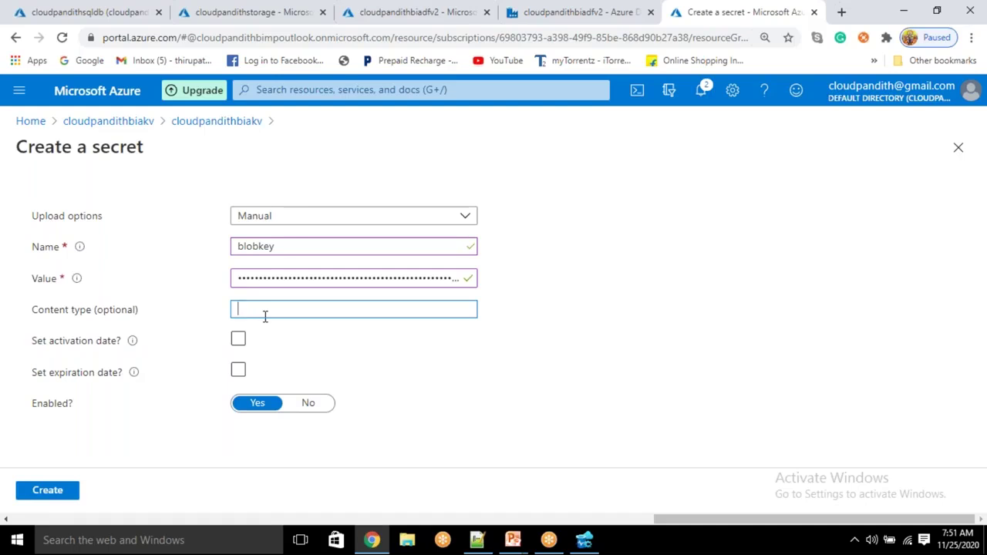
drag(112, 310, 95, 309)
click(272, 306)
click(625, 319)
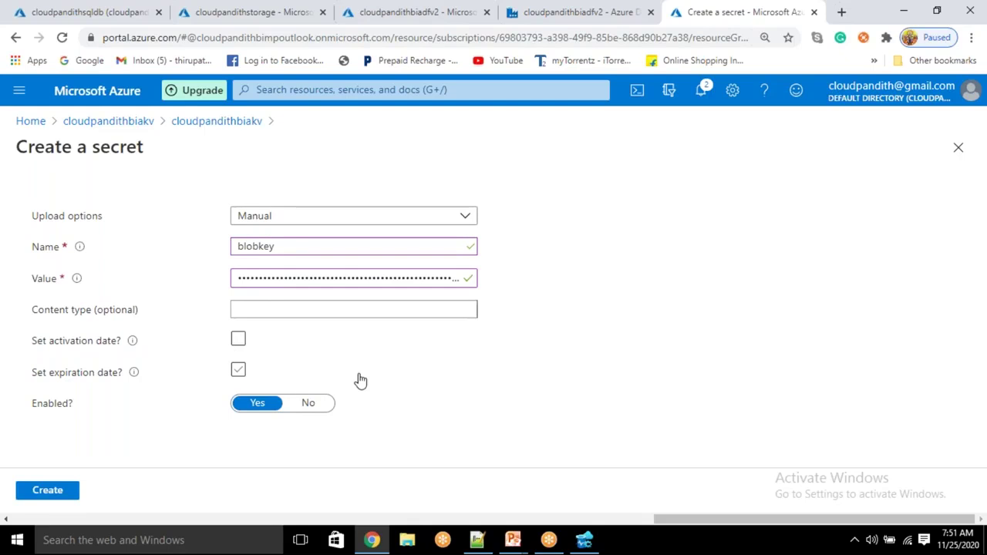
Create blobkey as Enabled with no activation or expiration date.
click(240, 373)
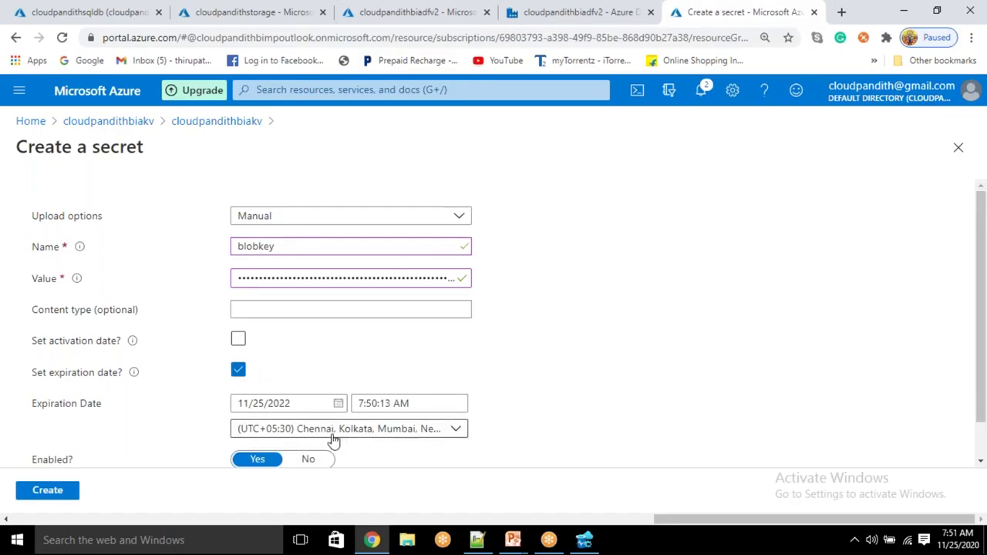
click(239, 340)
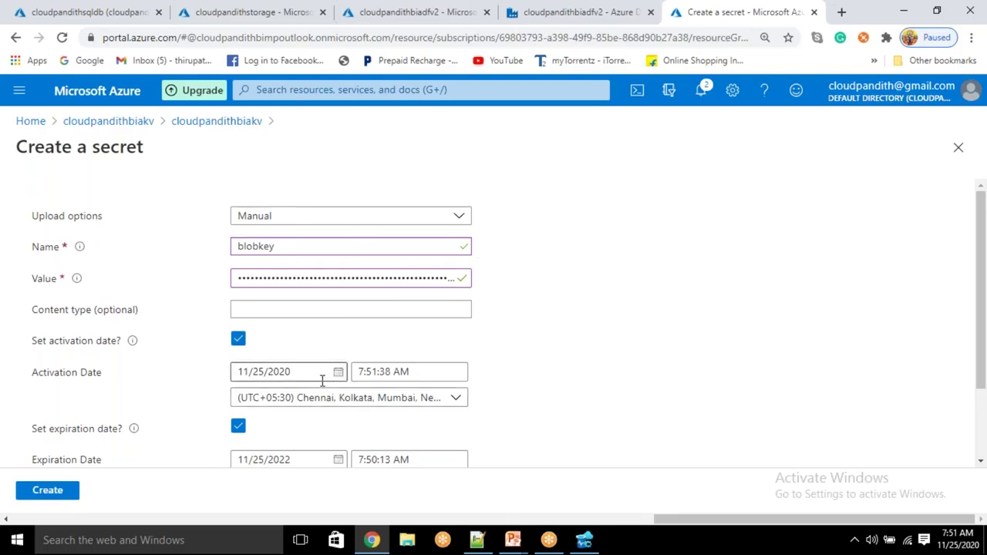
click(239, 429)
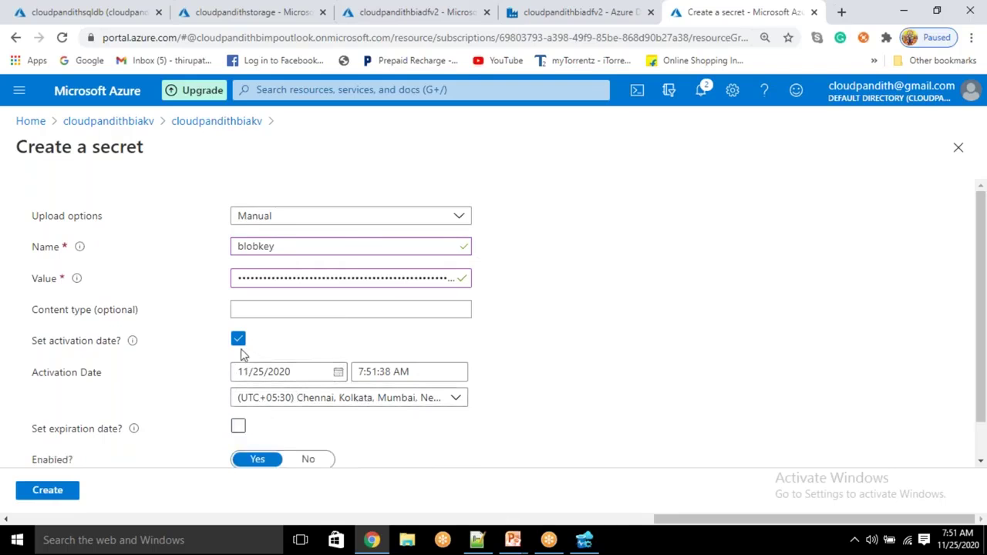
click(238, 341)
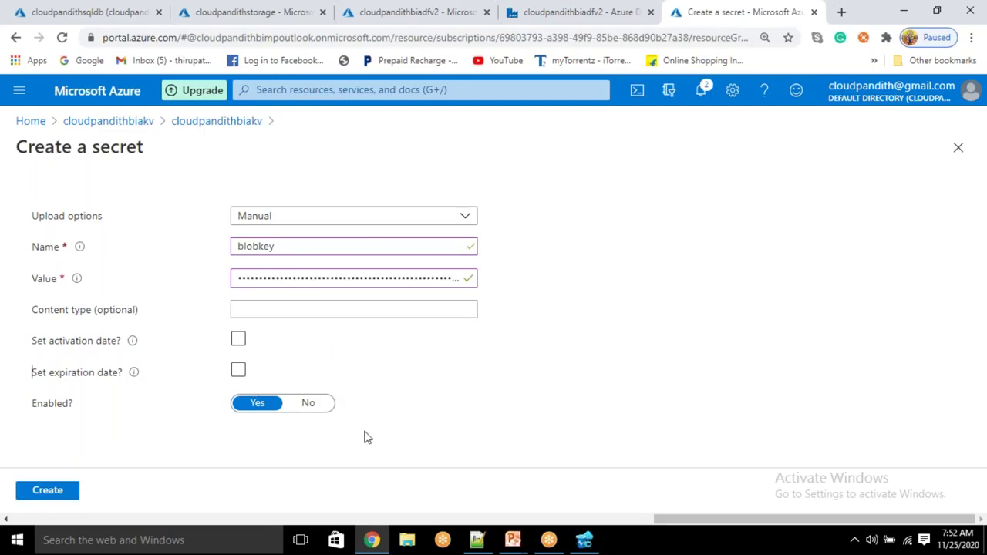
click(308, 404)
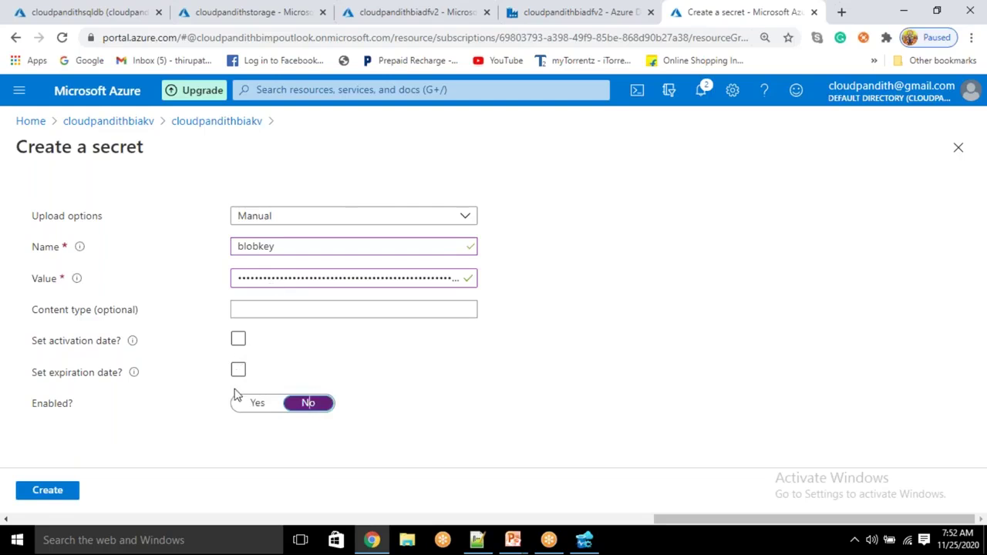
click(255, 409)
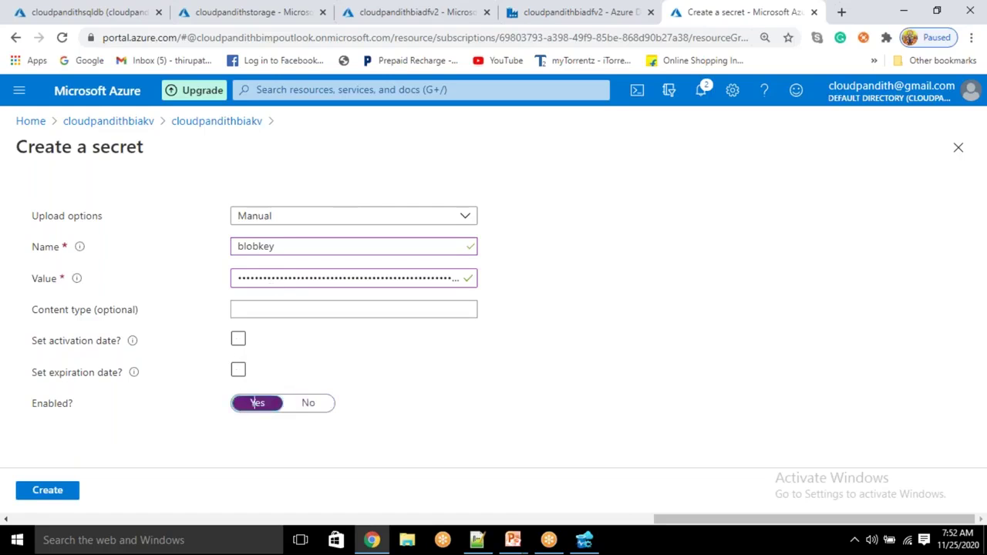
click(45, 494)
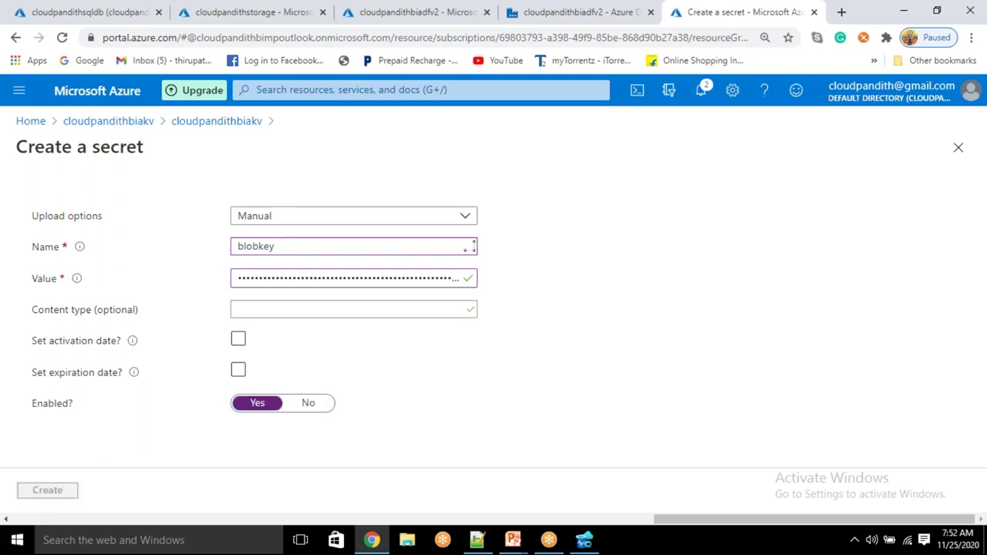
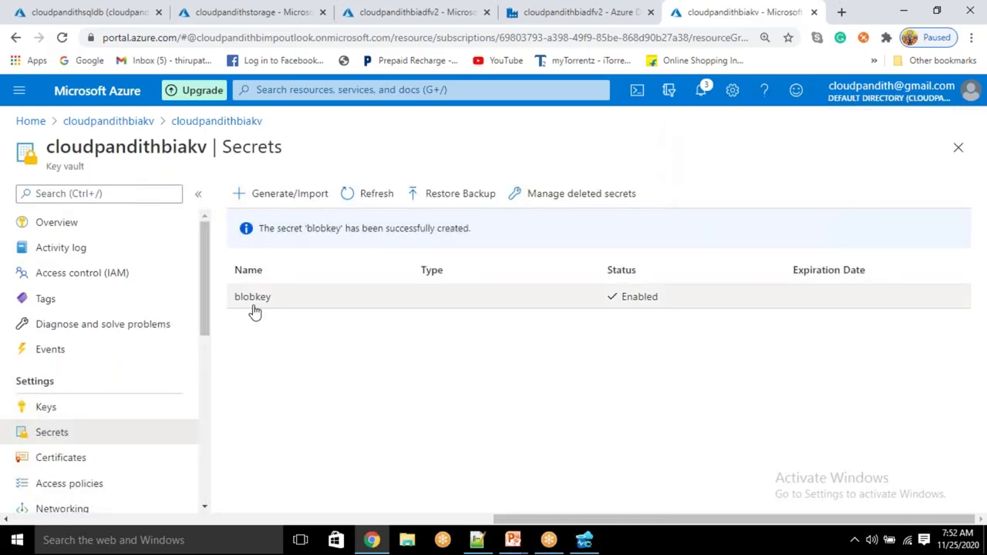
Return to the cloudpandithbiadfv2 data factory's Linked services page listing LS_AKV.
click(586, 11)
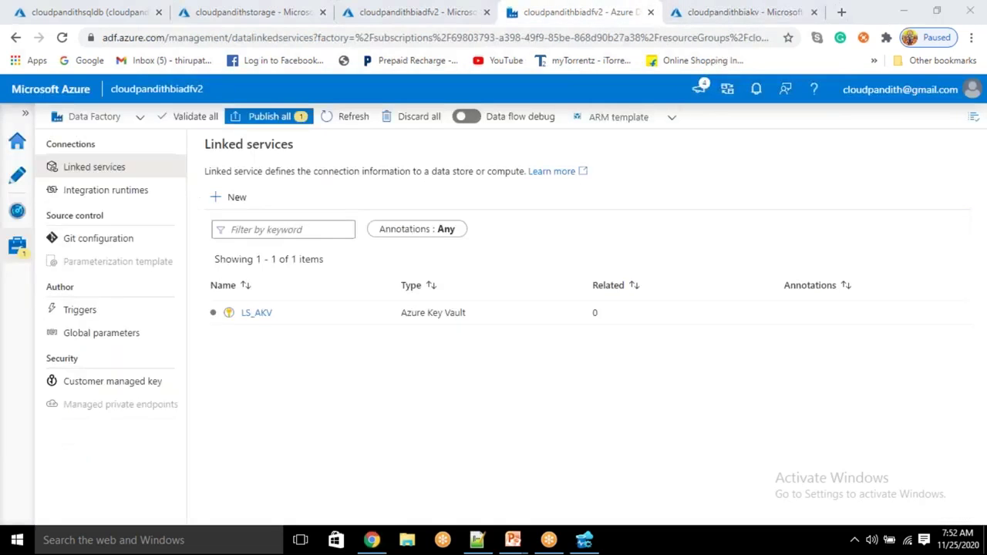
Start a new Azure Blob Storage linked service and rename it LS_ABS.
click(315, 367)
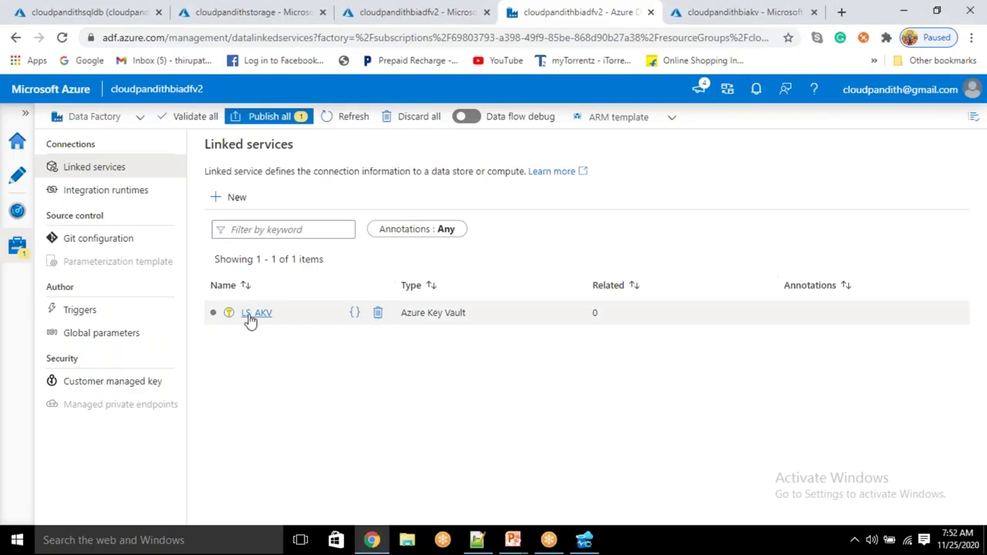
click(241, 202)
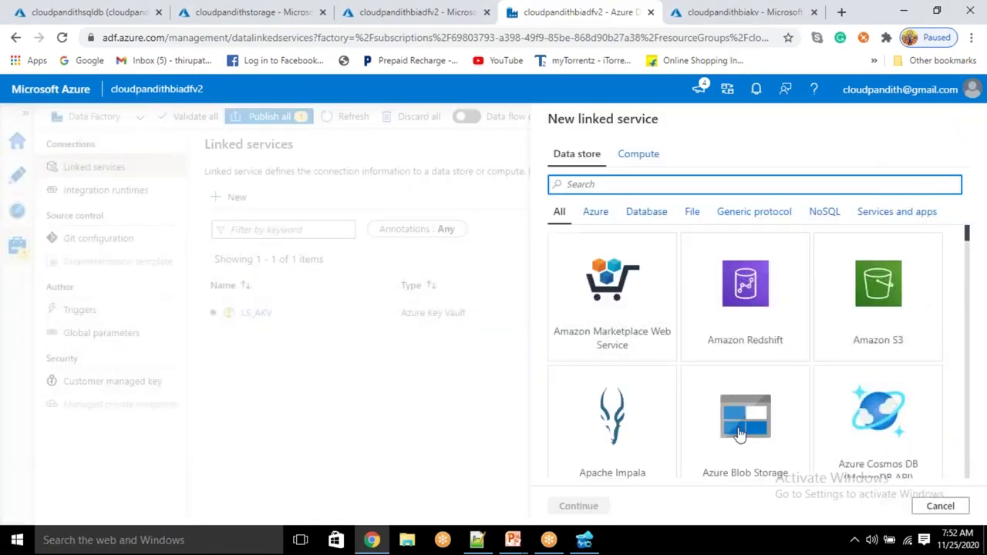
click(739, 434)
click(575, 505)
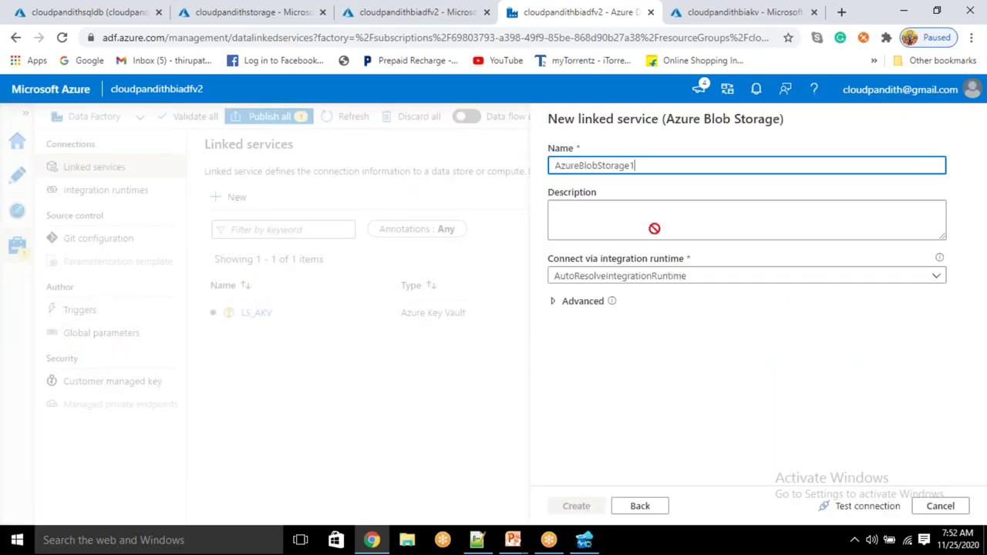
key(ctrl+a)
key(BackSpace)
text(LS)
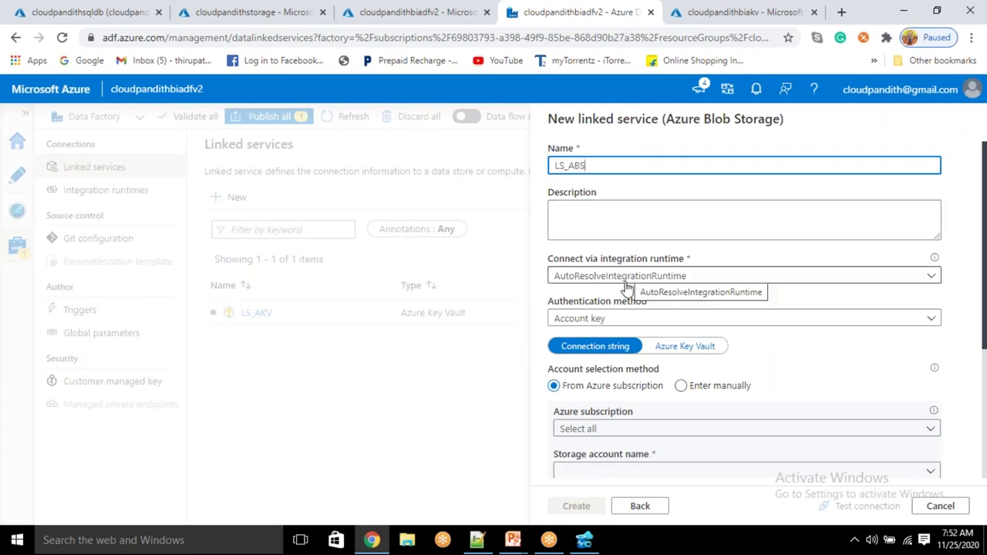
Take the account key from Azure Key Vault using the LS_AKV connection.
scroll(668, 283, down, 1)
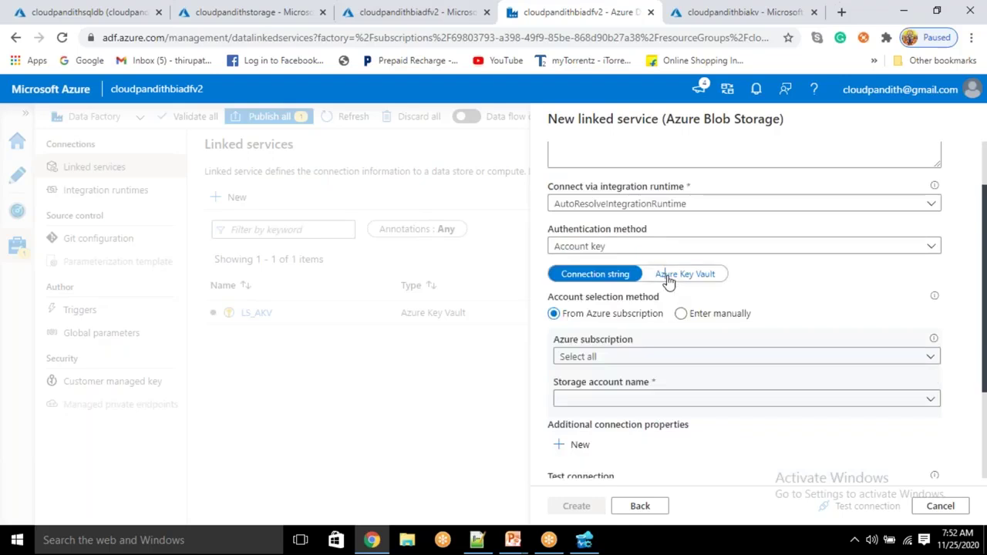
click(667, 278)
click(641, 314)
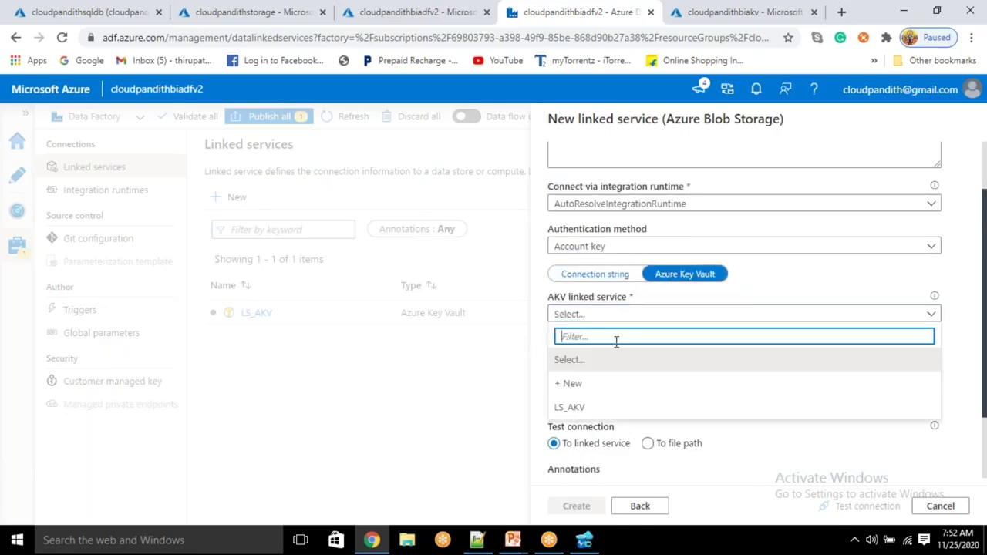
click(573, 410)
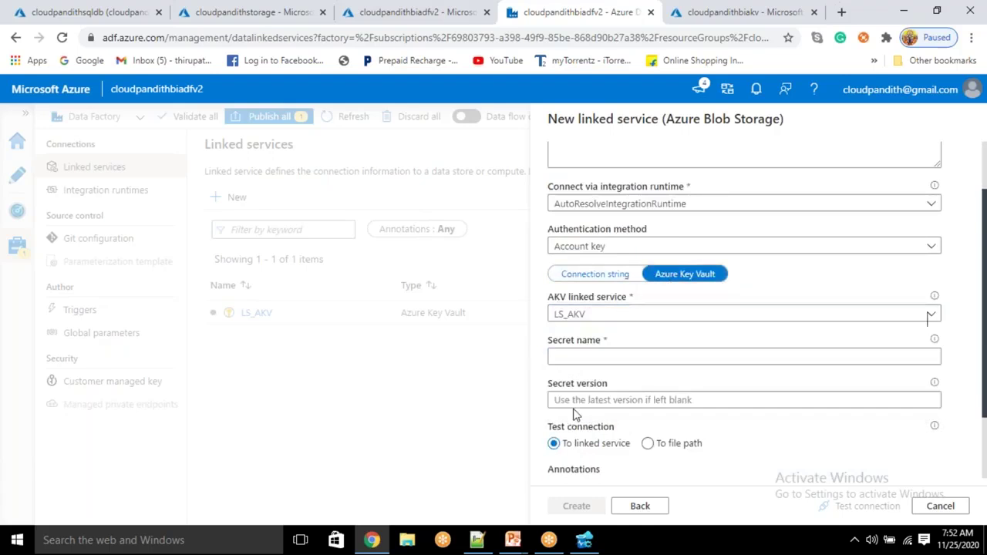
Enter blobkey as the secret name, clearing the uppercase BLOBKEY first typed.
click(594, 355)
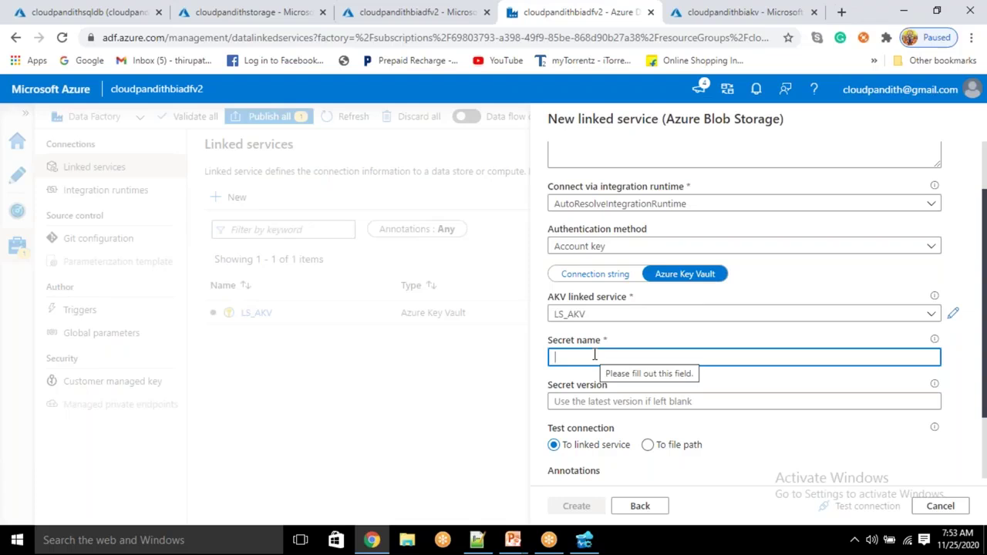
text(B)
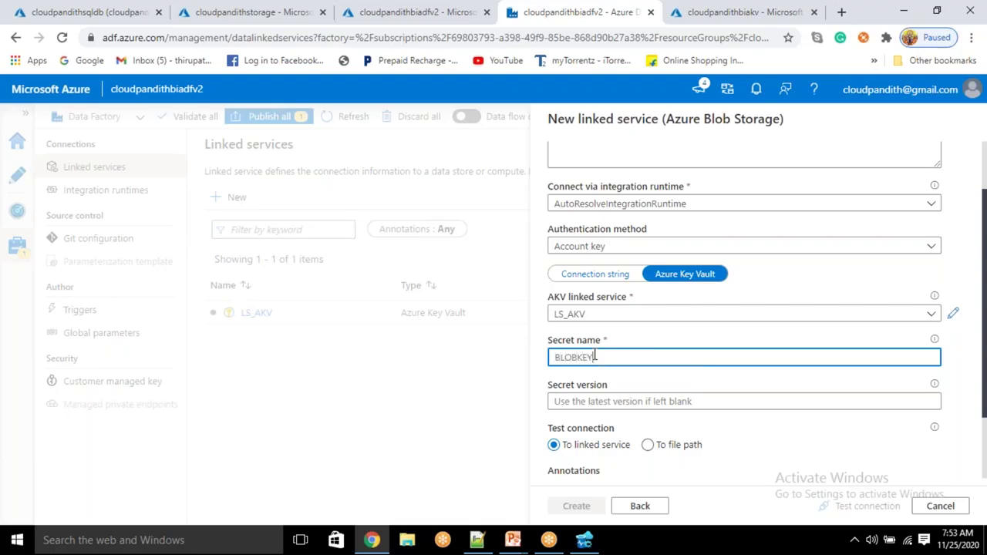
text(LOBKEY)
key(ctrl+a)
key(BackSpace)
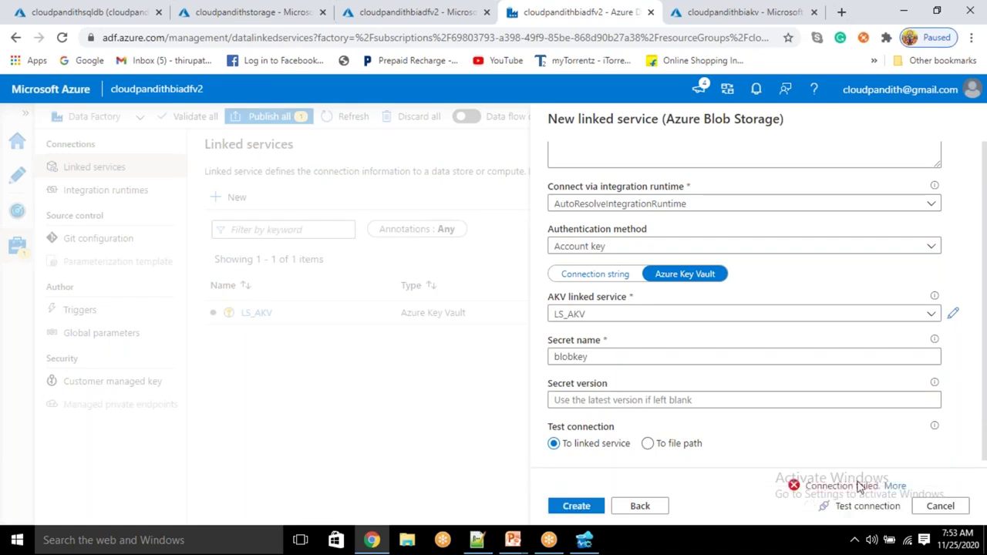
Read the failed test's details: the key vault lacks an access policy for the factory.
click(894, 486)
drag(913, 241, 848, 330)
click(919, 377)
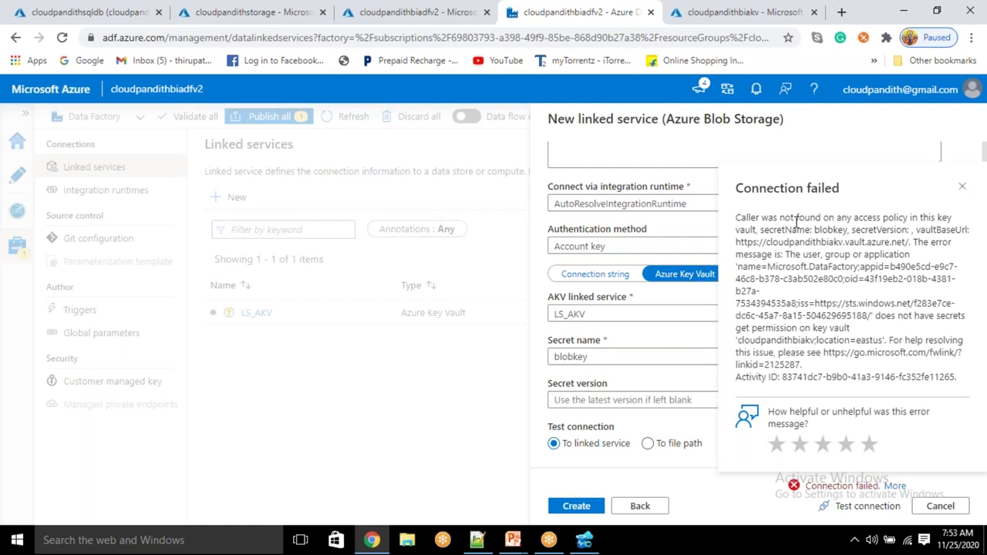
mouse_move(765, 216)
mouse_down()
mouse_move(935, 218)
mouse_move(763, 230)
mouse_up()
click(918, 219)
triple_click(884, 216)
double_click(884, 217)
click(854, 155)
click(962, 186)
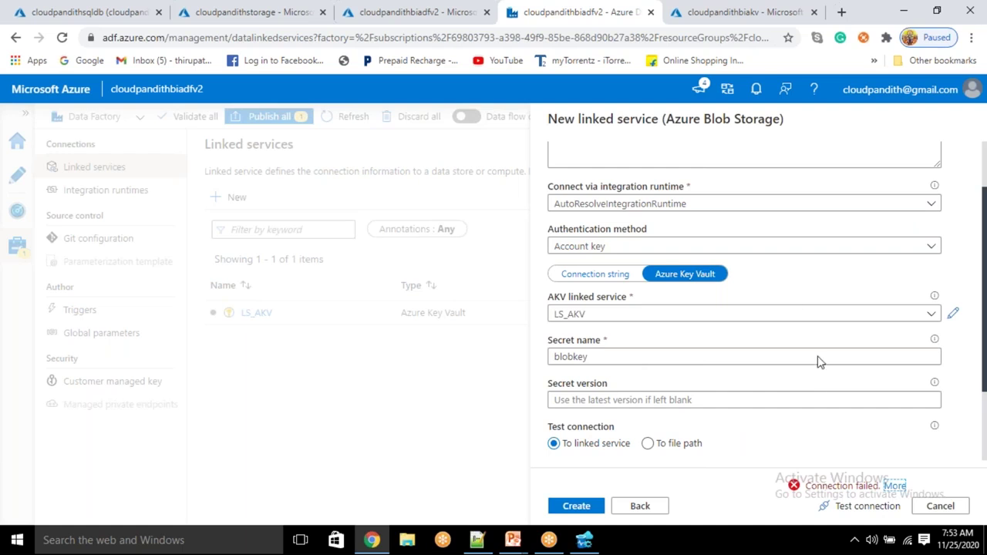
double_click(167, 93)
key(ctrl+c)
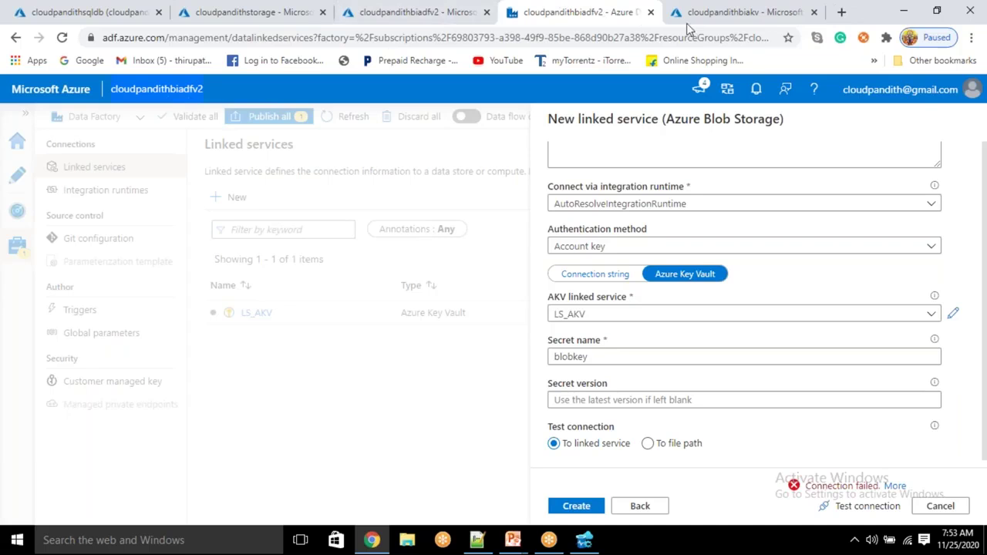
Add a key vault access policy using the Key, Secret, & Certificate Management template.
click(710, 15)
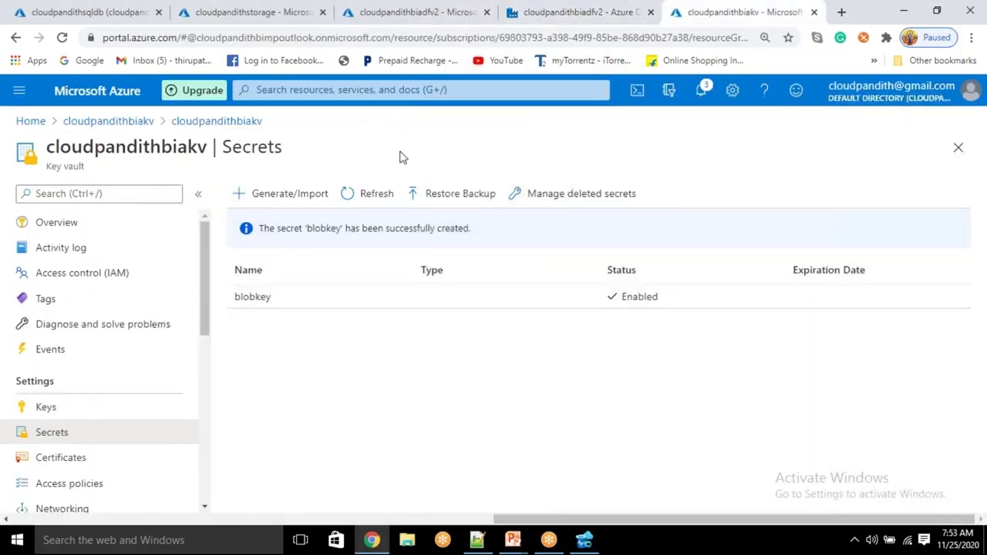
scroll(88, 466, down, 2)
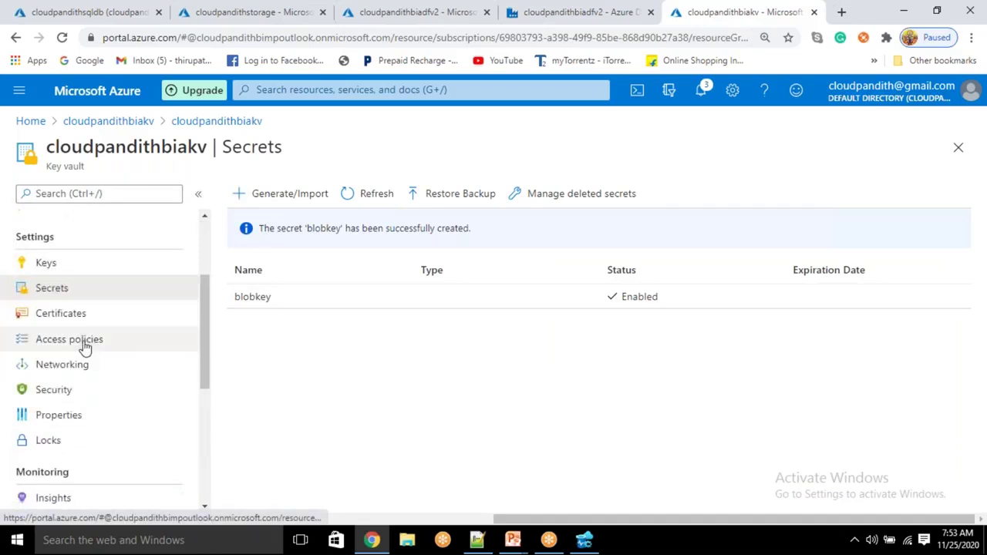
click(83, 342)
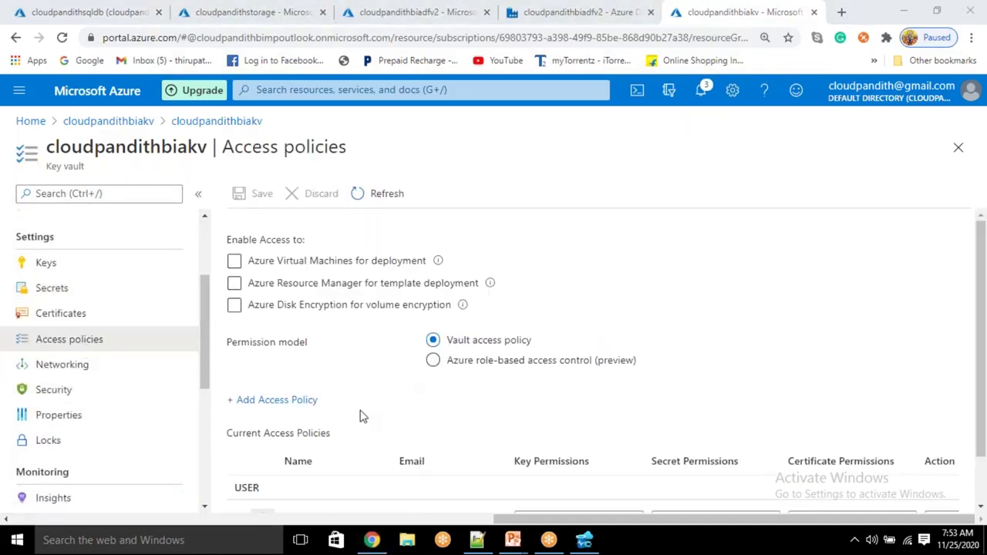
click(295, 404)
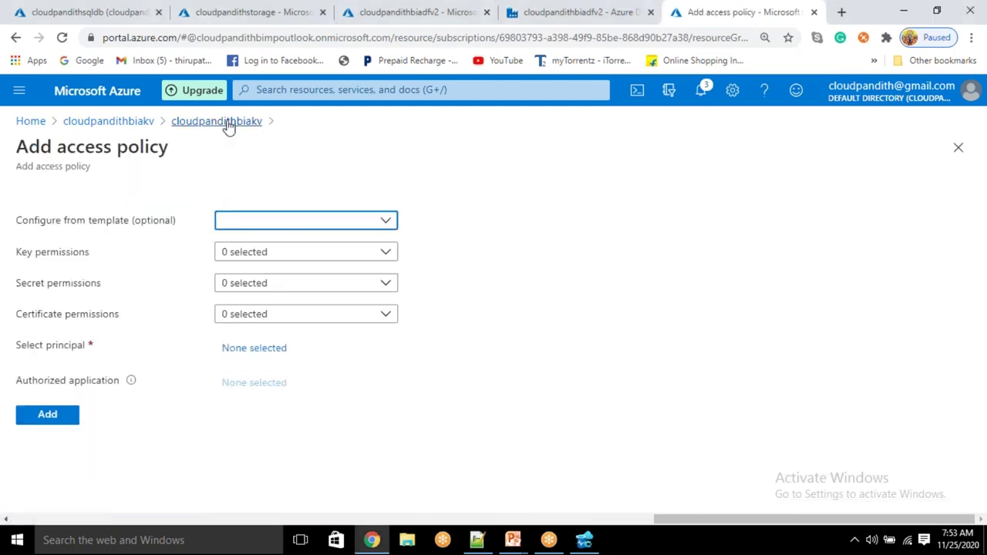
click(270, 223)
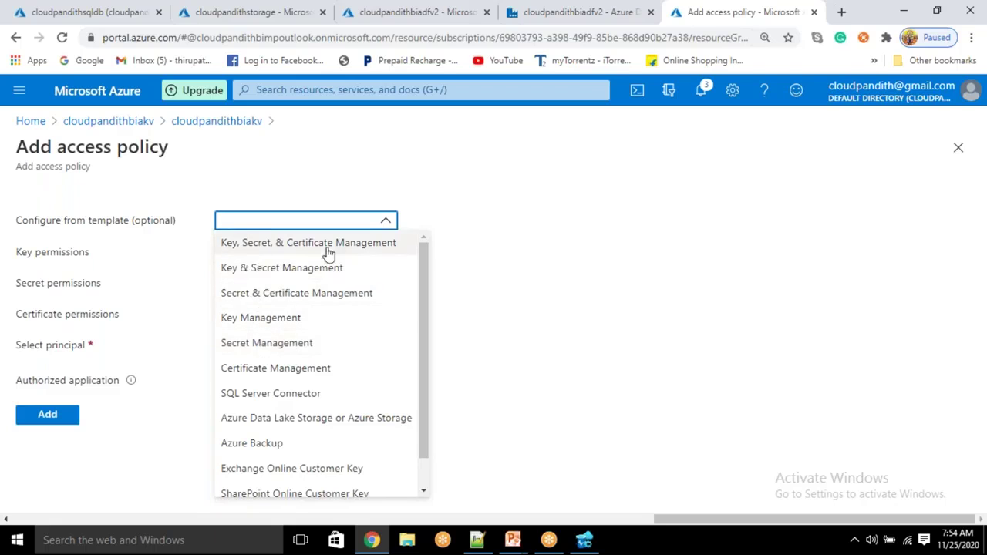
click(364, 243)
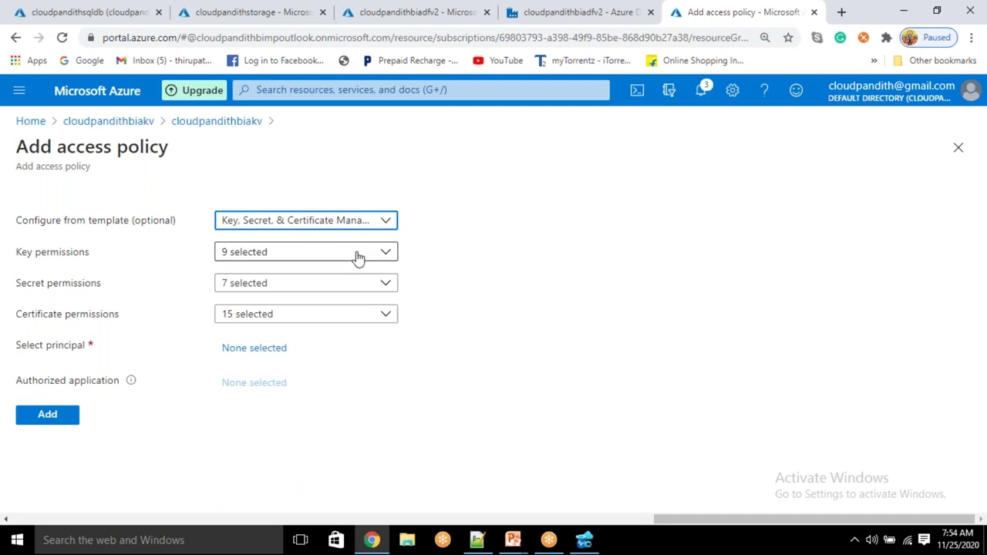
Review the key, secret and certificate permissions the template granted.
click(358, 257)
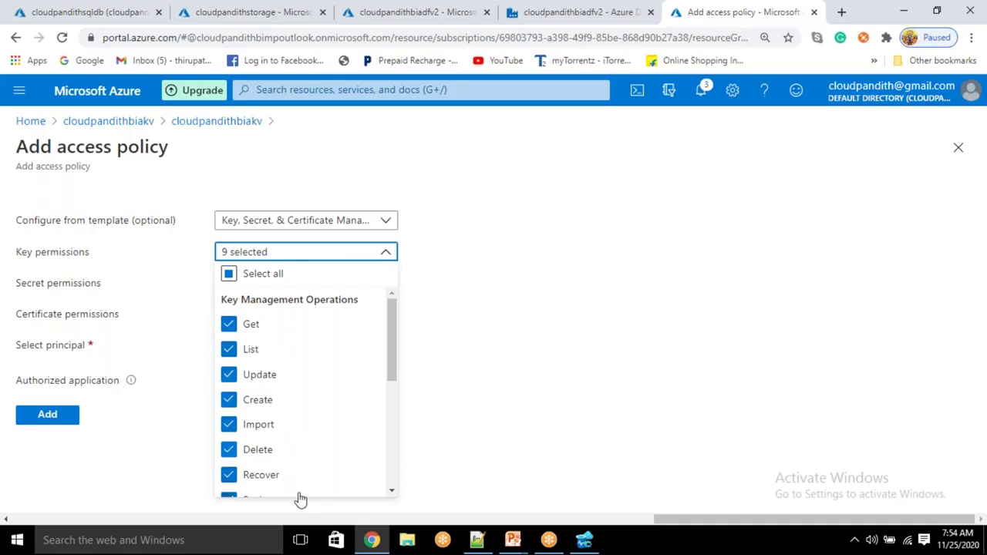
scroll(339, 412, down, 2)
scroll(318, 447, up, 3)
click(458, 349)
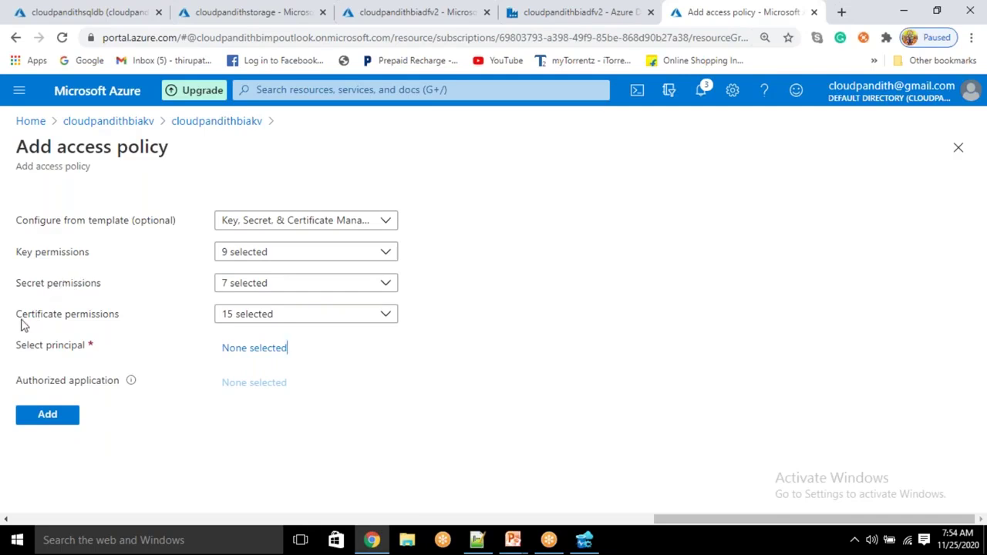
click(269, 288)
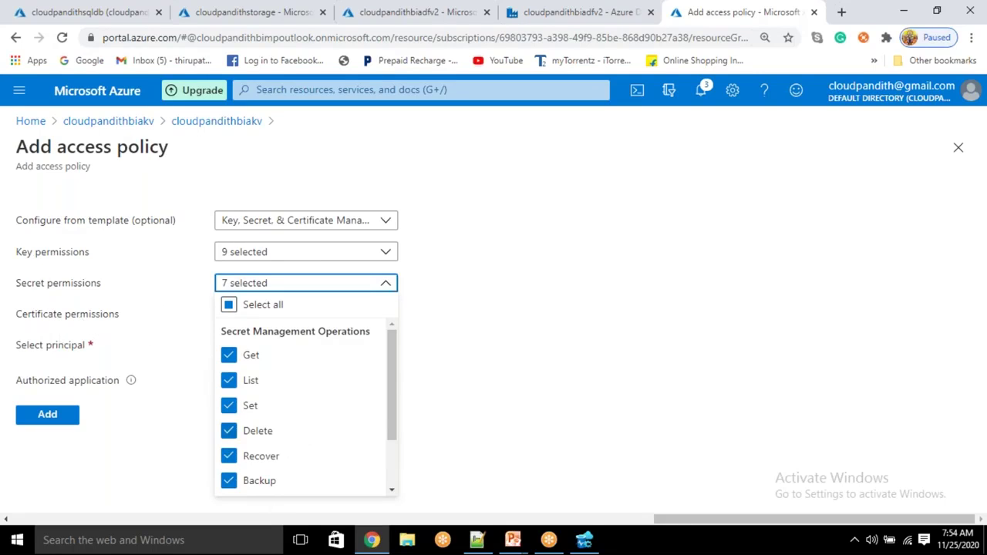
click(473, 385)
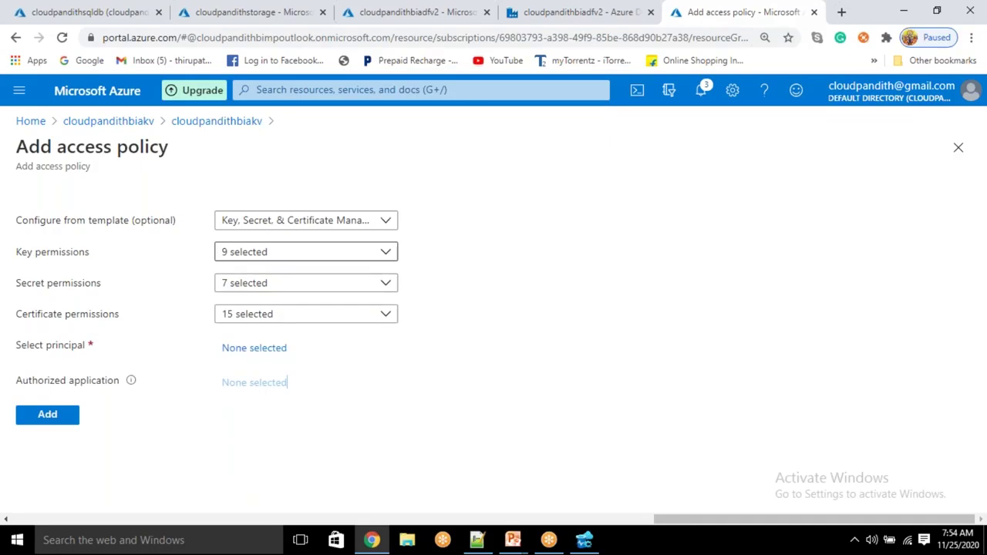
click(255, 314)
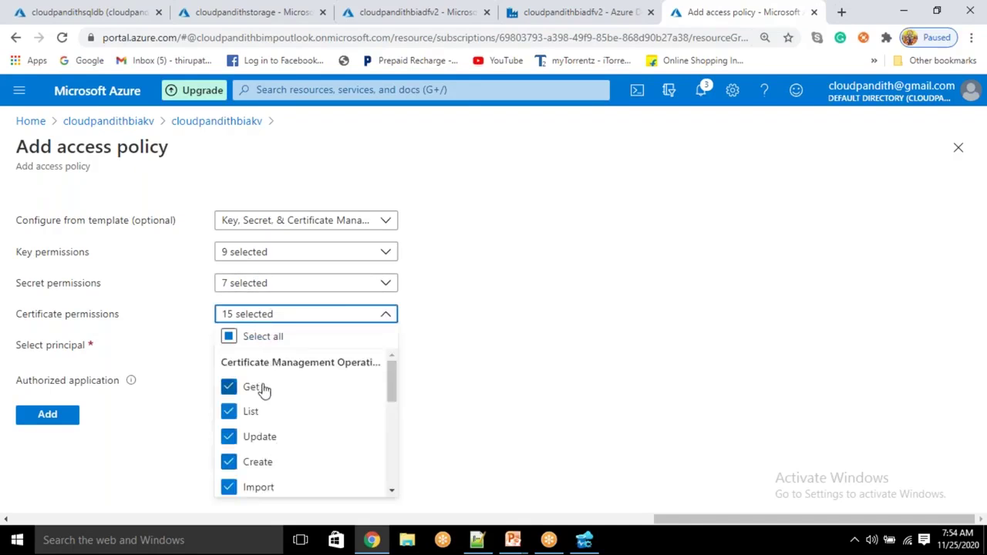
scroll(264, 393, down, 3)
click(463, 351)
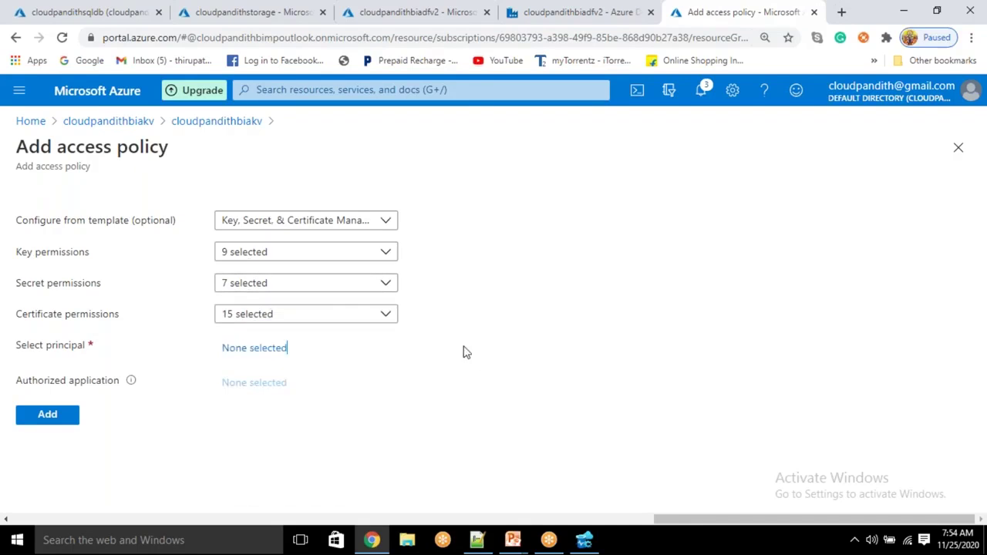
click(266, 288)
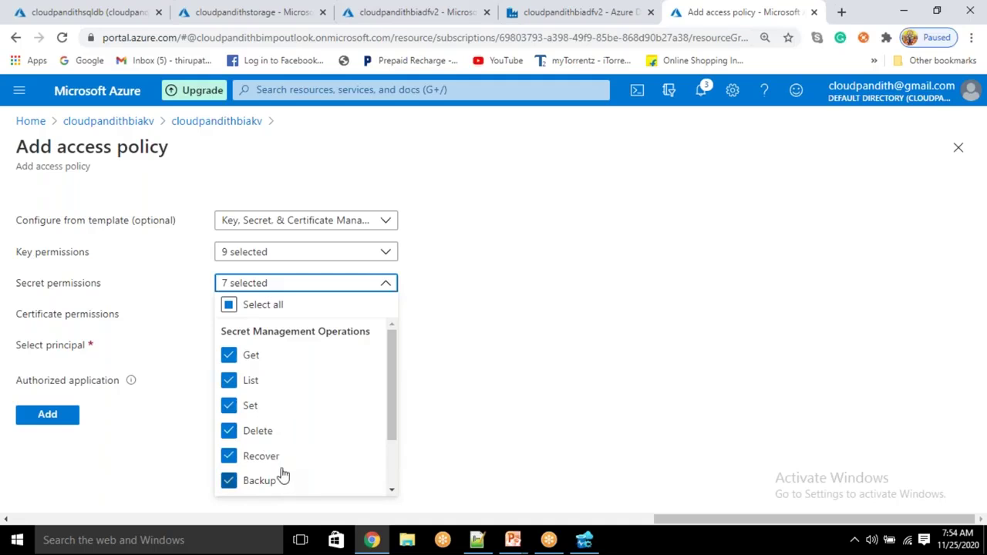
click(511, 344)
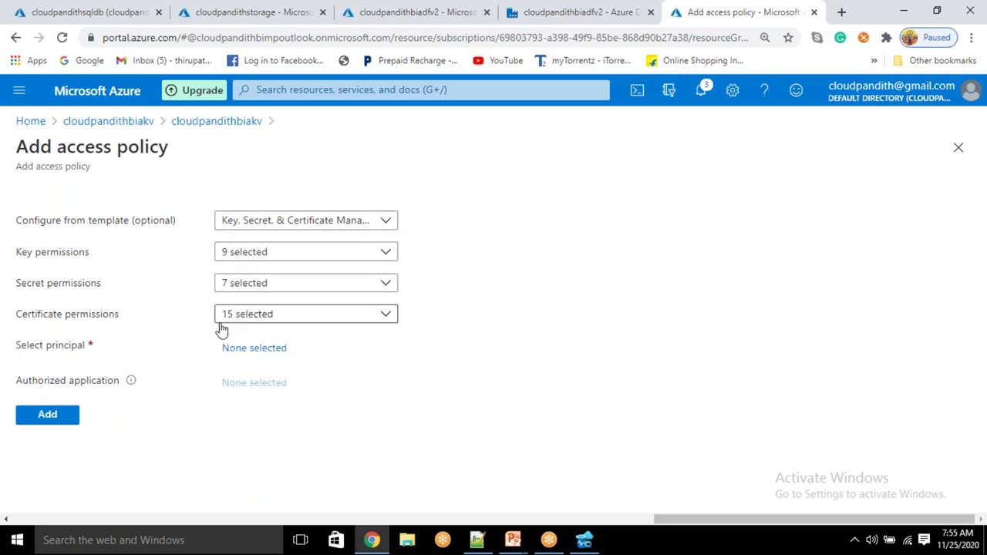
Choose cloudpandithbiadfv2 as the policy's principal and add the access policy.
click(264, 352)
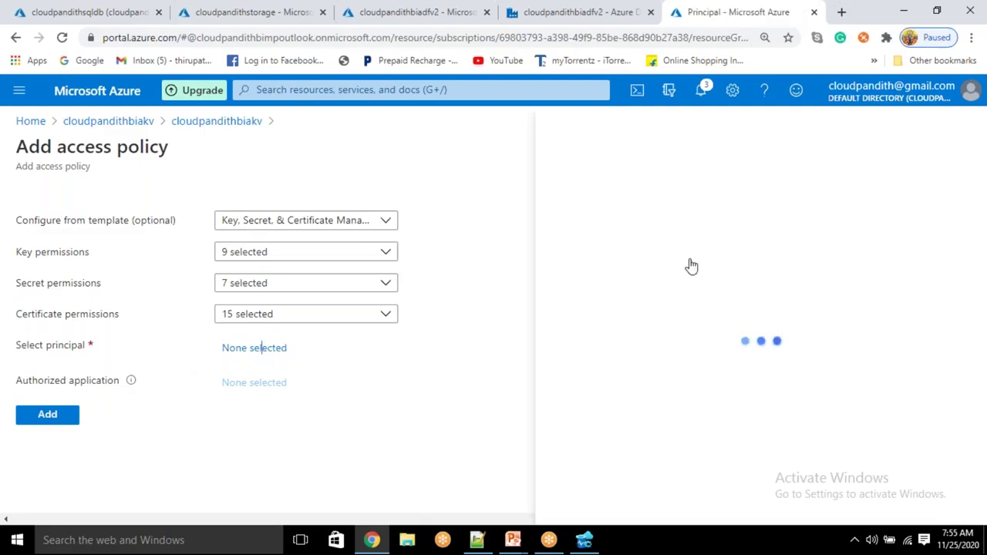
click(663, 184)
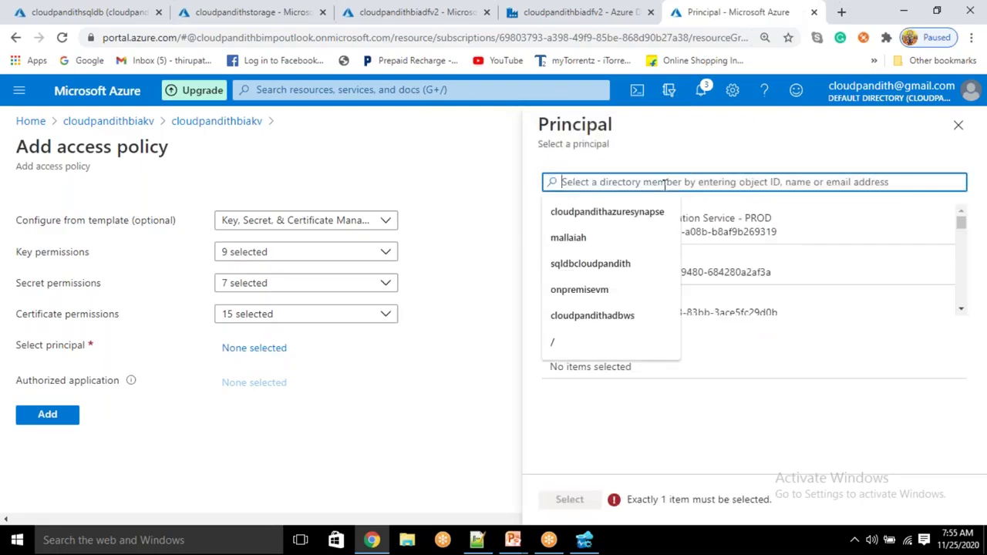
key(ctrl+v)
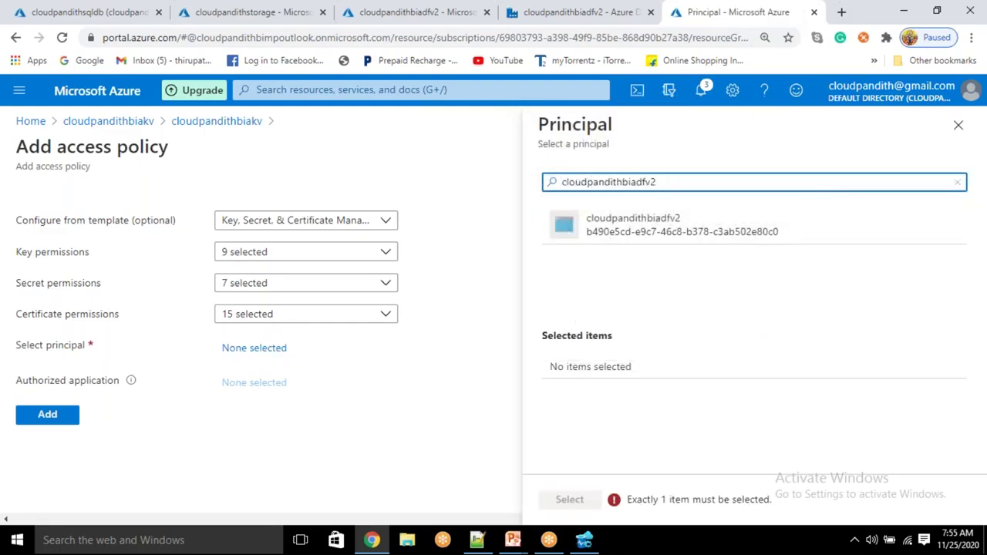
click(678, 232)
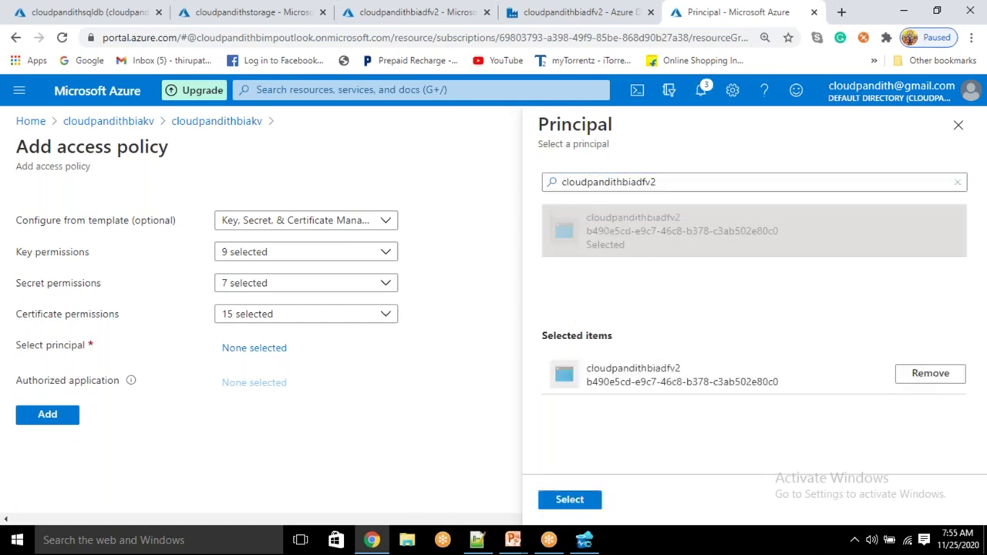
click(570, 501)
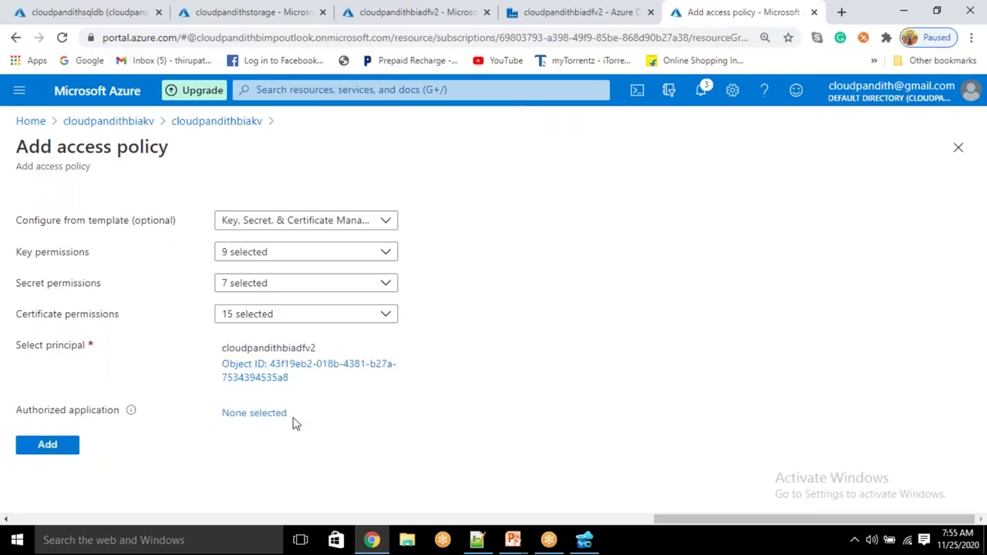
click(48, 446)
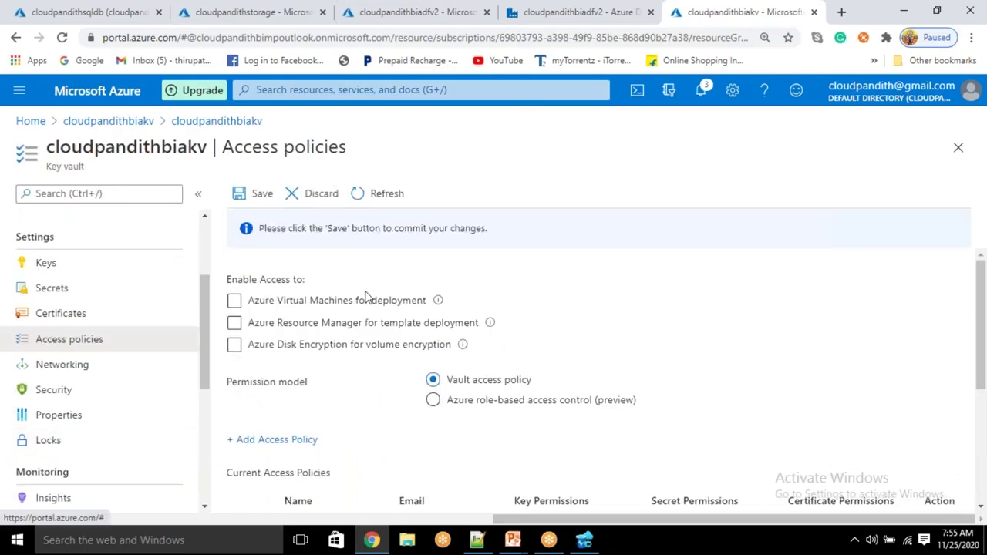
Save the key vault's access policy changes and go back to Data Factory.
scroll(368, 409, down, 2)
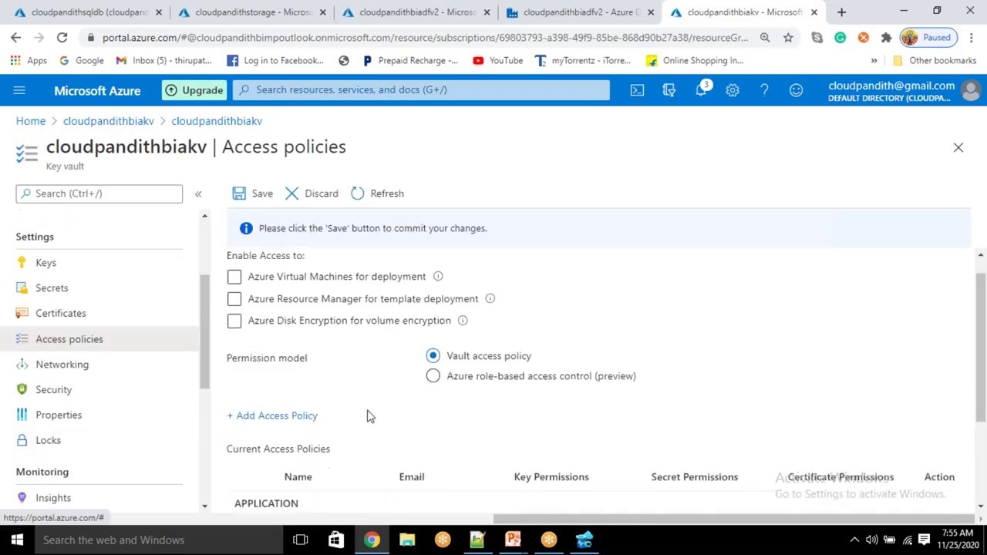
scroll(606, 381, up, 2)
scroll(606, 380, down, 1)
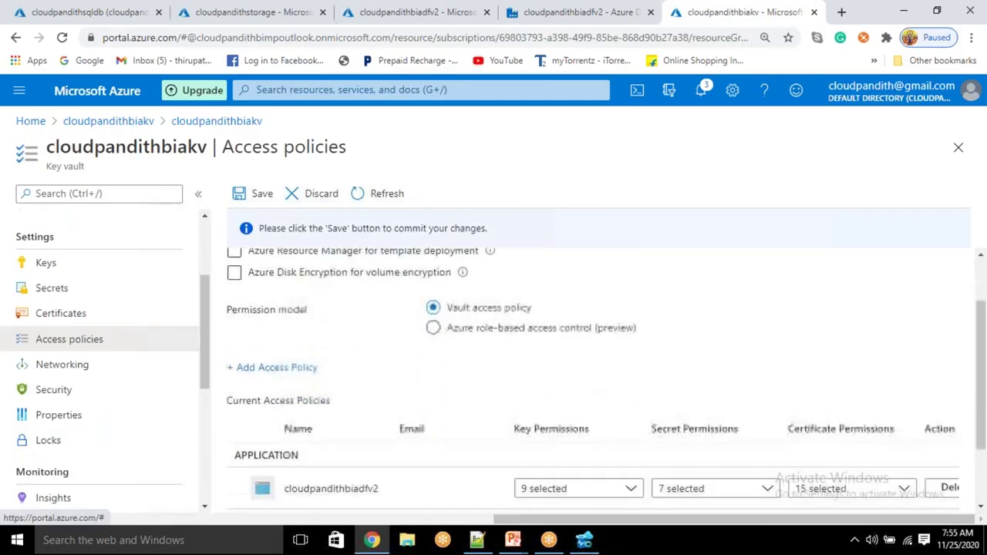
click(259, 195)
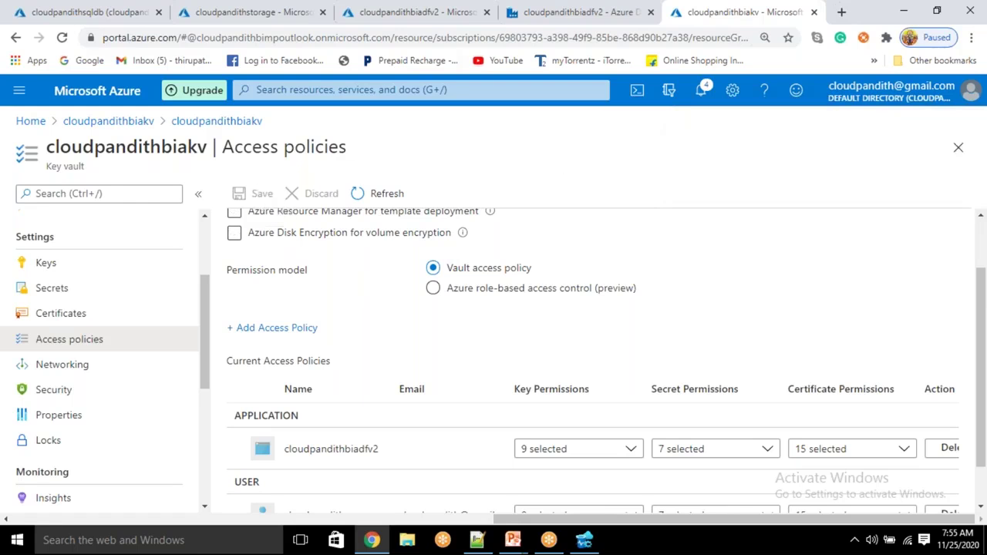
click(539, 11)
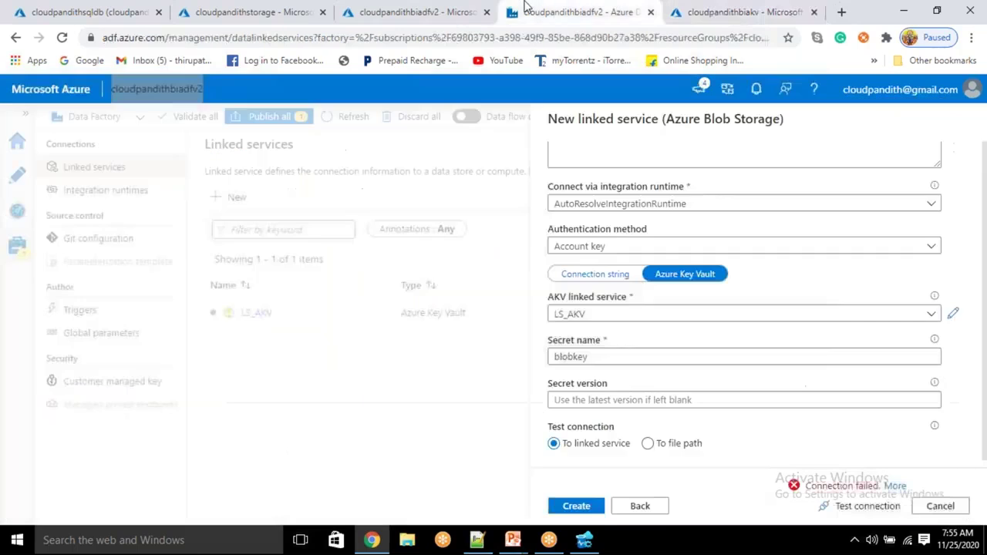
Retest the LS_ABS connection and read the failure details.
click(852, 506)
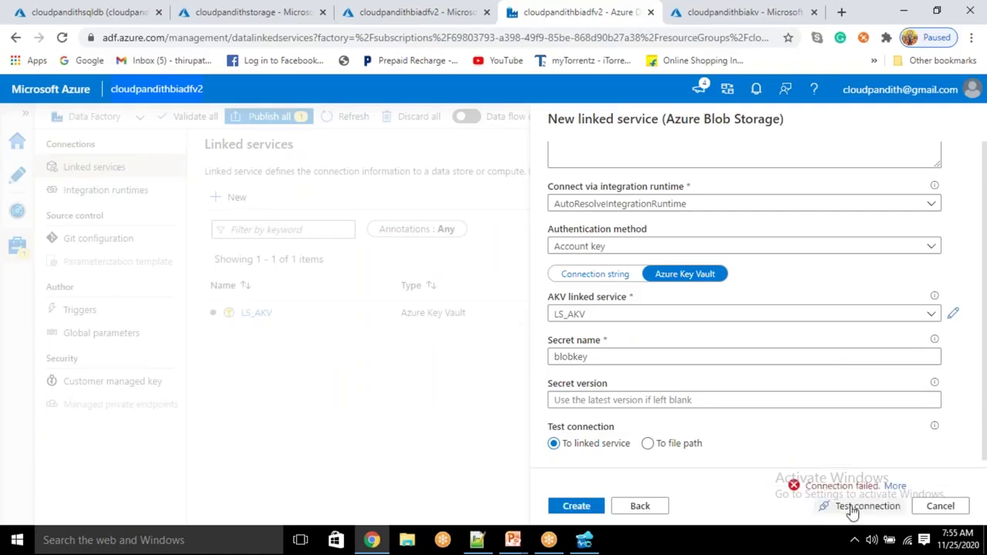
click(848, 506)
click(895, 487)
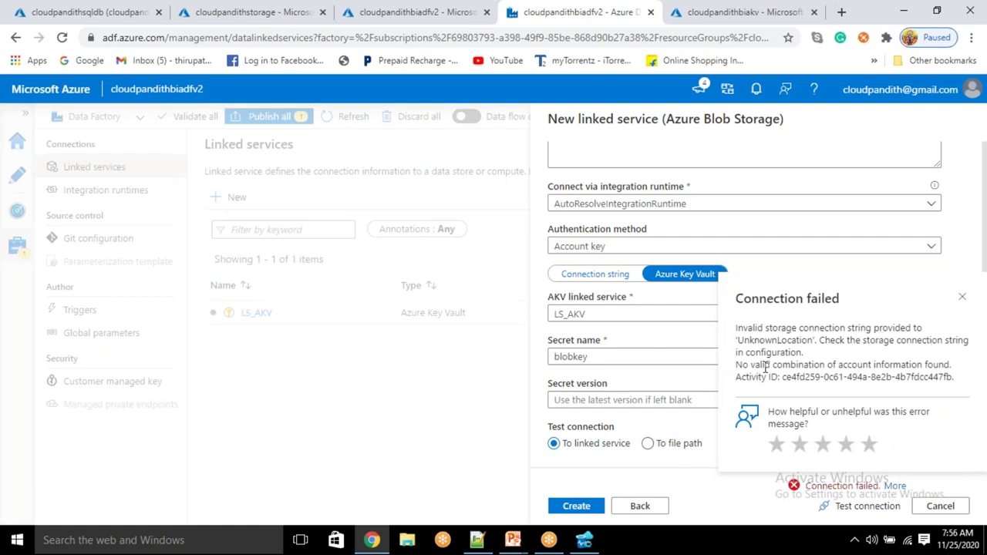
drag(766, 366, 827, 366)
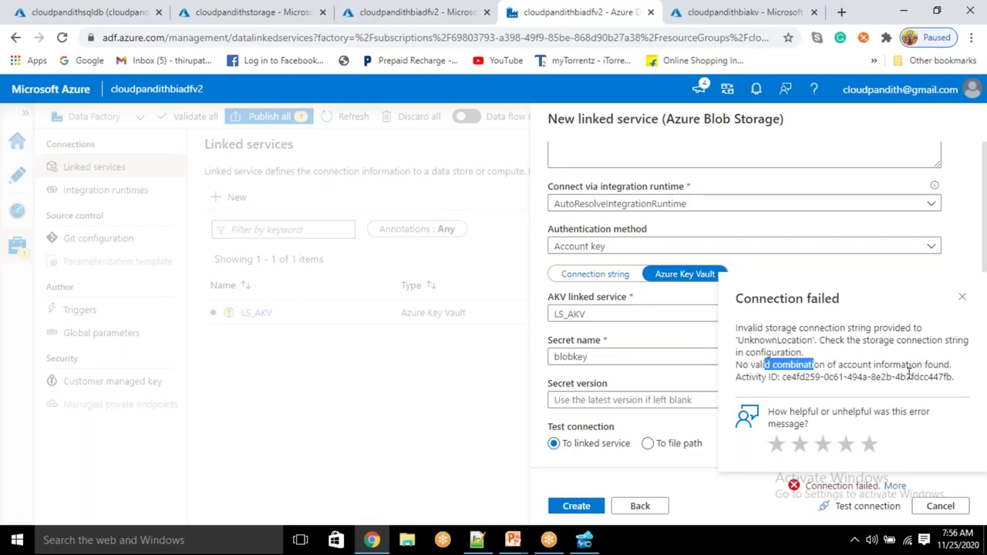
click(963, 301)
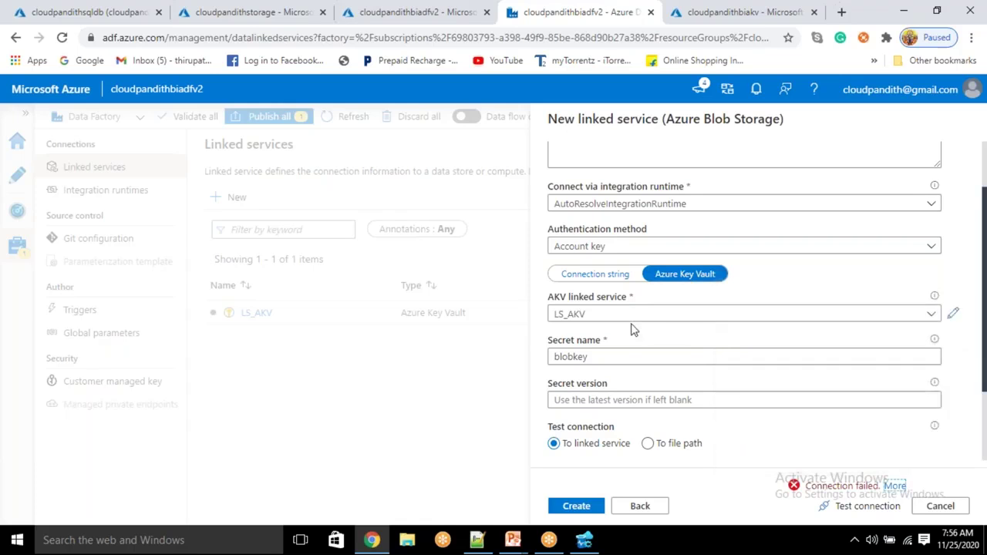
Try Connection string authentication with the Free Trial subscription, leaving the storage account unchosen.
click(606, 276)
scroll(639, 377, down, 1)
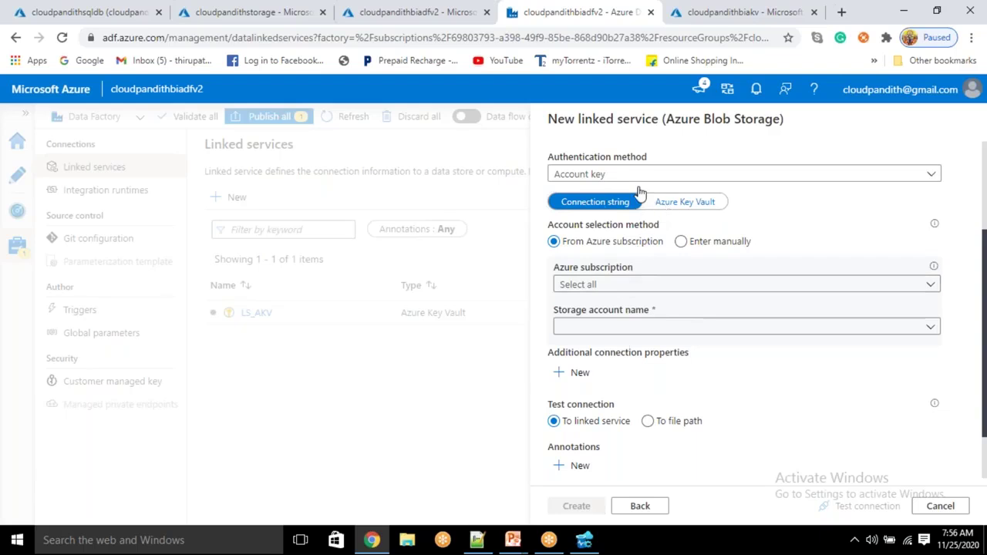
click(600, 285)
click(584, 329)
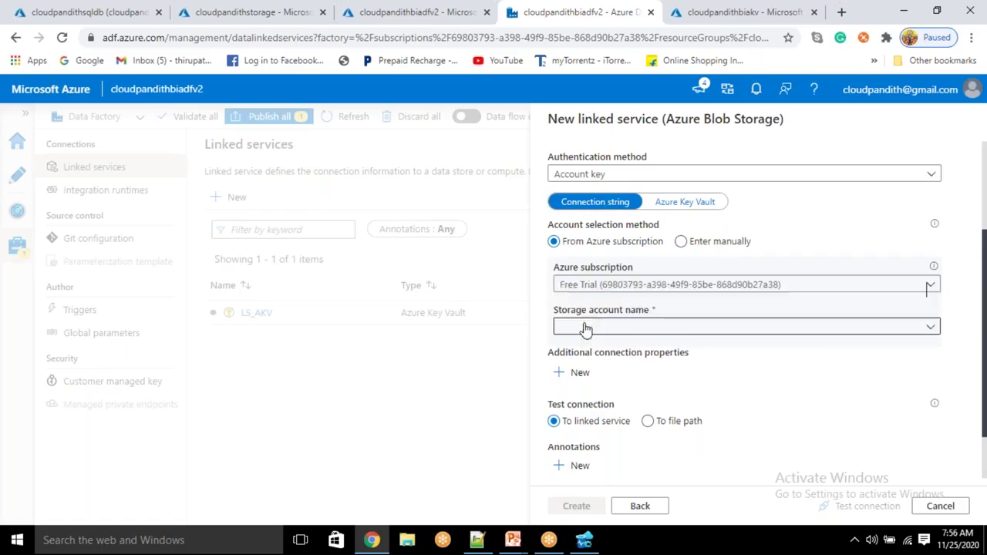
click(584, 328)
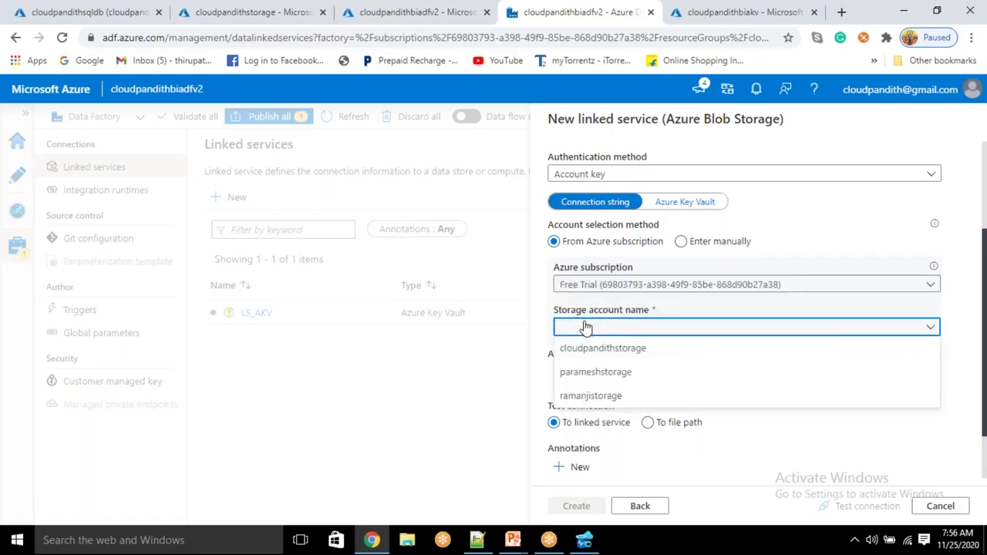
click(584, 328)
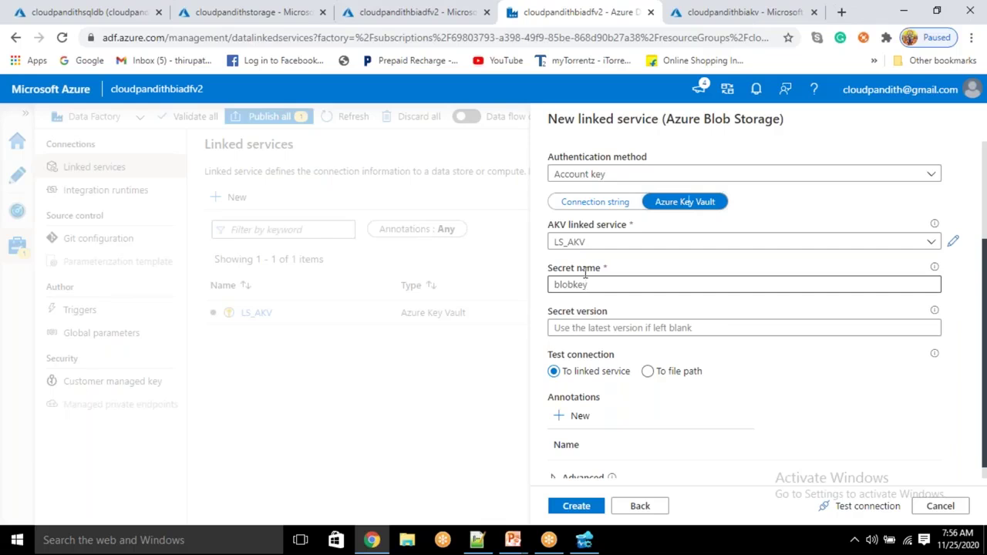
Copy the storage connection string from cloudpandithstorage's Access keys page.
click(272, 13)
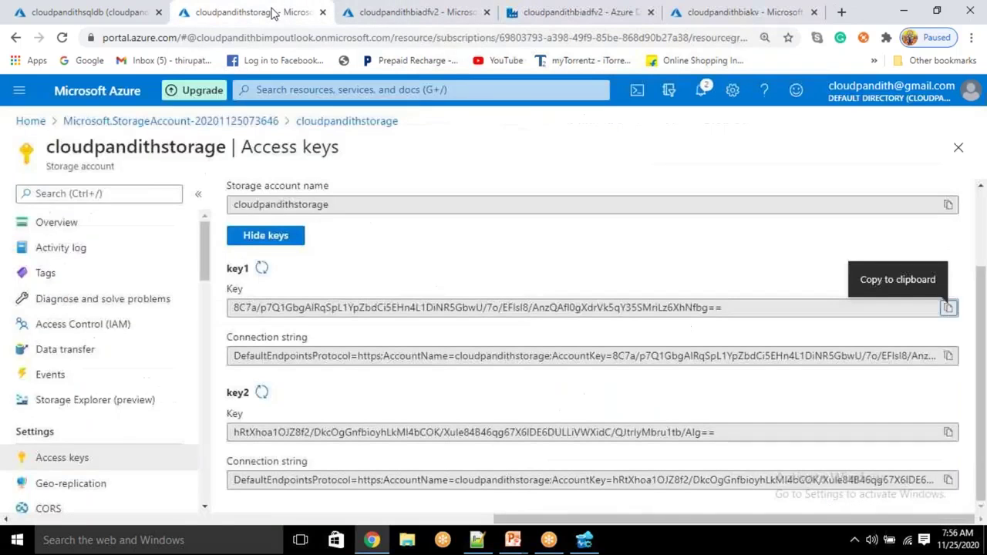
click(948, 357)
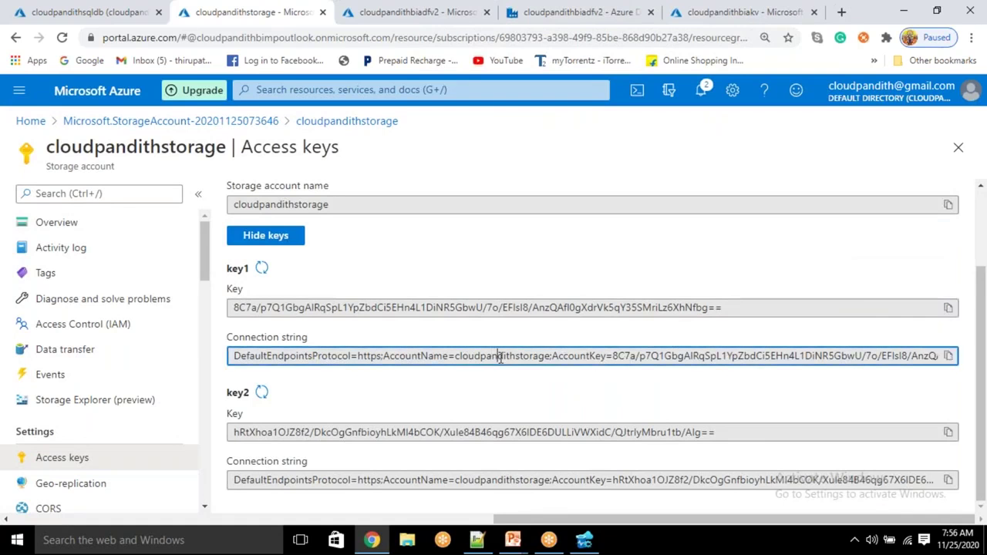
double_click(468, 356)
drag(643, 356, 862, 358)
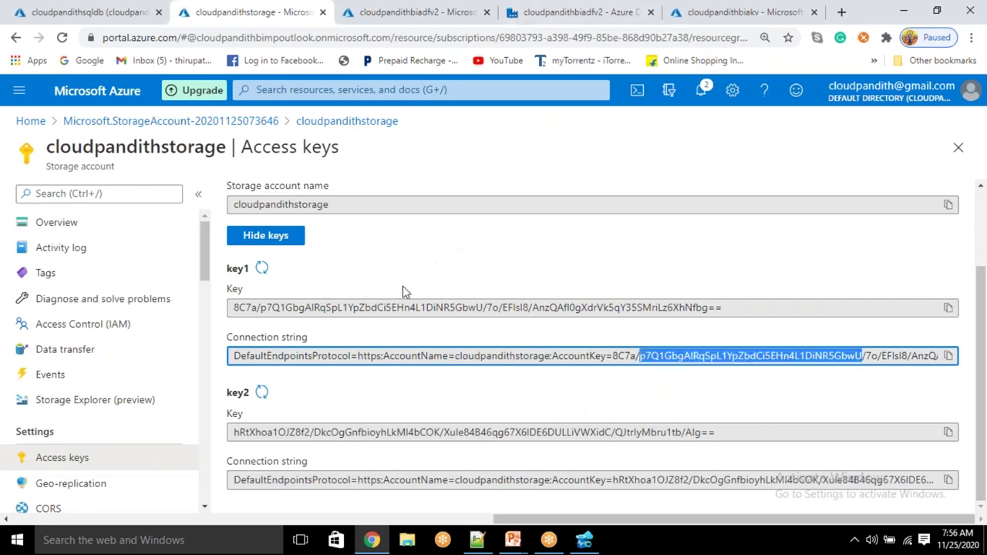
drag(378, 307, 739, 308)
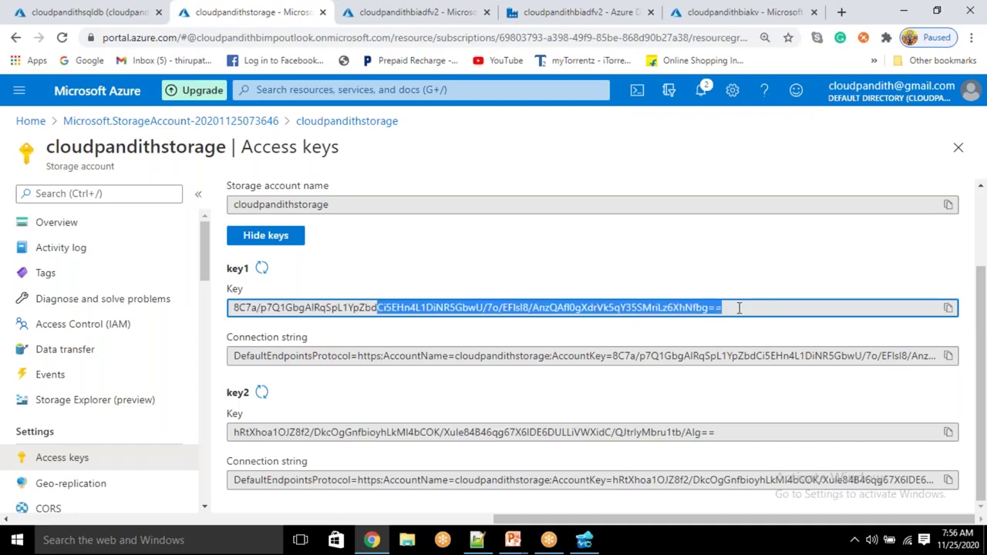
Retest LS_ABS, see the invalid connection string error, and return to the access keys.
click(555, 12)
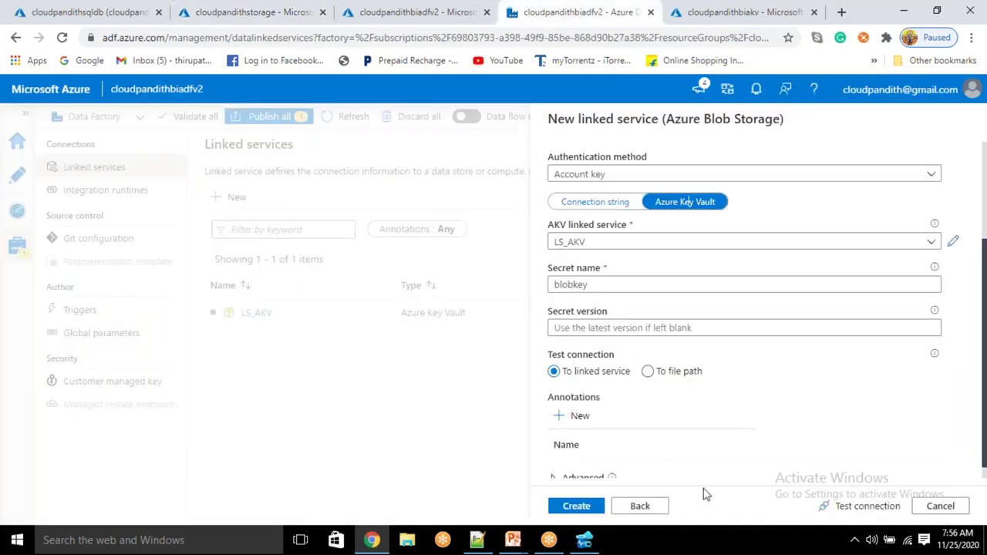
click(861, 509)
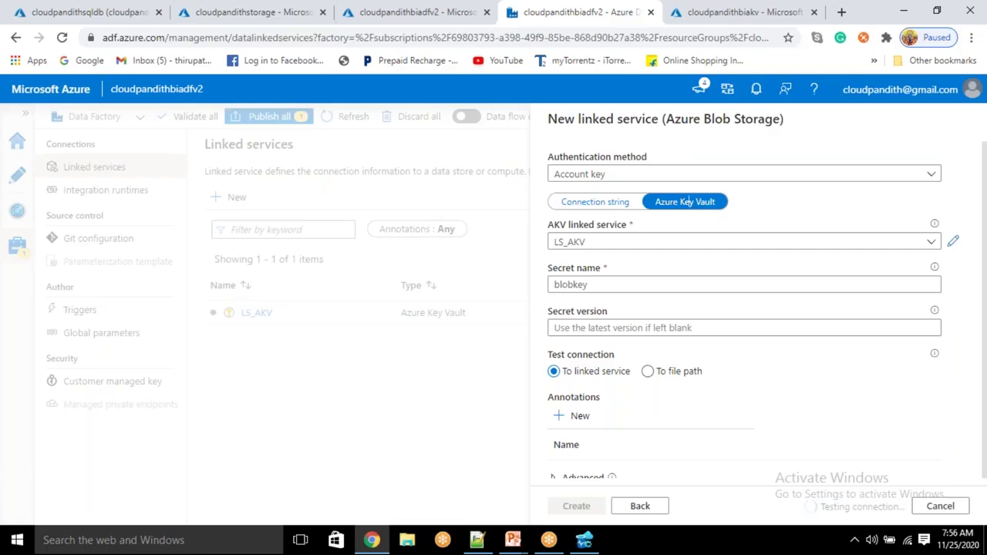
click(903, 486)
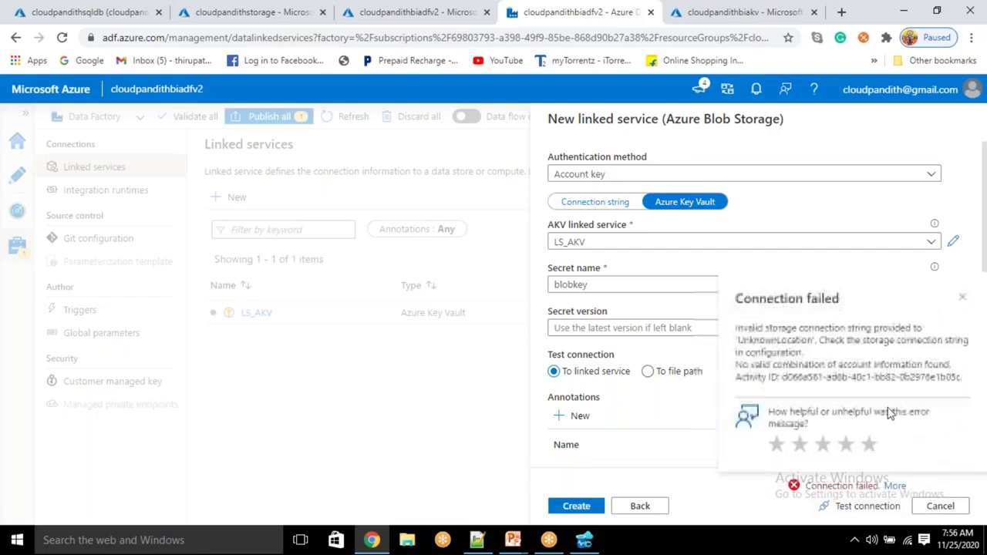
drag(742, 327, 813, 332)
click(962, 296)
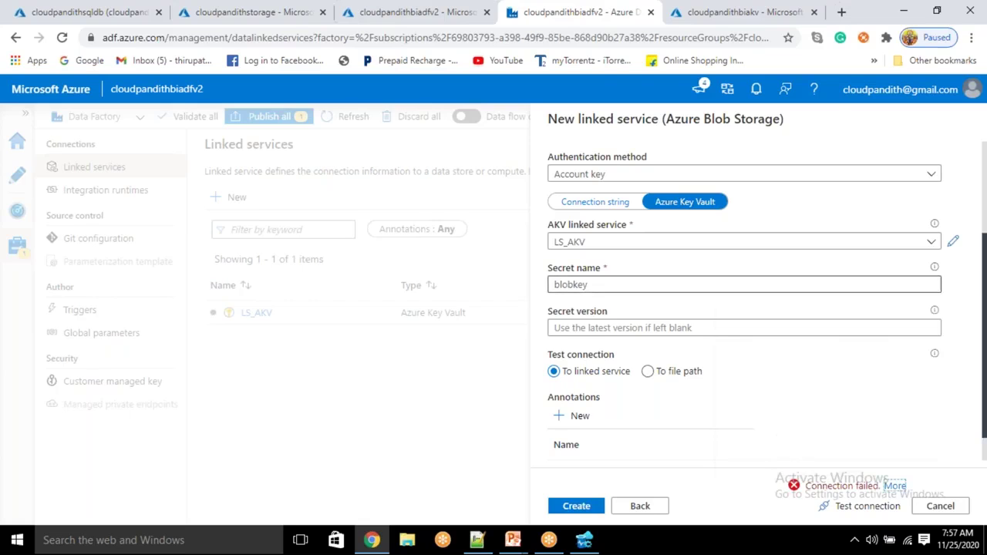
click(276, 7)
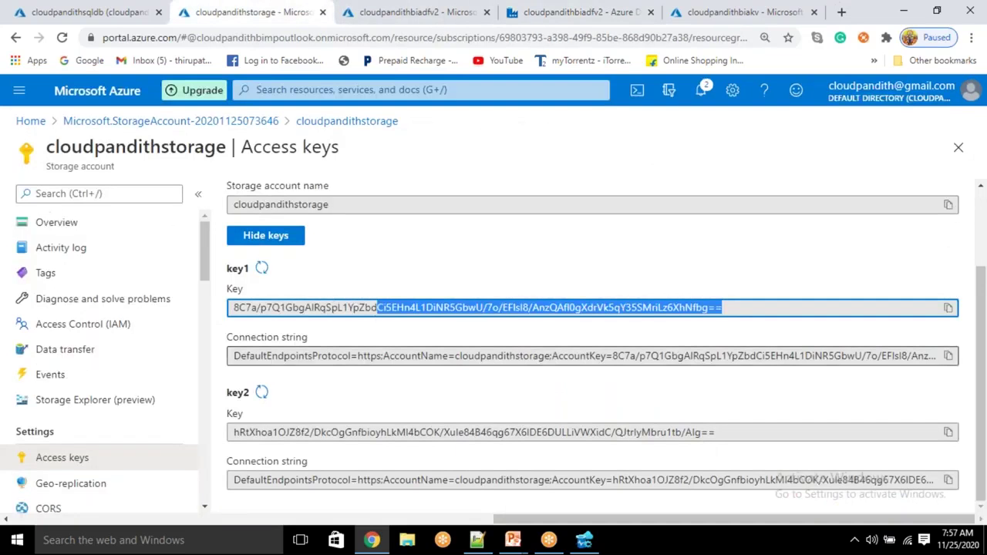
Copy key1's storage connection string from the Access keys page.
click(950, 356)
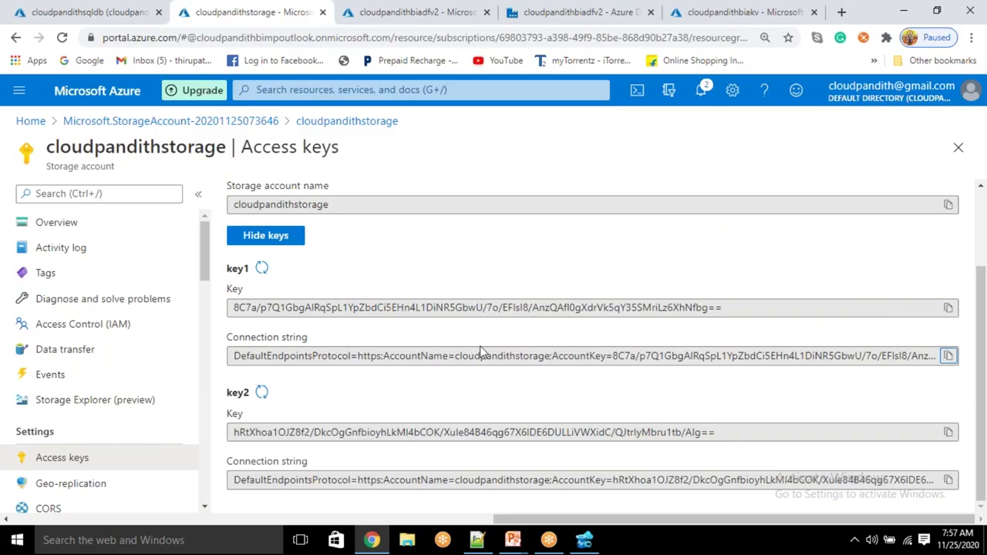
double_click(498, 356)
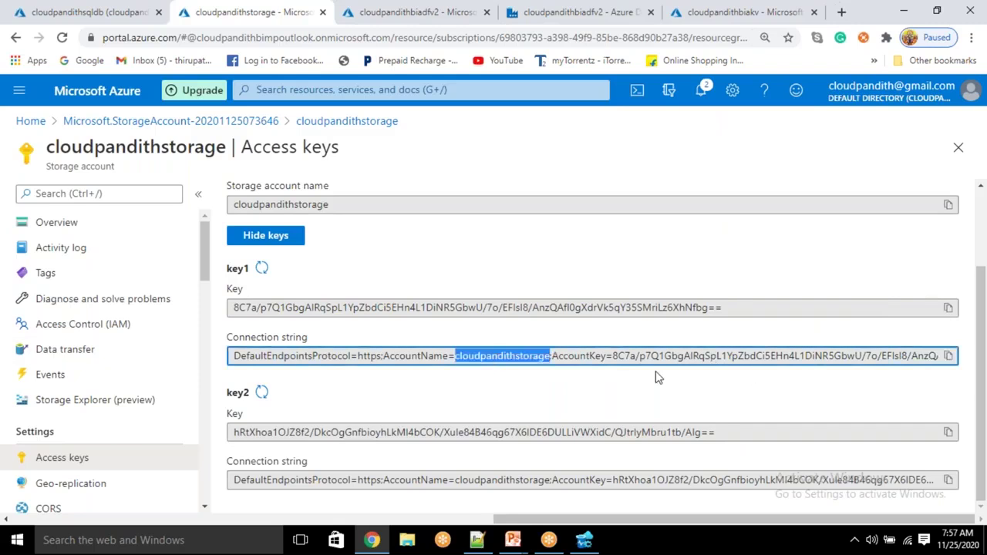
click(949, 356)
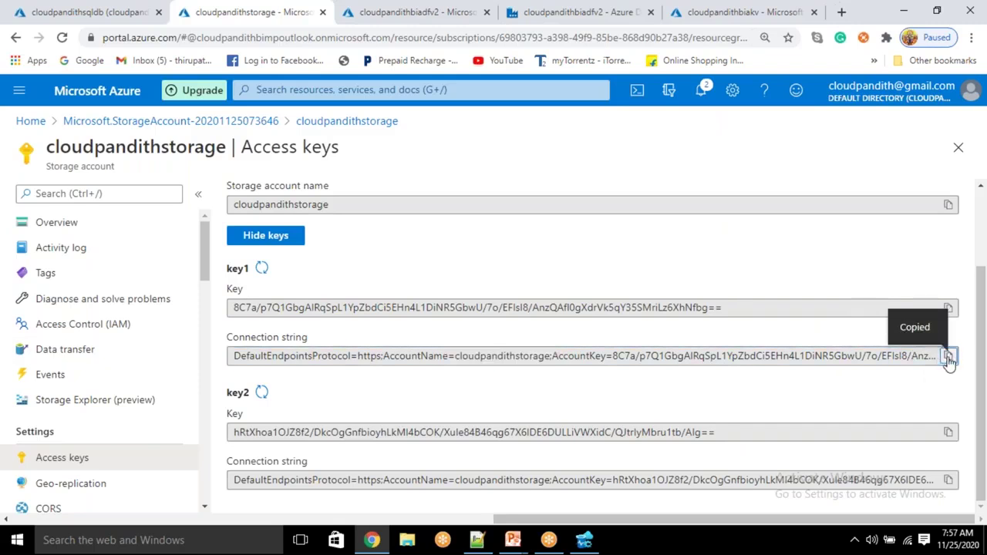
click(588, 9)
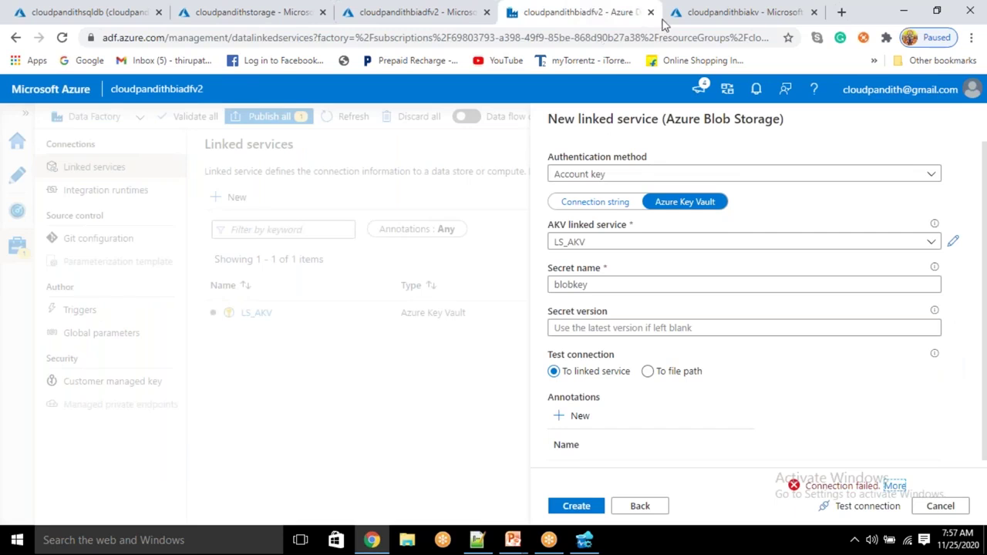
Create key vault secret blobcs with the pasted connection string as its value.
click(691, 13)
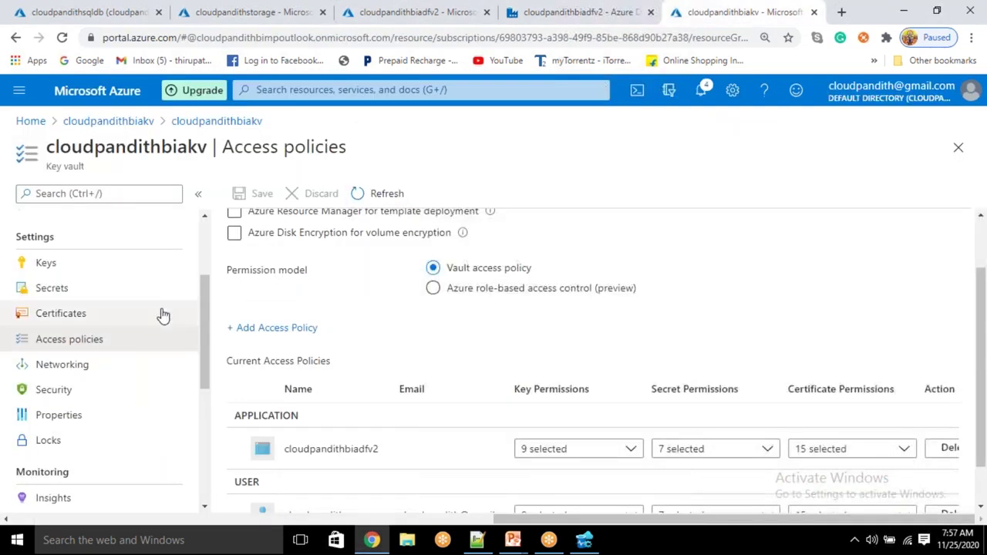
click(133, 294)
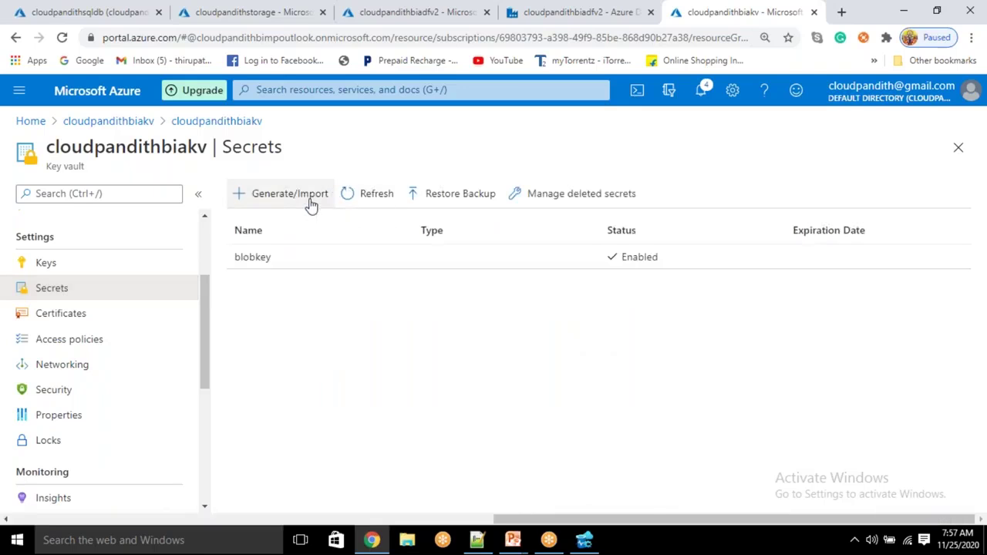
click(311, 202)
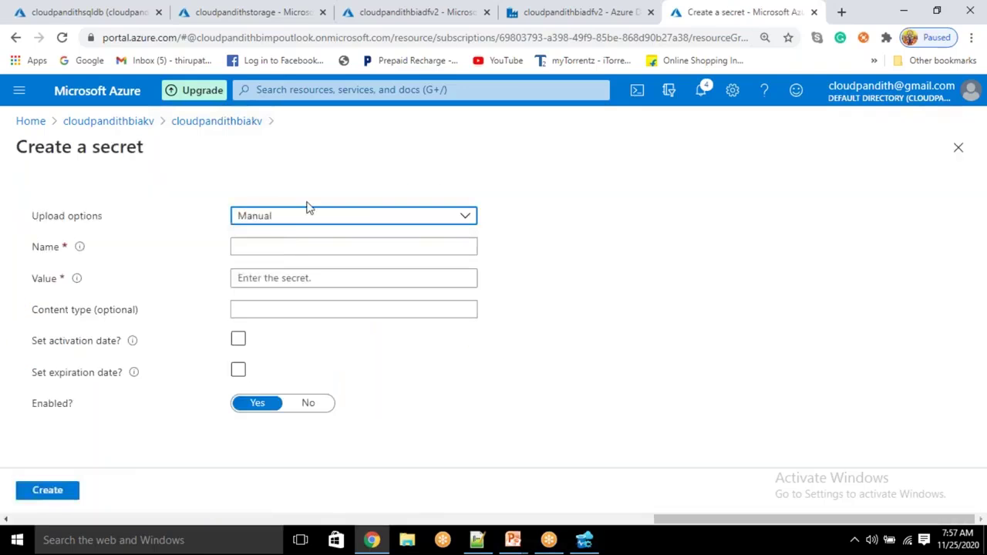
click(265, 249)
text(blo)
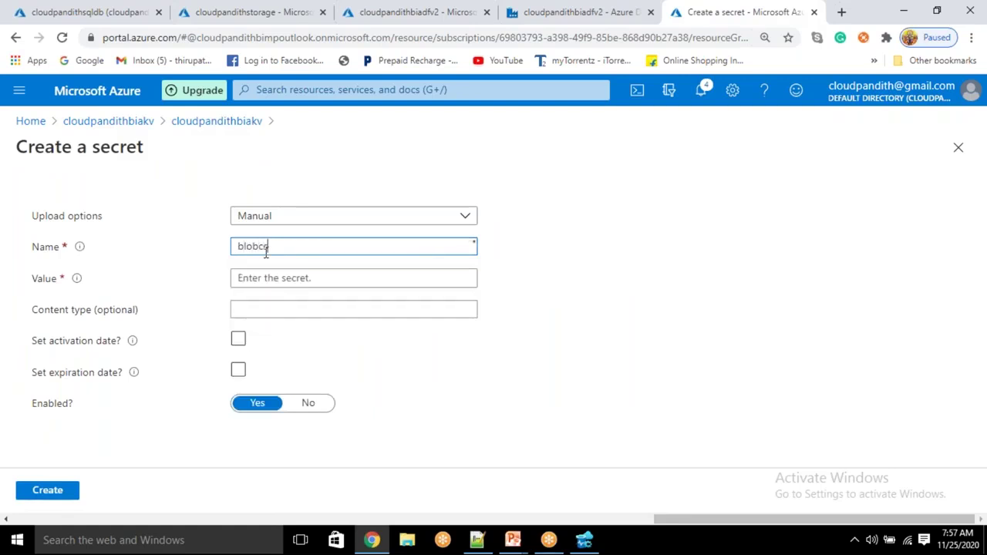
text(bcs)
click(257, 277)
key(ctrl+v)
click(48, 489)
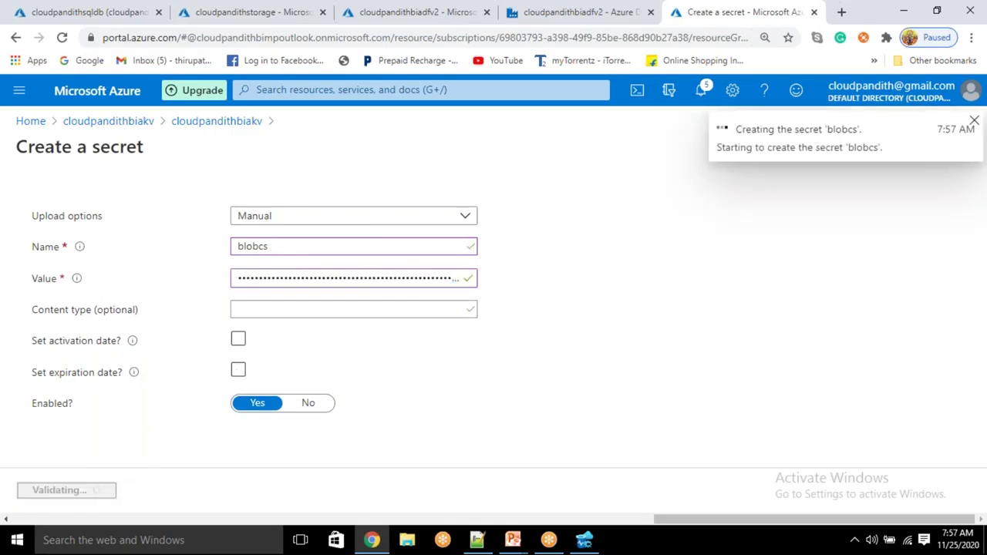
click(586, 12)
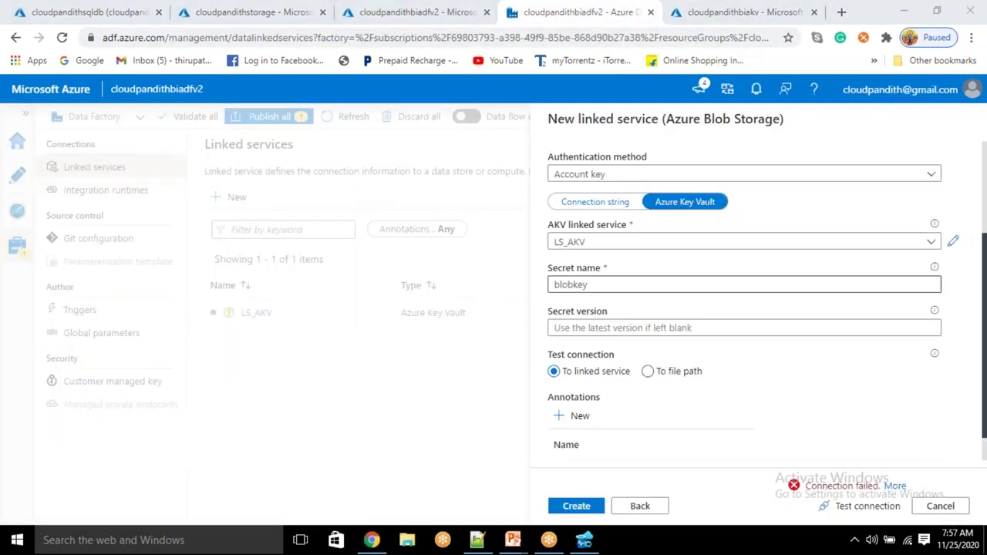
Change the secret name to blobcs and test the connection successfully.
click(597, 285)
text(cs)
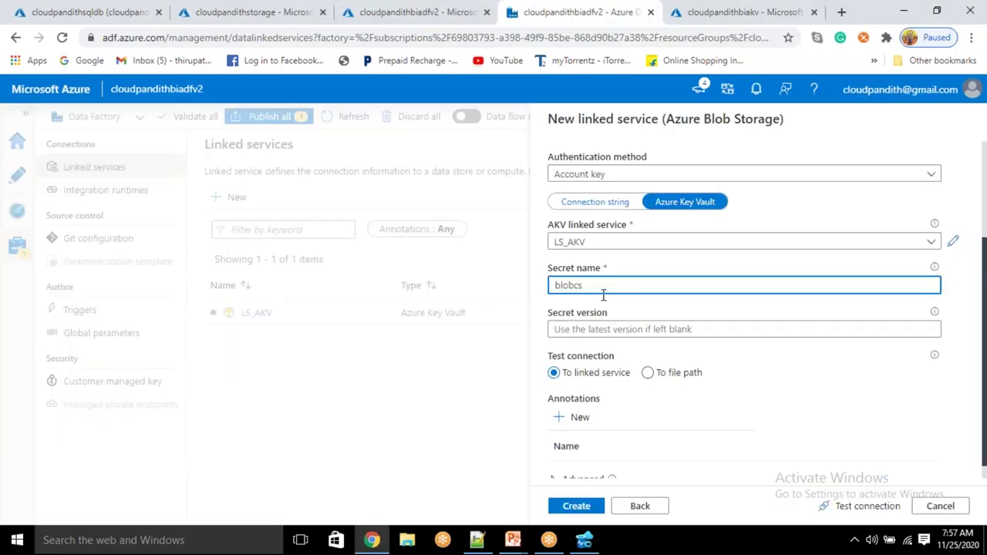
click(846, 505)
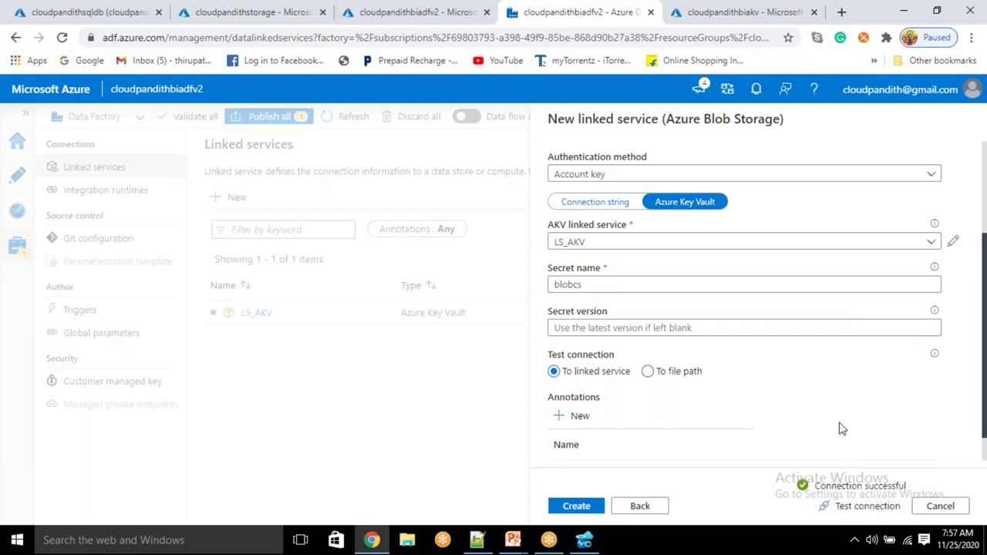
Inspect key1 and its connection string, including account name cloudpandithstorage, on the Access keys page.
click(220, 10)
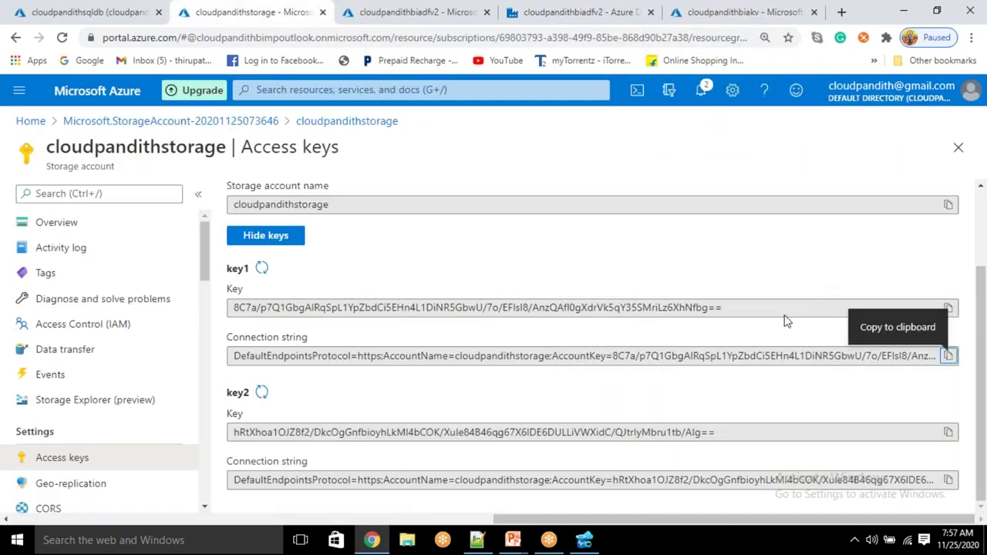
click(949, 309)
drag(746, 303, 228, 304)
click(324, 338)
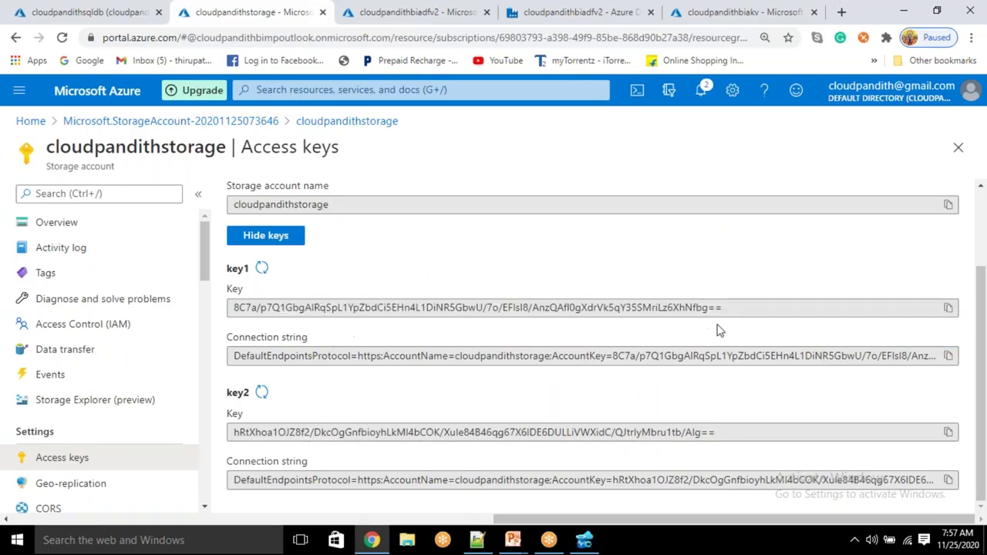
drag(723, 306, 220, 301)
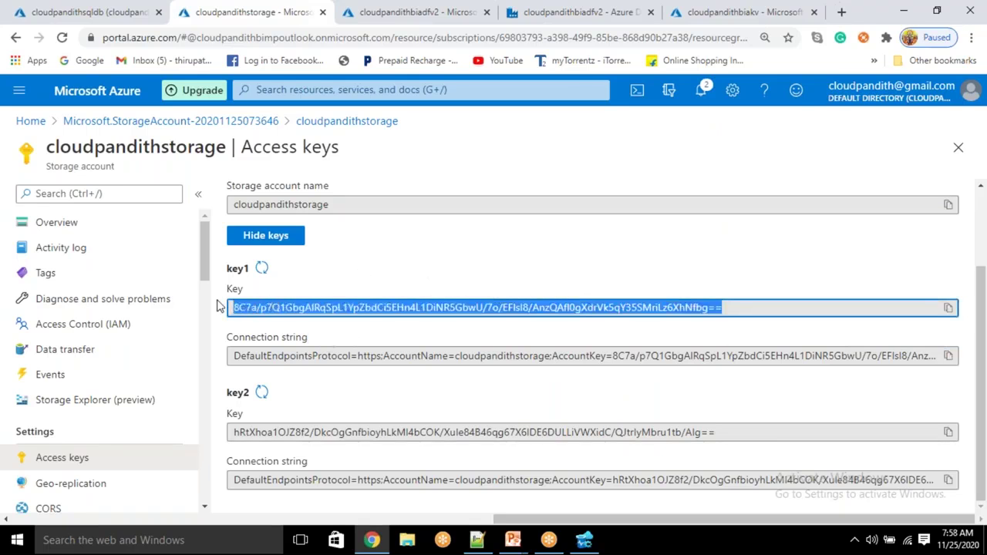
click(518, 328)
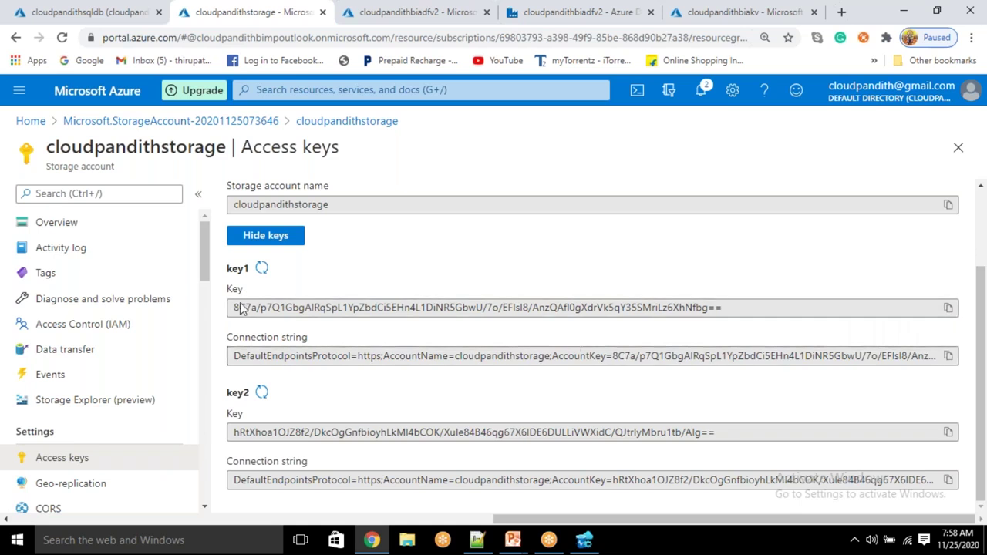
drag(234, 307, 375, 307)
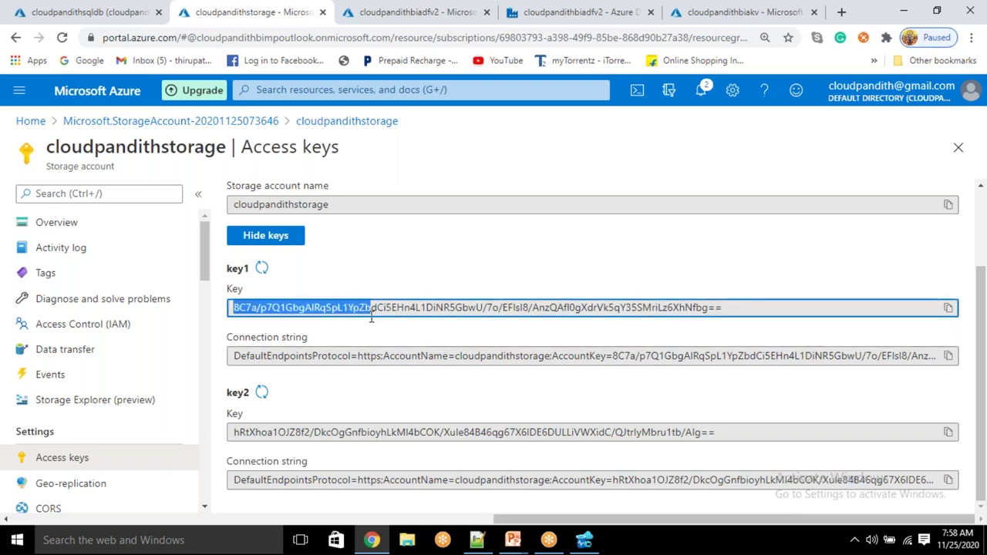
click(611, 357)
drag(612, 356, 711, 356)
double_click(499, 356)
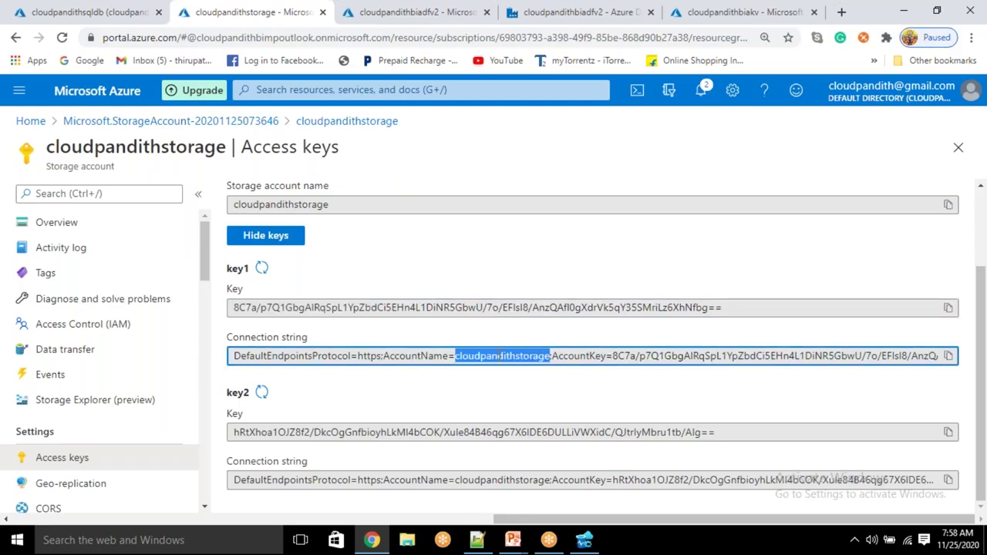
drag(613, 356, 690, 356)
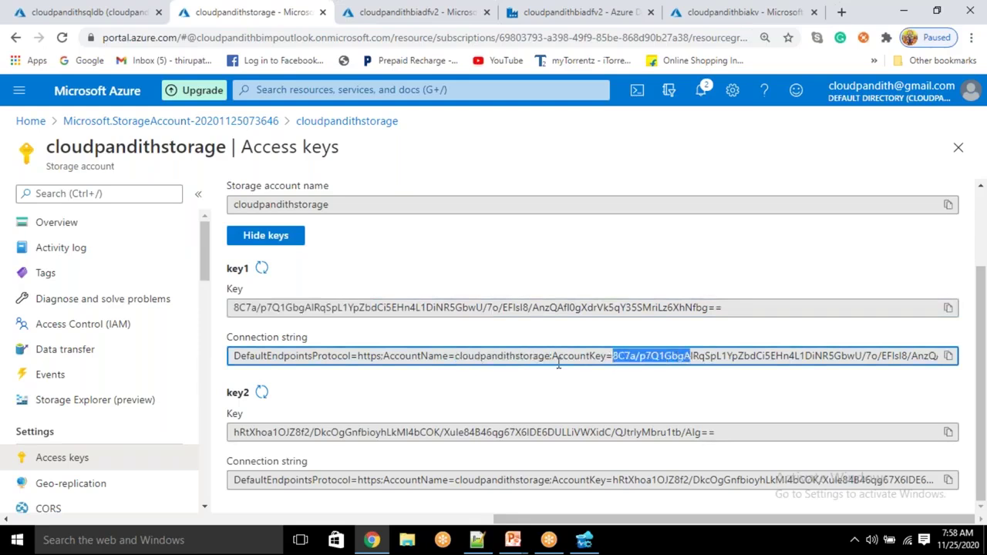
double_click(517, 356)
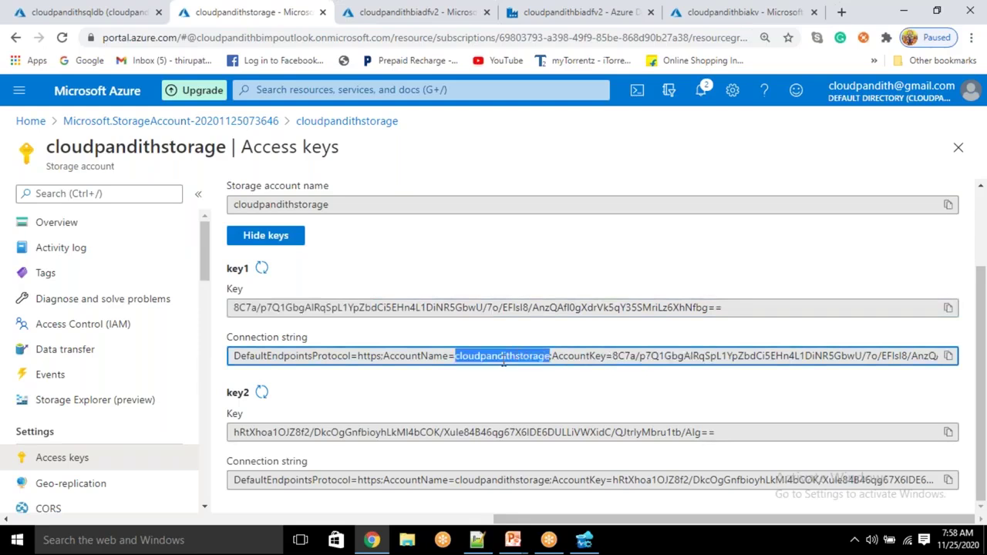
drag(322, 354, 931, 351)
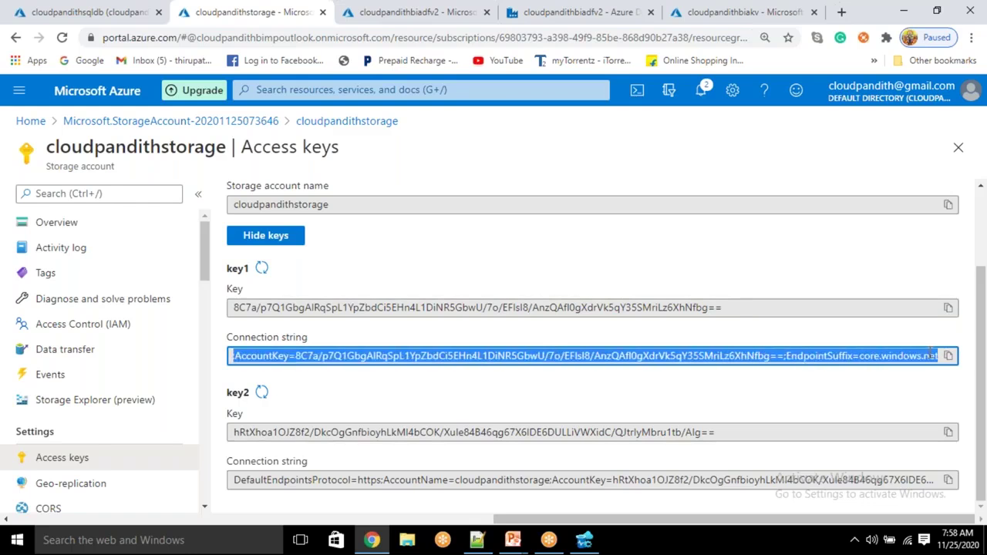
click(575, 12)
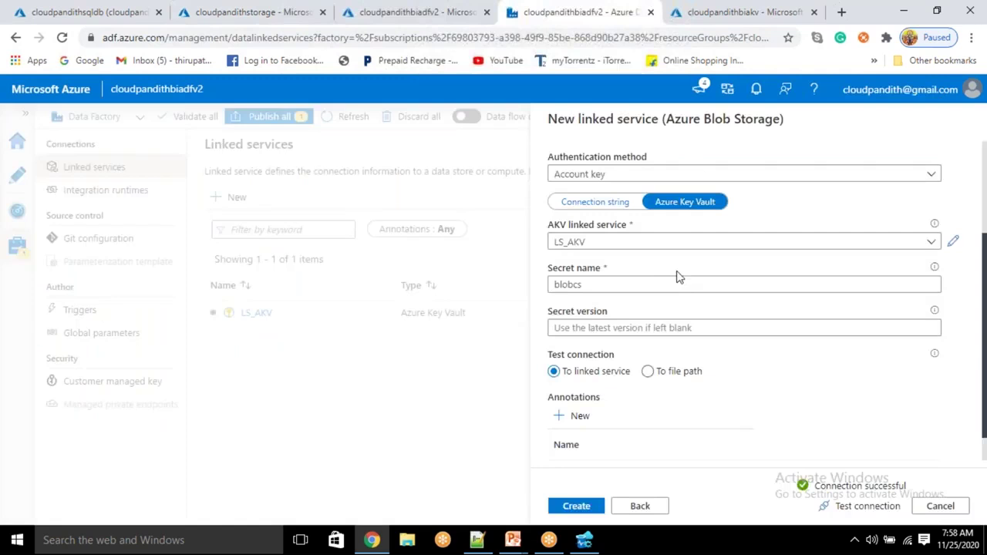
Switch to Connection string with the Free Trial subscription and cloudpandithstorage account.
click(571, 208)
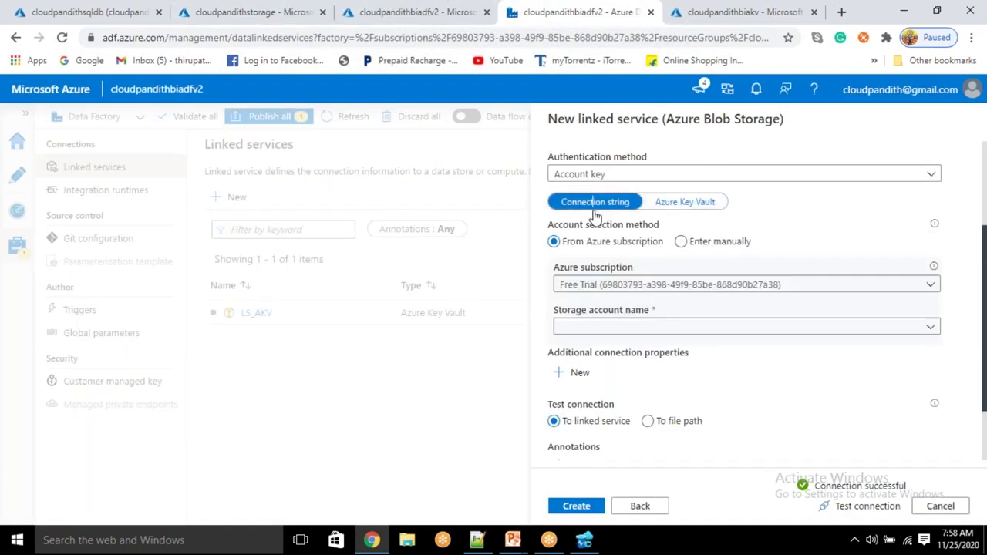
click(584, 284)
click(583, 330)
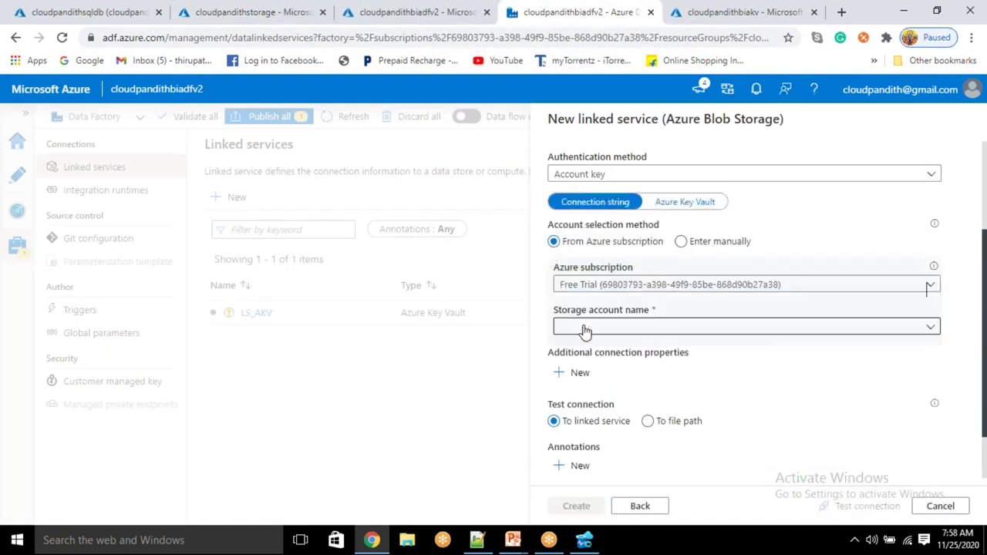
click(584, 327)
click(586, 351)
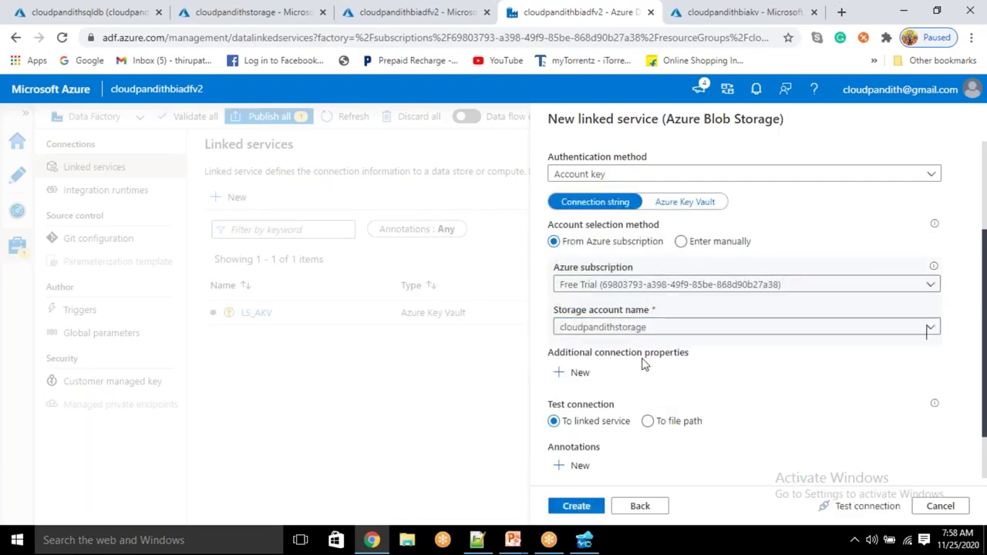
Return to Azure Key Vault secret blobcs, test the connection, and create LS_ABS.
click(700, 205)
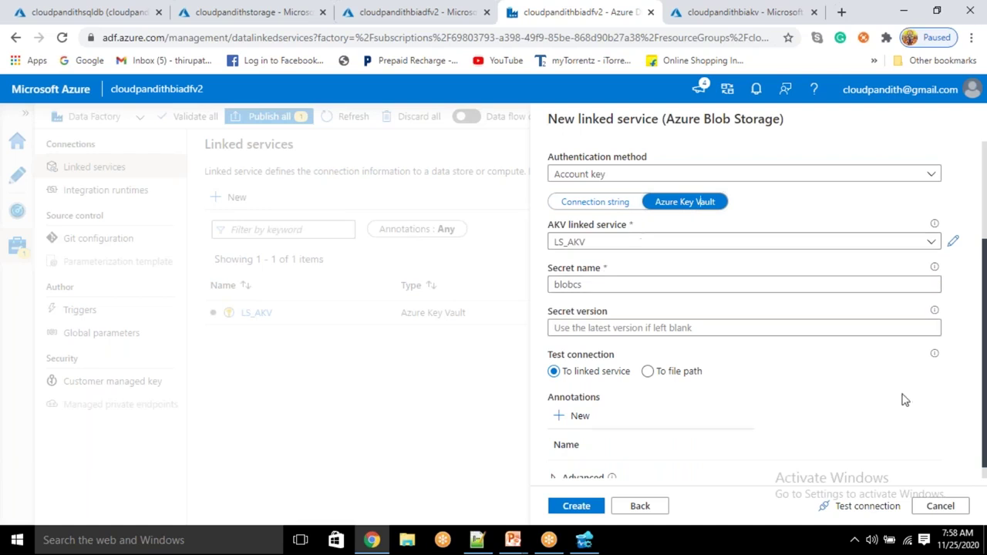
click(603, 285)
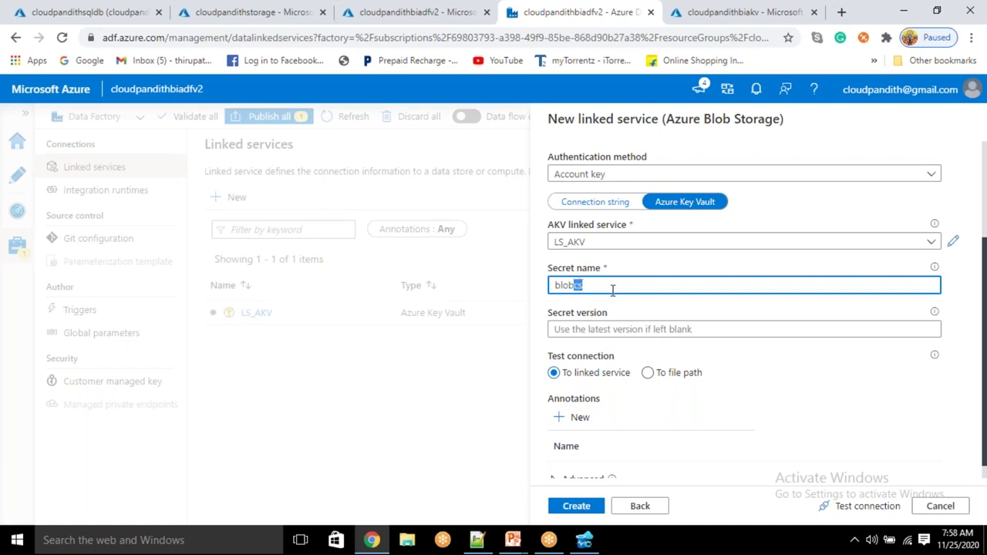
click(867, 506)
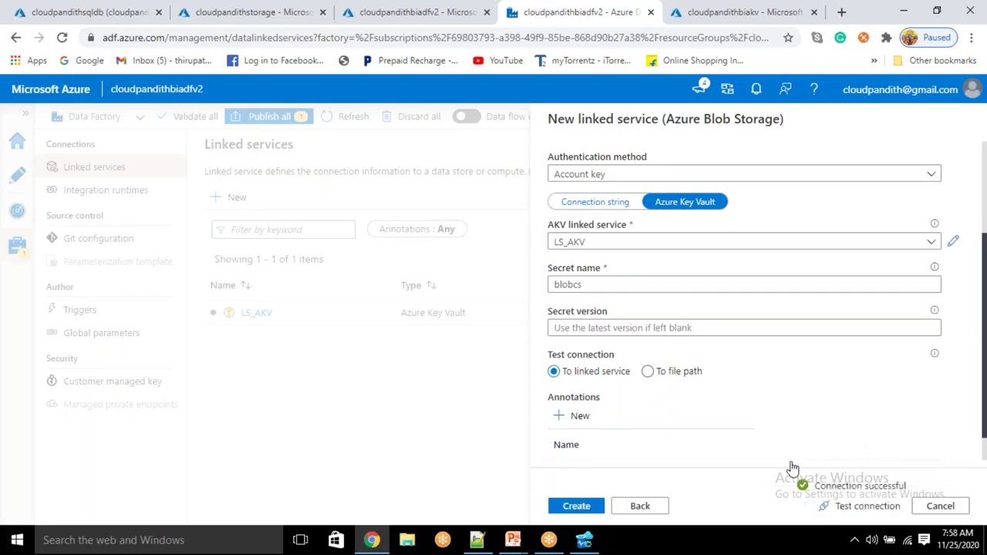
click(584, 508)
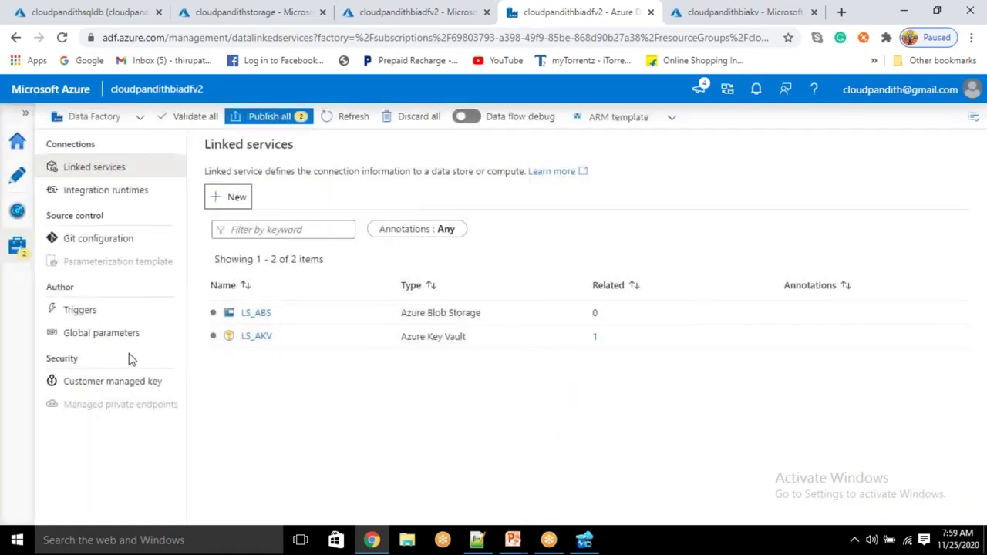
click(229, 198)
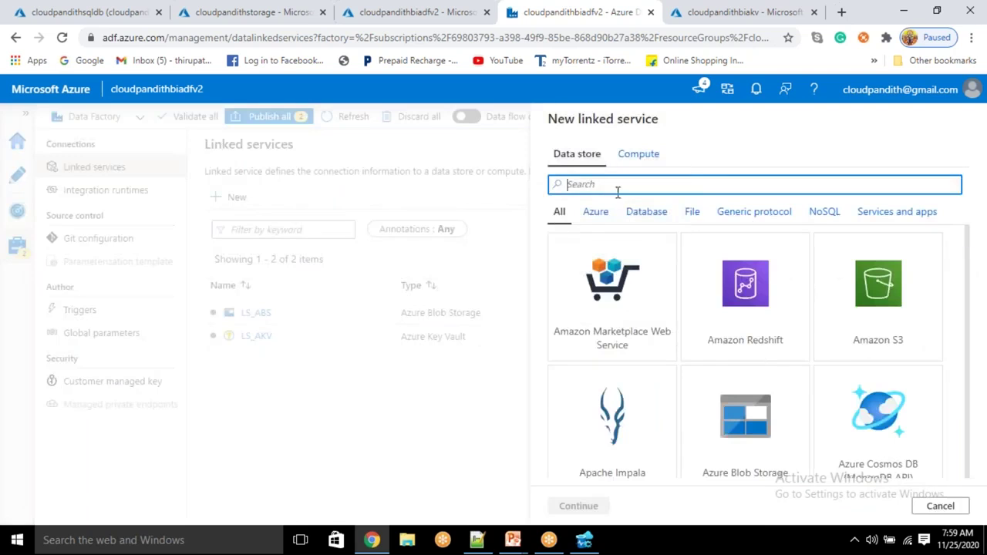
Start an Azure SQL Database linked service named LS_ASDB.
text(sql data)
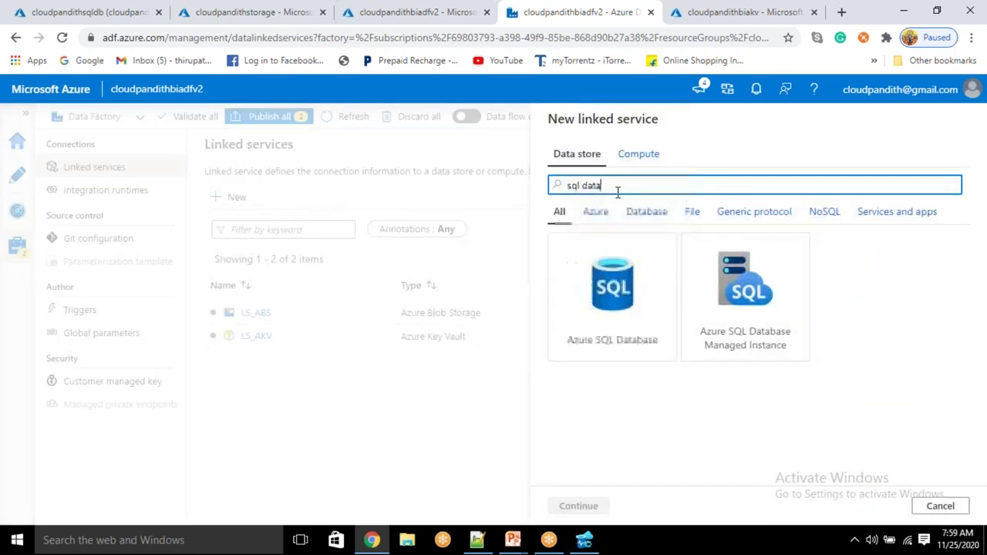
click(627, 308)
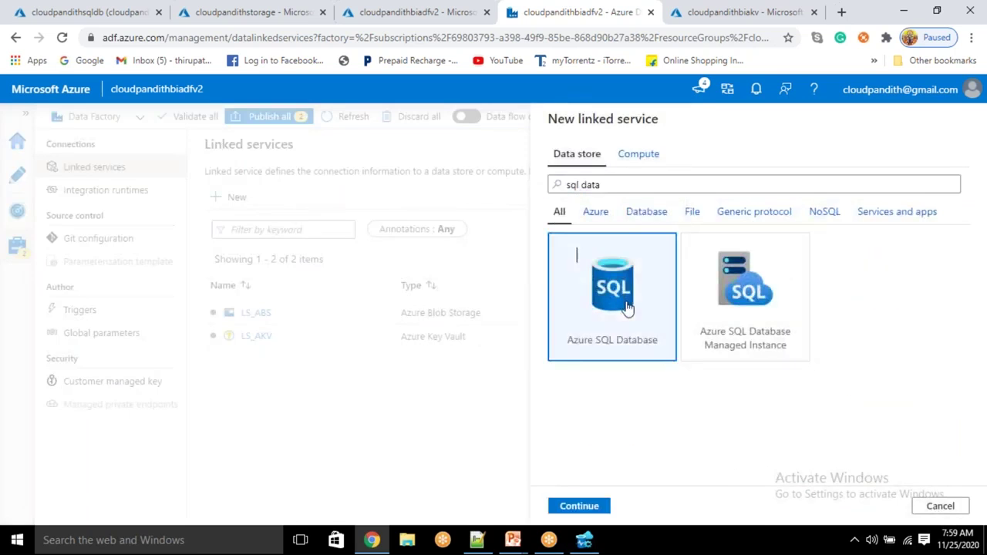
click(578, 505)
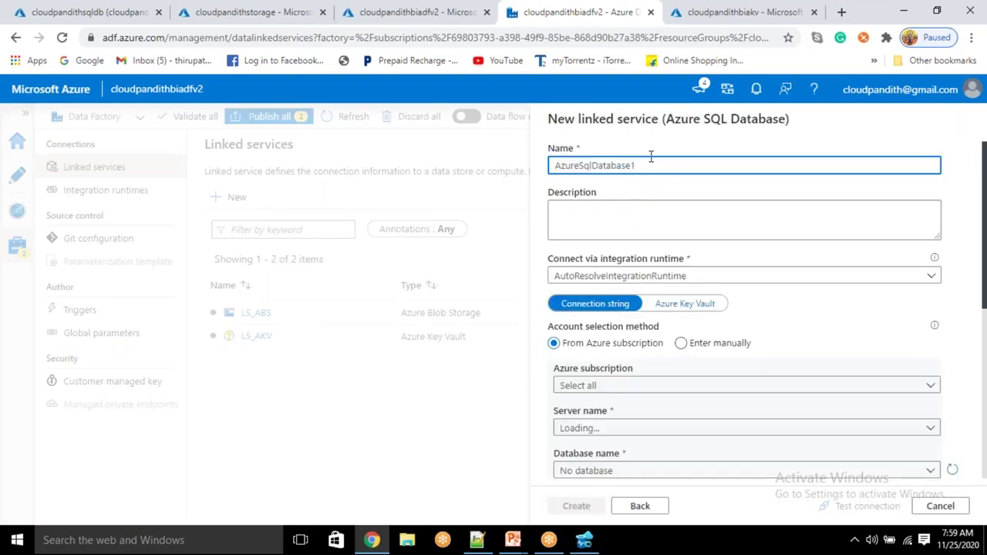
key(BackSpace)
text(LS_ASDB)
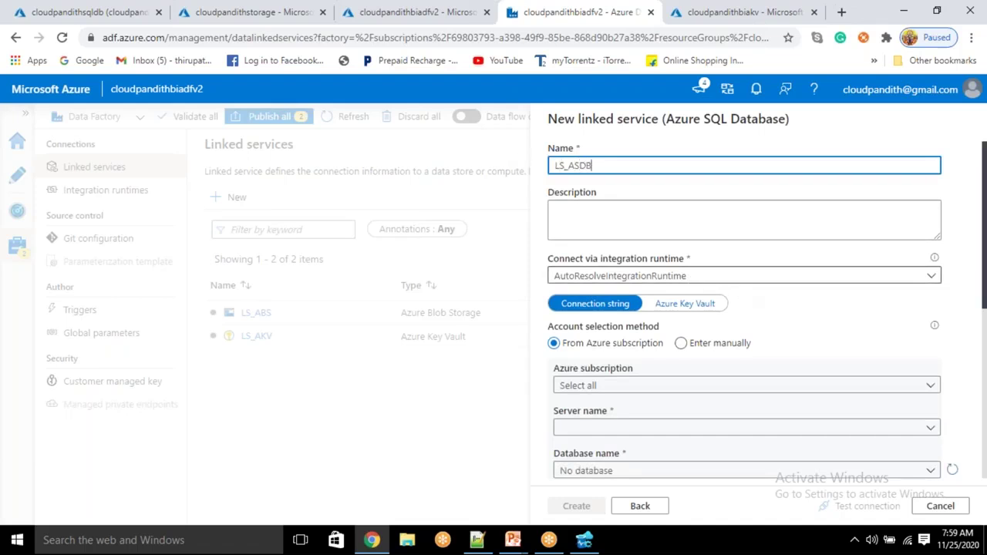
Keep the connection string from the subscription but take the password from Azure Key Vault.
scroll(739, 301, down, 1)
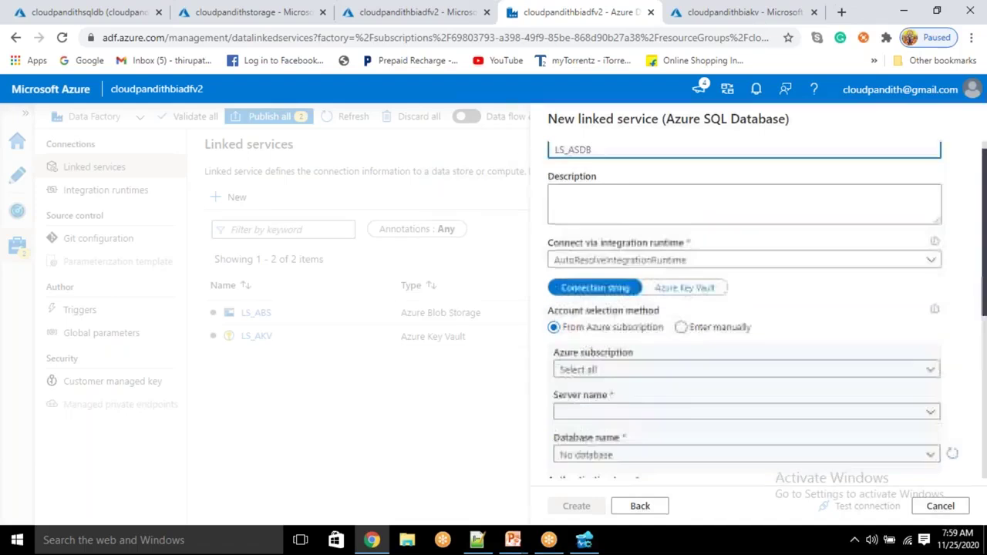
scroll(739, 303, down, 2)
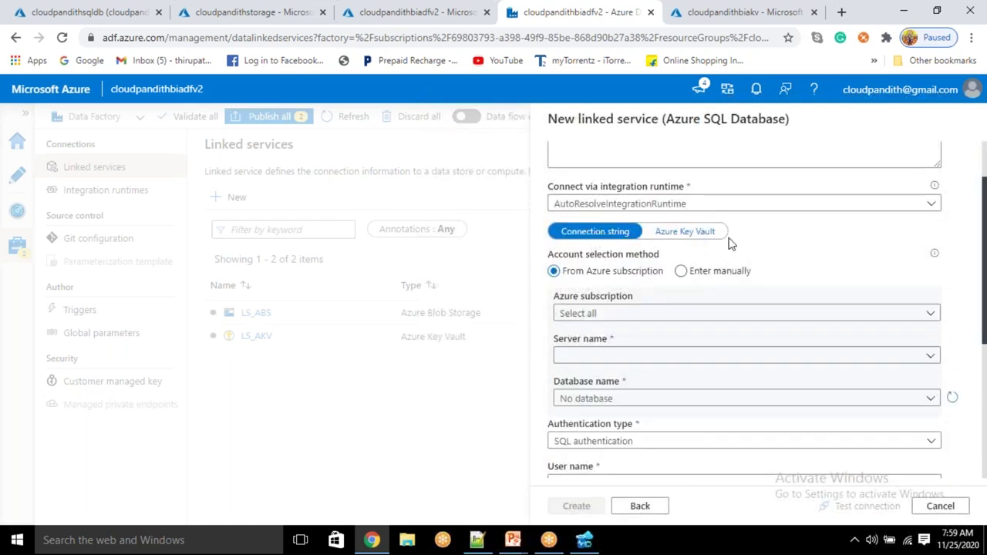
click(694, 234)
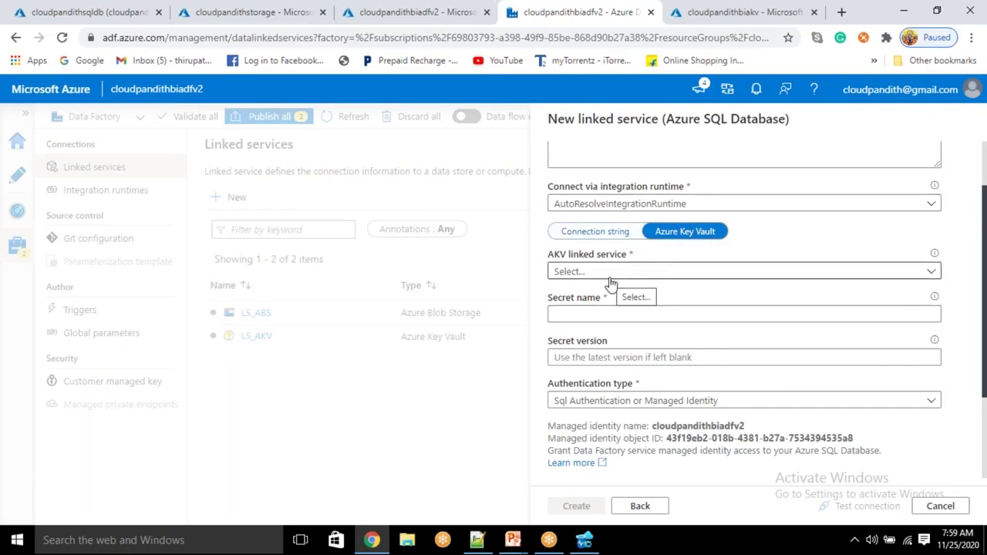
click(597, 231)
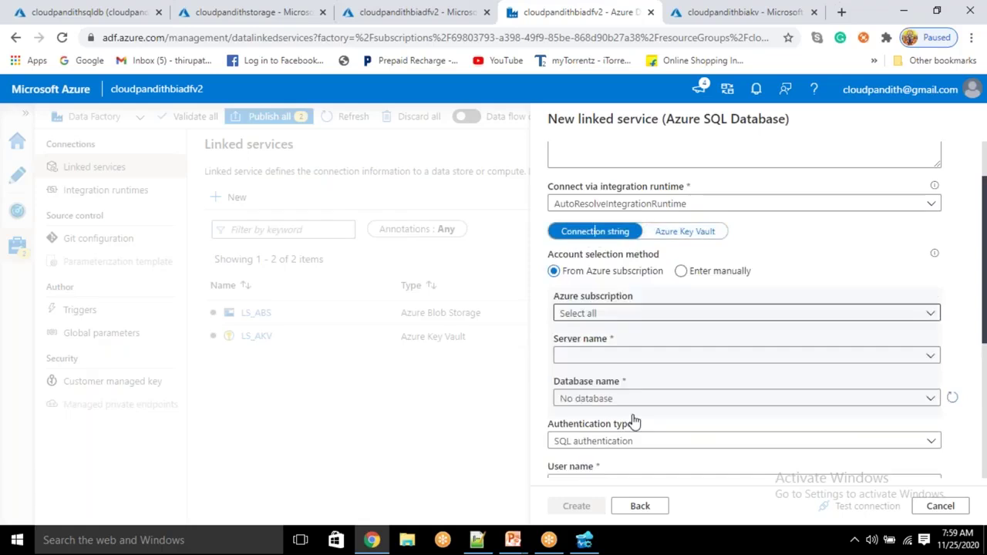
scroll(634, 419, down, 5)
click(653, 367)
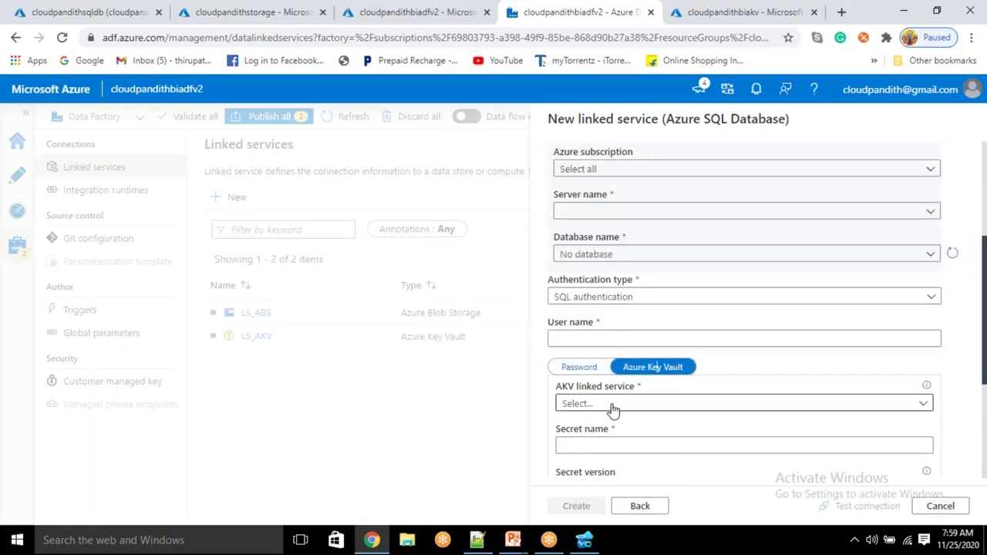
click(610, 442)
scroll(612, 441, down, 1)
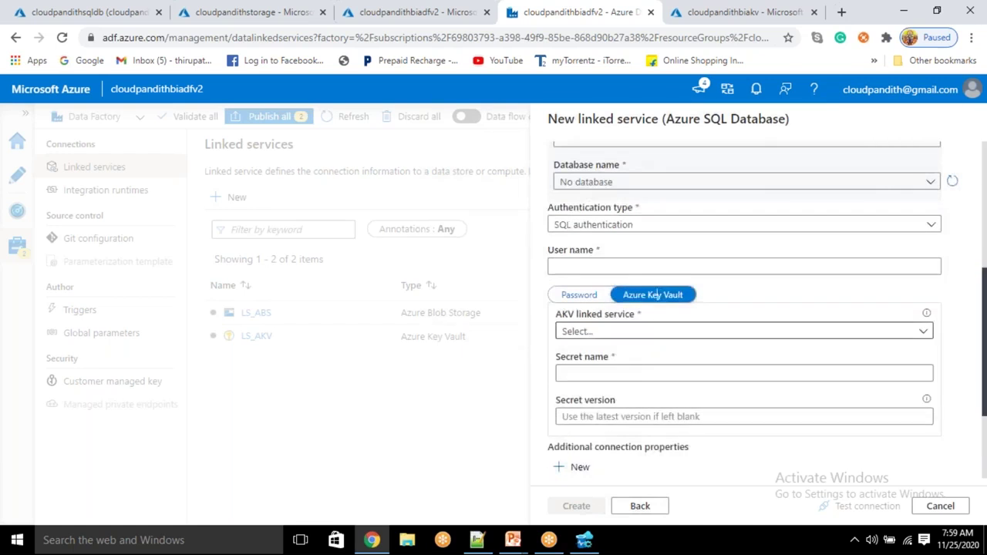
scroll(640, 371, up, 1)
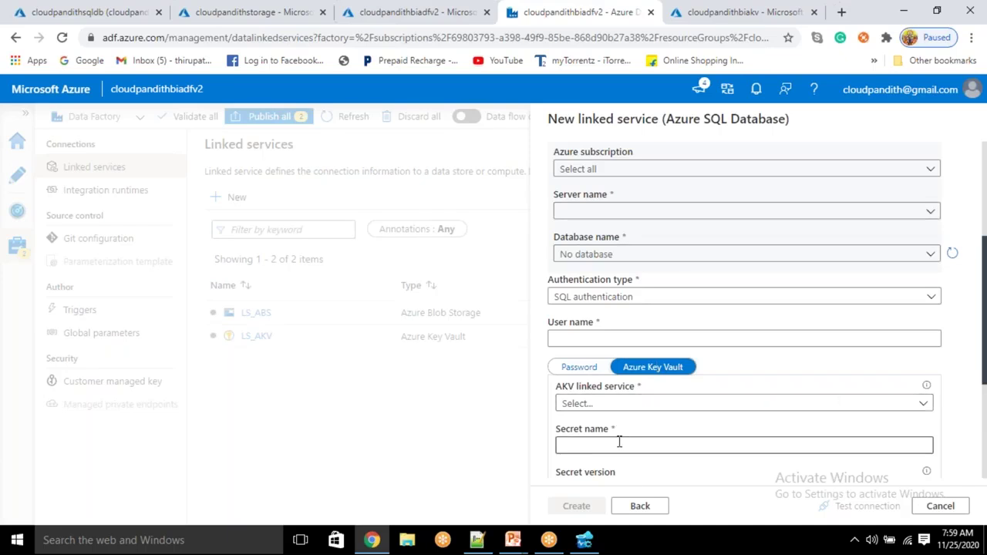
scroll(648, 332, up, 3)
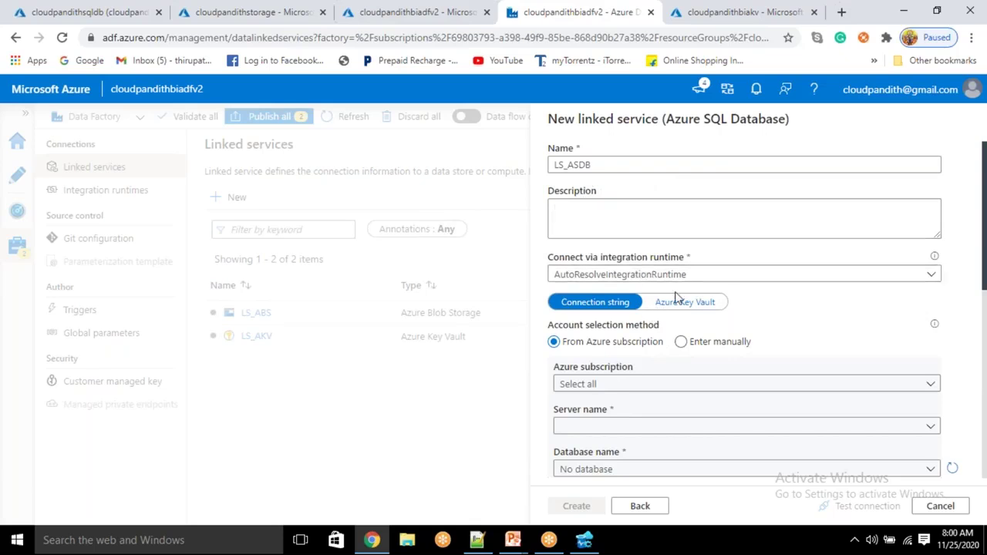
scroll(670, 347, down, 1)
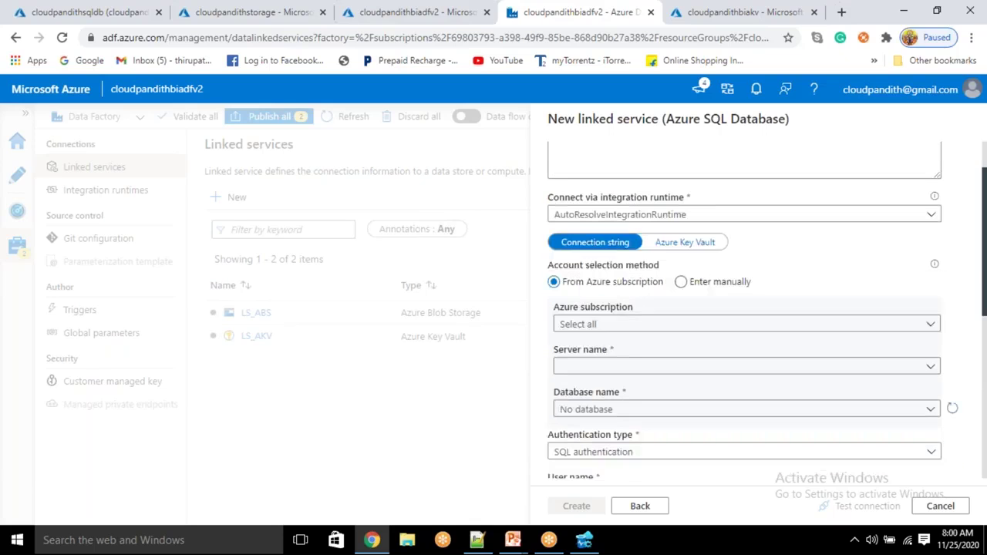
Point the linked service at cloudpandithsqldb on cloudpandithsqlserver under the Free Trial subscription.
click(594, 315)
click(595, 357)
click(590, 354)
click(588, 374)
scroll(598, 362, down, 1)
click(601, 324)
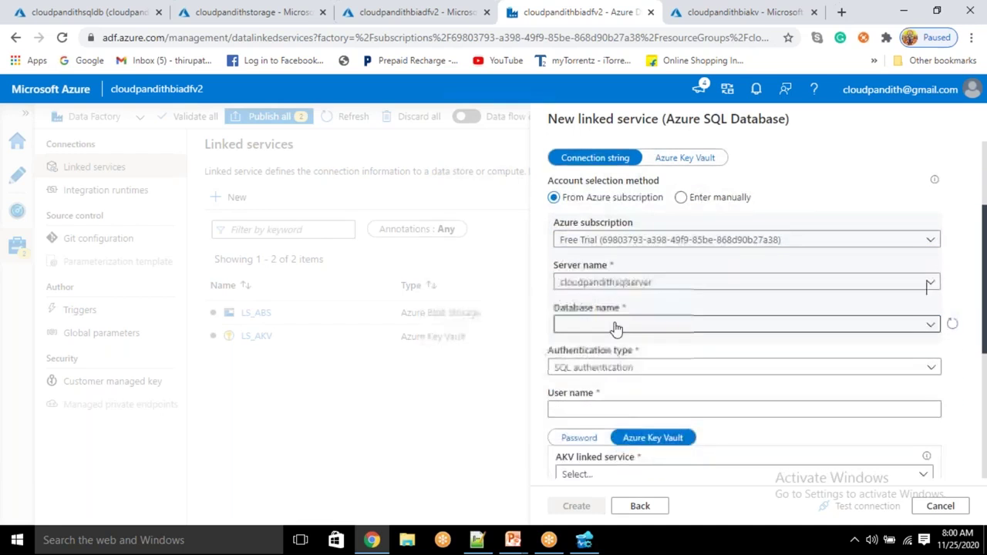
click(607, 348)
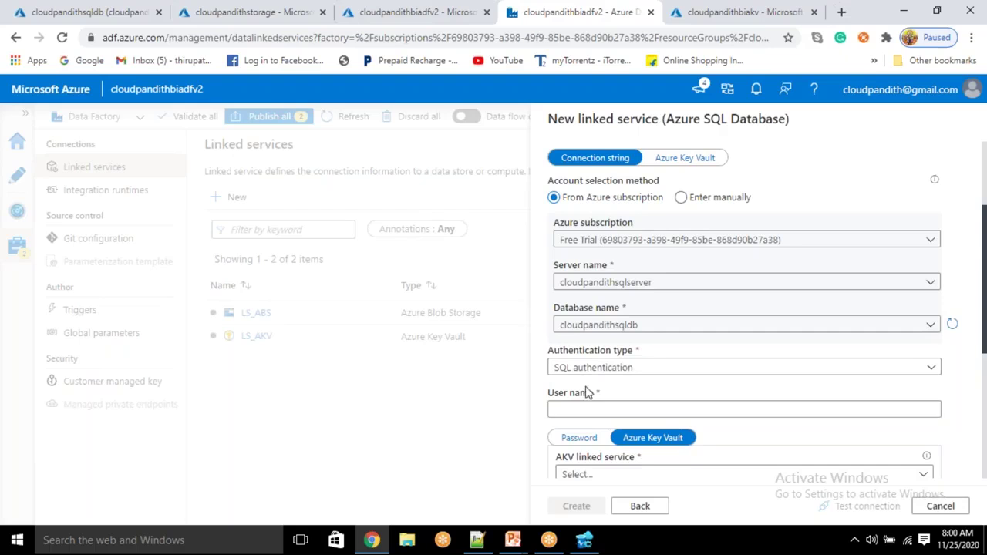
Clear and re-enter the database user name, then go to the key vault's Secrets page.
click(571, 411)
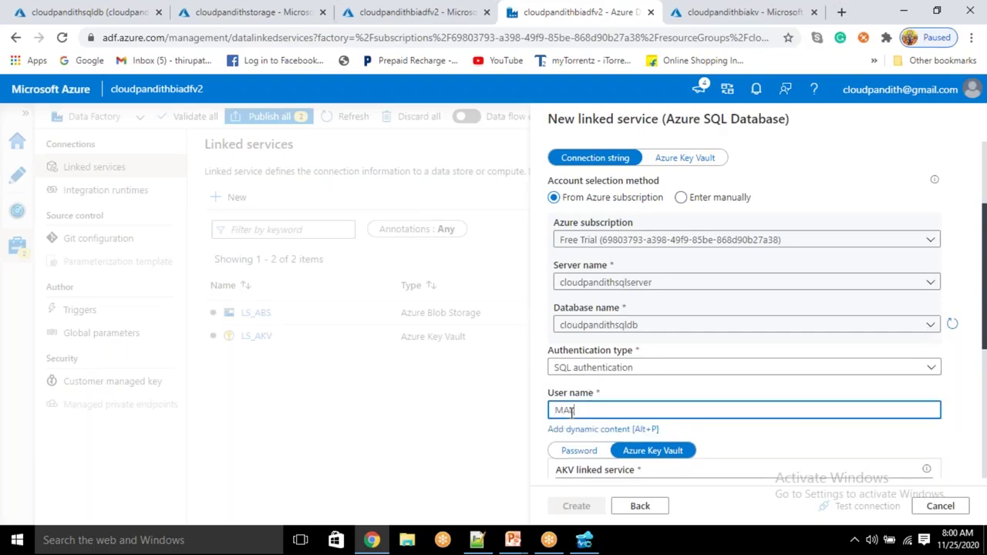
key(ctrl+a)
key(BackSpace)
scroll(637, 405, down, 1)
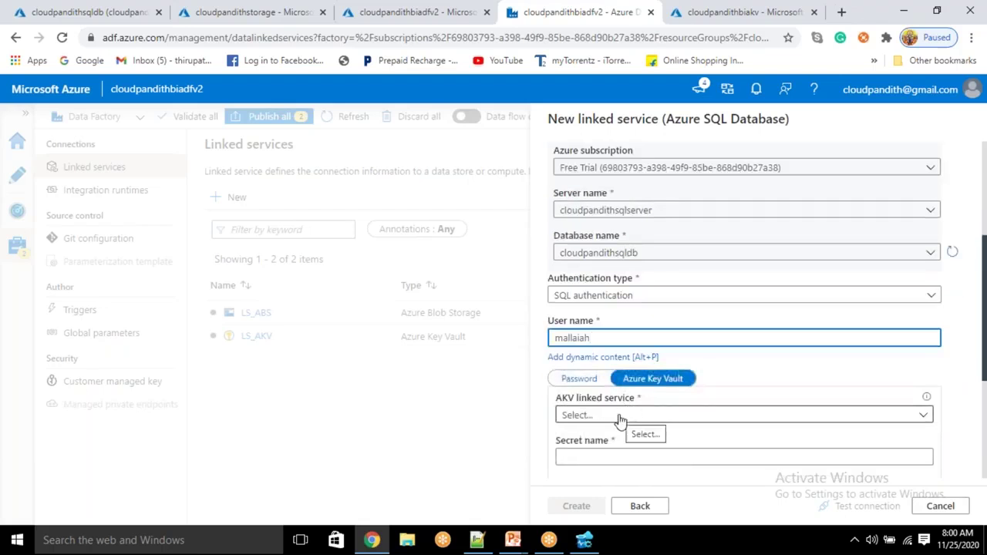
click(688, 14)
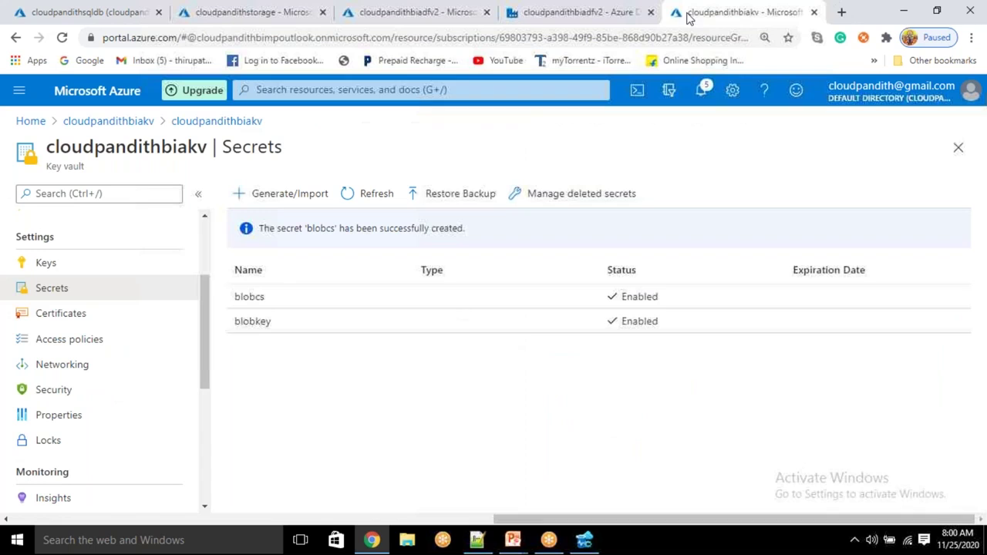
Create a new key vault secret named 'dbpassword' with the database password as its value.
click(279, 202)
click(255, 253)
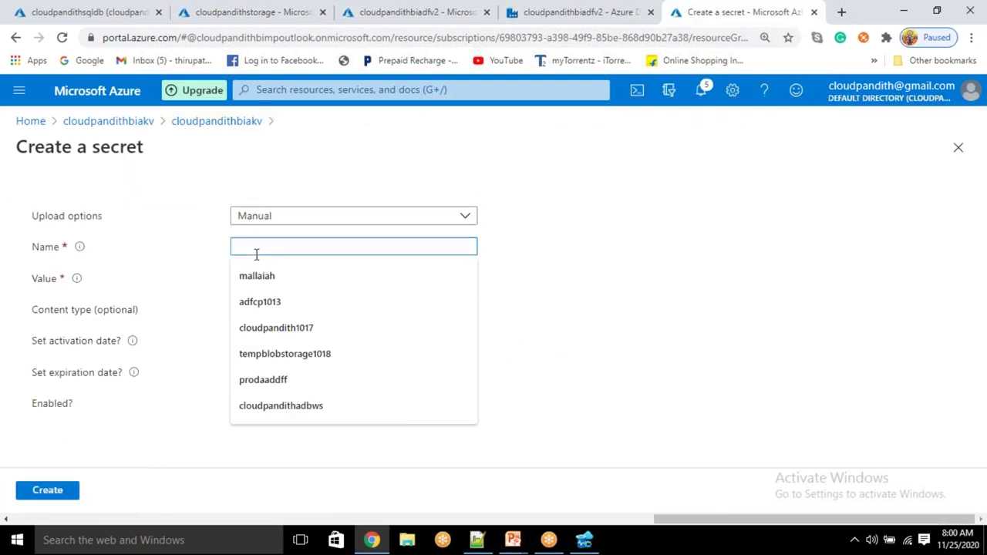
text(dbuser)
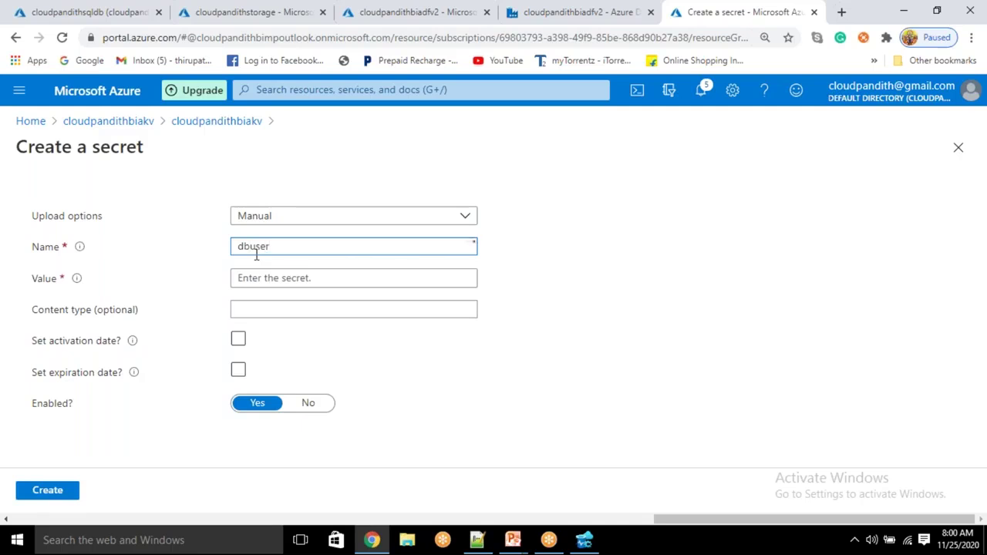
key(Tab)
text(••)
key(BackSpace)
key(BackSpace)
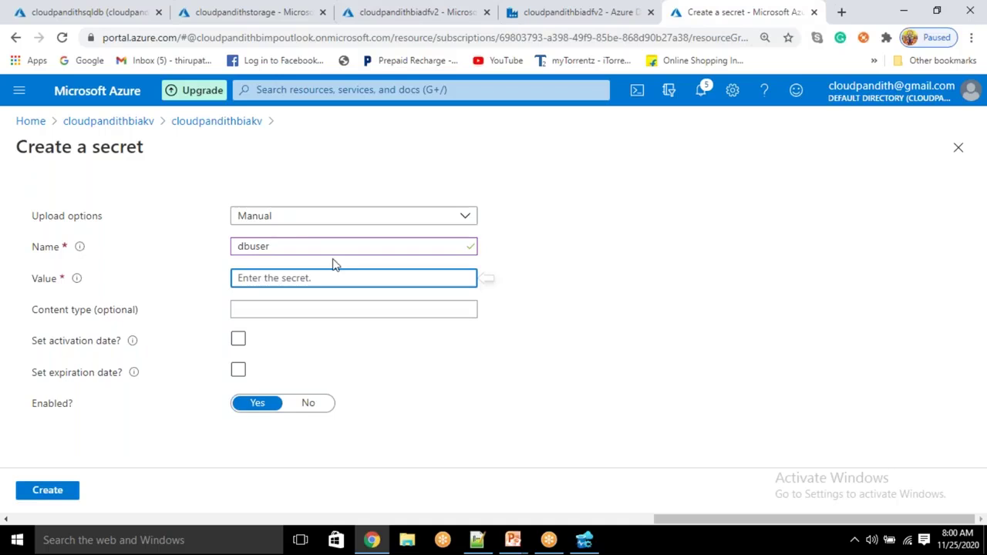
click(311, 247)
key(BackSpace)
key(BackSpace)
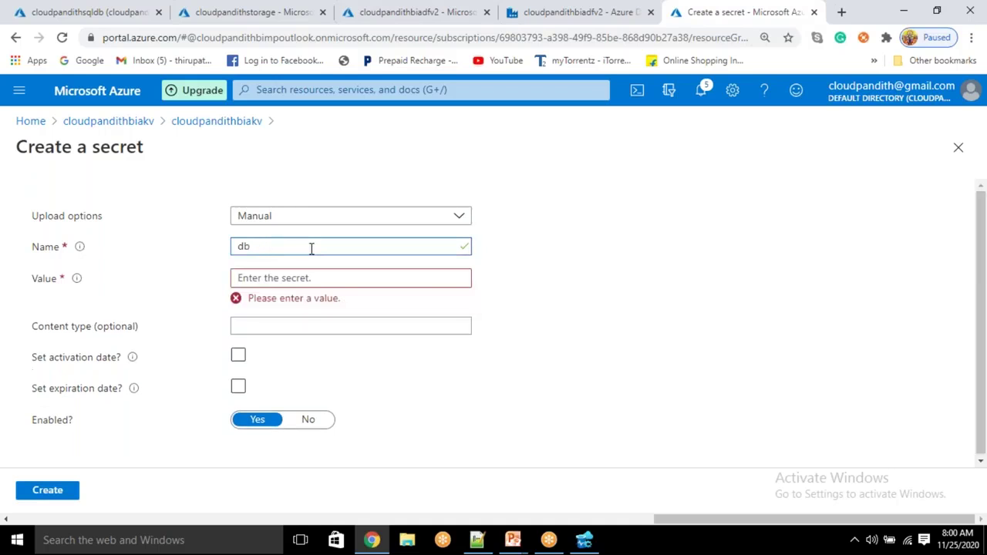
text(password)
key(Tab)
text(***)
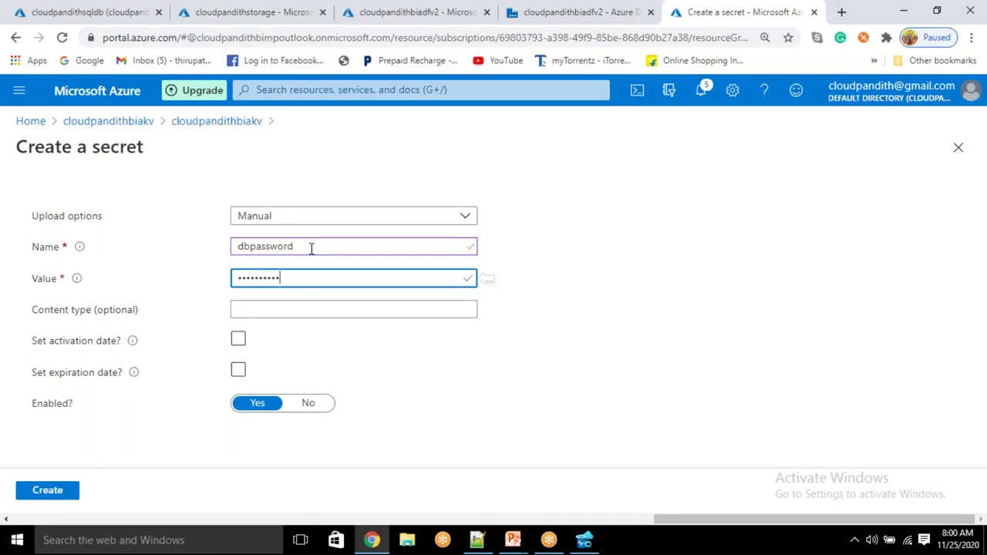
click(51, 493)
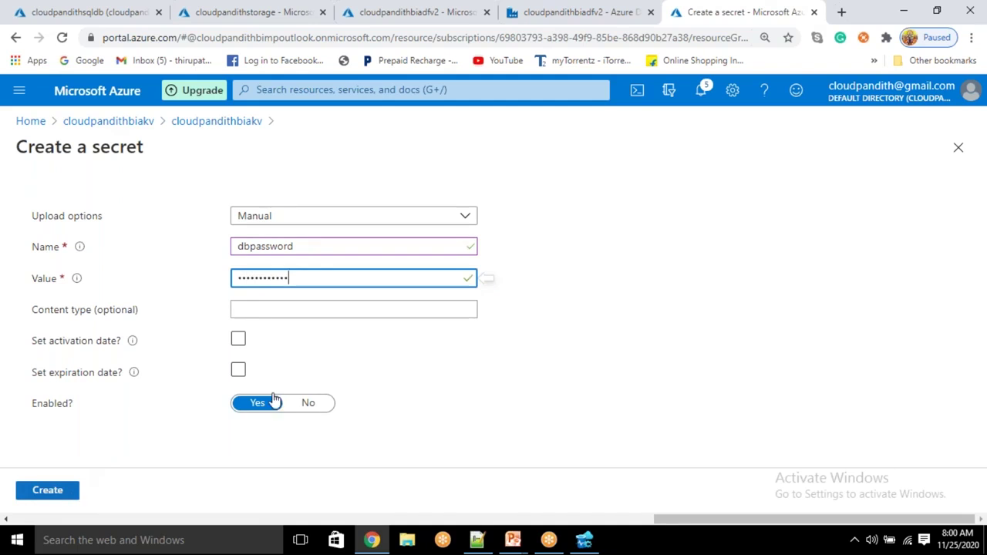
Back in Data Factory, set the linked service's key vault connection to LS_AKV.
click(574, 12)
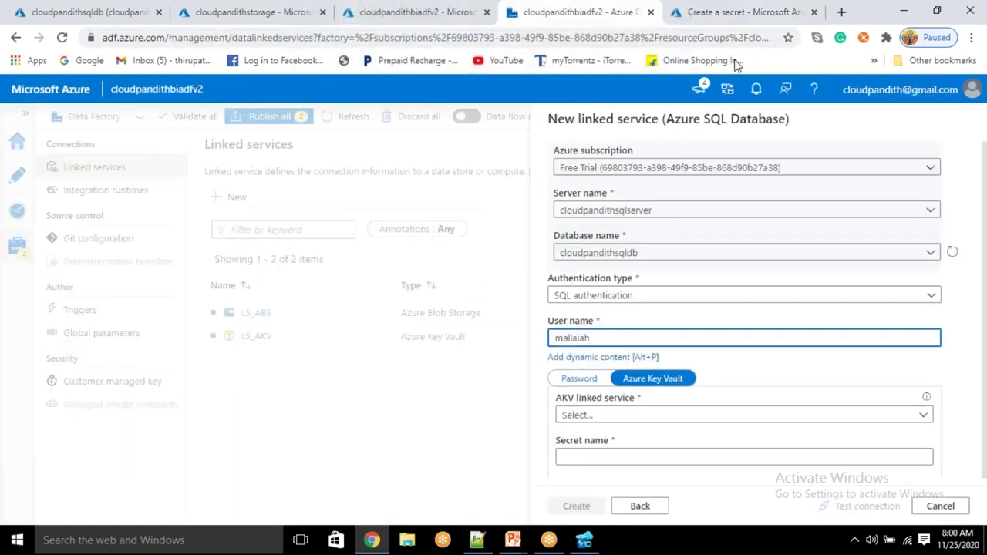
scroll(659, 392, down, 1)
scroll(659, 392, down, 1)
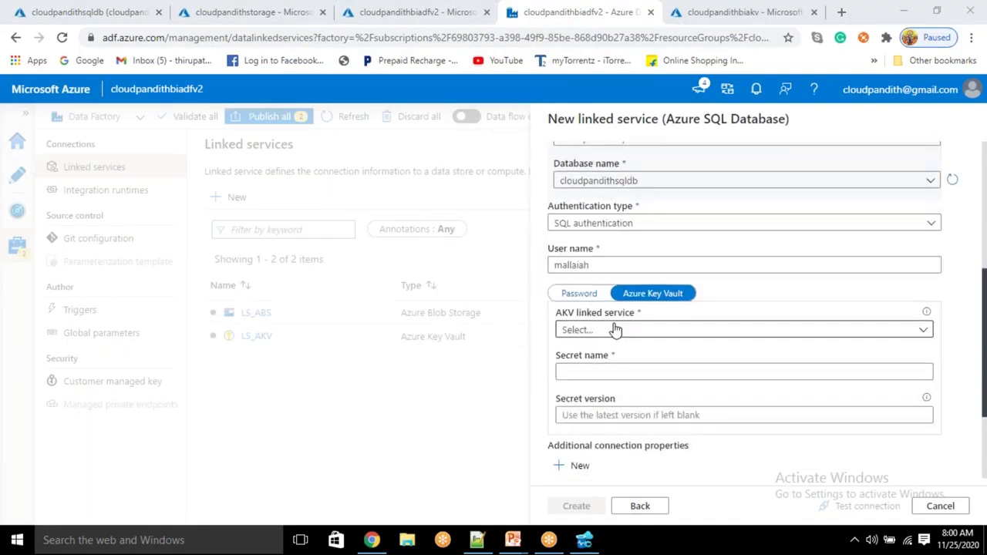
click(612, 330)
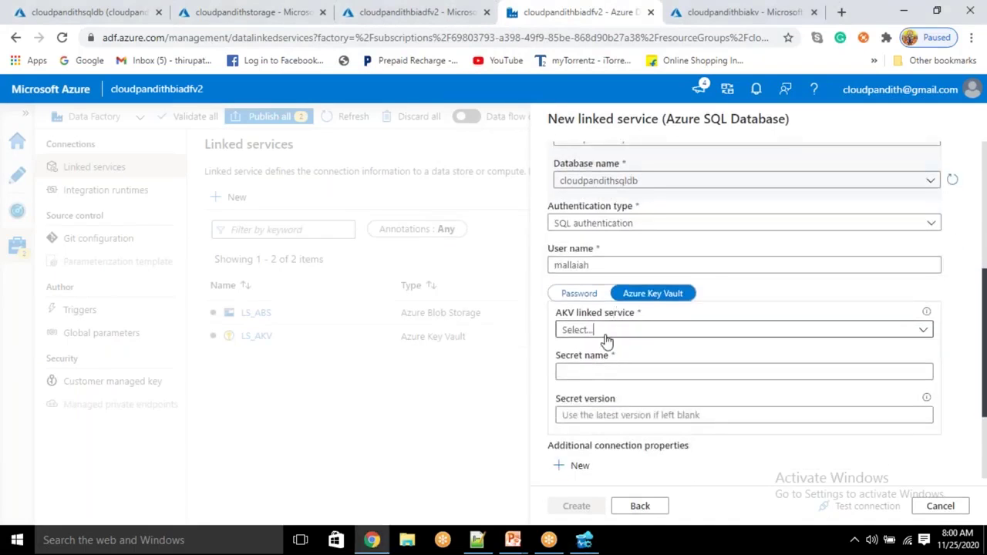
click(605, 333)
click(587, 422)
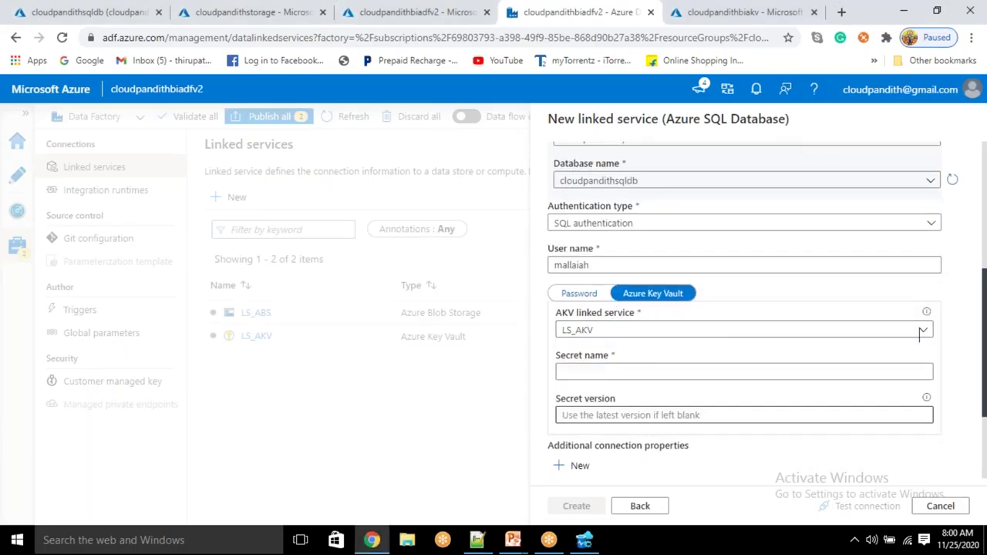
Set the secret name to dbpassword, test the connection, and view the failure details.
click(591, 374)
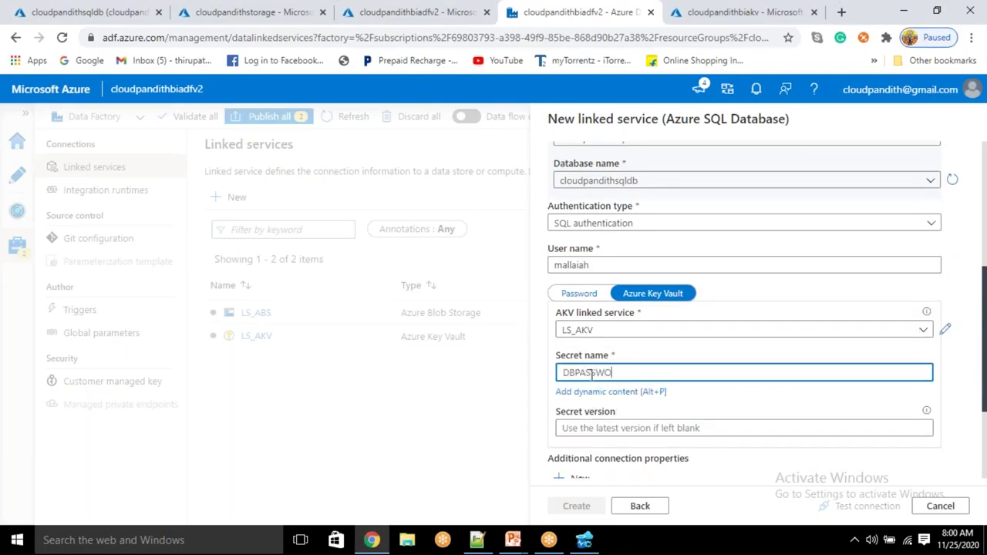
key(ctrl+a)
key(BackSpace)
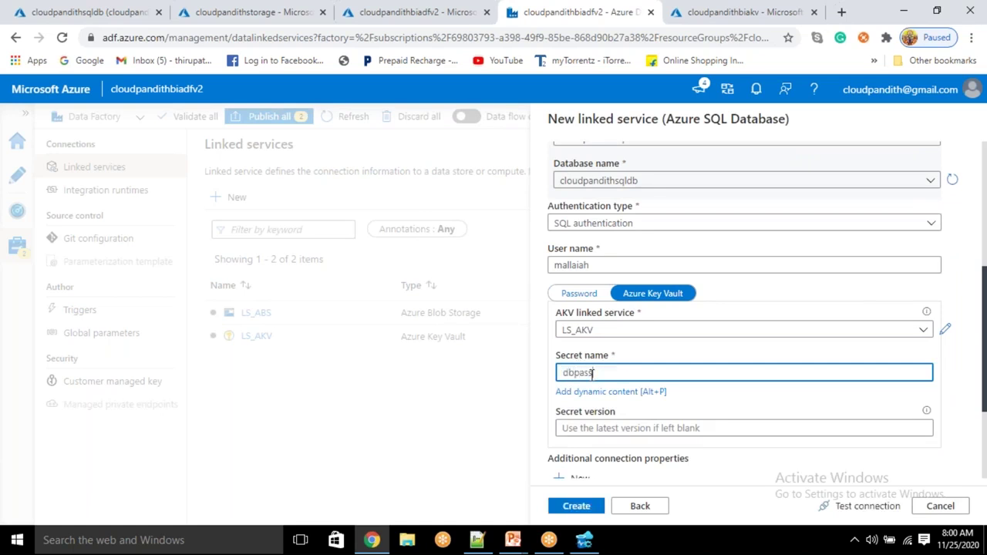
text(dbpassword)
click(867, 506)
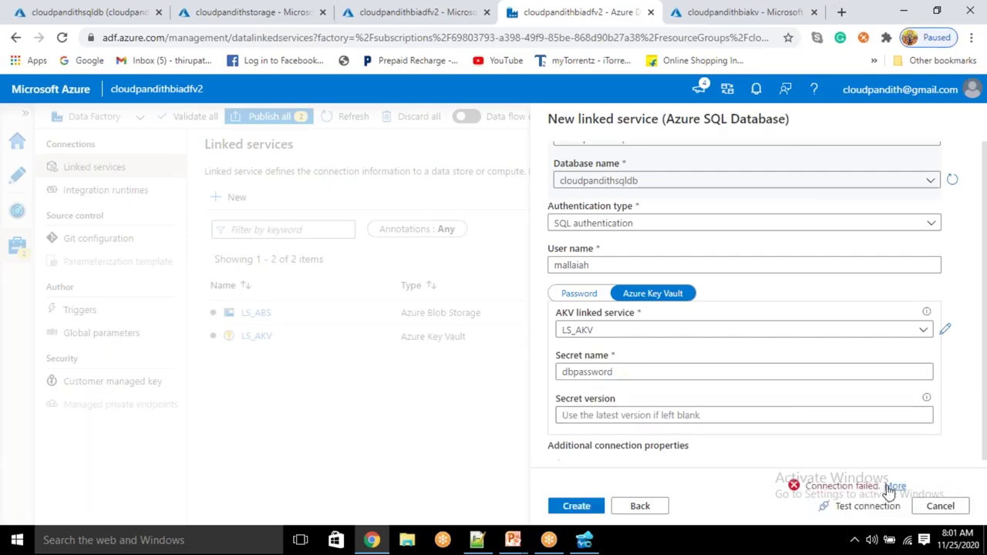
click(894, 486)
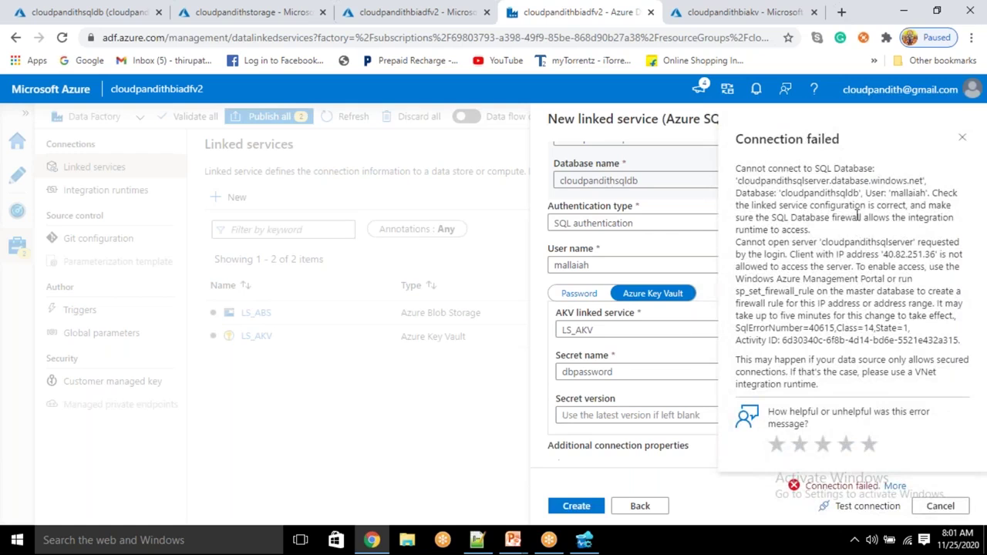
drag(886, 254, 925, 254)
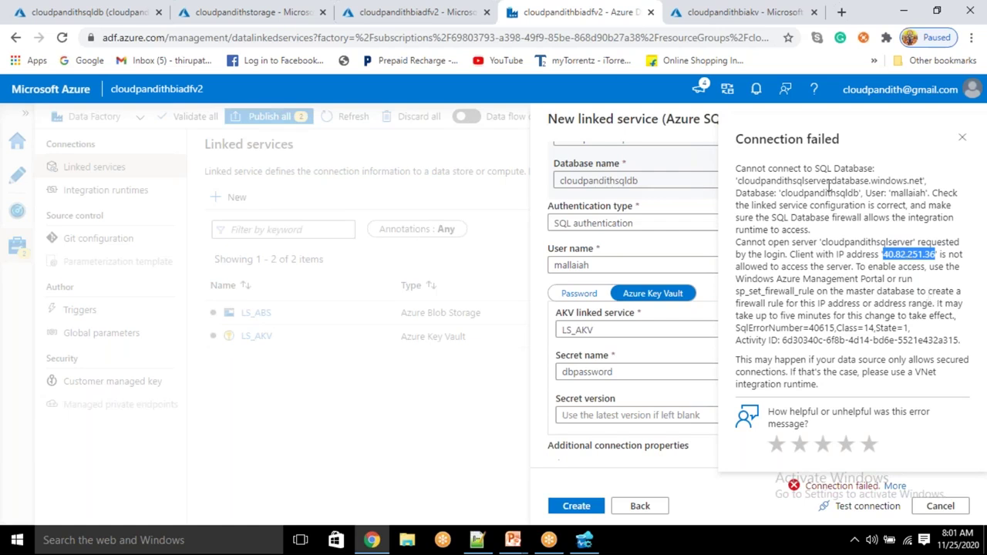
click(285, 8)
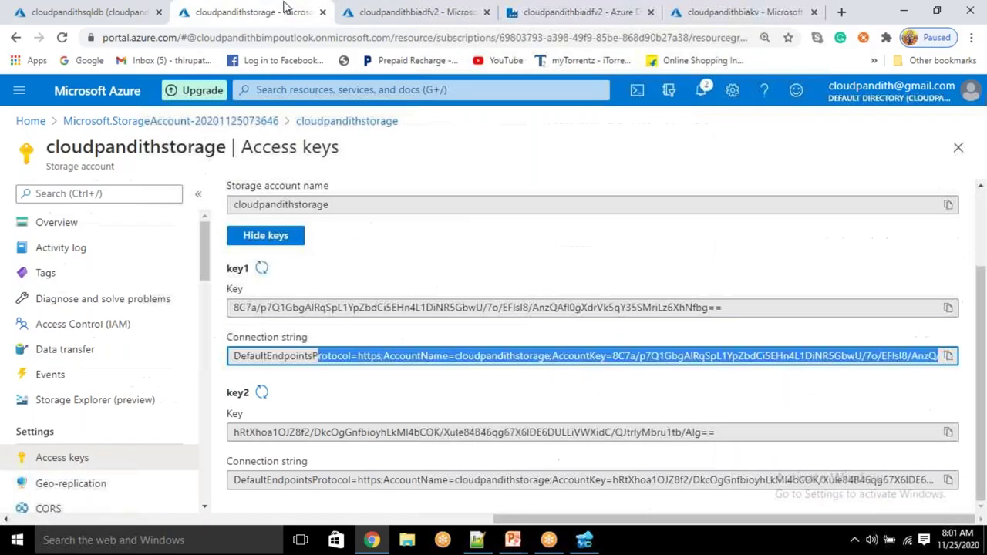
Open cloudpandithsqlserver's firewall settings, add a client IP rule, then delete it.
click(385, 10)
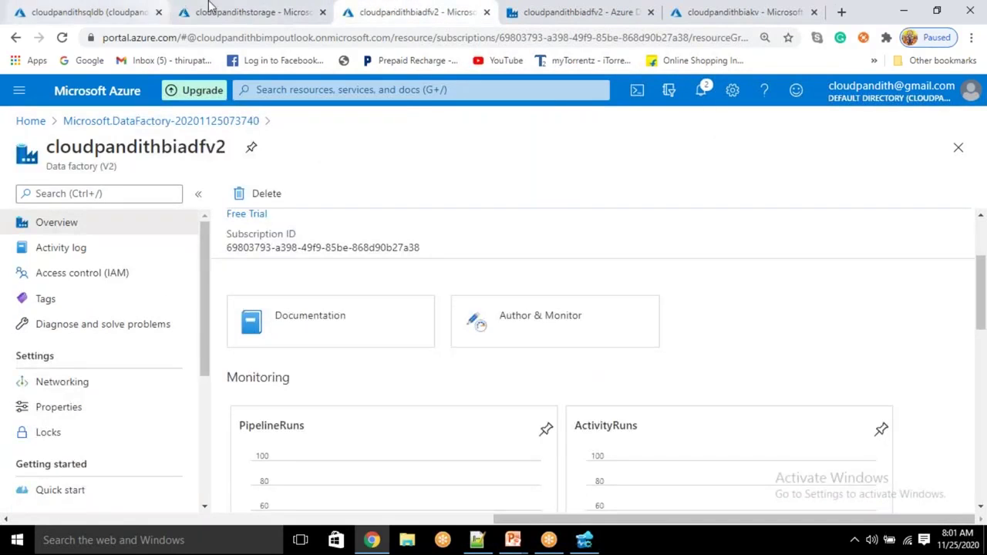
click(231, 9)
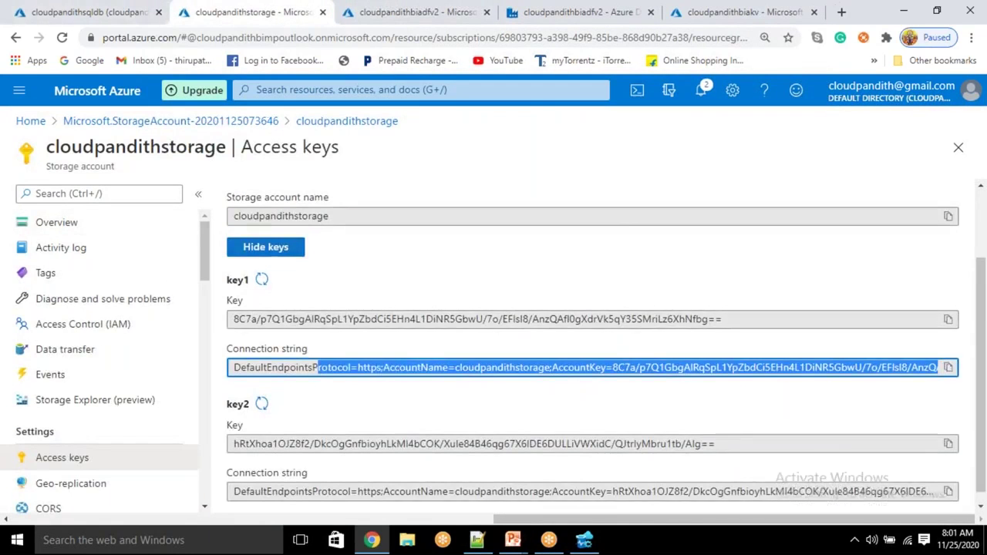
click(97, 9)
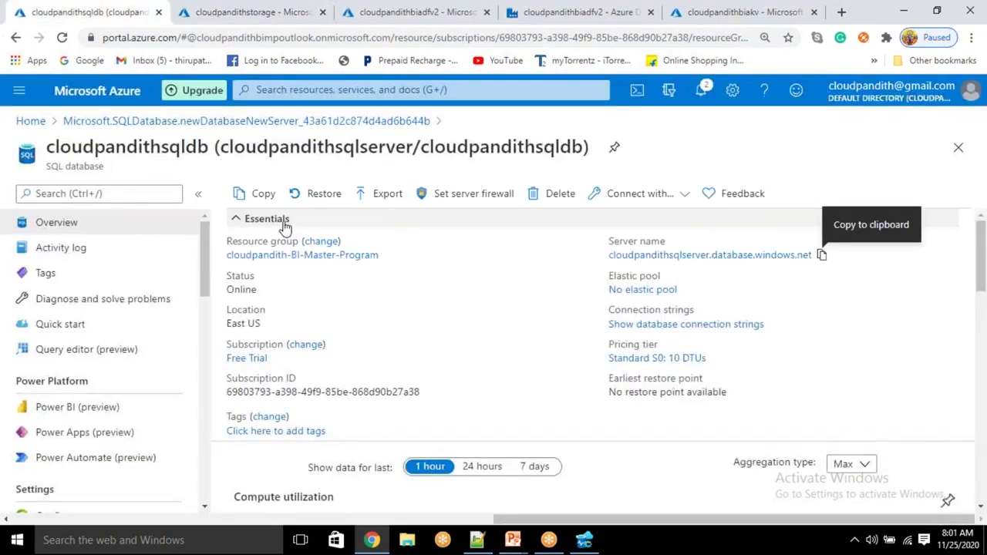
click(452, 193)
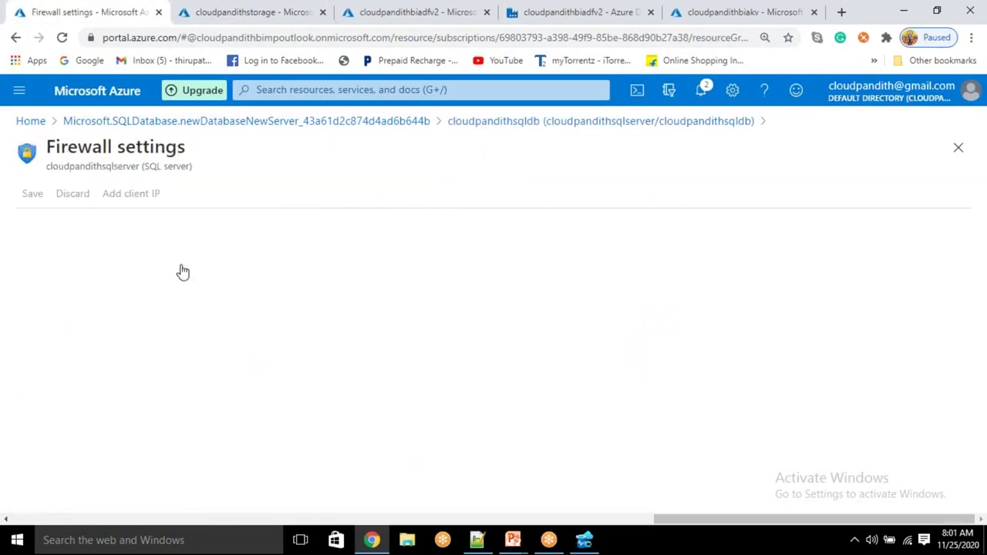
scroll(235, 284, down, 1)
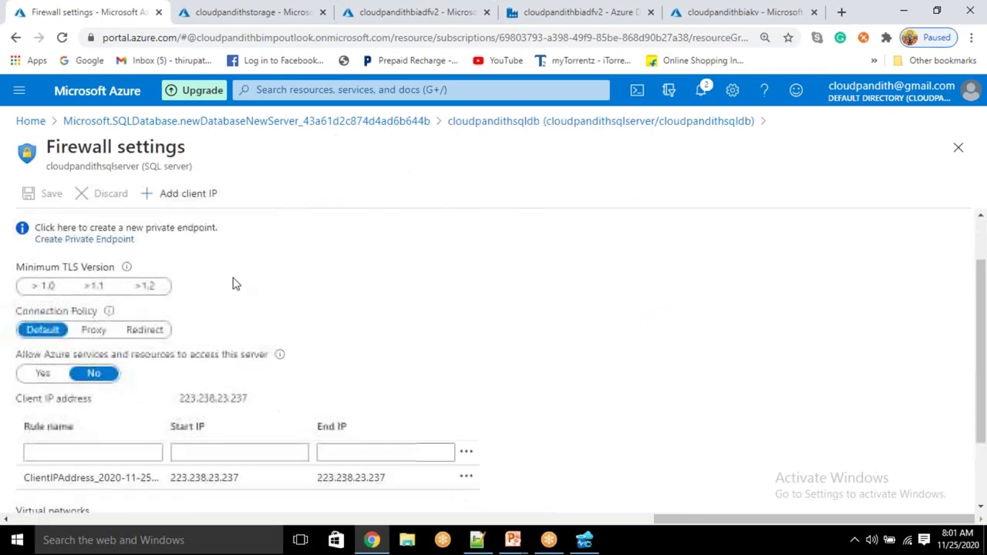
click(152, 194)
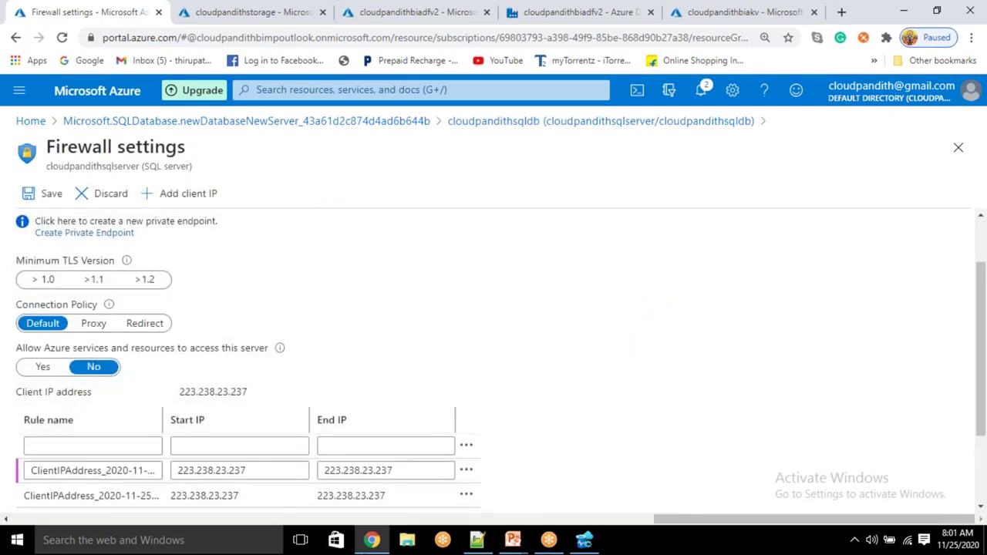
drag(178, 389, 266, 381)
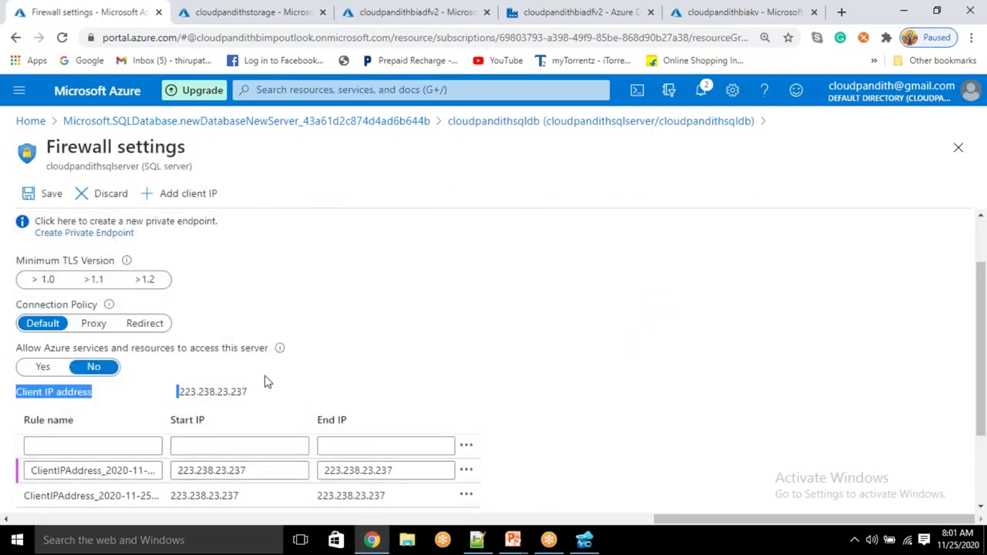
click(468, 469)
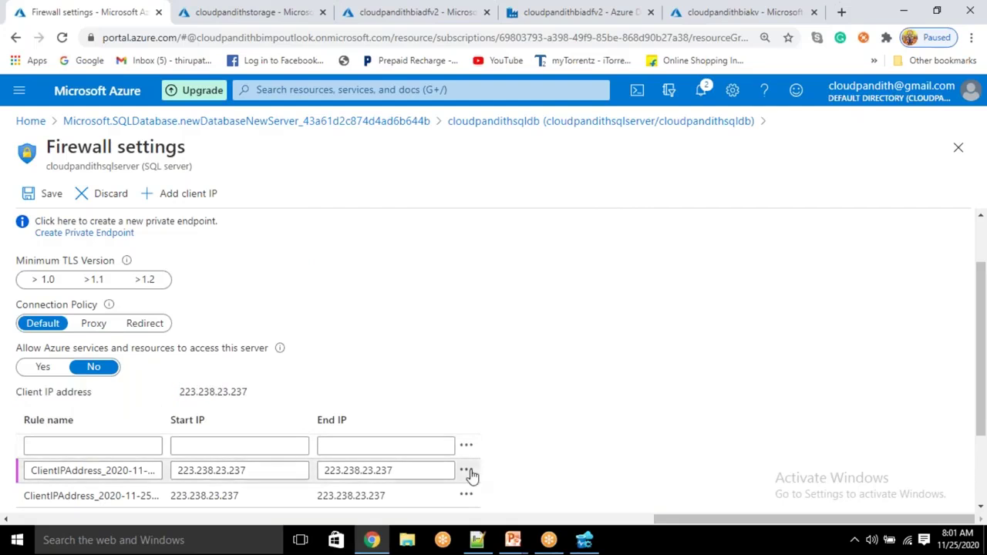
click(469, 472)
click(502, 495)
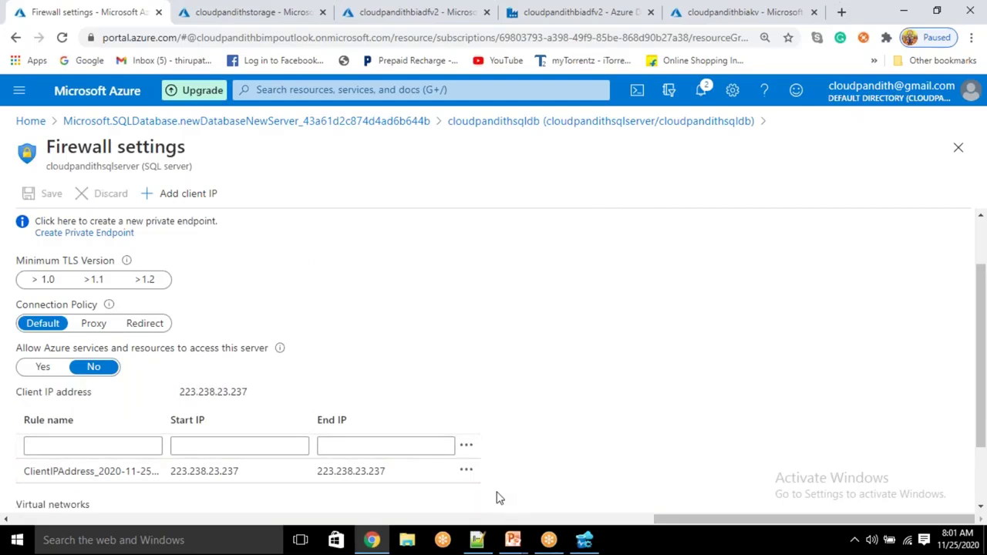
Set Allow Azure services to Yes and save the firewall change.
click(42, 370)
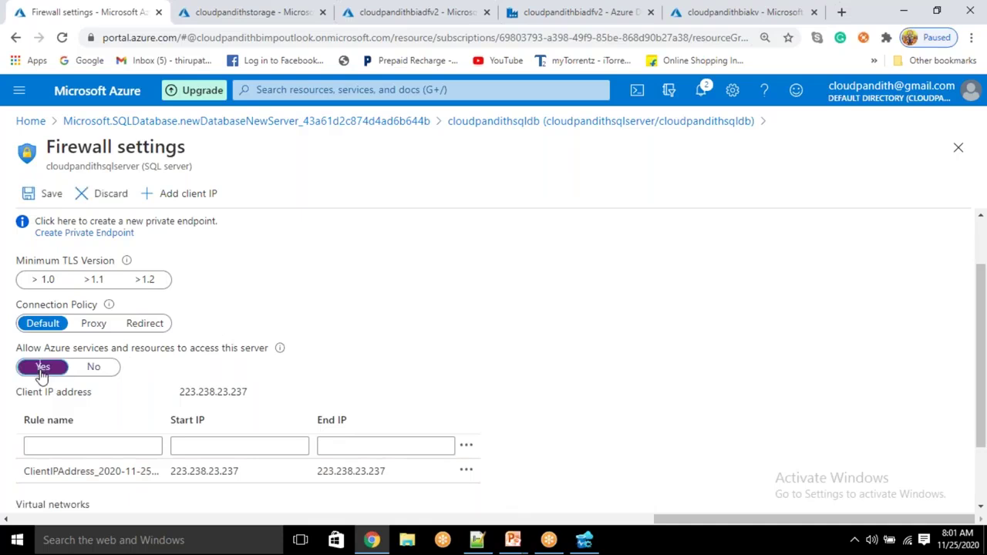
click(40, 194)
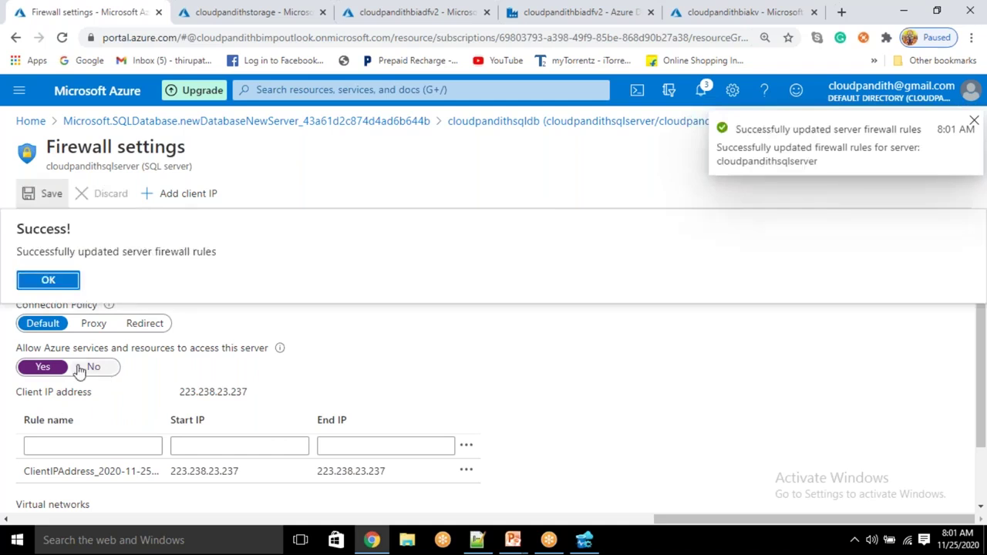
click(45, 282)
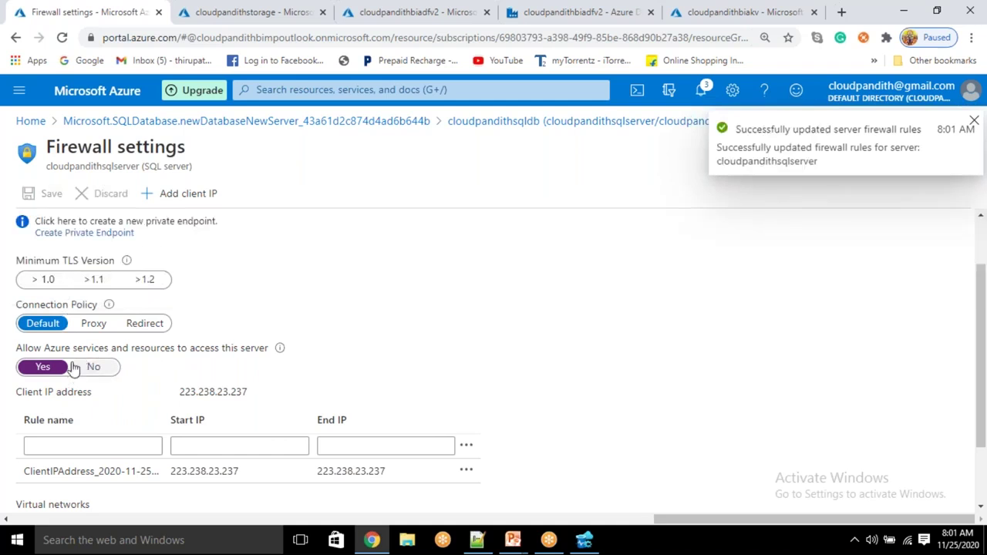
click(532, 10)
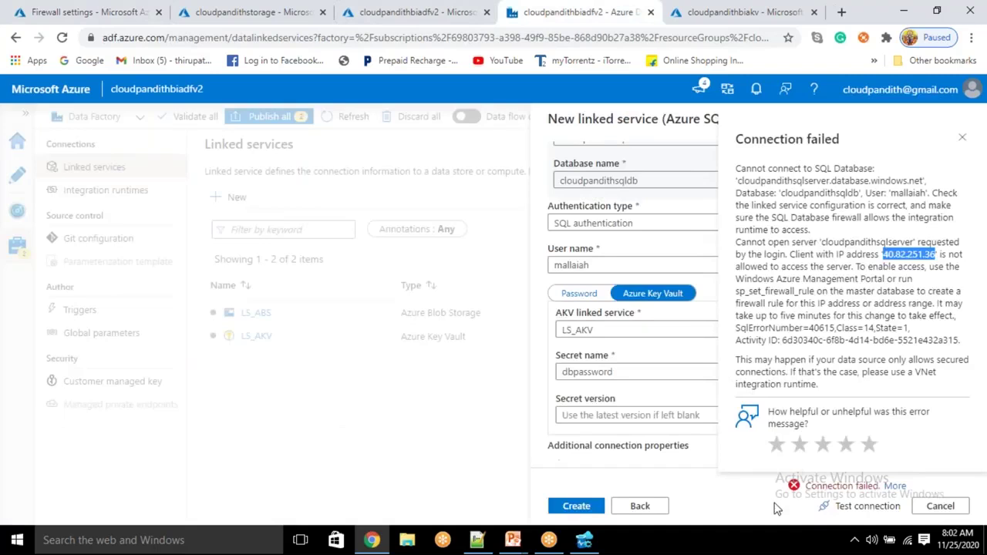
Retest the LS_ASDB connection, rechecking the firewall settings tab, until it reports success.
click(843, 509)
click(843, 506)
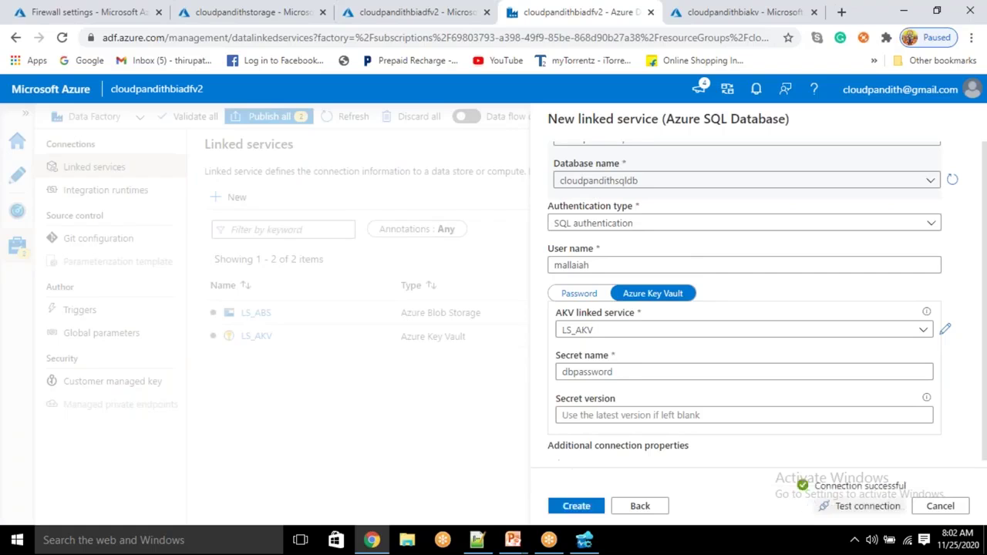
click(35, 7)
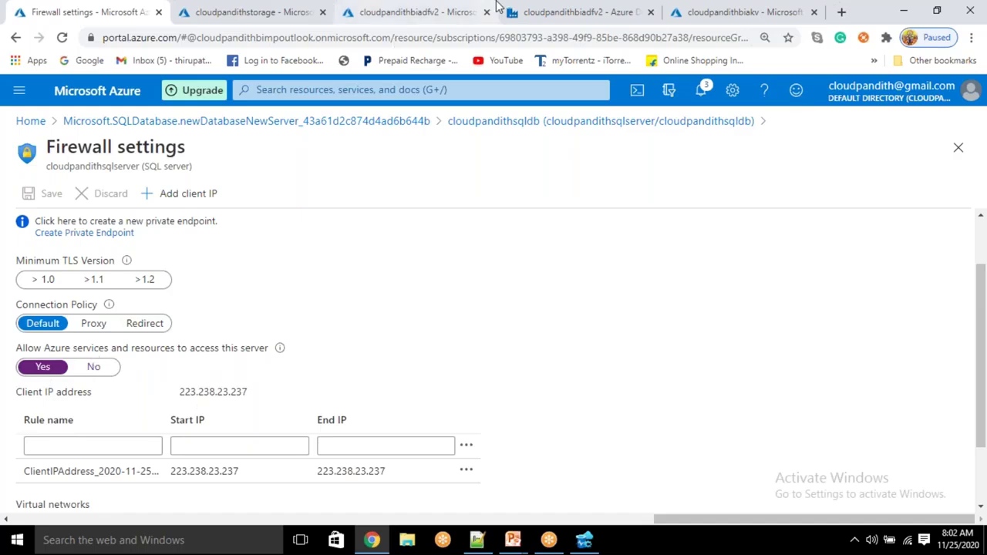
click(550, 11)
click(33, 9)
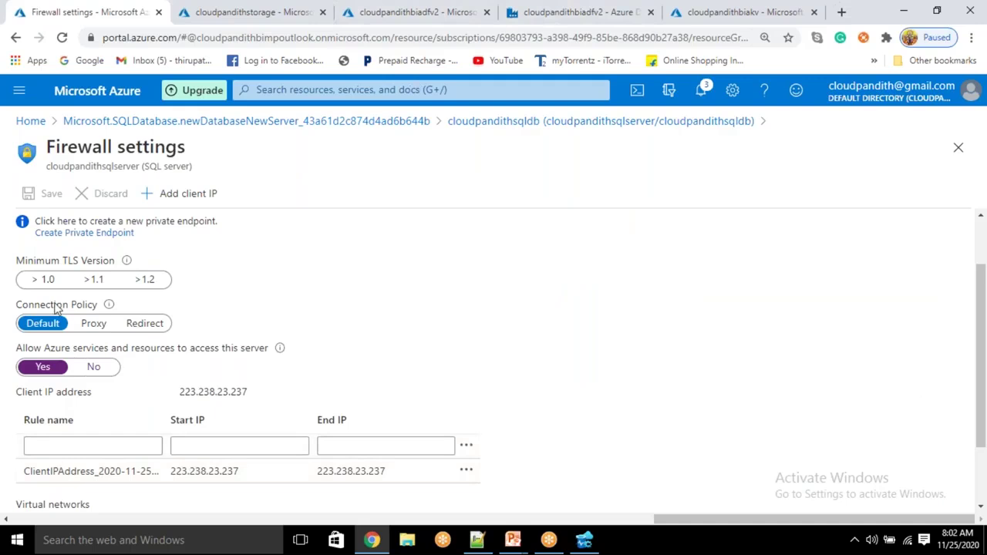
click(550, 12)
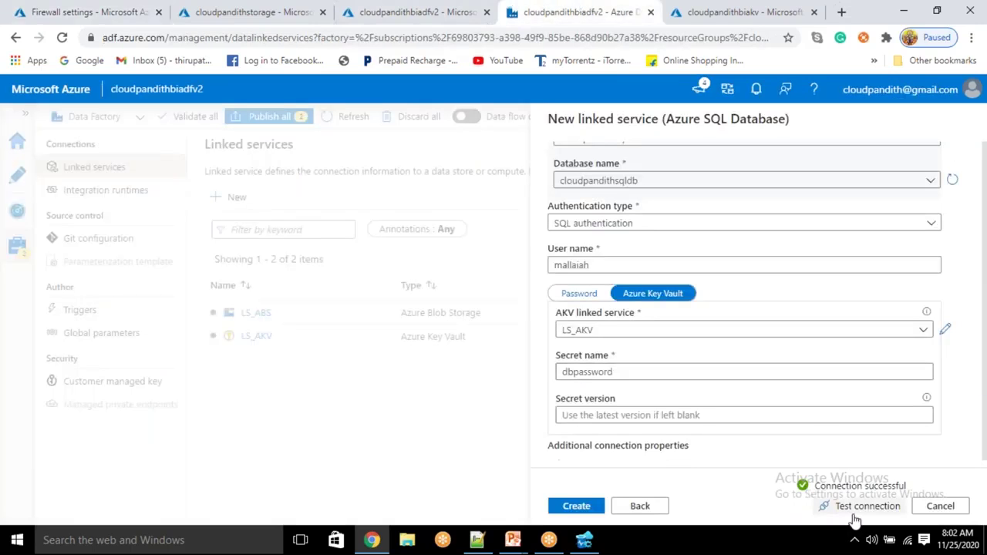
scroll(694, 347, down, 1)
scroll(709, 379, up, 3)
scroll(709, 378, down, 2)
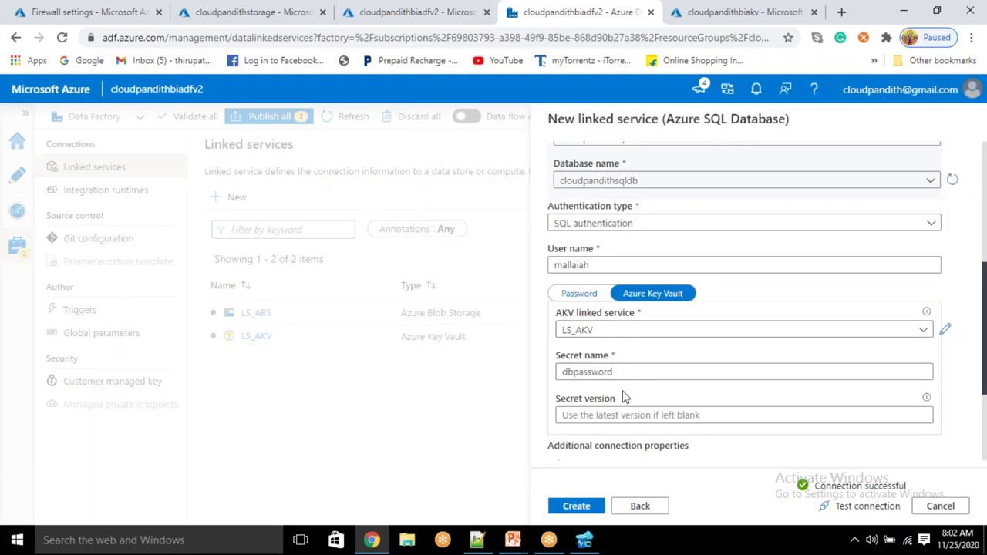
scroll(623, 398, up, 3)
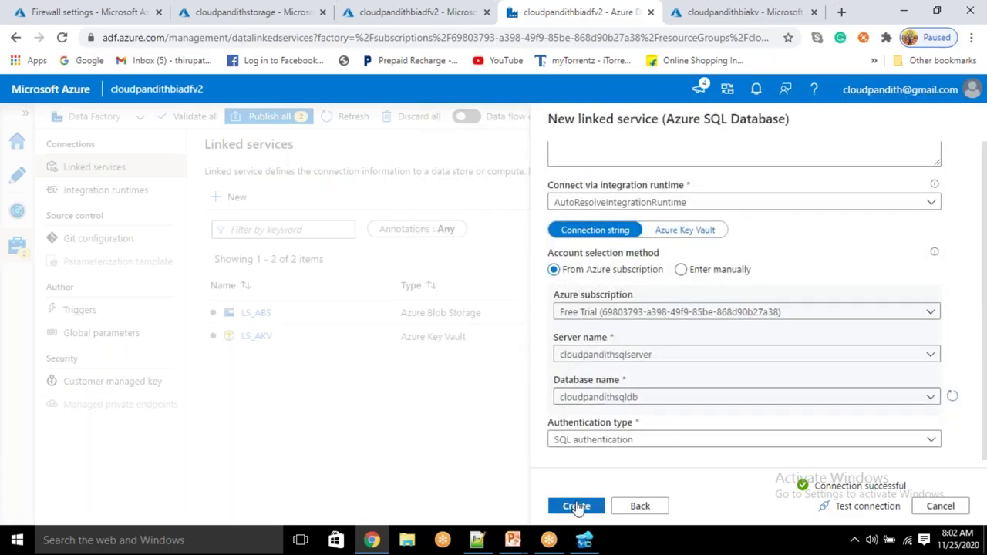
Try creating LS_ASDB, read the unpublished LS_AKV error, and discard the linked service.
click(575, 507)
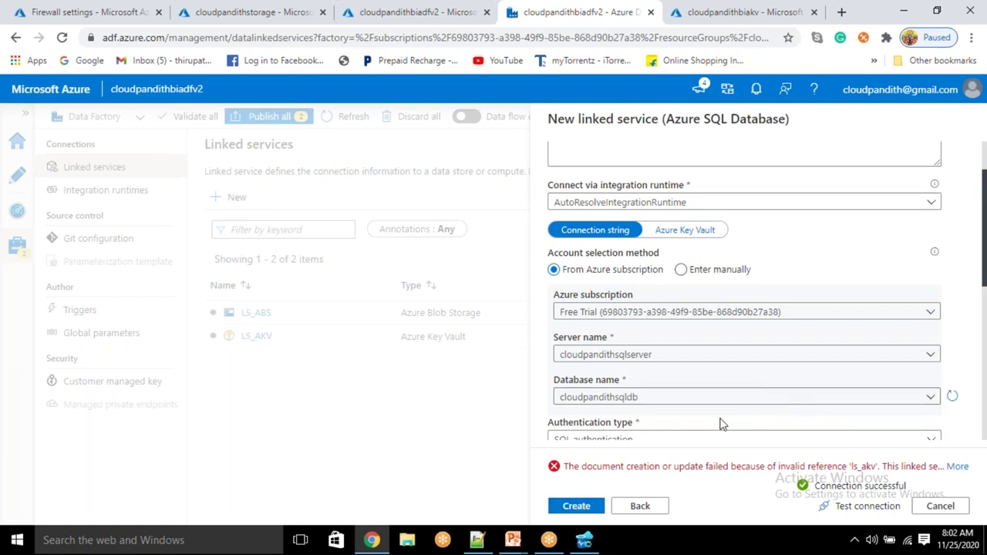
scroll(721, 423, down, 1)
scroll(721, 424, down, 2)
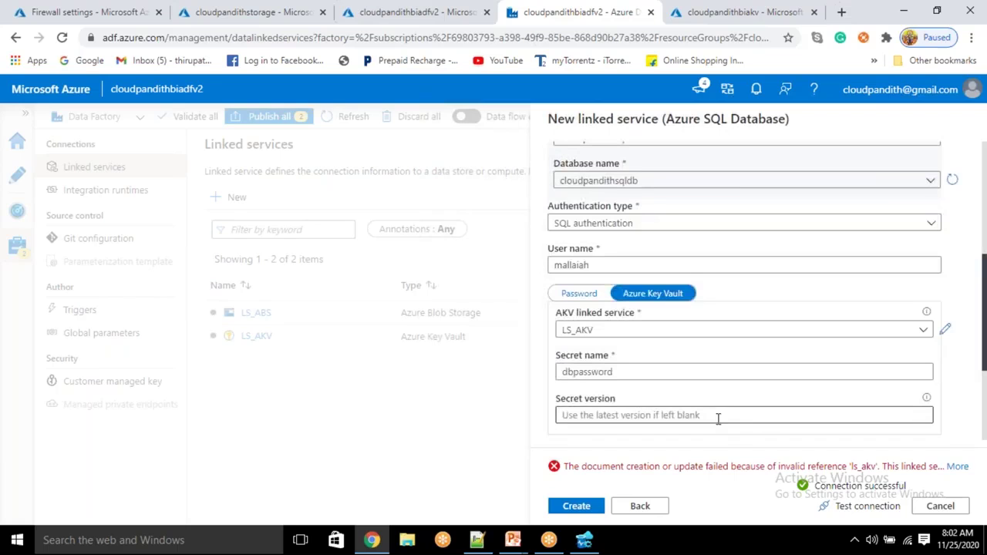
click(957, 467)
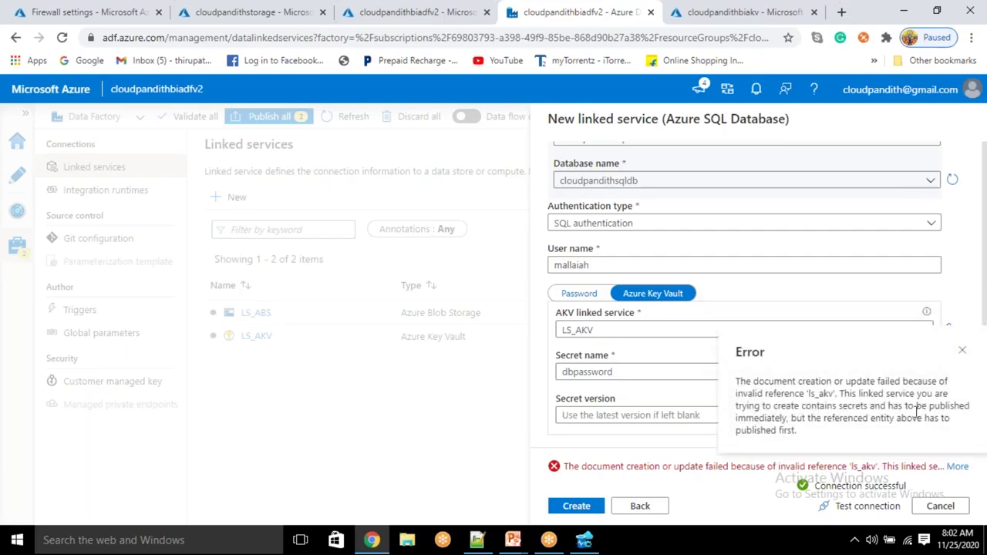
click(956, 514)
click(953, 510)
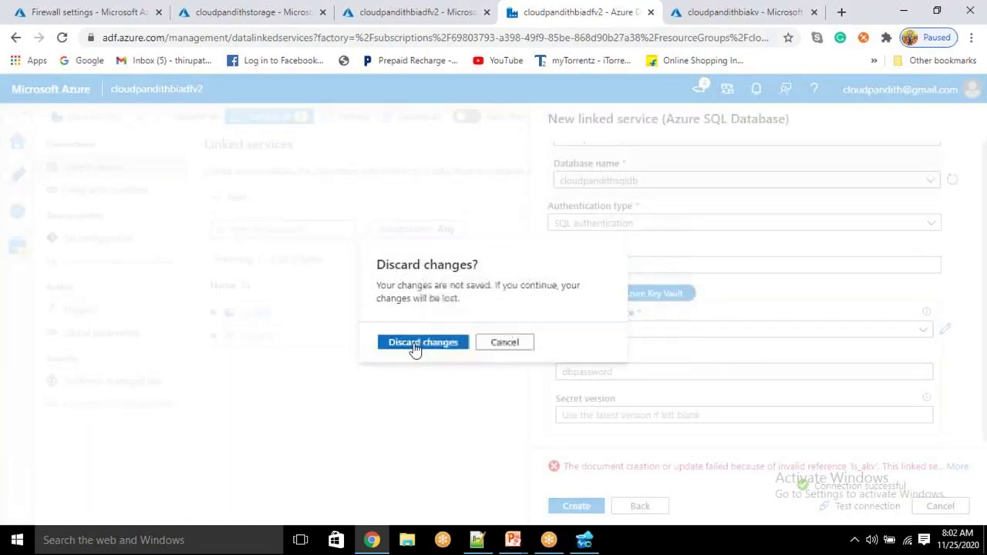
click(416, 344)
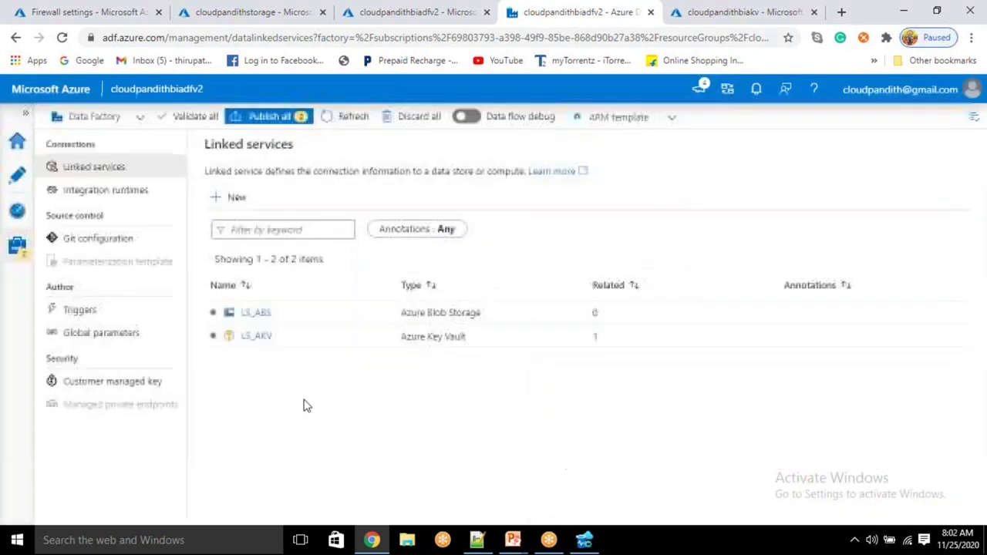
Publish the pending LS_AKV and LS_ABS linked services, then start a new linked service.
click(278, 126)
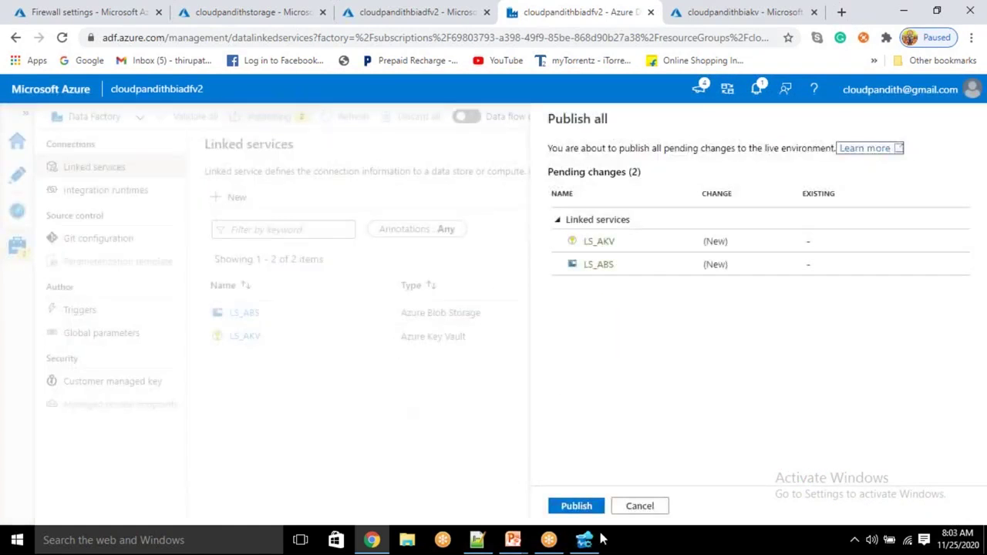
click(577, 506)
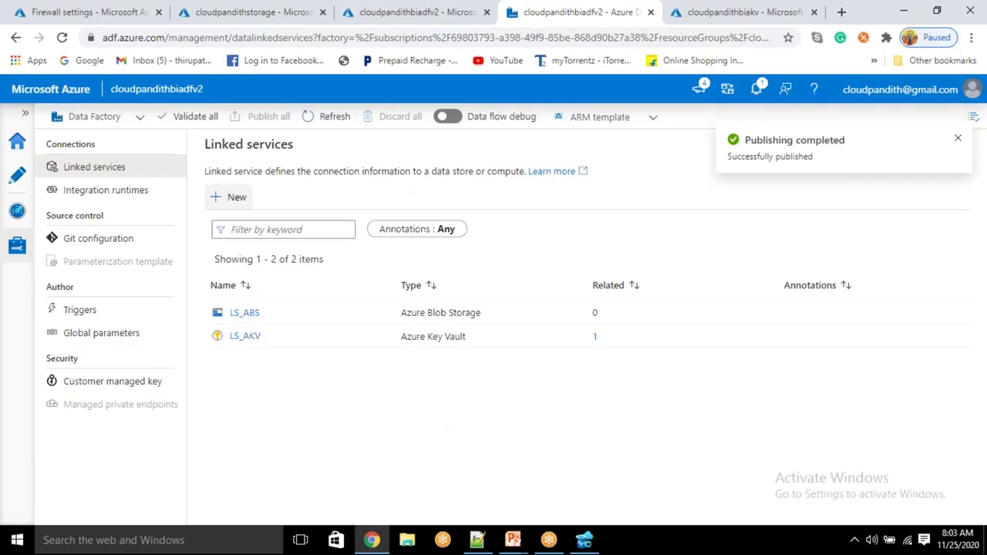
click(228, 202)
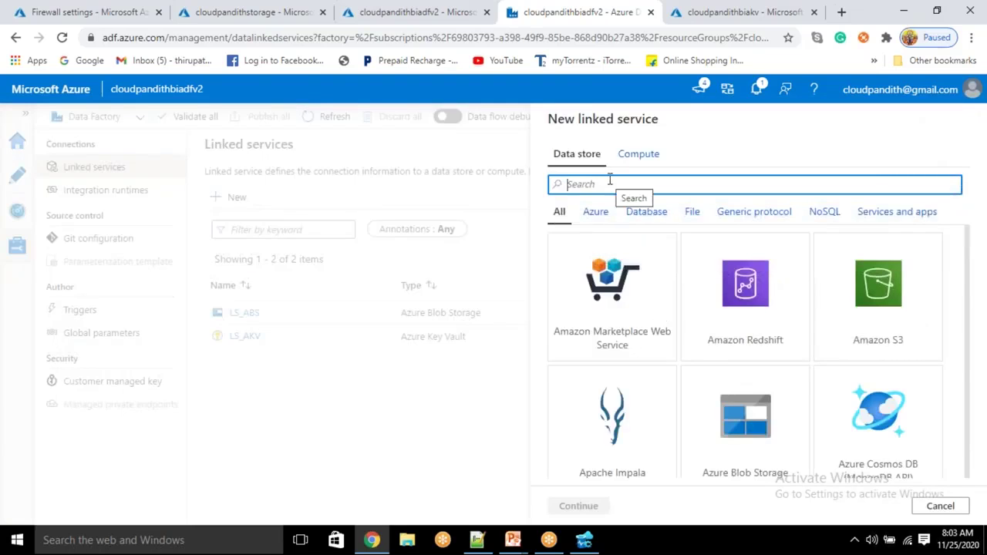
Choose the Azure SQL Database data store and replace the default name with LS_ASDB_Password.
text(sql data)
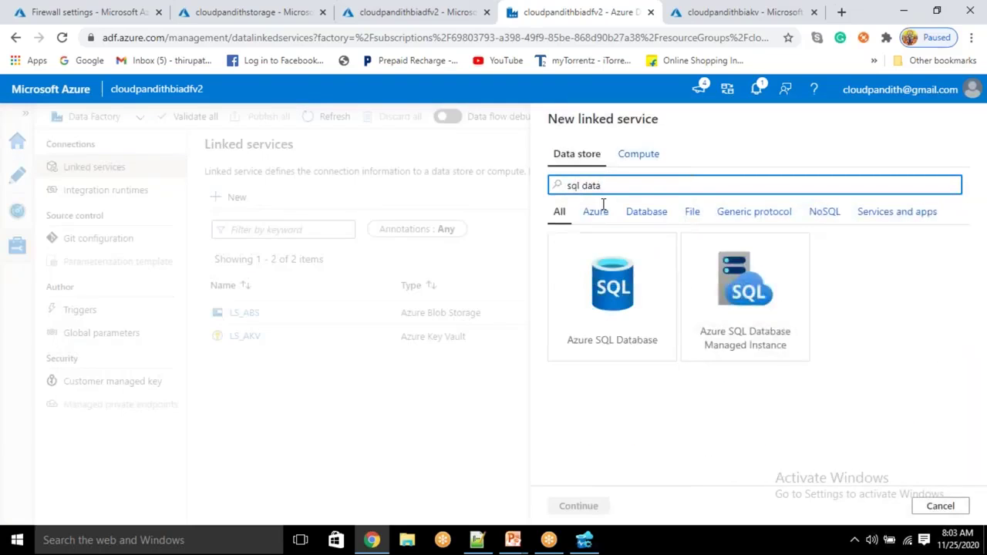
click(606, 346)
click(578, 507)
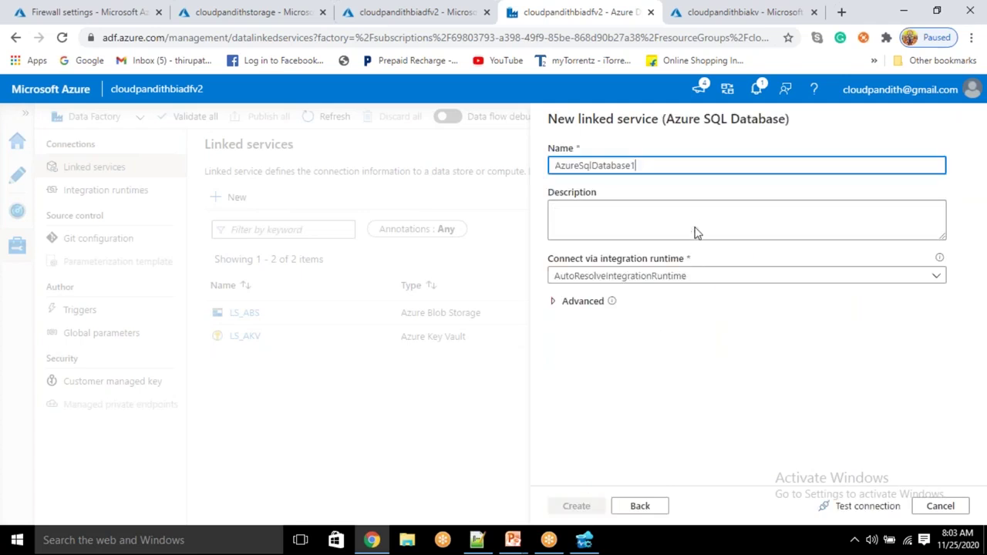
key(ctrl+a)
key(BackSpace)
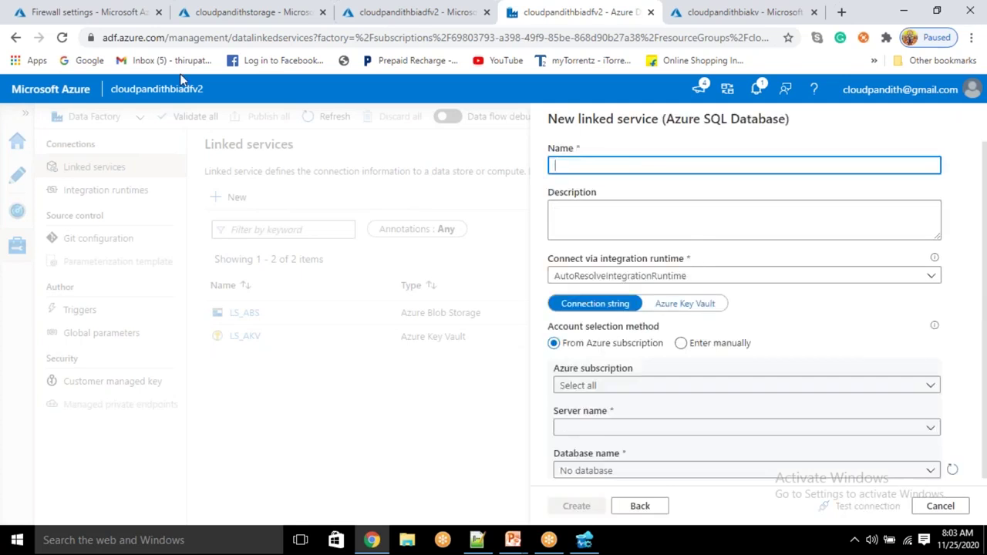
text(LS_ASDB_Password)
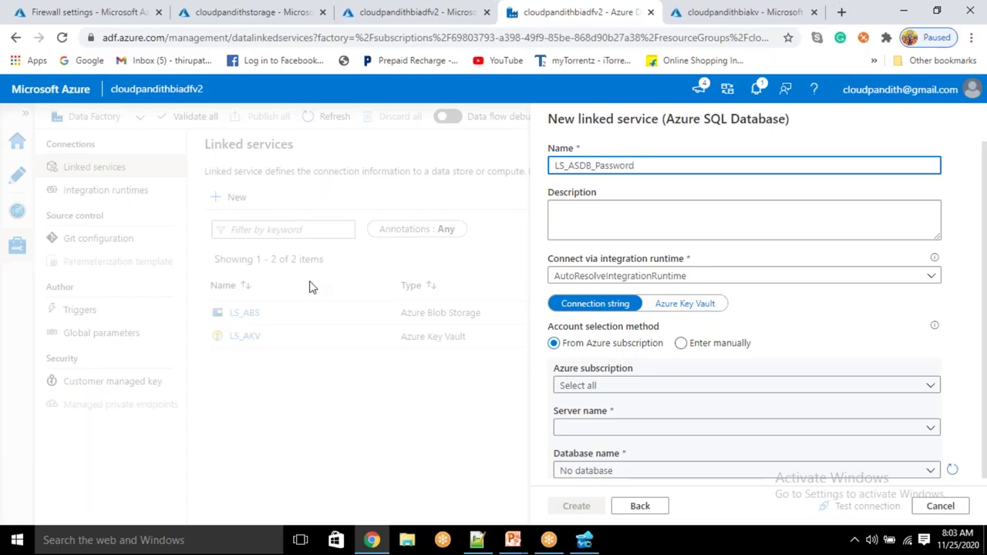
scroll(663, 401, down, 2)
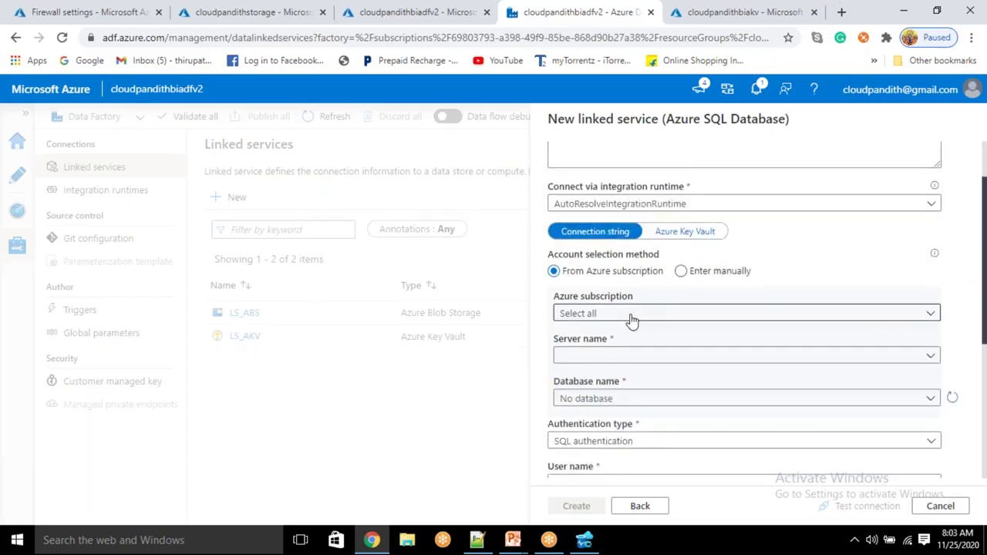
Target cloudpandithsqldb on cloudpandithsqlserver (Free Trial) and enter the SQL user name.
click(630, 313)
click(620, 354)
click(613, 357)
click(605, 377)
click(604, 398)
click(590, 420)
scroll(632, 385, down, 2)
click(609, 340)
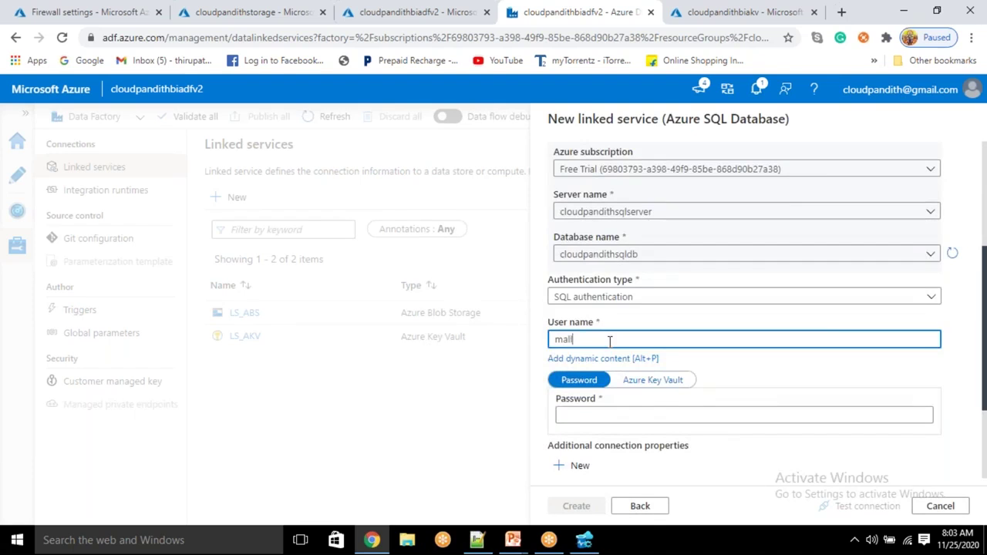
text(mallaiah)
scroll(693, 269, down, 3)
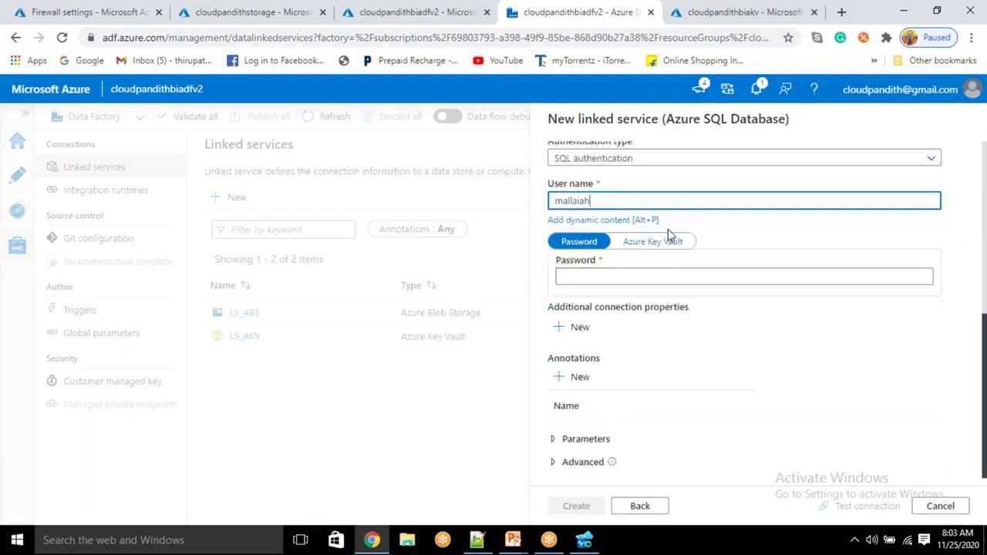
Read the password from secret dbpassword via LS_AKV, test the connection, and create it.
click(667, 241)
click(922, 279)
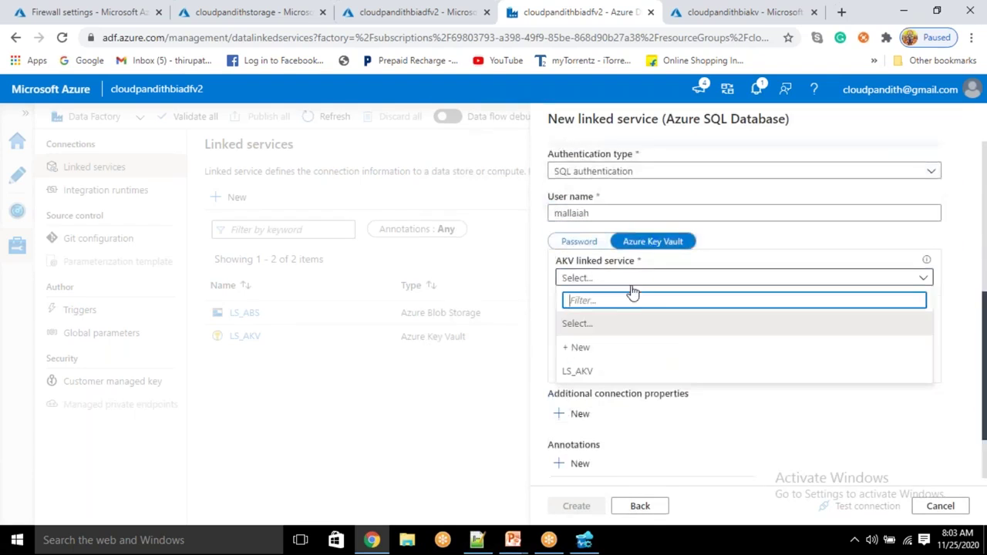
click(582, 373)
click(595, 320)
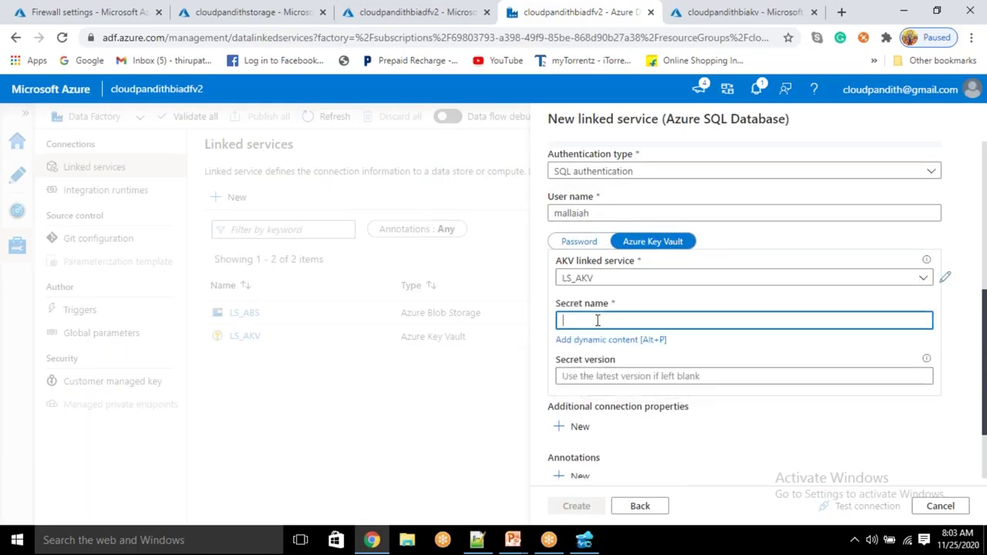
text(dbpassw)
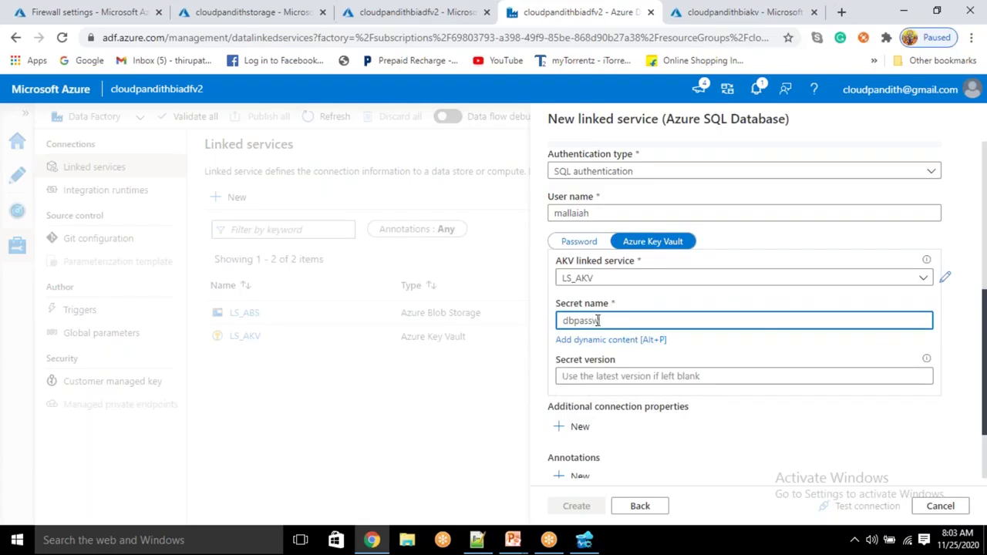
text(ord)
click(868, 505)
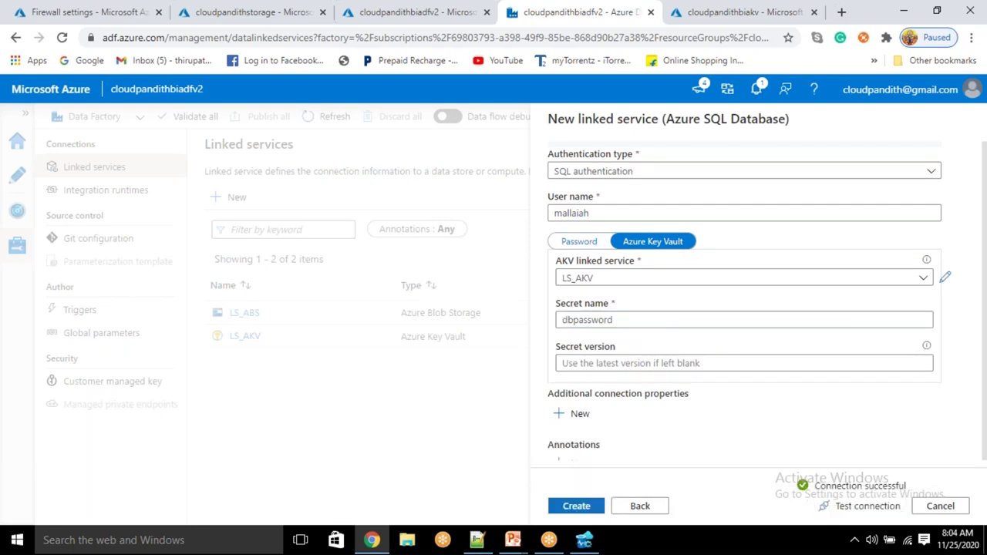
click(586, 508)
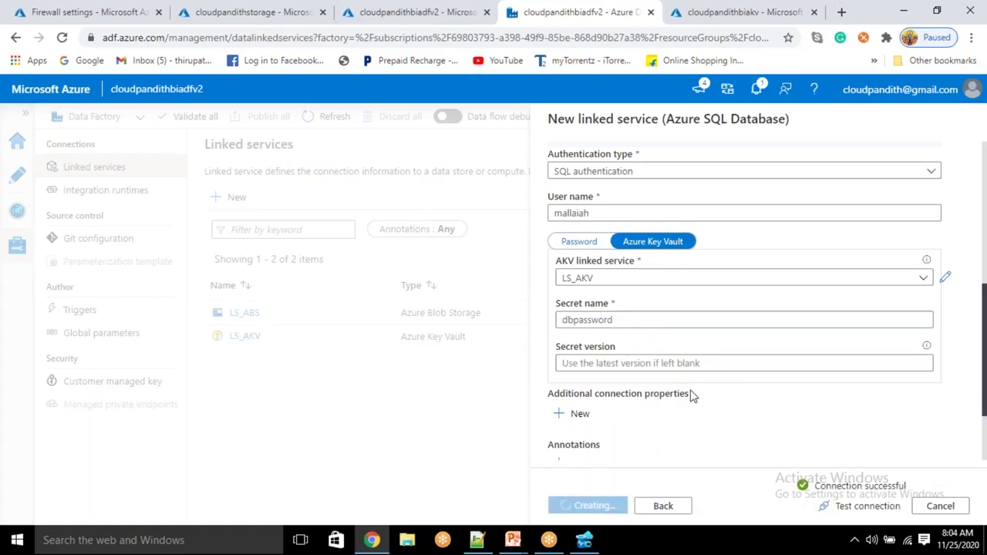
scroll(693, 395, up, 3)
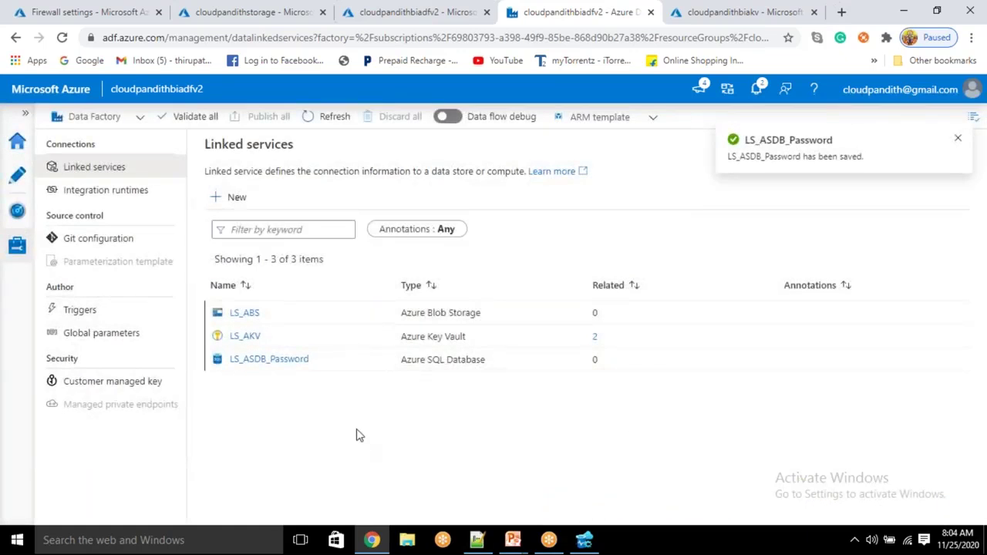
Start another Azure SQL Database linked service and begin renaming it from 'LS'.
click(232, 198)
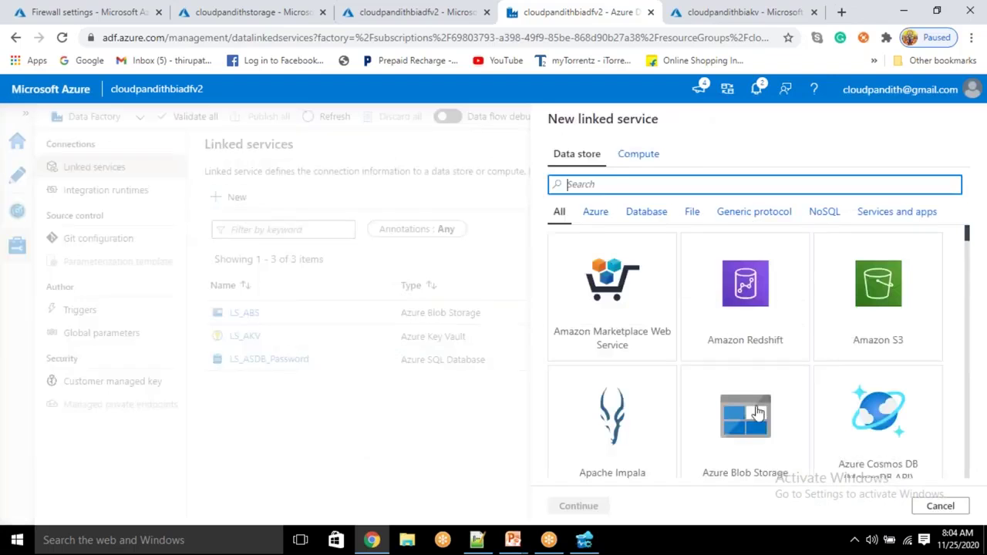
click(613, 184)
text(sql data)
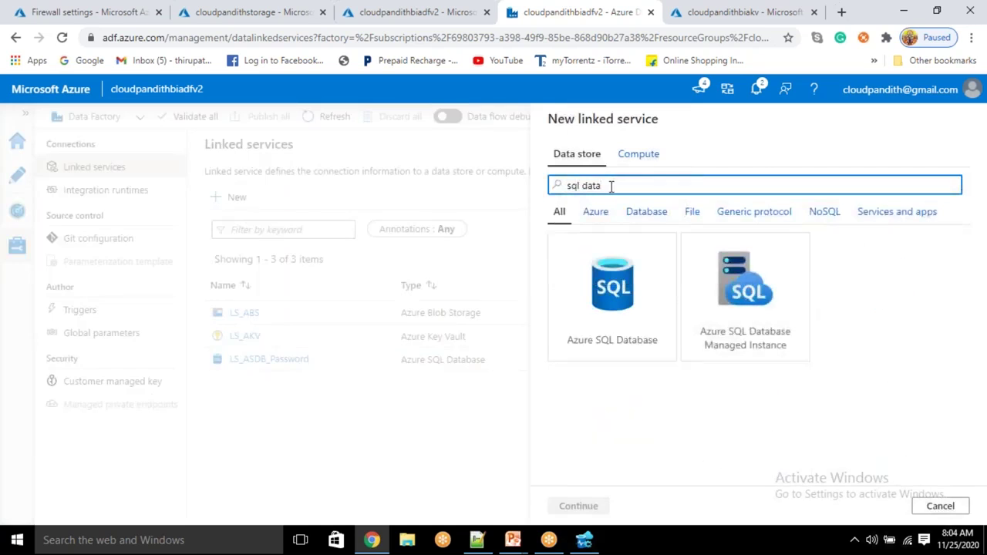
click(583, 343)
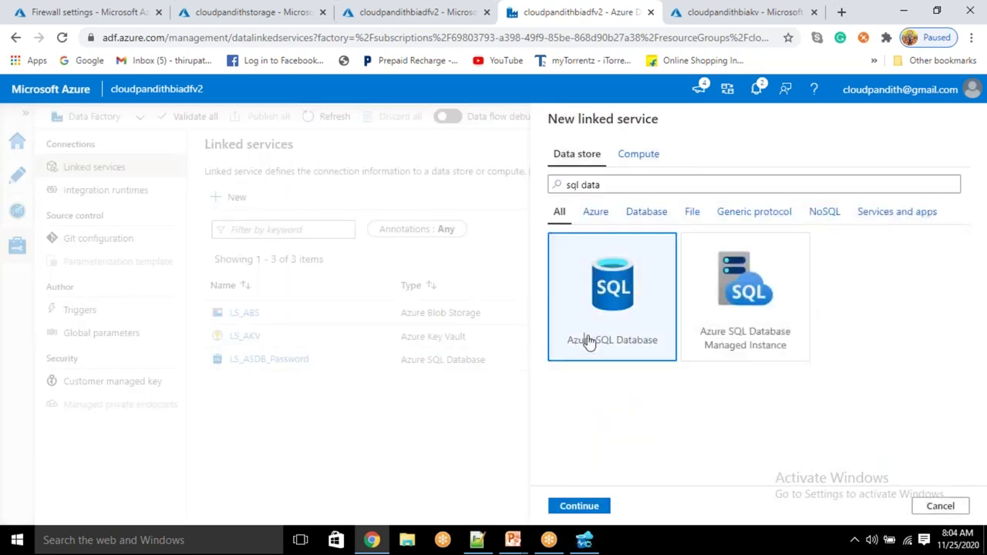
click(580, 506)
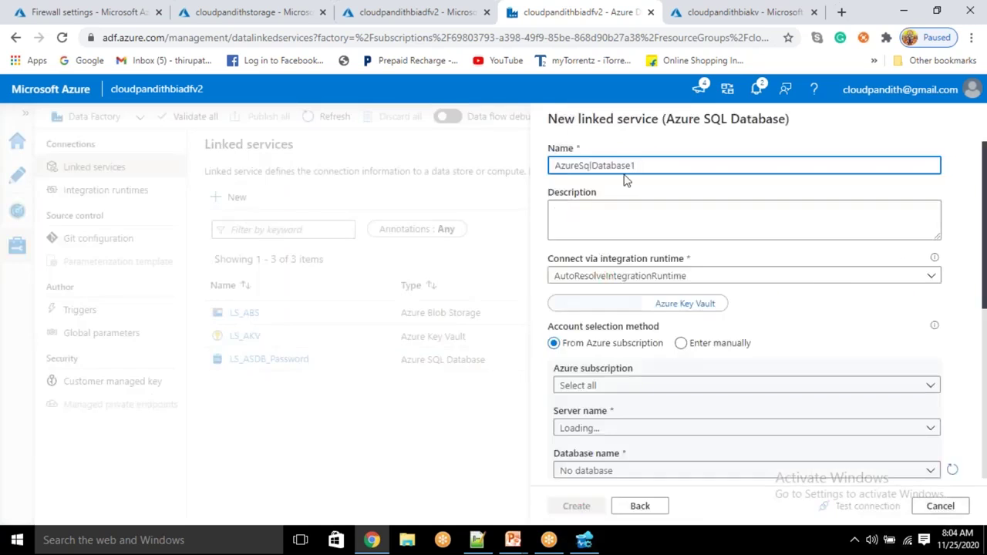
double_click(544, 166)
text(LS_ASDB)
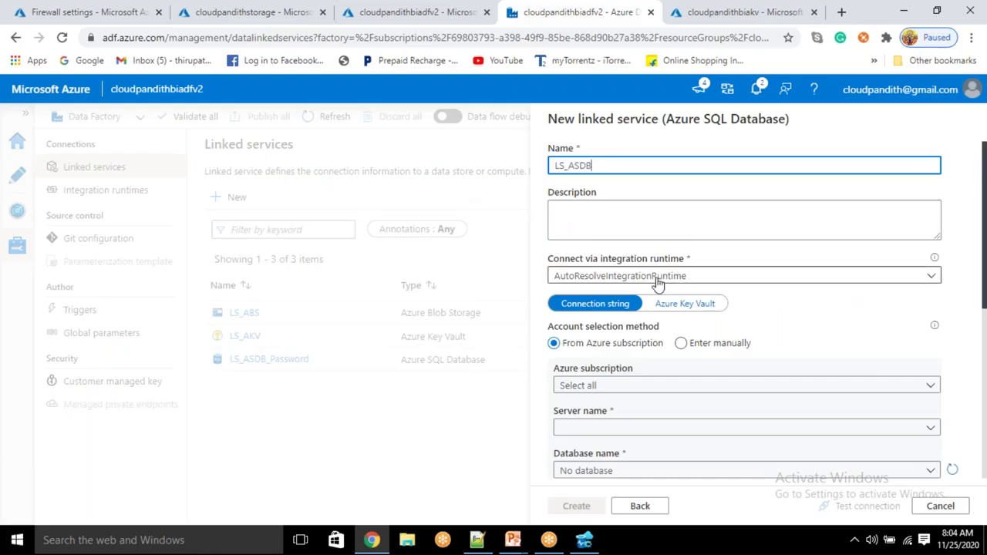
Keep all subscriptions selected and switch credentials to Azure Key Vault, then view firewall settings.
scroll(586, 293, down, 1)
click(620, 314)
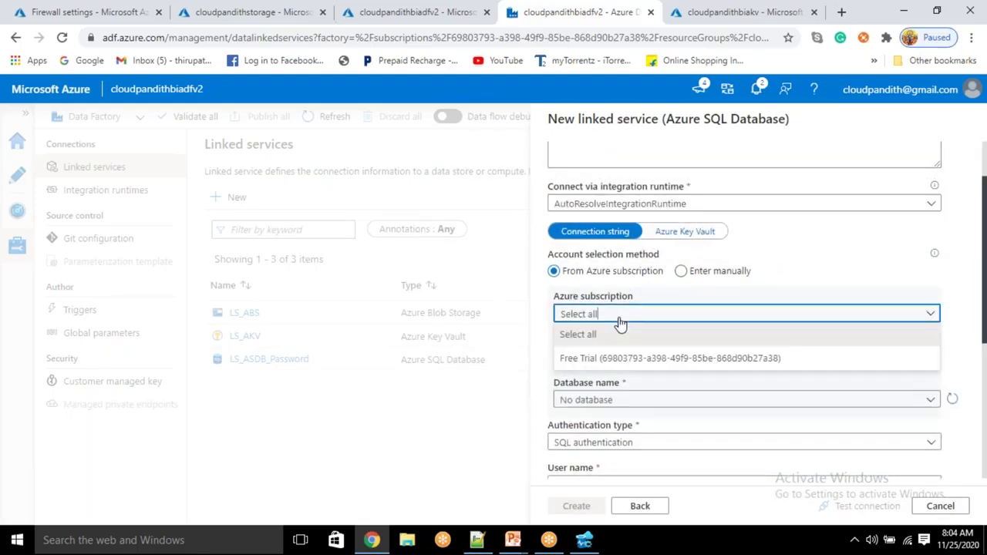
click(636, 334)
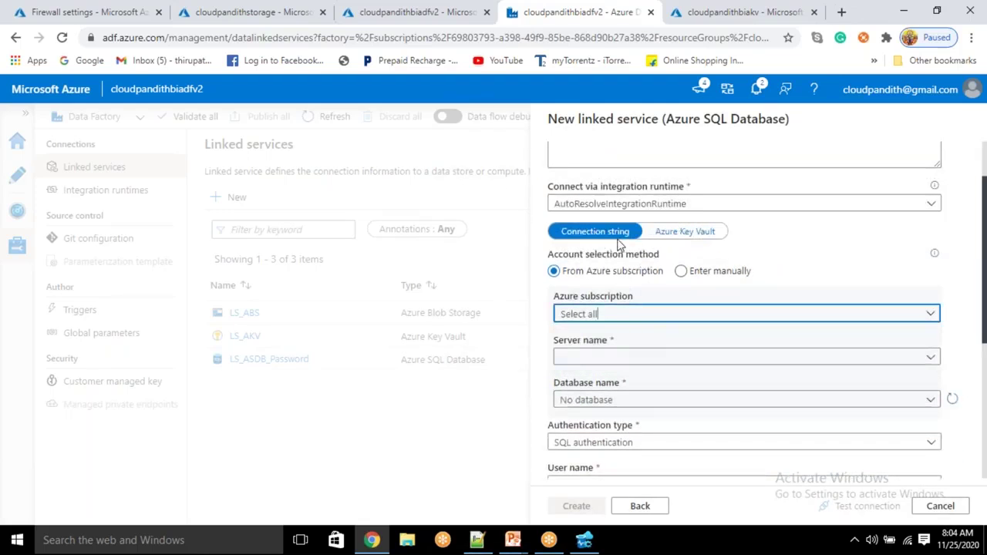
click(685, 233)
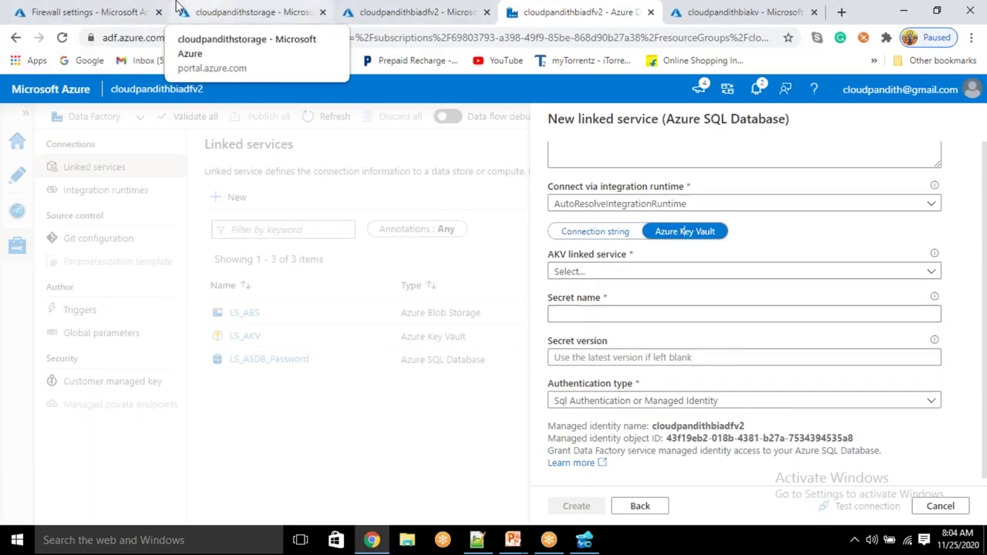
click(114, 9)
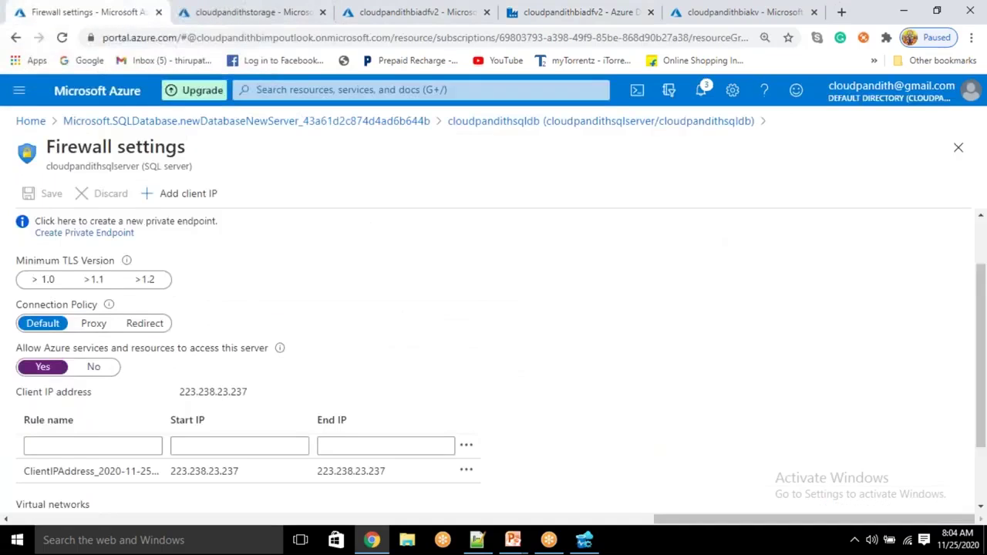
Copy cloudpandithsqldb's JDBC connection string from its Connection strings page and switch to Notepad++.
click(569, 124)
scroll(128, 404, down, 2)
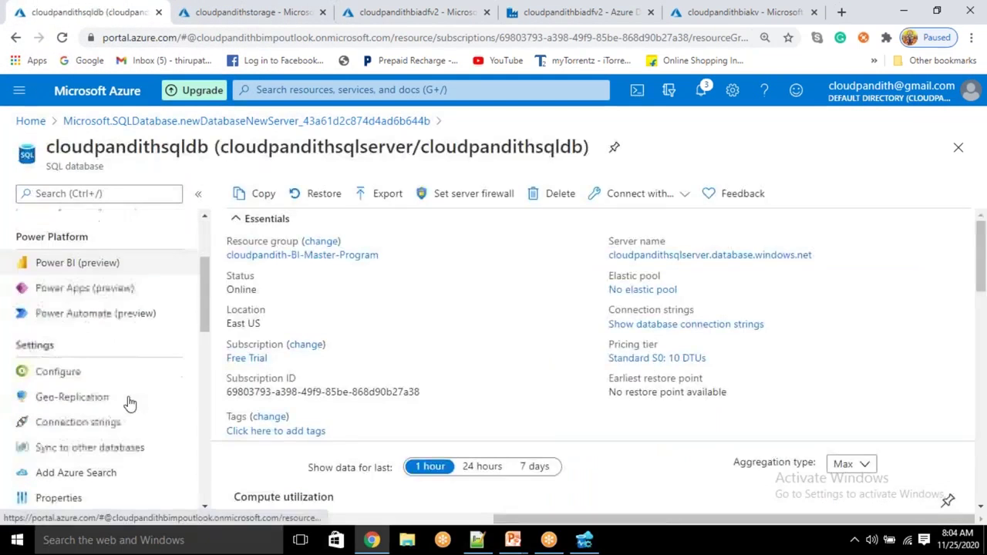
click(91, 426)
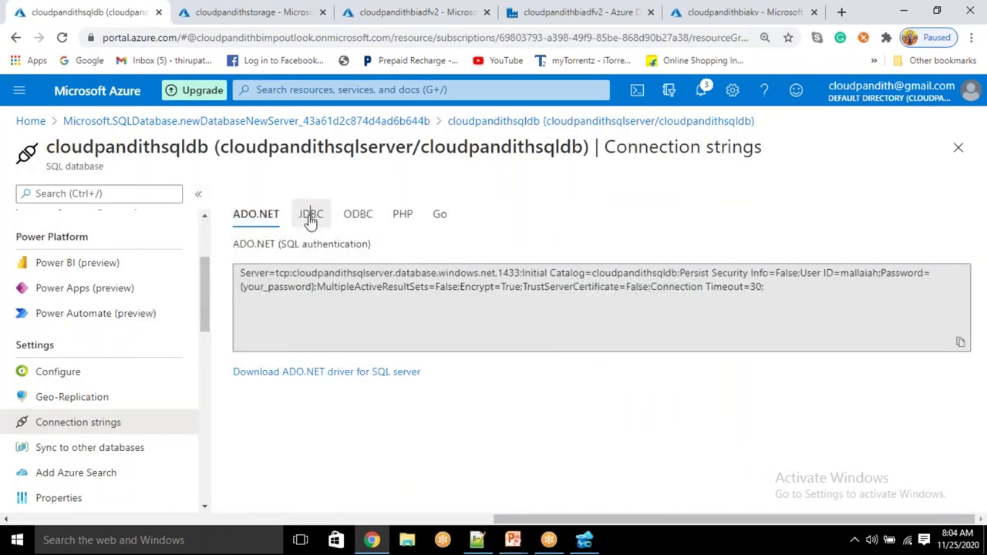
click(310, 216)
click(859, 300)
key(ctrl+a)
key(ctrl+c)
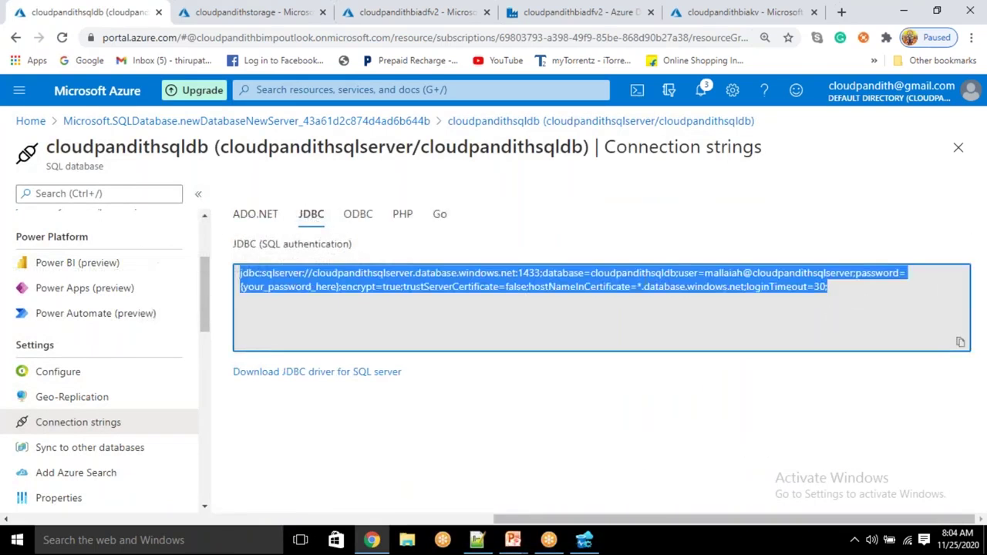
click(477, 540)
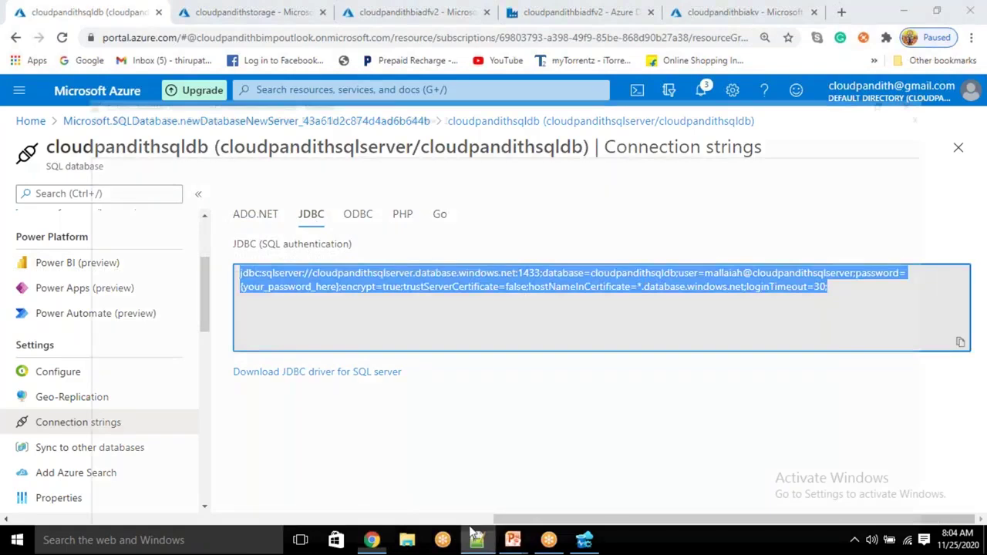
Paste the JDBC string into sliceback.py and inspect its server, database, user, password and encrypt parts.
key(ctrl+v)
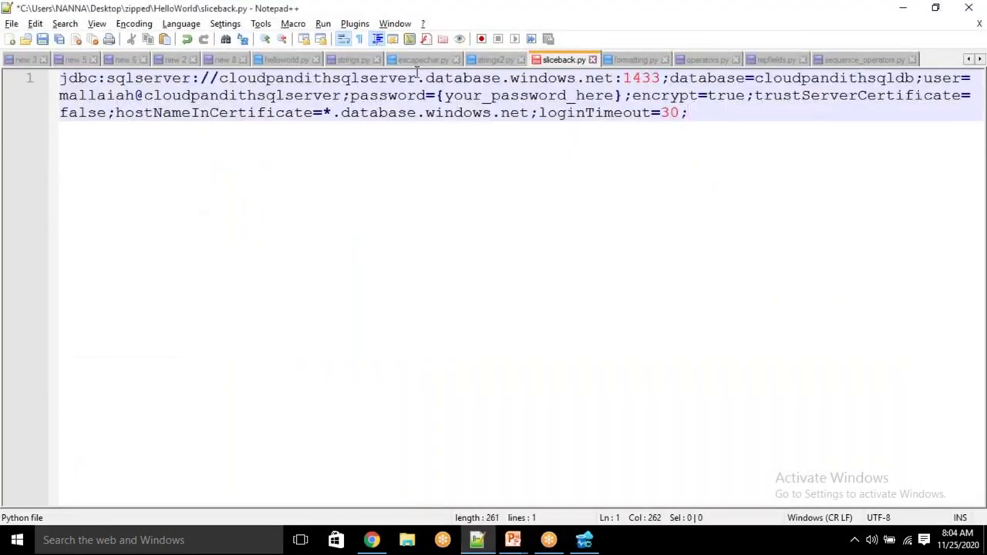
click(334, 79)
double_click(335, 79)
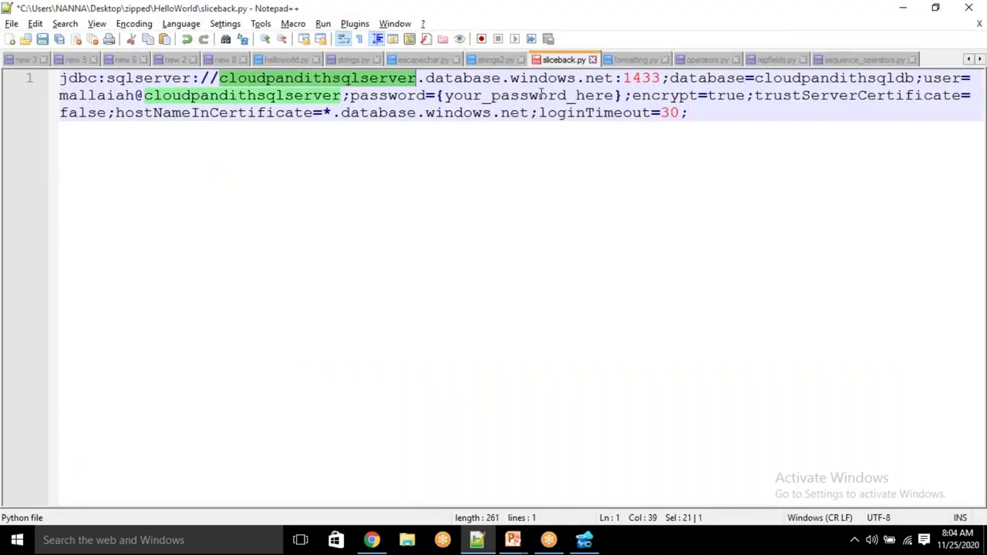
double_click(802, 77)
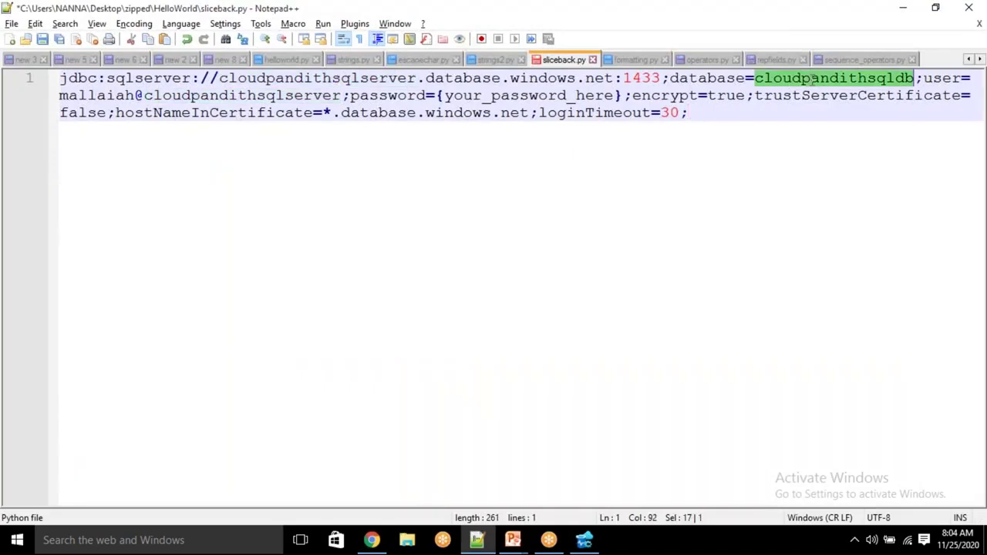
click(97, 94)
double_click(96, 94)
drag(438, 95, 621, 96)
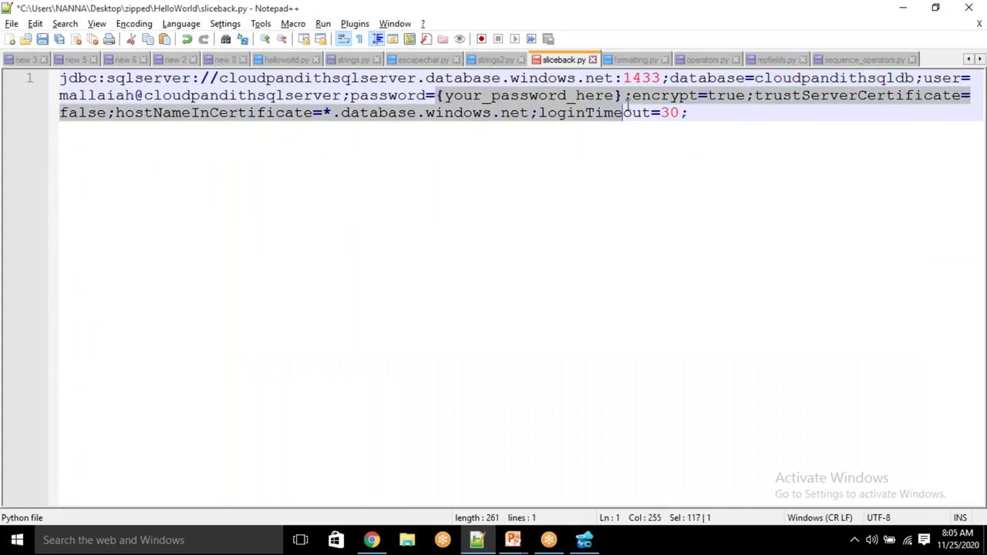
double_click(682, 95)
double_click(715, 95)
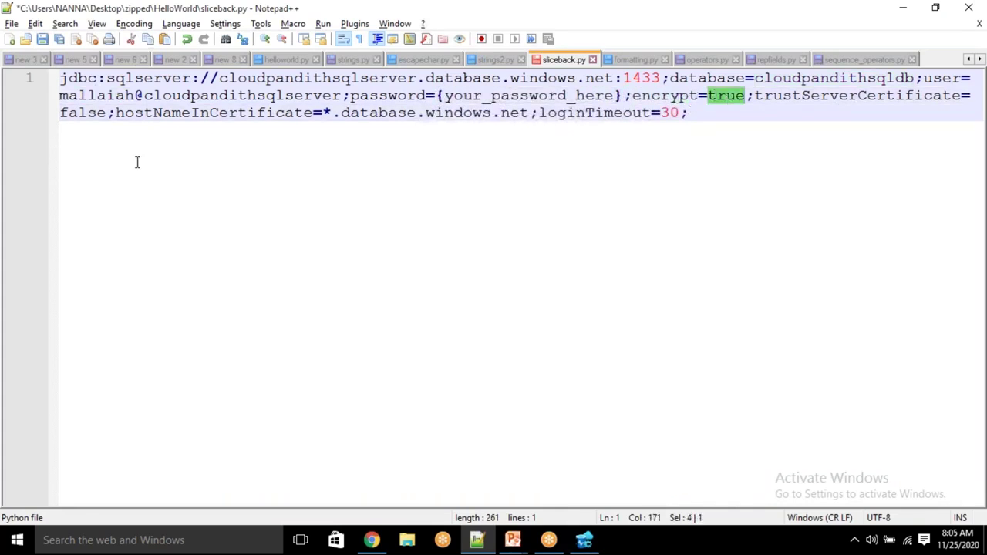
double_click(78, 112)
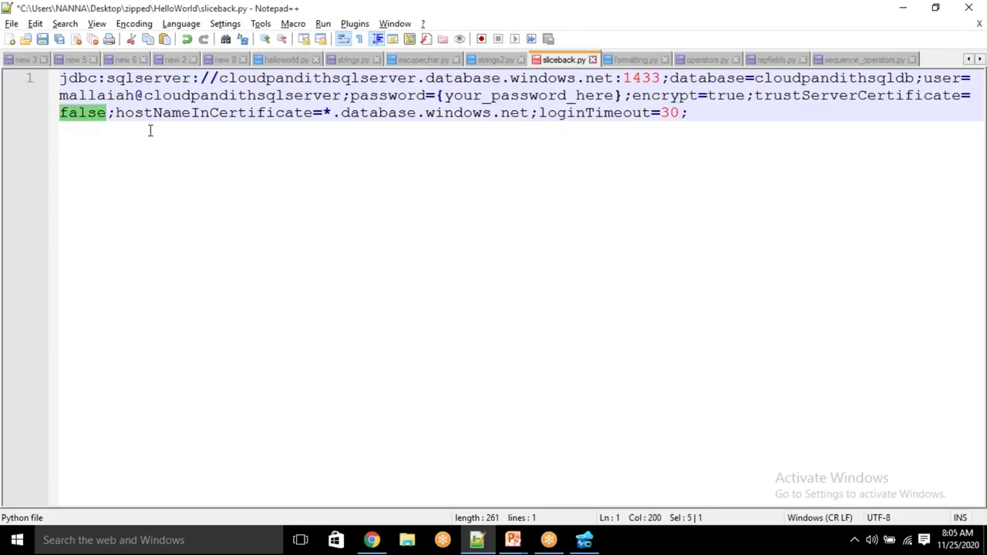
Inspect the loginTimeout value 30, then delete the whole connection string from the file.
double_click(616, 113)
click(681, 115)
drag(681, 116, 652, 113)
click(701, 115)
click(687, 114)
key(End)
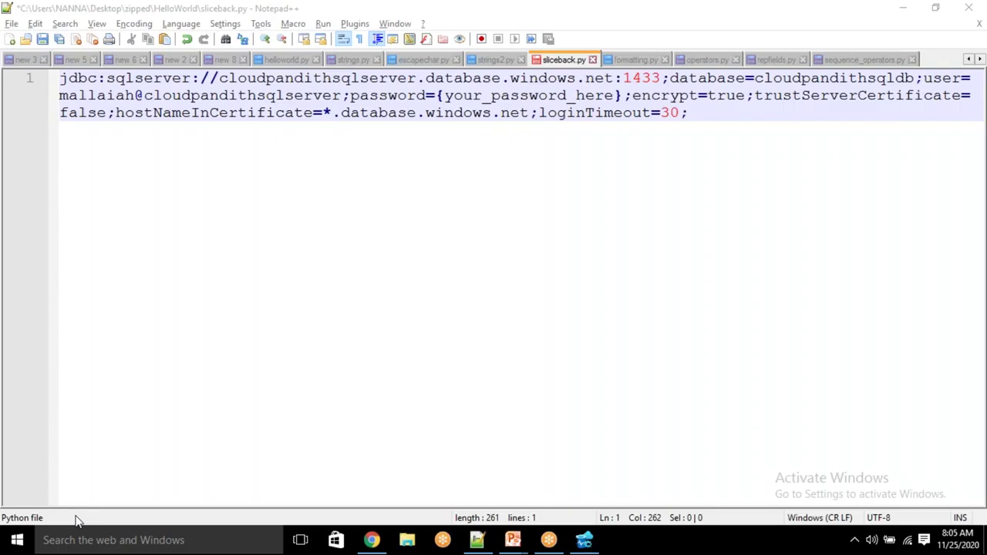
key(ctrl+a)
key(Delete)
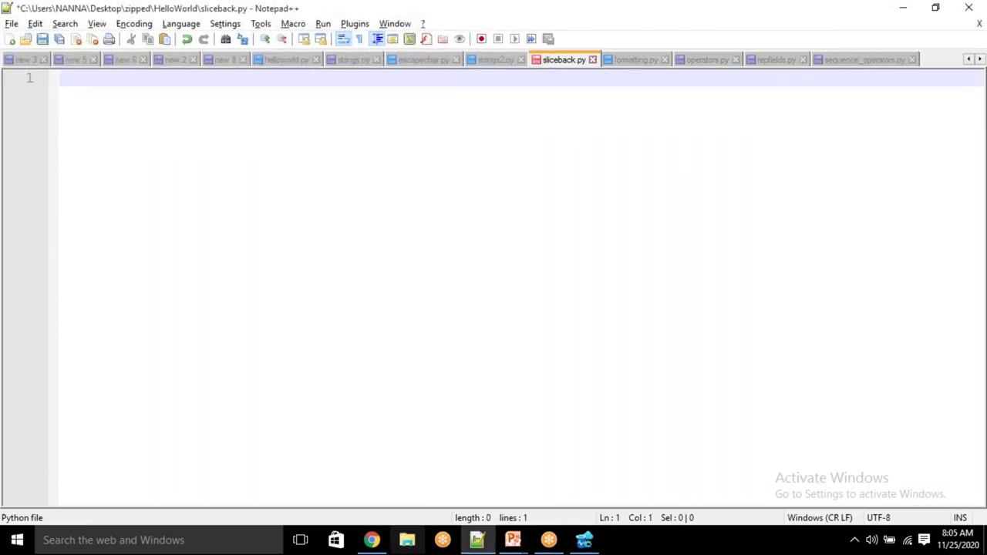
Choose LS_AKV as the Key Vault linked service for the new SQL Database linked service.
click(371, 540)
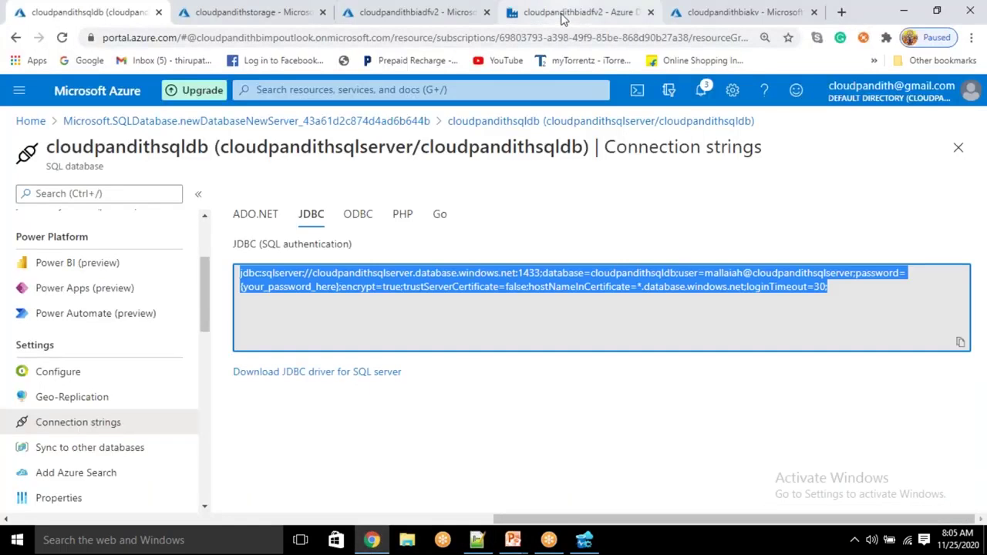
click(561, 13)
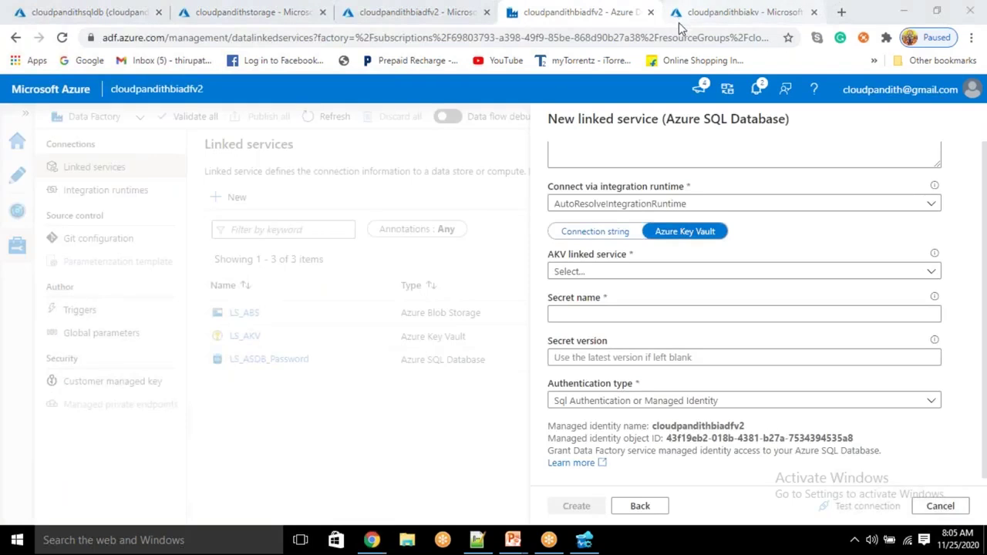
click(563, 313)
click(583, 274)
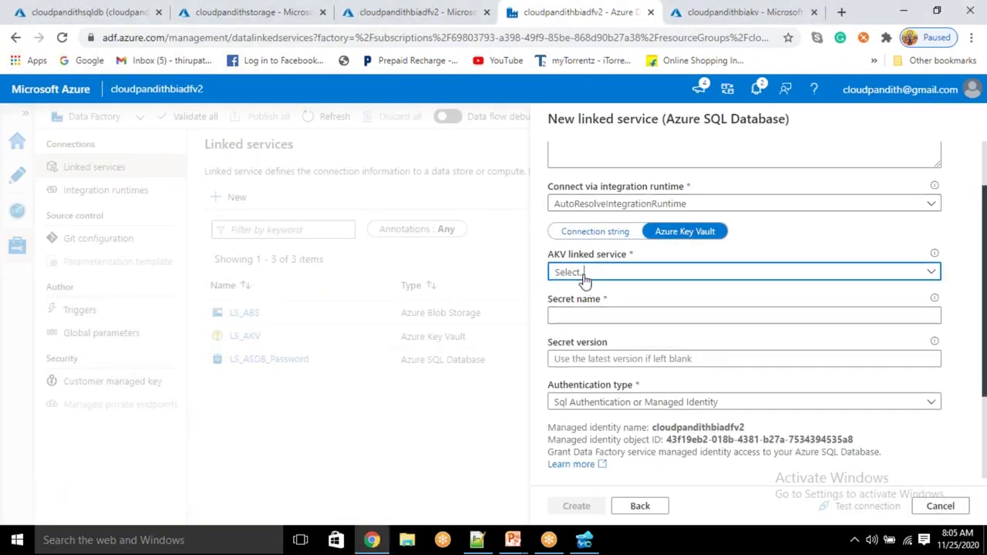
click(578, 363)
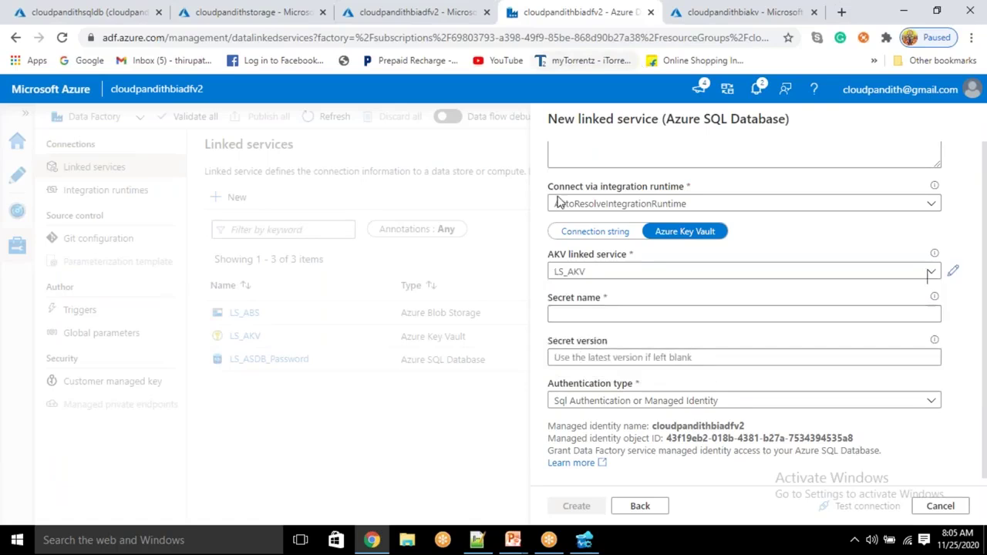
Create Key Vault secret dbcs holding the pasted connection string, then return to Data Factory.
click(711, 9)
click(300, 194)
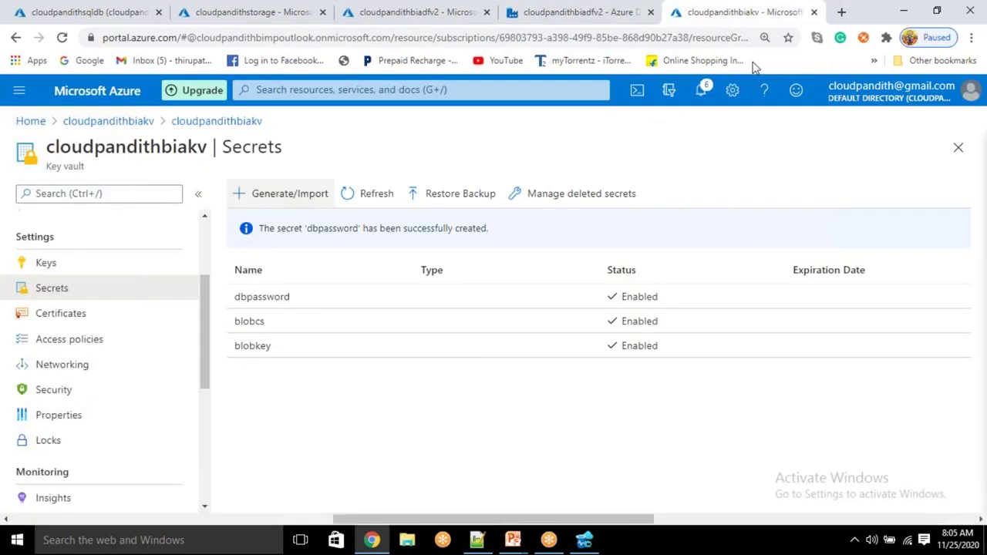
click(260, 240)
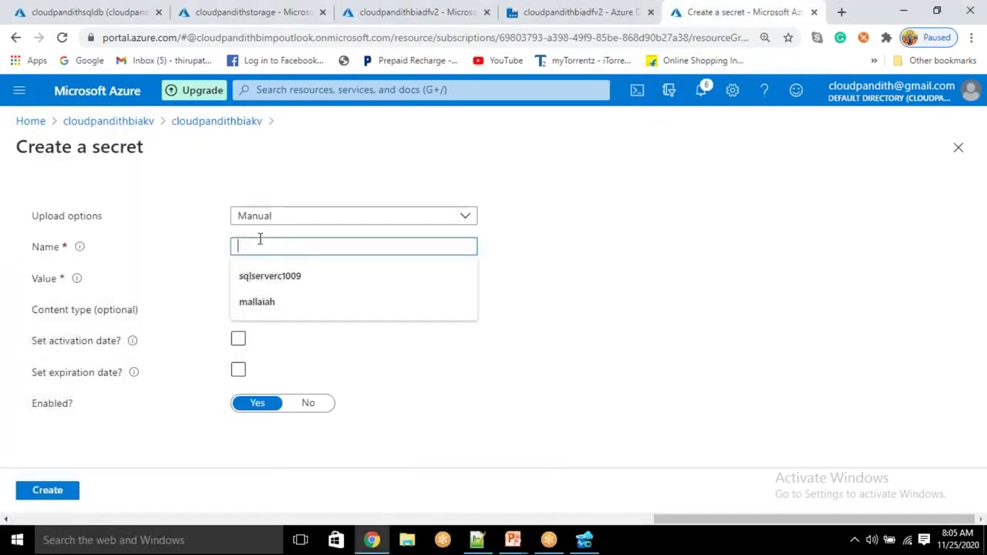
text(dbcs)
click(255, 278)
key(ctrl+v)
click(61, 493)
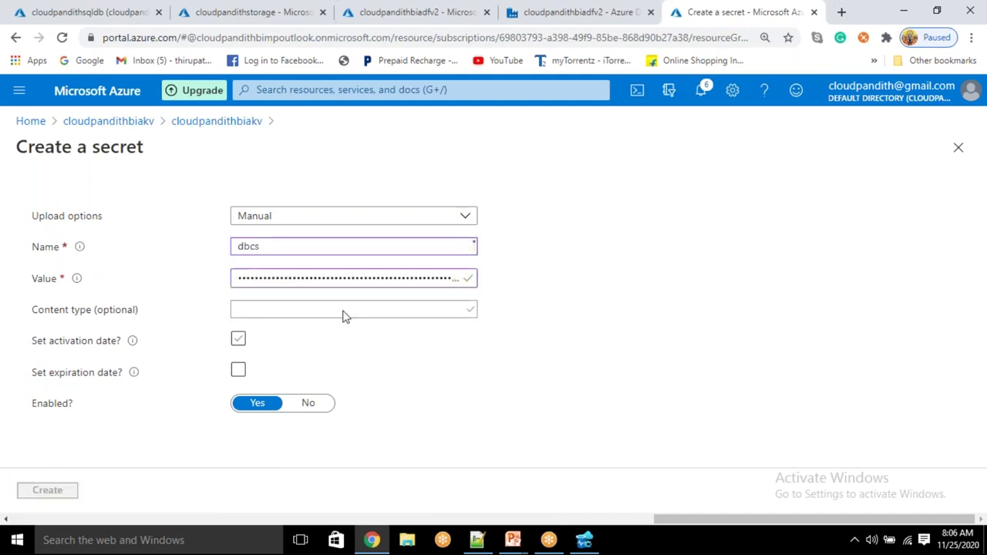
click(607, 20)
click(584, 314)
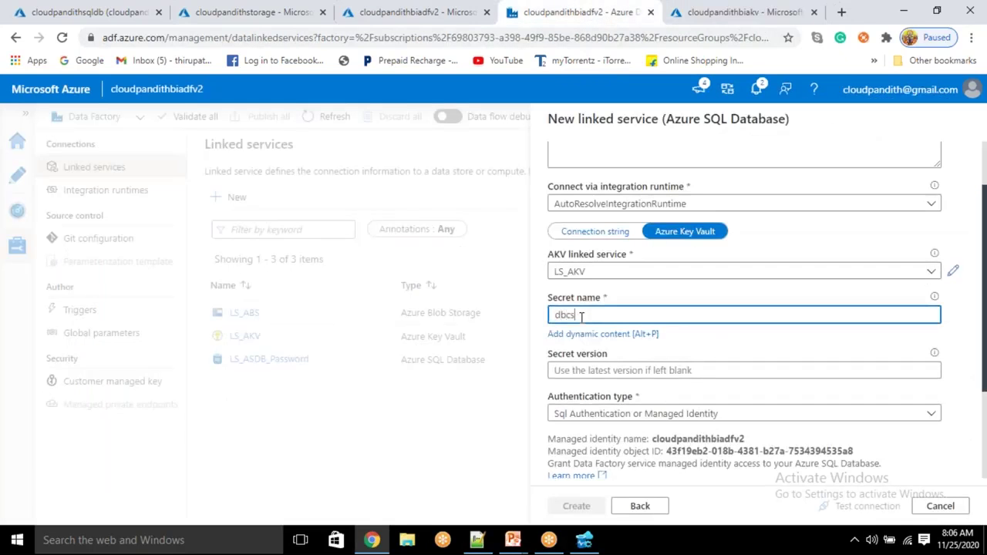
Enter dbcs as the secret name and test the connection, which fails on an unsupported jdbc keyword.
text(dbcs)
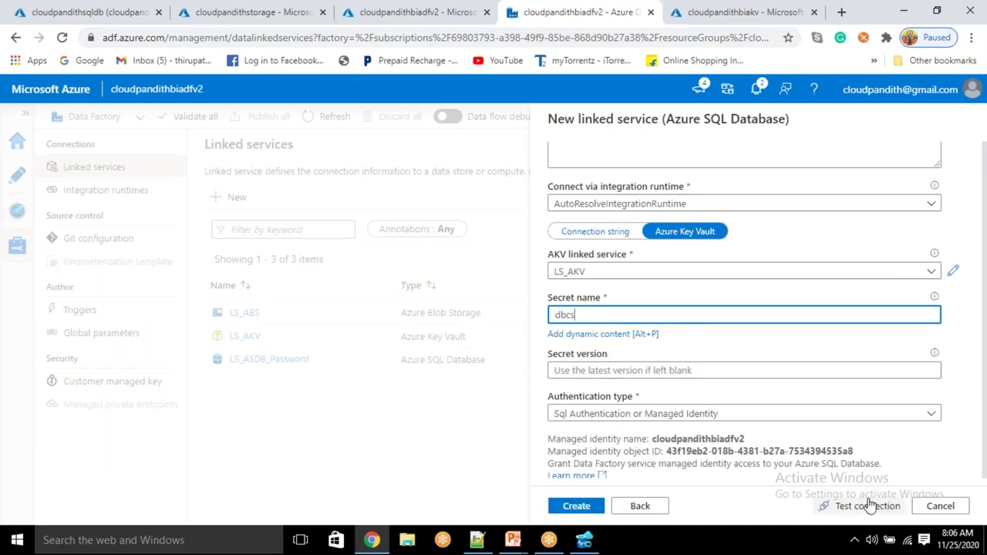
click(870, 505)
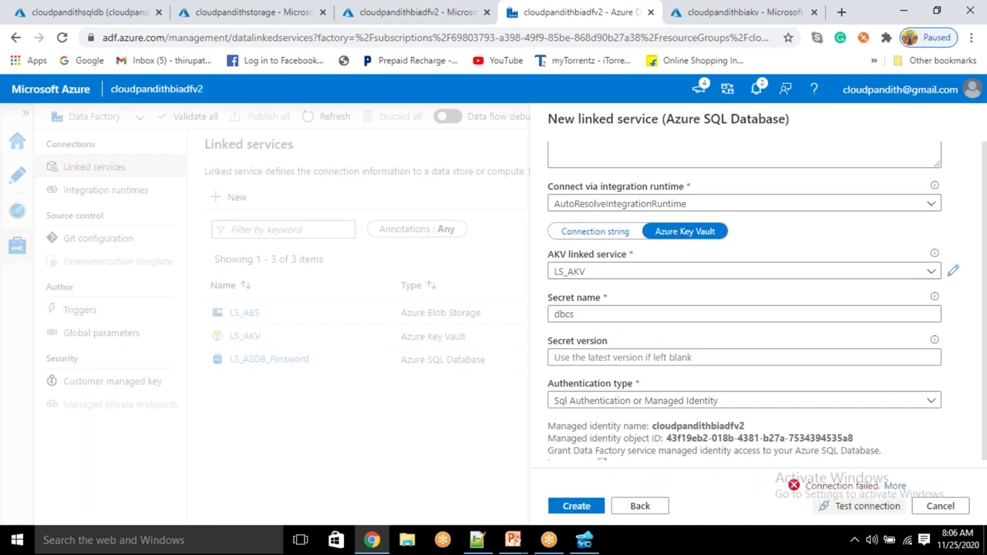
click(894, 486)
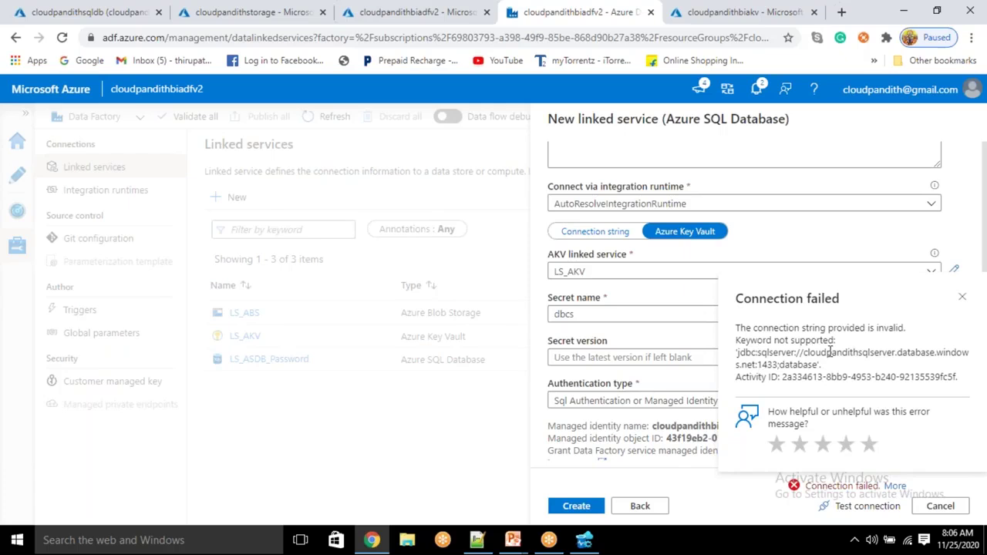
click(961, 298)
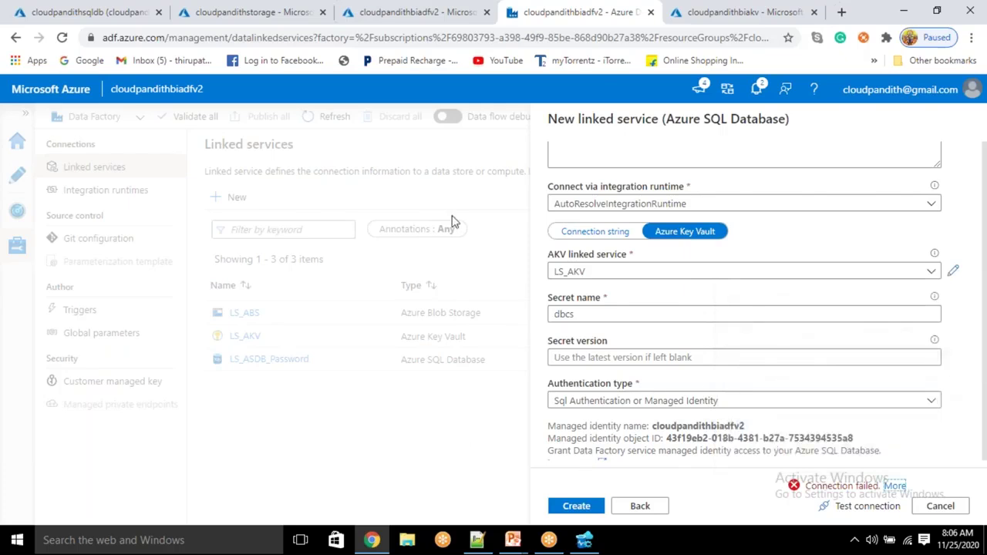
click(226, 6)
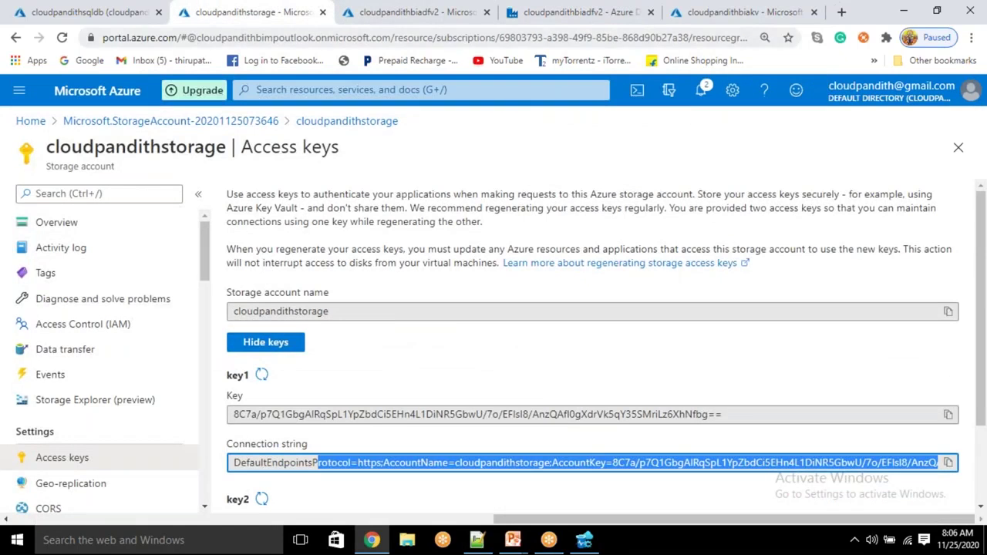
Compare the ADO.NET, JDBC, ODBC and PHP connection strings, then select the ADO.NET one.
click(93, 12)
click(251, 214)
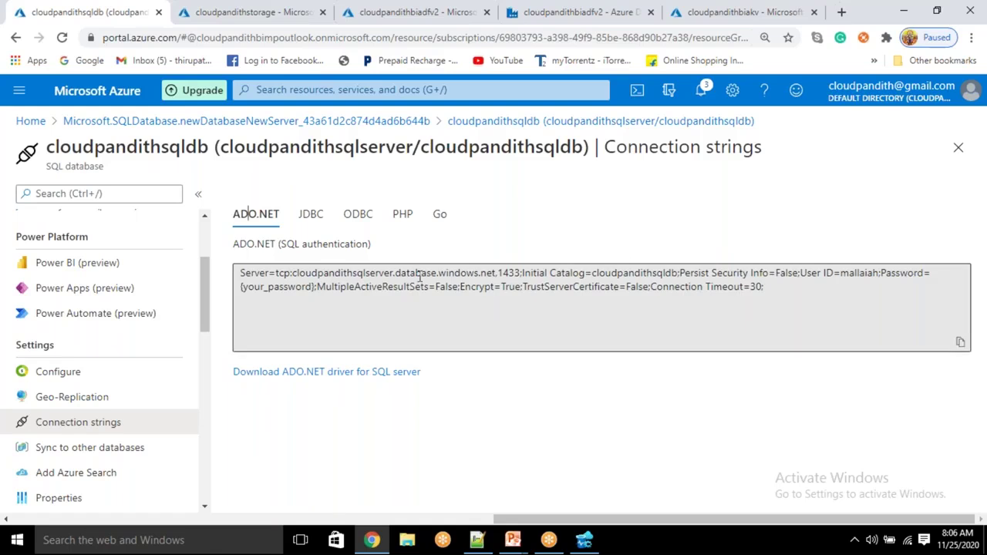
click(309, 217)
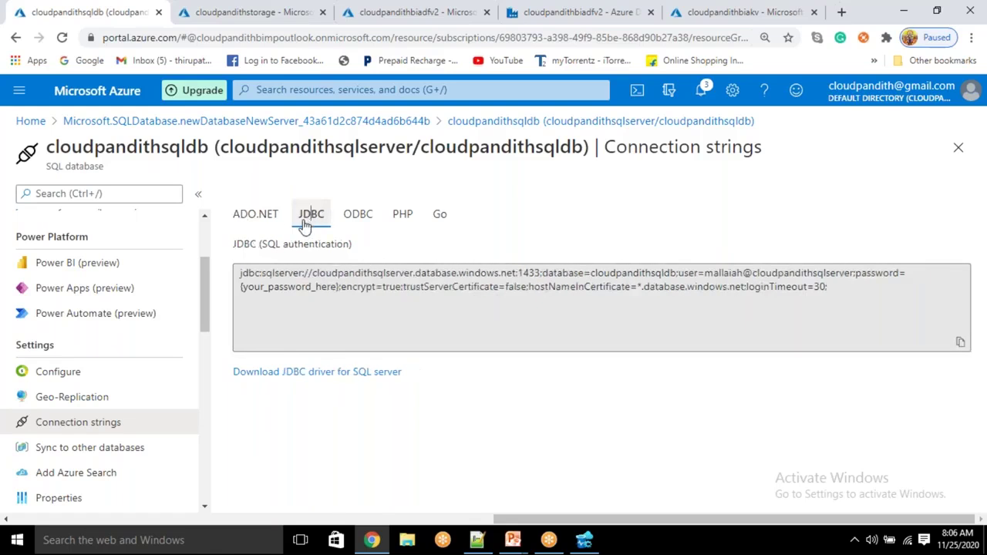
click(259, 219)
click(311, 216)
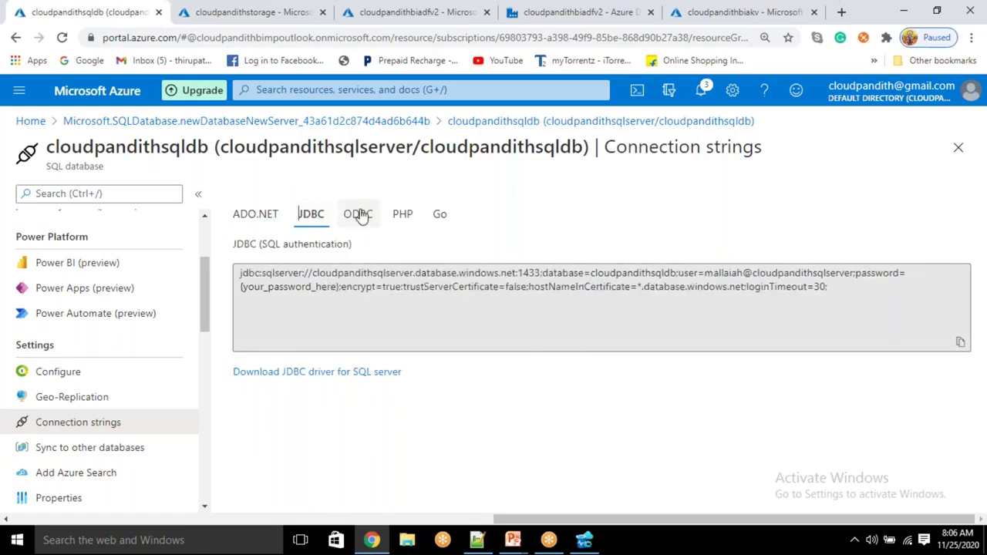
click(362, 215)
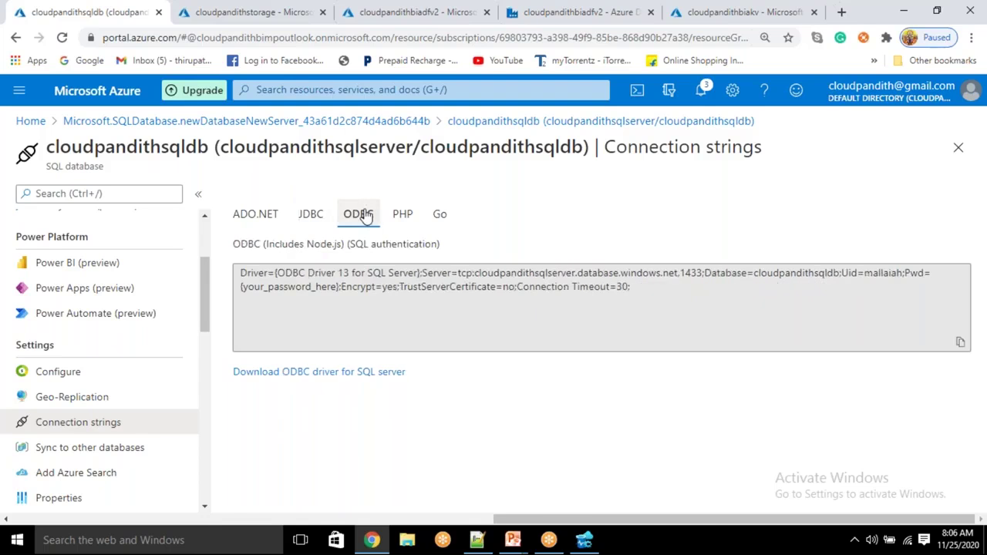
click(403, 216)
click(257, 220)
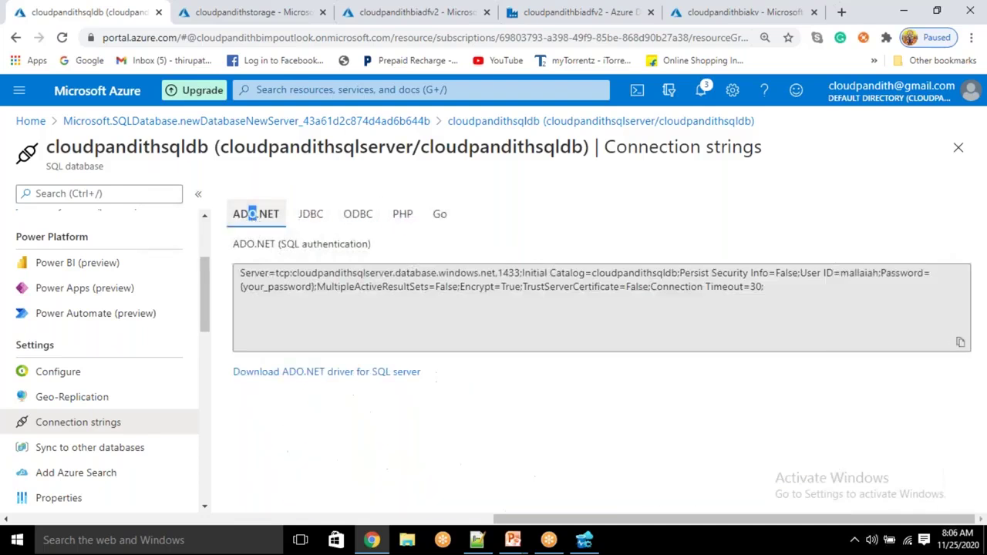
click(772, 286)
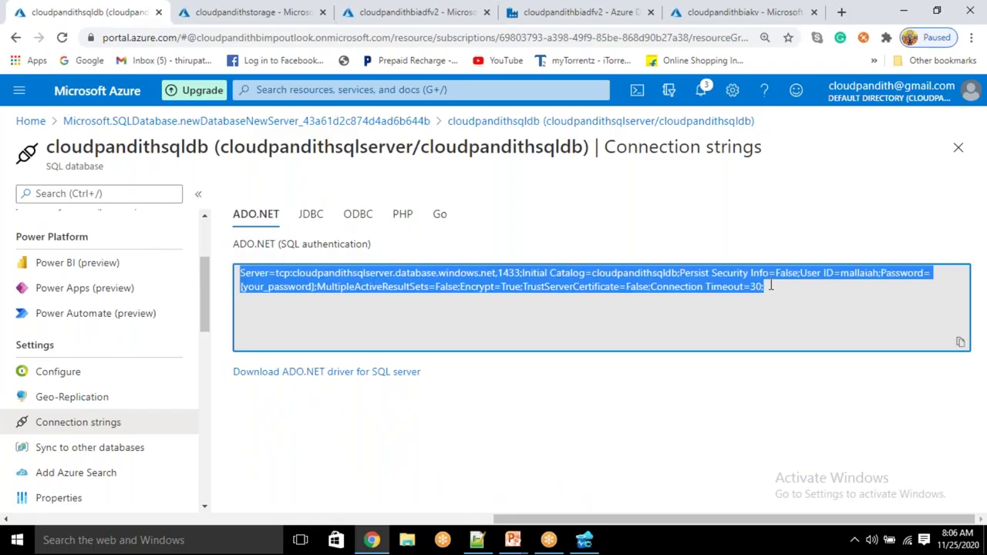
Reopen the connection failure details and highlight the jdbc:sqlserver keyword in the error.
click(593, 10)
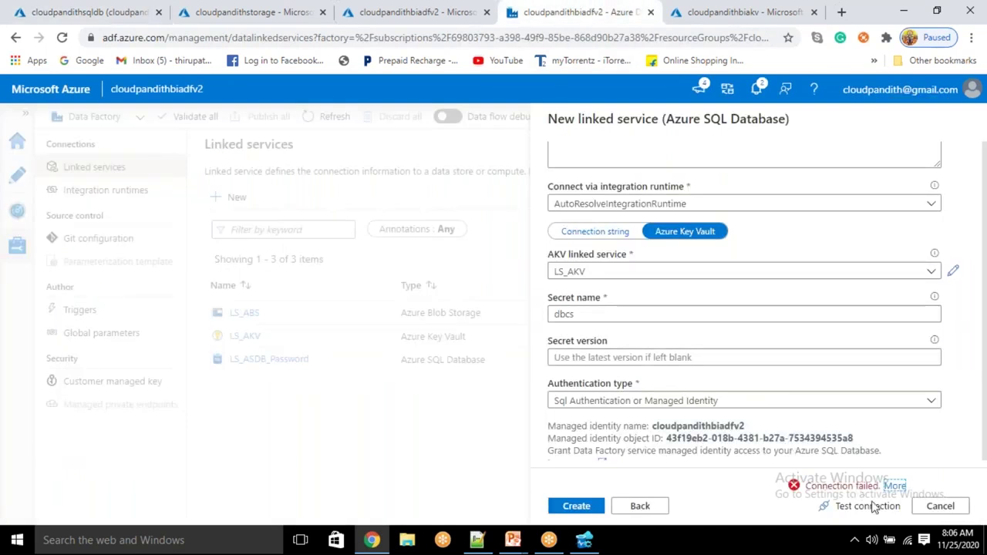
click(895, 488)
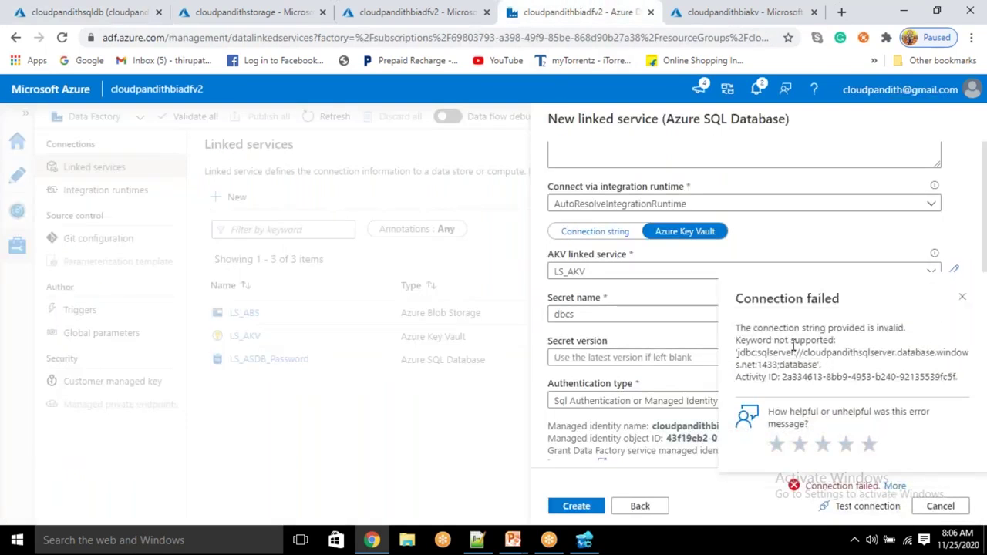
drag(785, 337, 781, 358)
double_click(749, 355)
Reselect the entire ADO.NET connection string and switch to Notepad++.
click(803, 378)
click(153, 7)
click(399, 325)
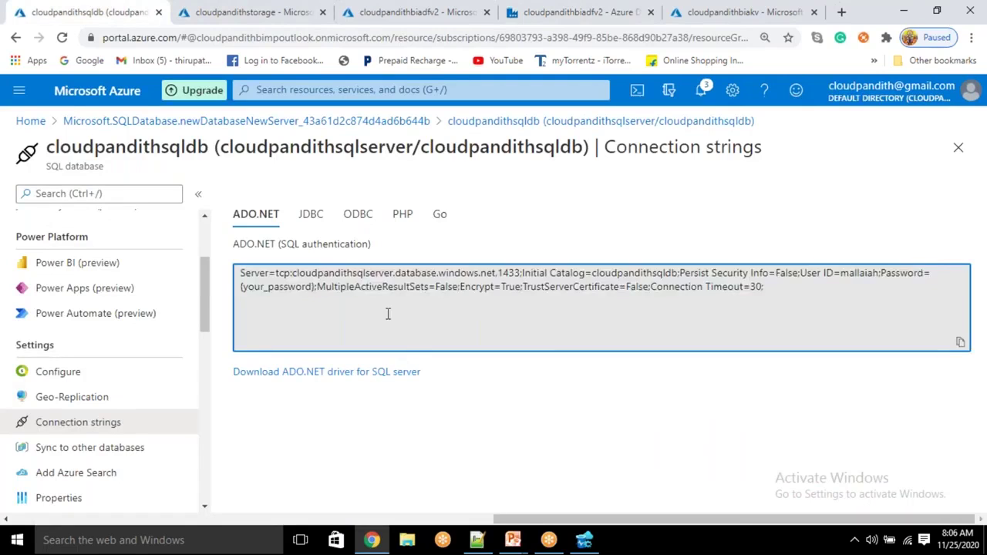
drag(763, 286, 239, 272)
key(ctrl+c)
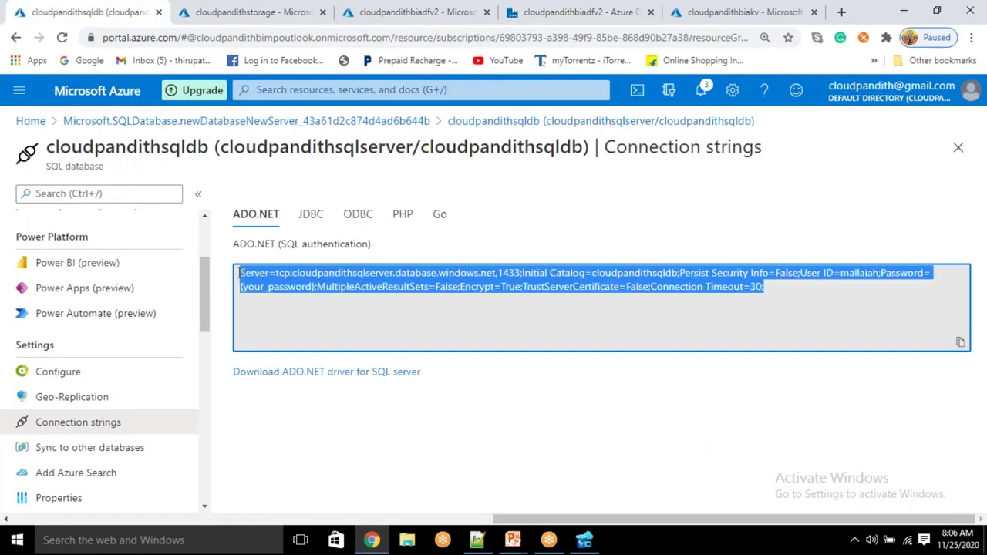
click(477, 540)
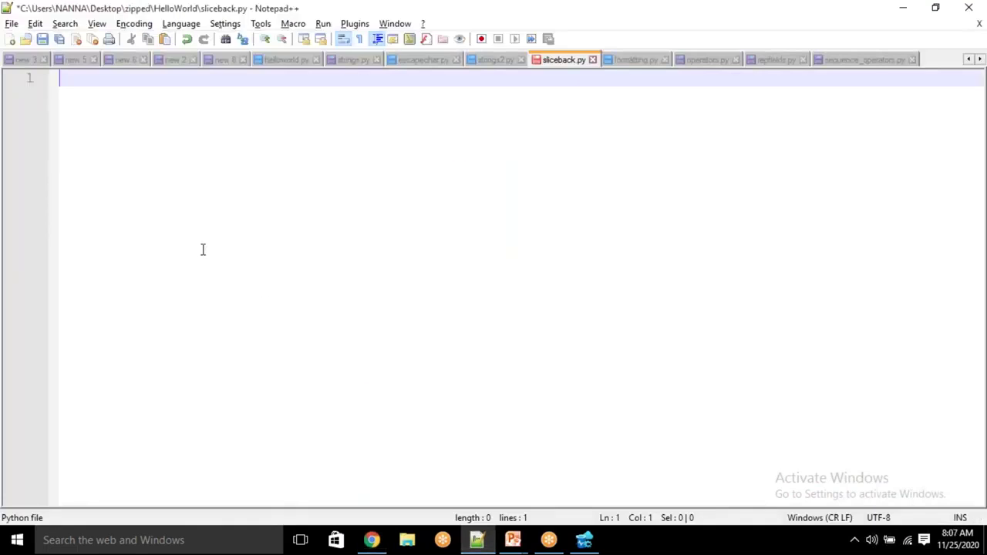
Paste the ADO.NET string and replace its password placeholder with the real SQL password.
key(ctrl+v)
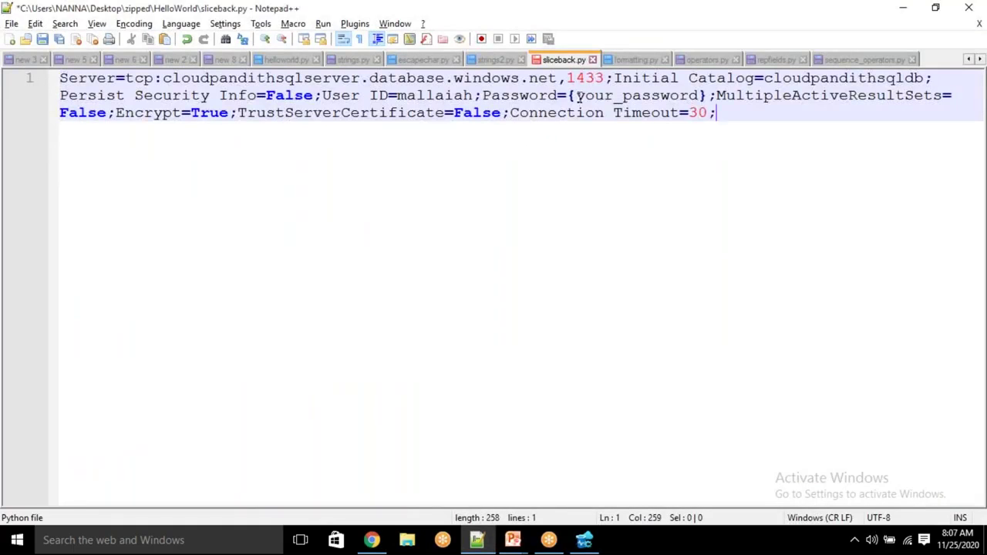
drag(574, 95, 704, 101)
key(BackSpace)
key(BackSpace)
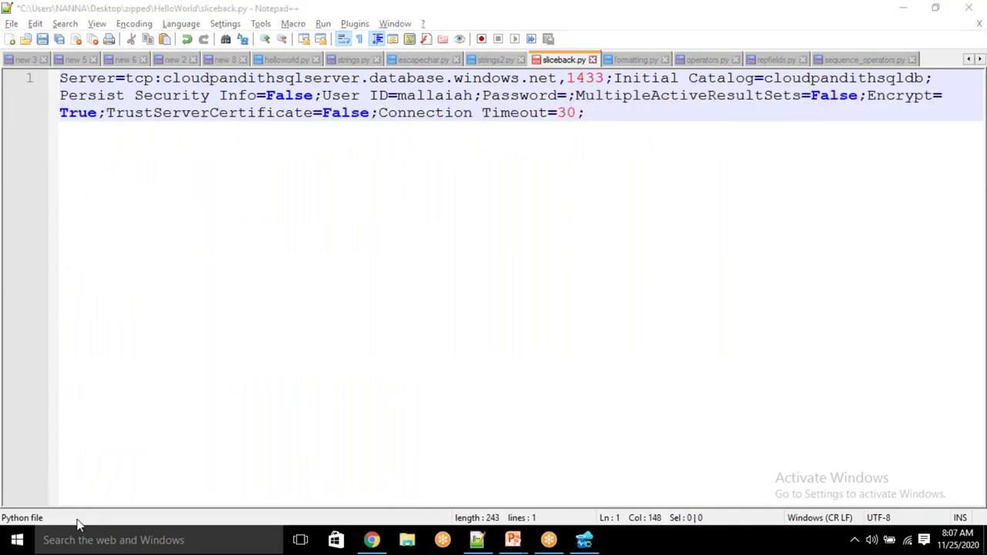
click(569, 95)
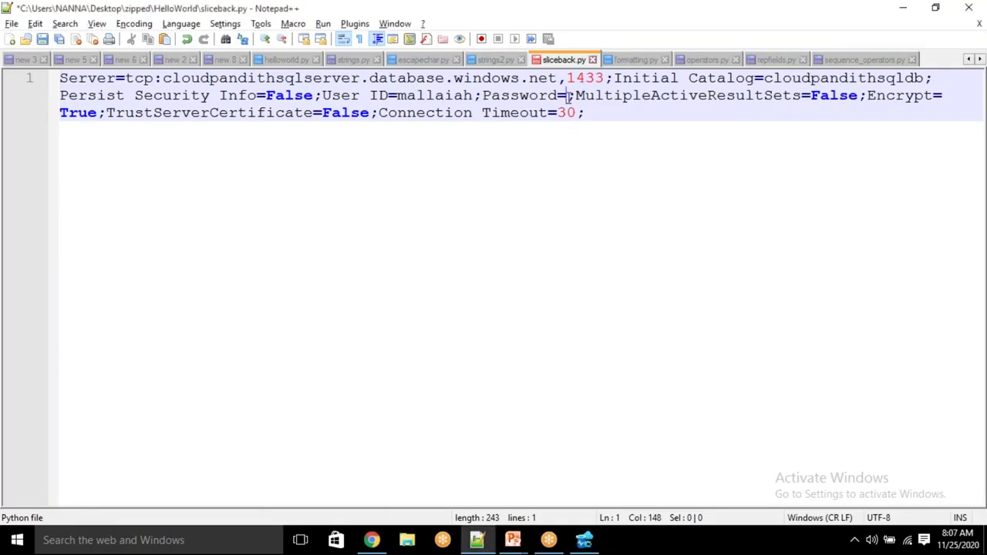
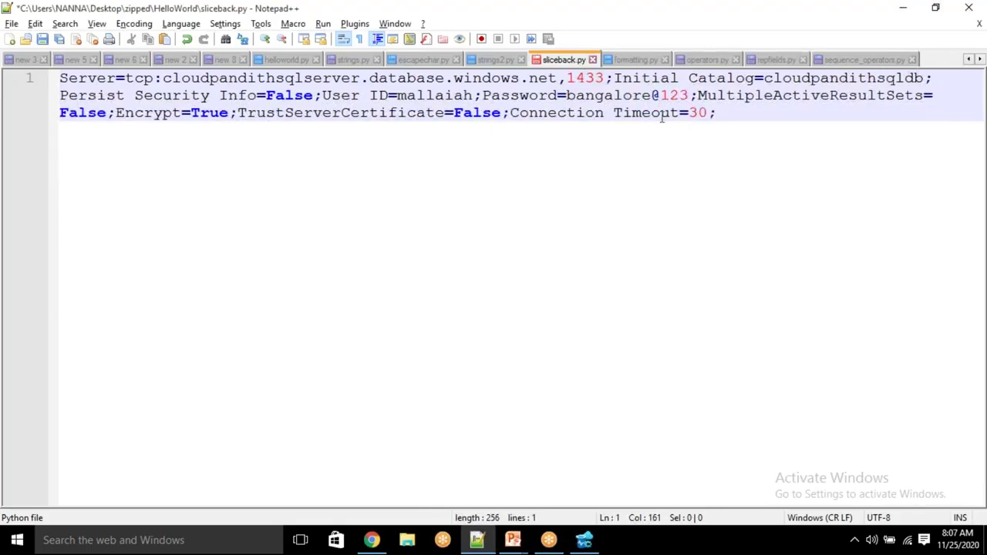
Select the edited connection string and delete it from sliceback.py.
drag(719, 109, 397, 78)
click(76, 525)
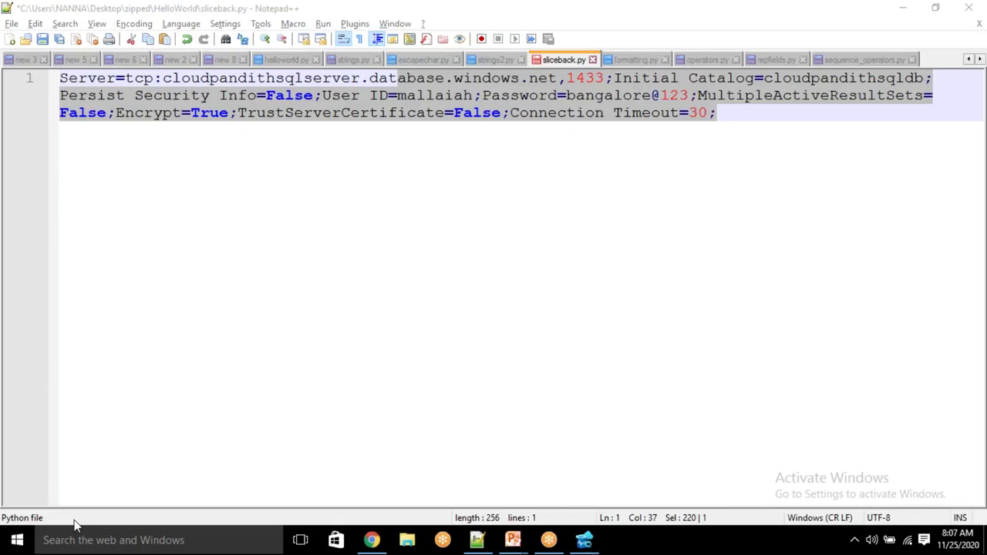
key(Delete)
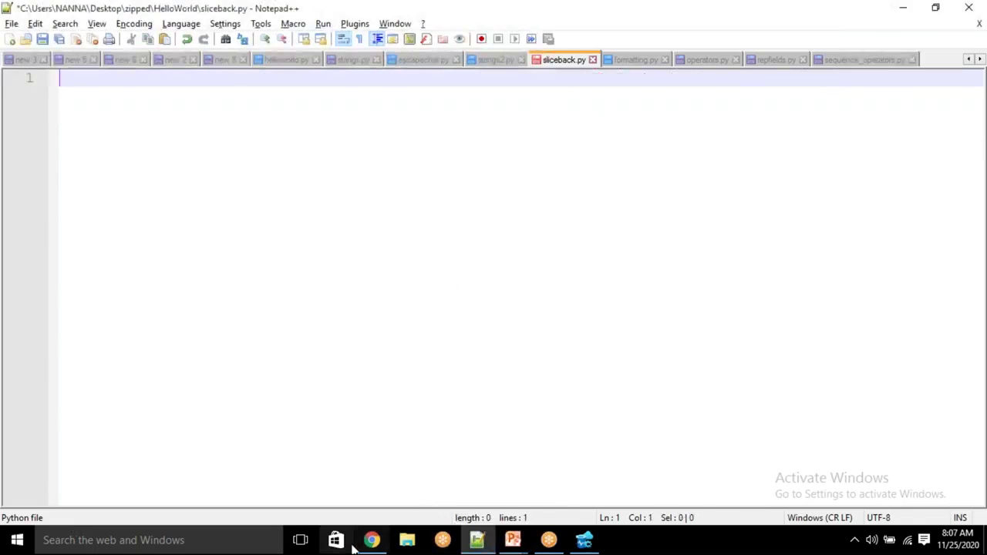
Create Key Vault secret dbcs1 (retyping it in lowercase) with the pasted connection string as value.
click(371, 540)
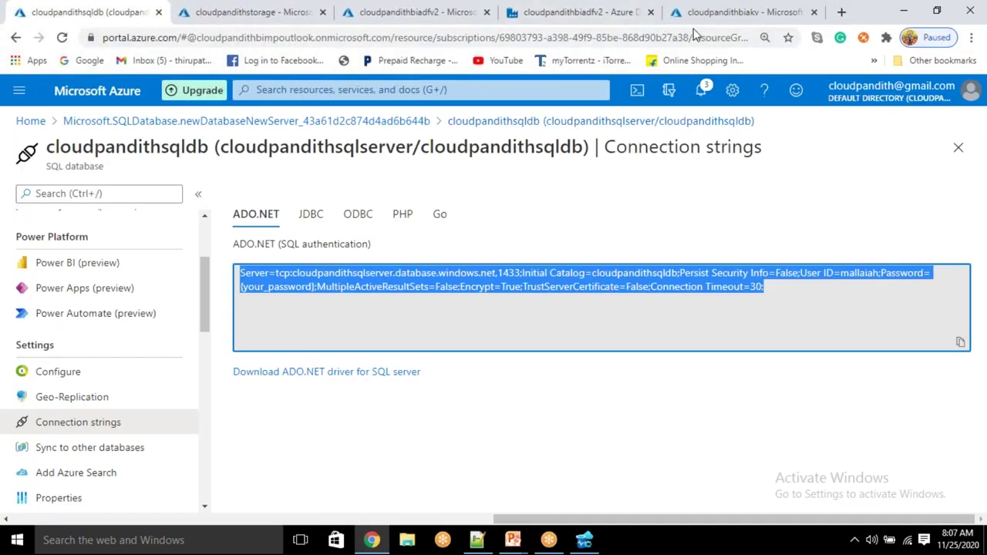
click(707, 9)
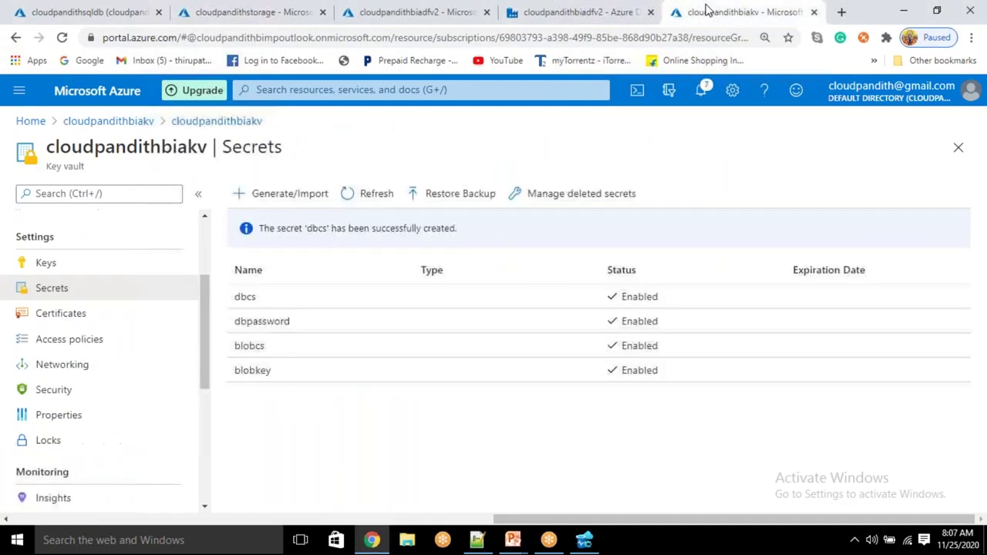
click(285, 194)
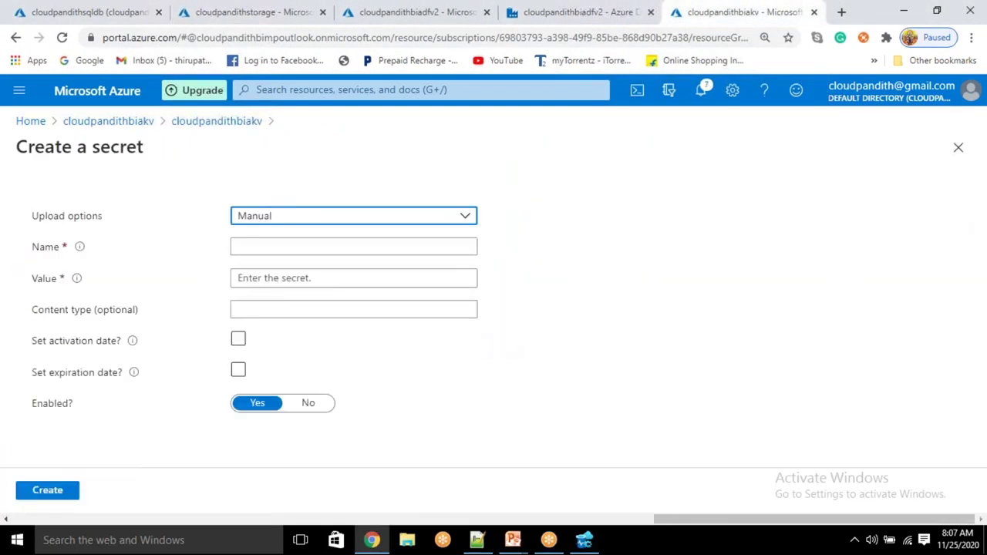
click(274, 247)
text(DBCS)
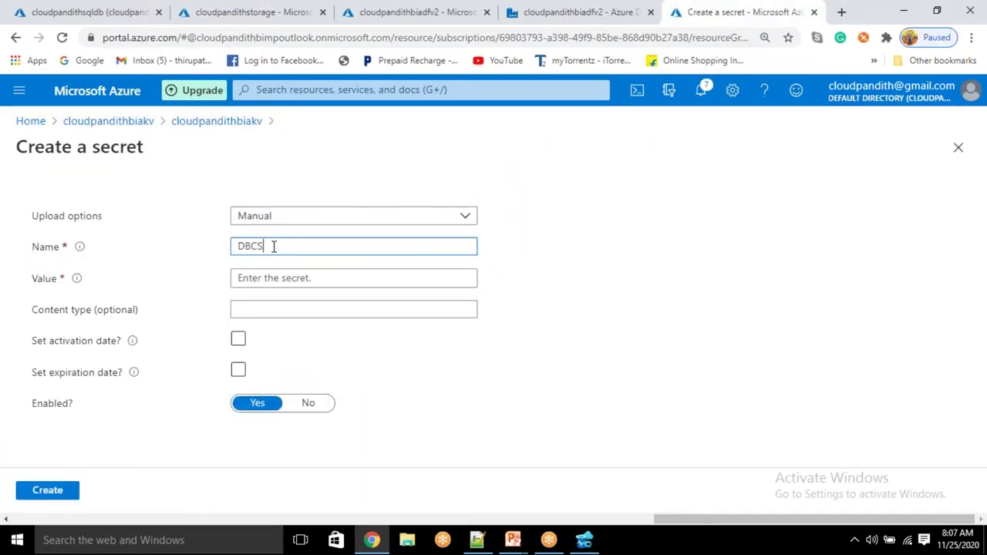
text(1)
key(ctrl+a)
key(BackSpace)
text(dbcs1)
click(269, 278)
key(ctrl+v)
click(39, 490)
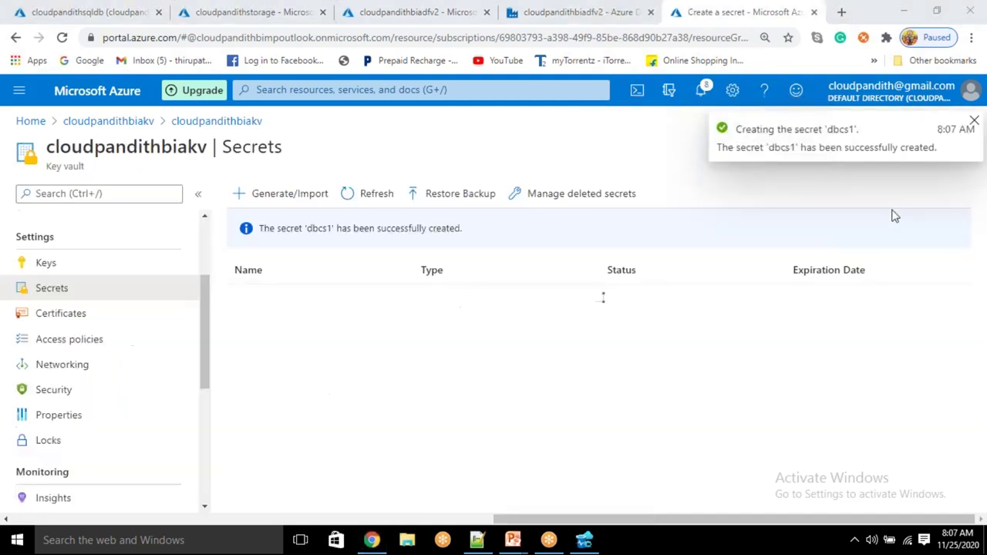
click(598, 10)
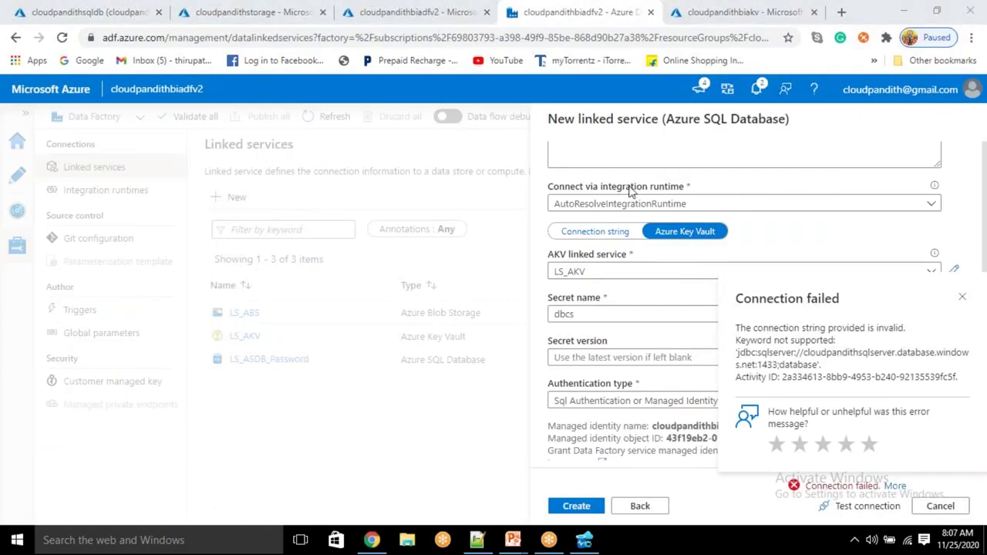
Change the linked service's secret name to dbcs1 and rerun Test connection.
click(606, 314)
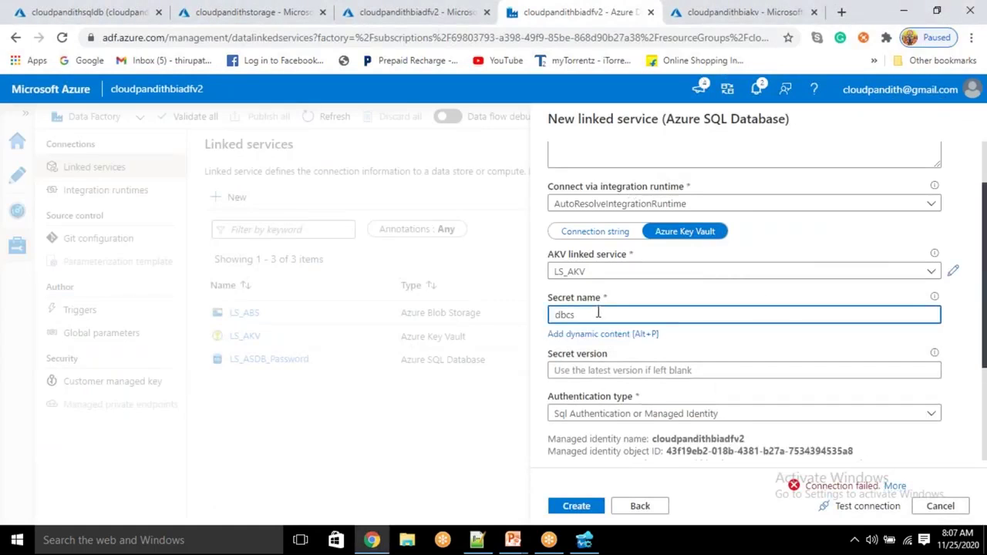
text(1)
click(852, 509)
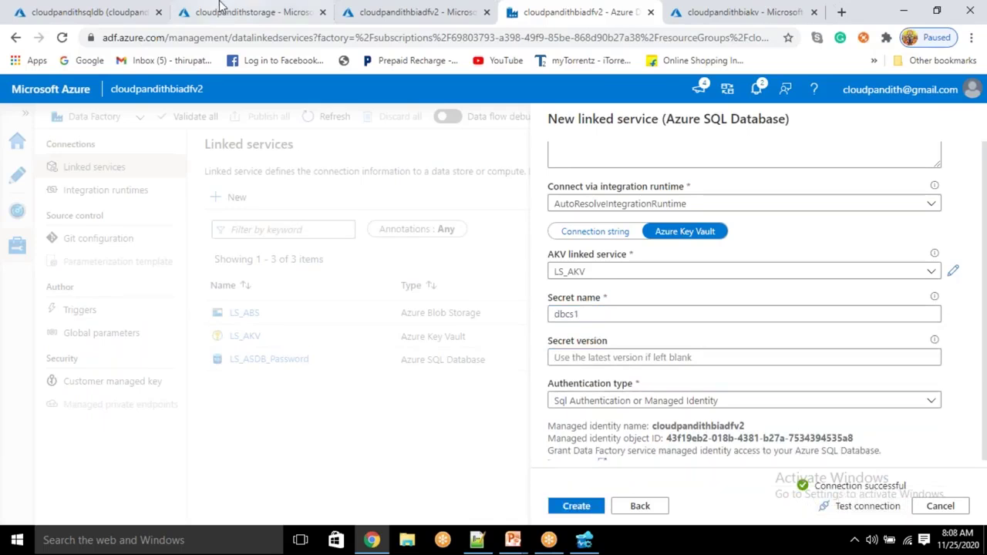
click(128, 12)
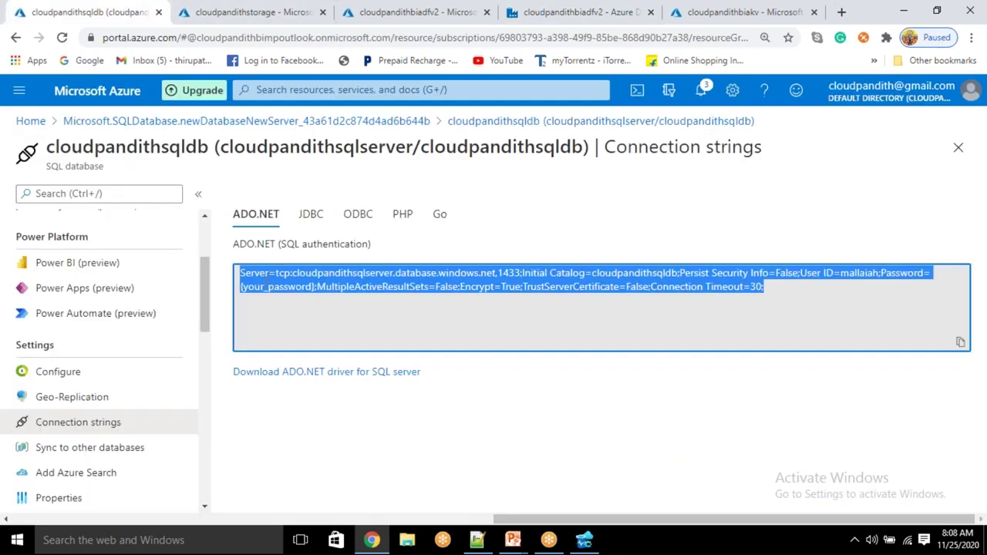
click(313, 216)
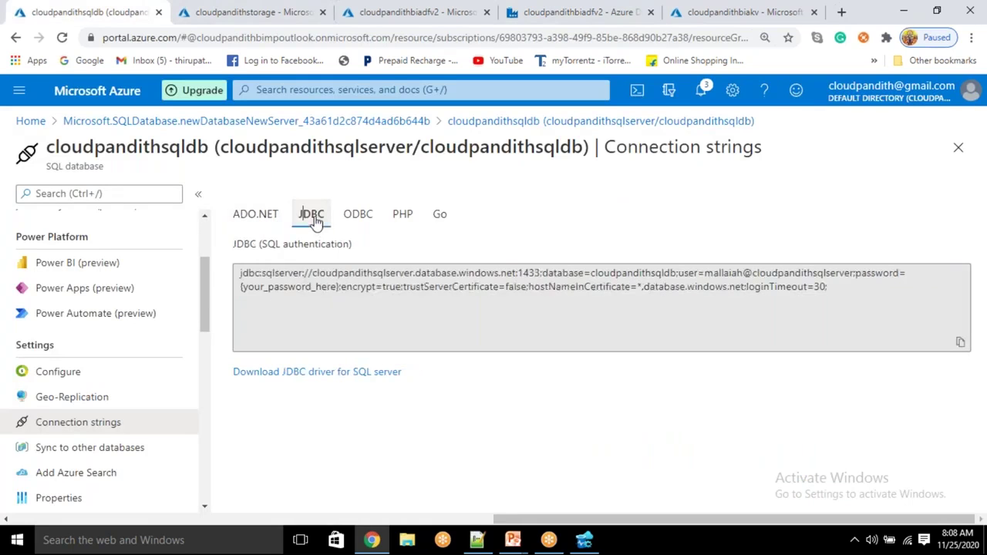
click(576, 13)
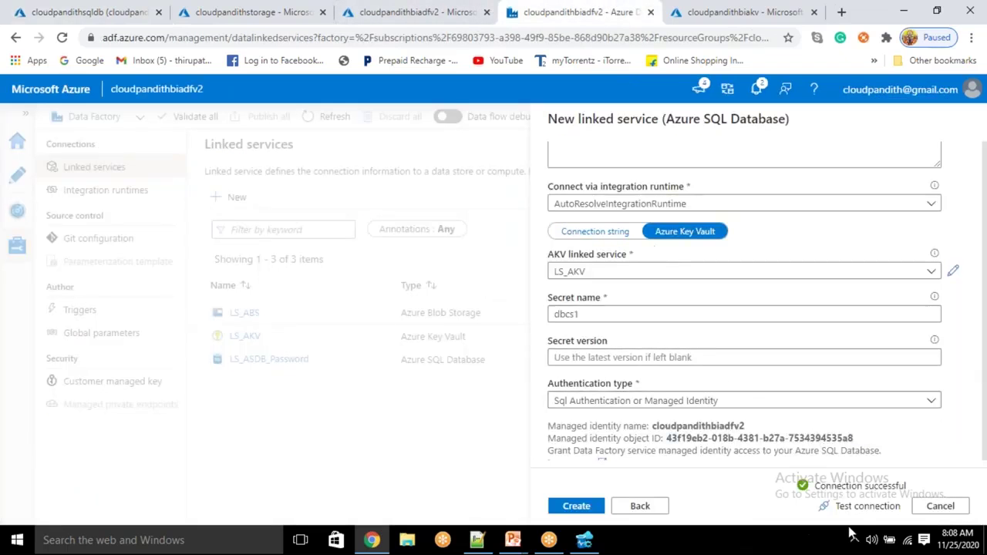
Create the LS_ASDB linked service, then Publish all and confirm Publish.
click(576, 506)
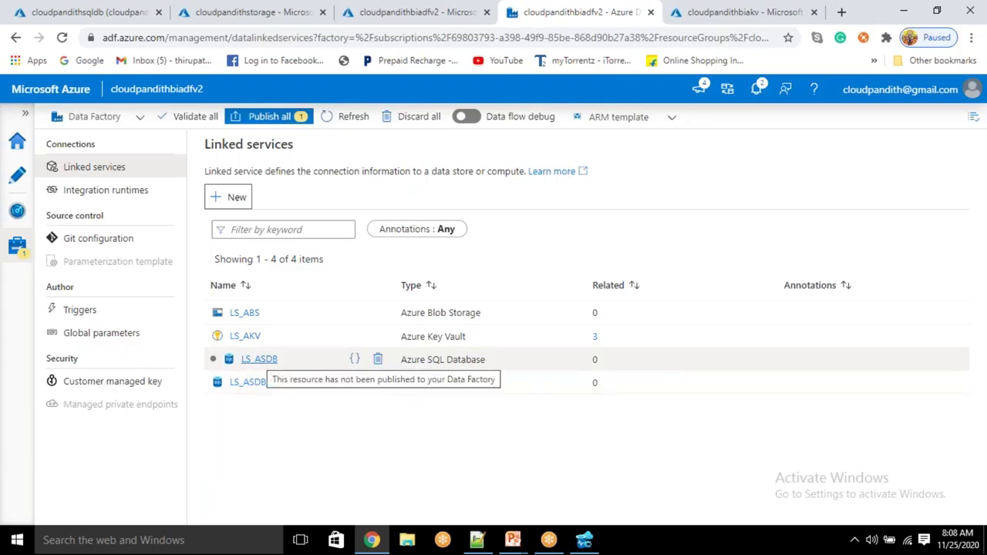
click(279, 118)
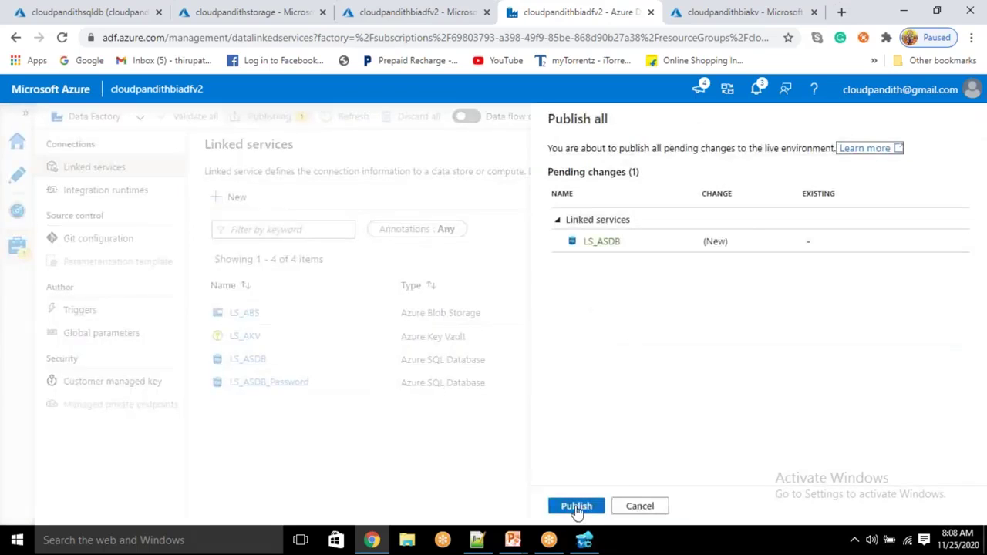
click(577, 507)
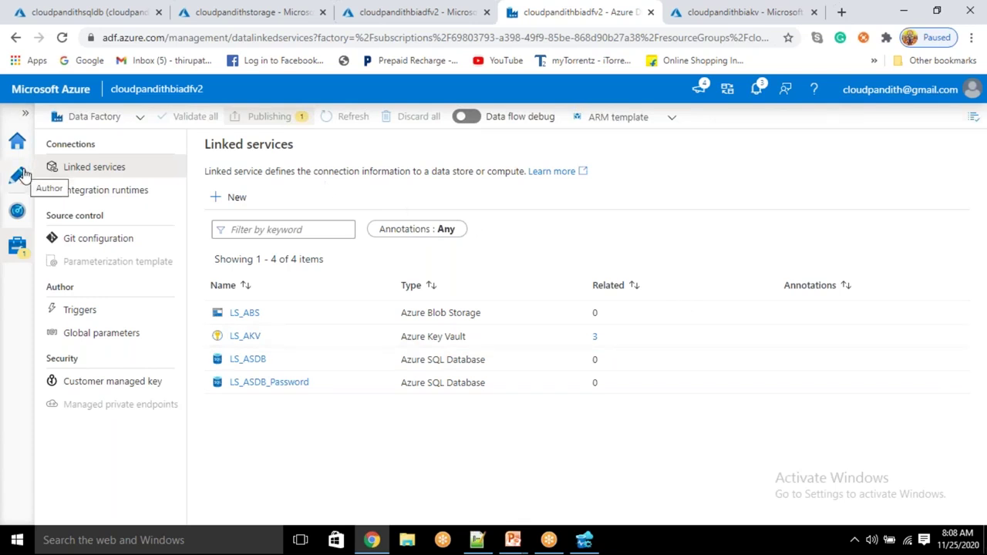
Open the Author (pencil) view and the + menu next to Factory Resources.
click(19, 175)
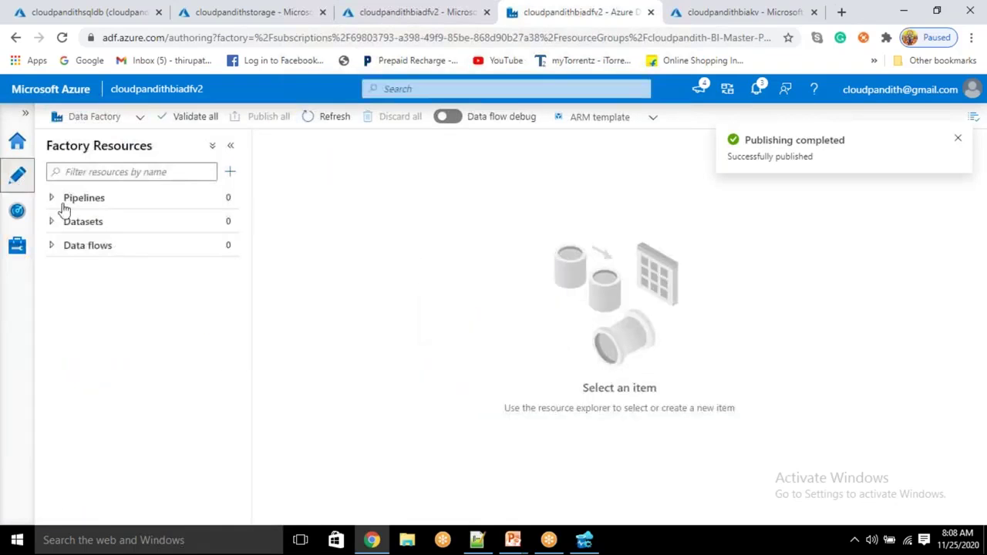
click(230, 171)
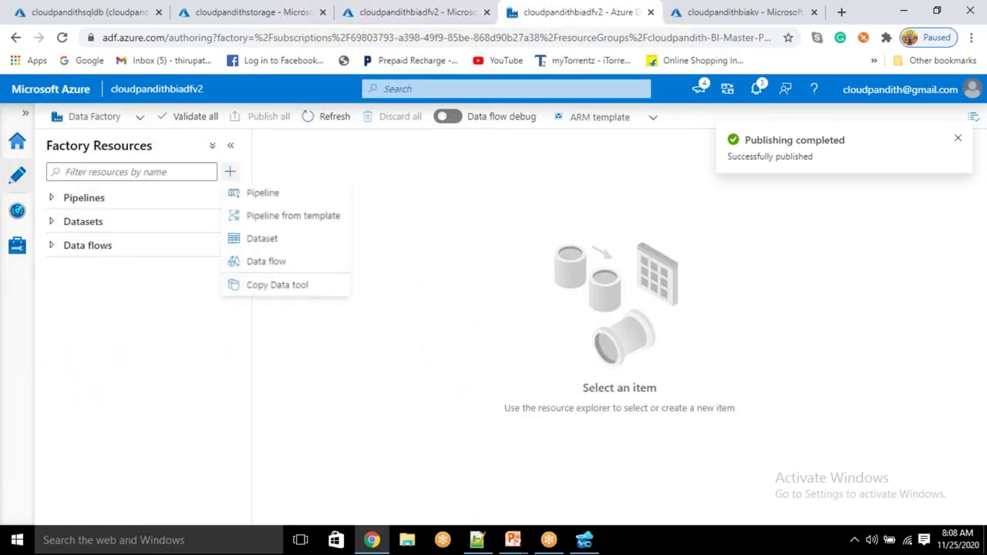
Create a new pipeline and place a Copy data activity on its canvas.
click(246, 195)
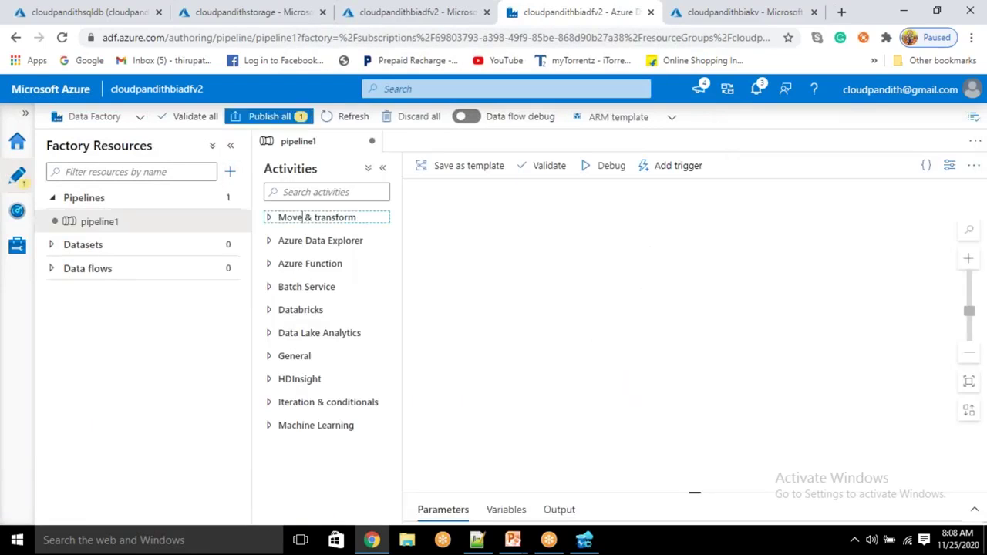
click(308, 218)
drag(330, 242, 557, 254)
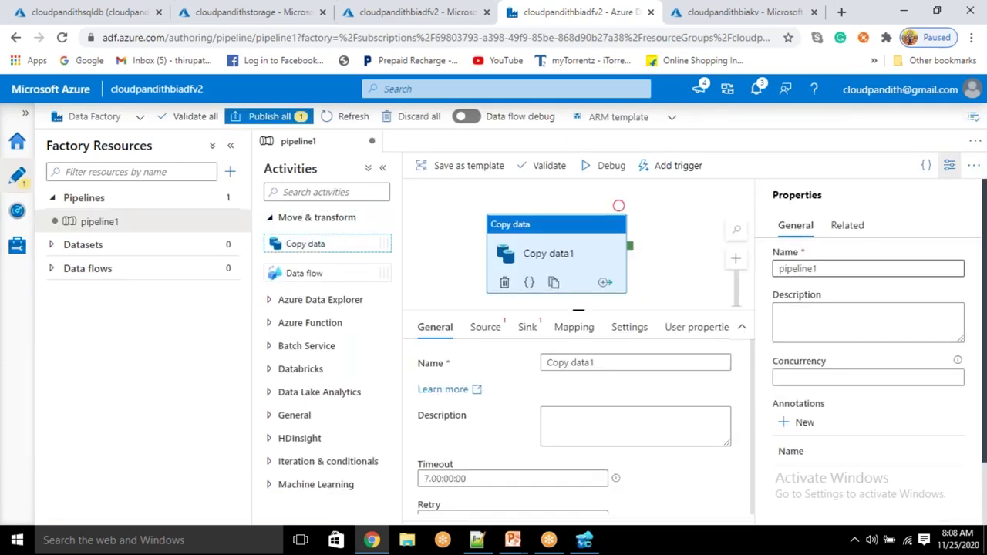
Rename the pipeline to PL_DATA_SQLDB_Blob.
click(831, 274)
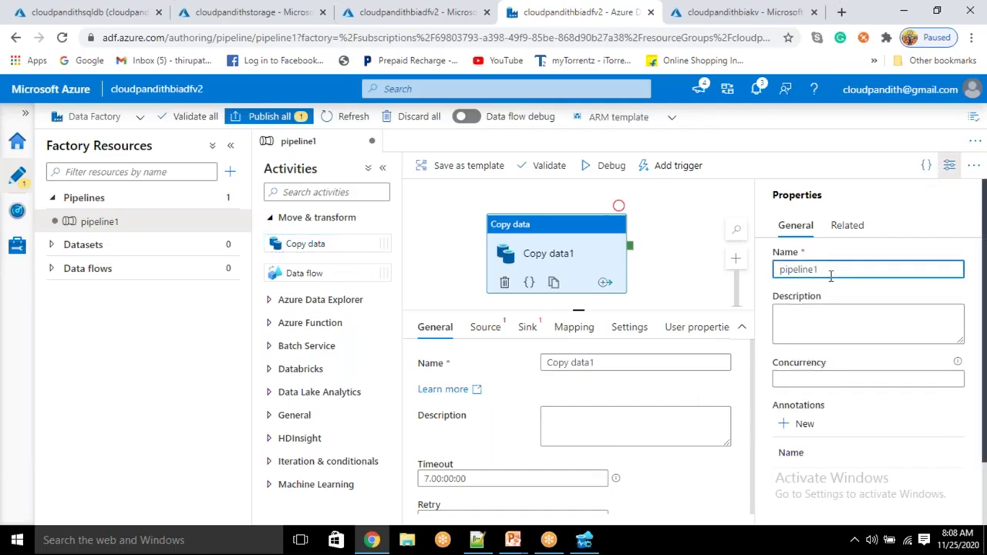
key(ctrl+a)
key(ctrl+v)
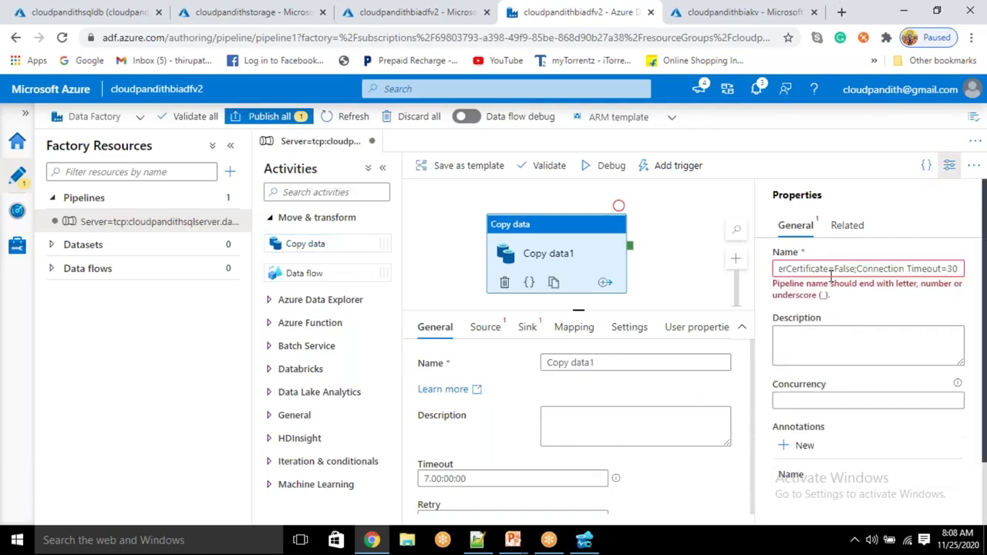
key(ctrl+a)
key(BackSpace)
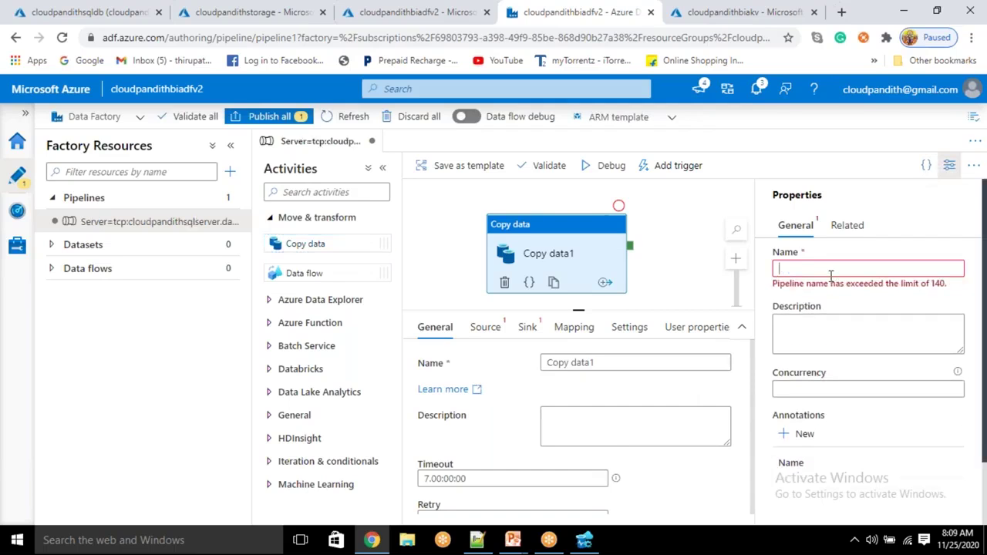
text(PL_DA)
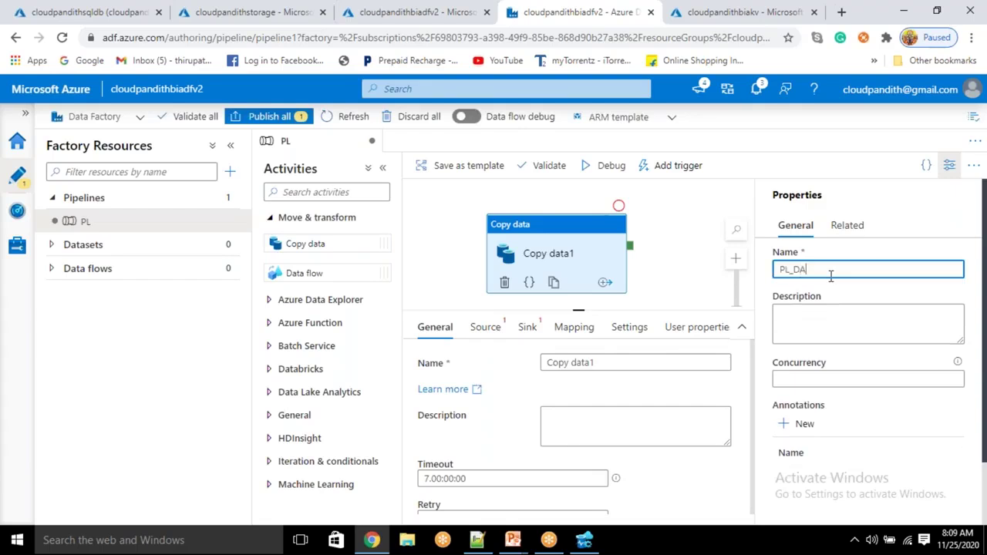
text(TA+SQLDB_Blob)
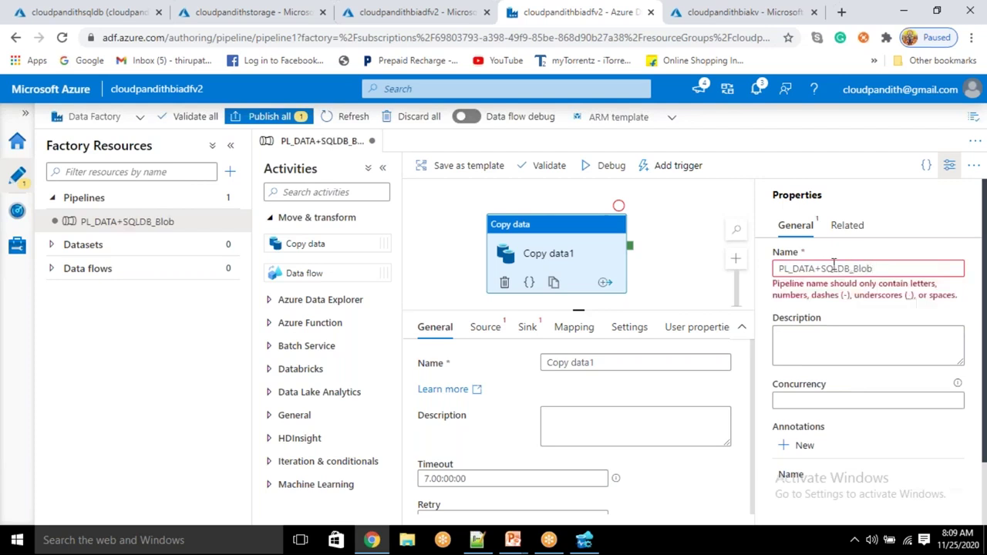
key(BackSpace)
text(_)
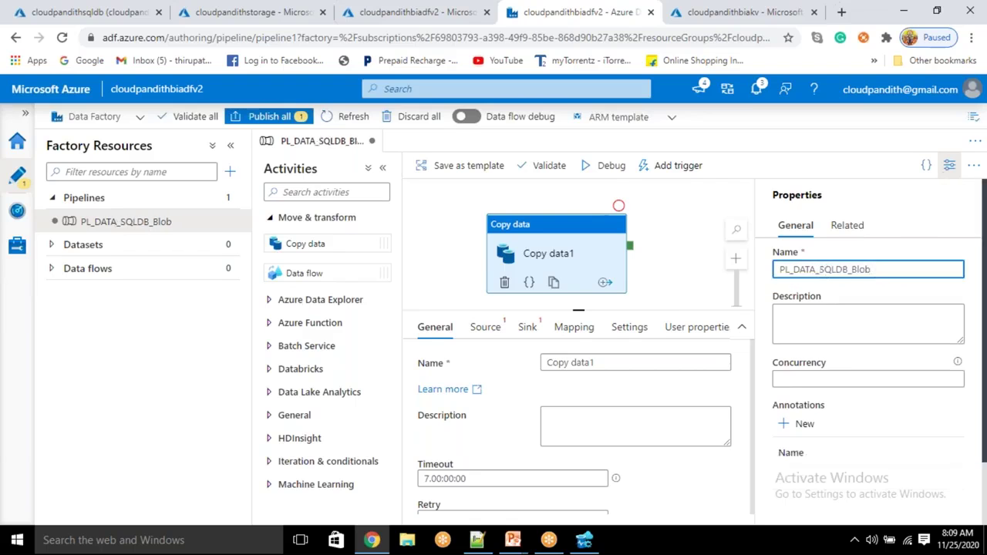
click(949, 178)
click(484, 327)
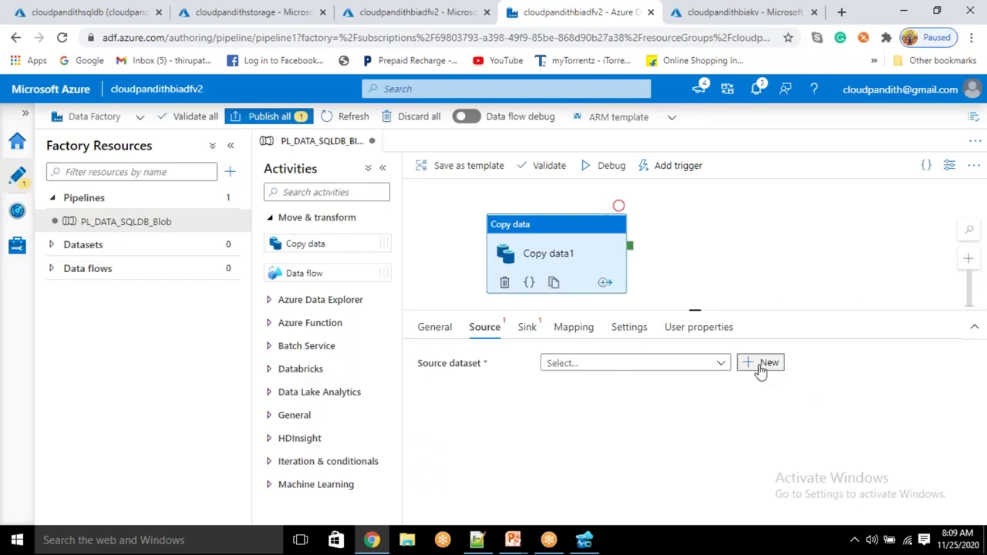
Start a new Azure SQL Database source dataset named DS_ASDB.
click(760, 367)
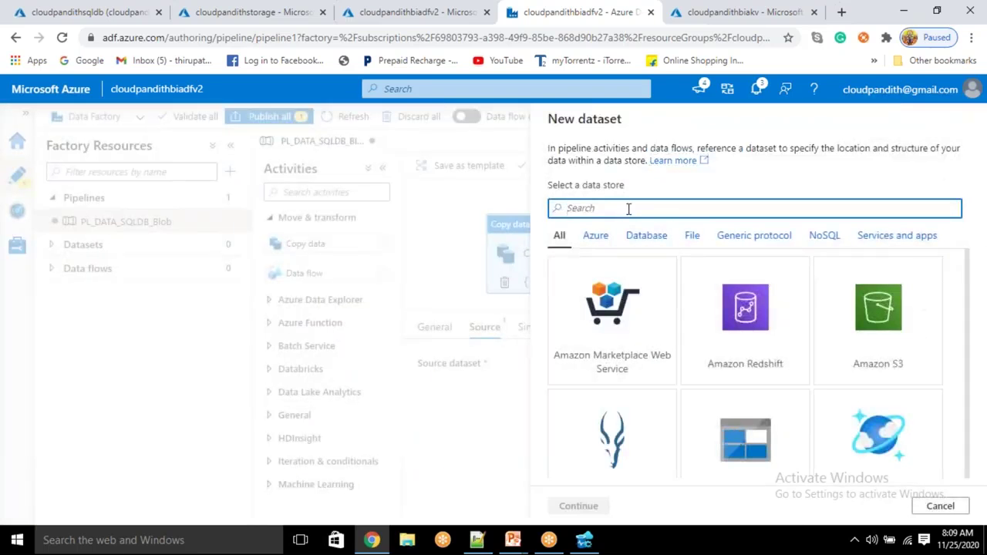
text(sql da)
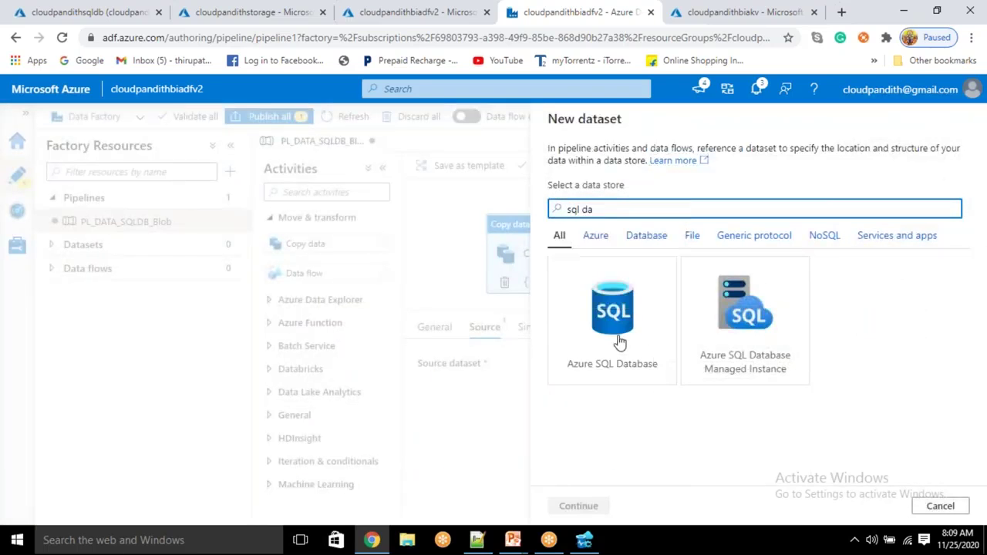
click(619, 343)
click(579, 505)
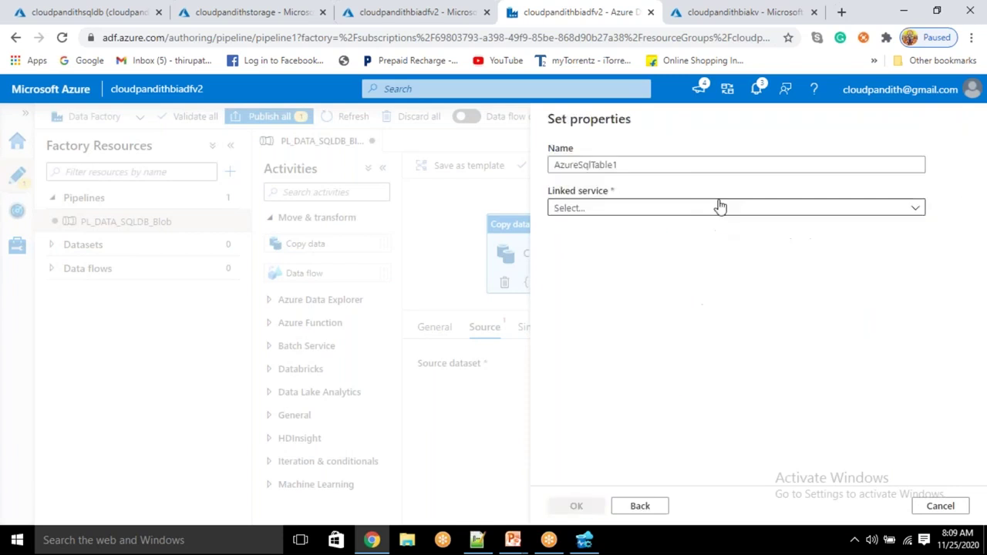
double_click(644, 161)
text(DS_ASDB)
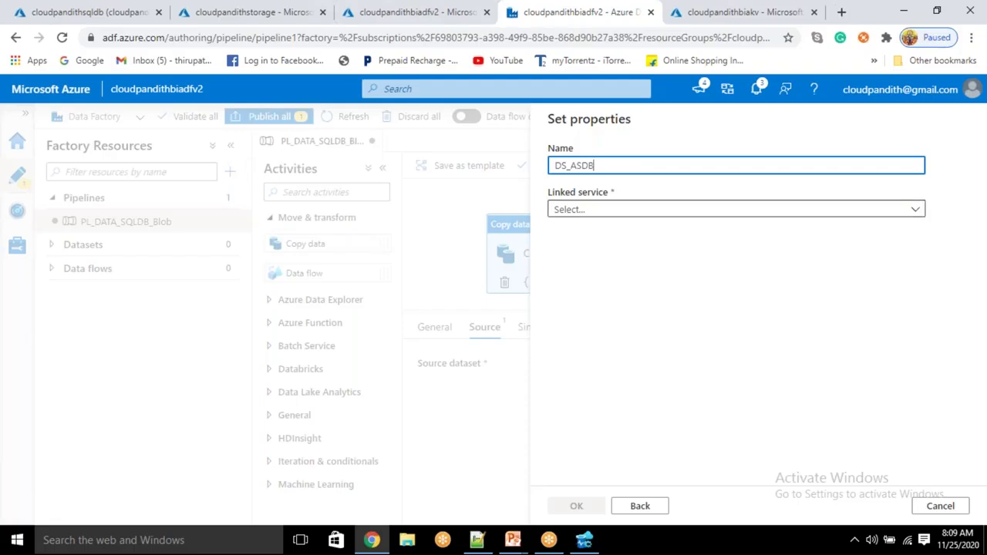
Link DS_ASDB to LS_ASDB with table dbo.CUST and confirm the dataset.
click(586, 208)
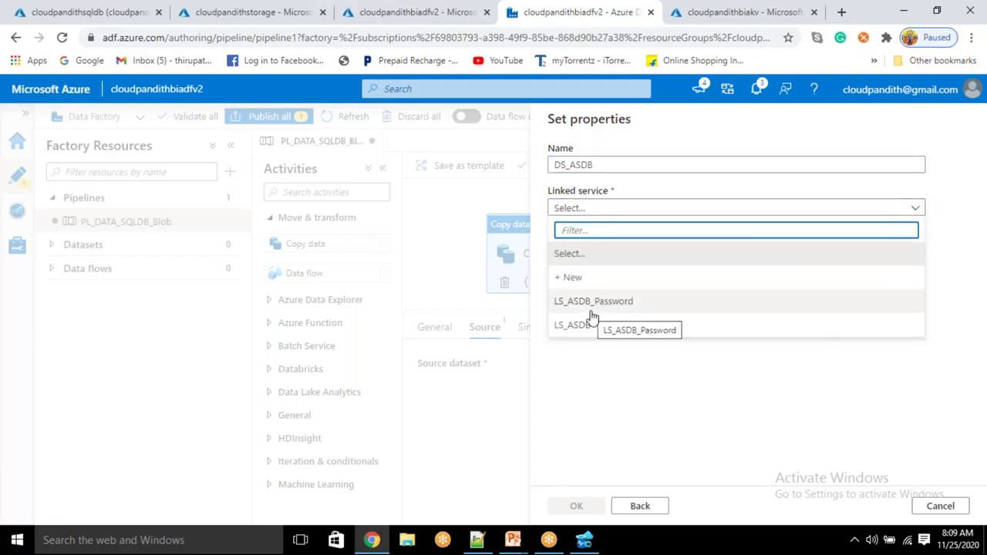
click(588, 324)
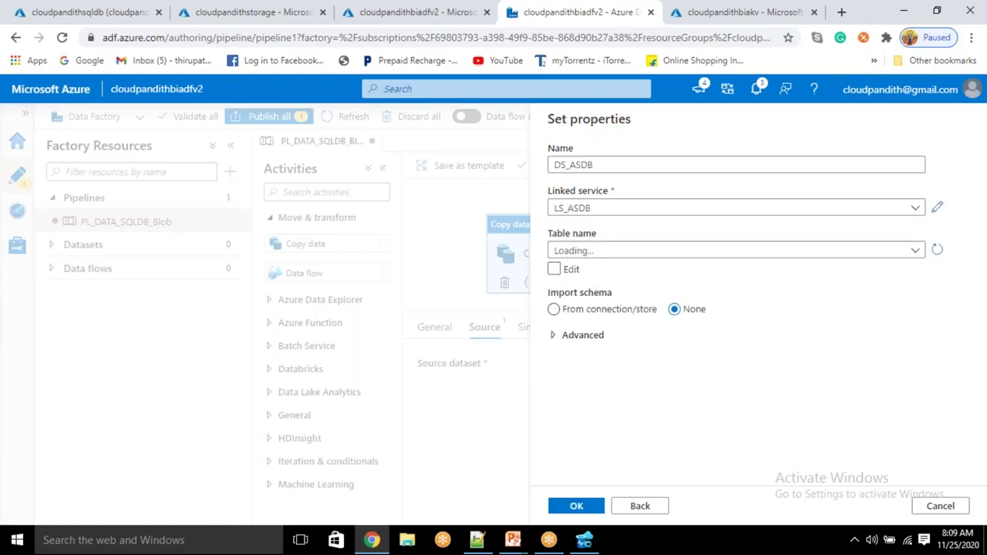
click(594, 255)
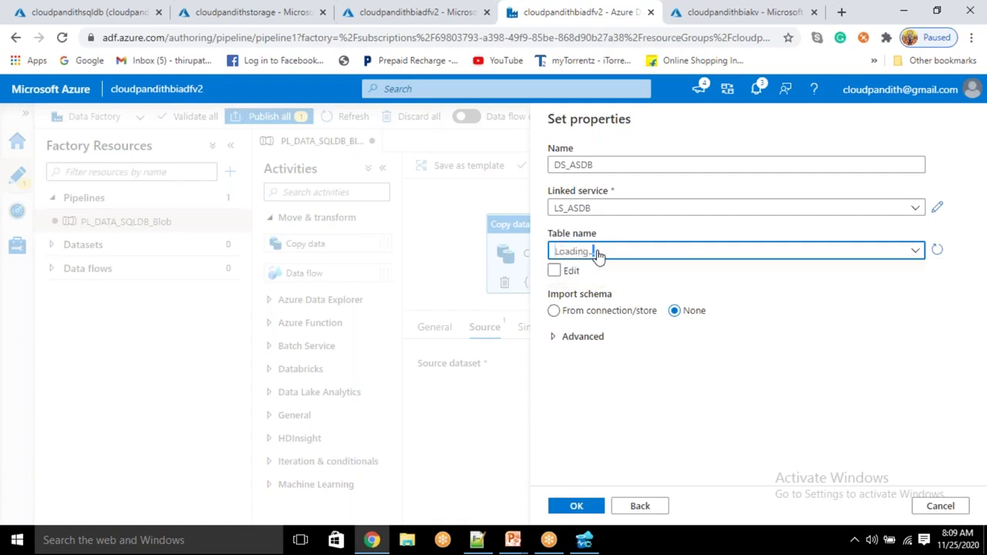
click(595, 253)
click(583, 293)
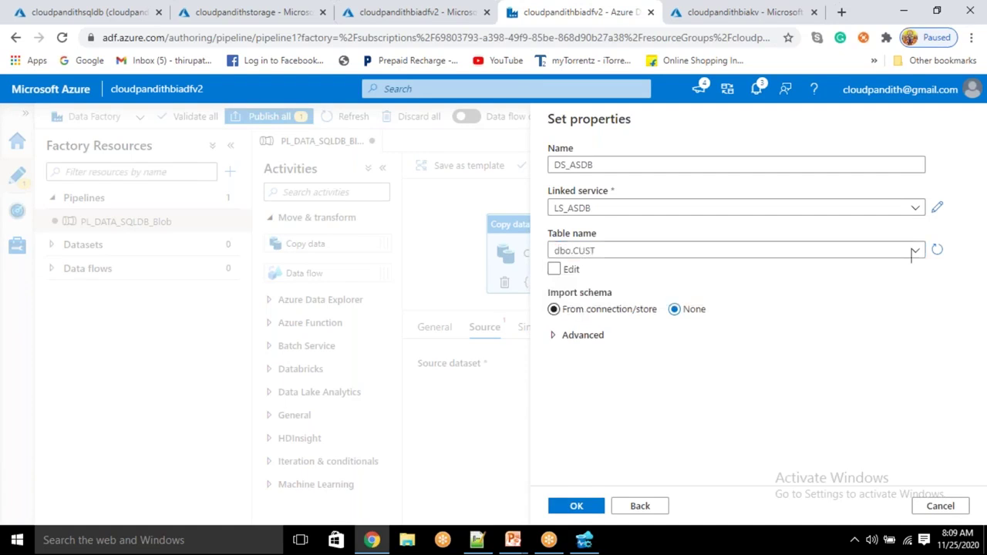
click(584, 506)
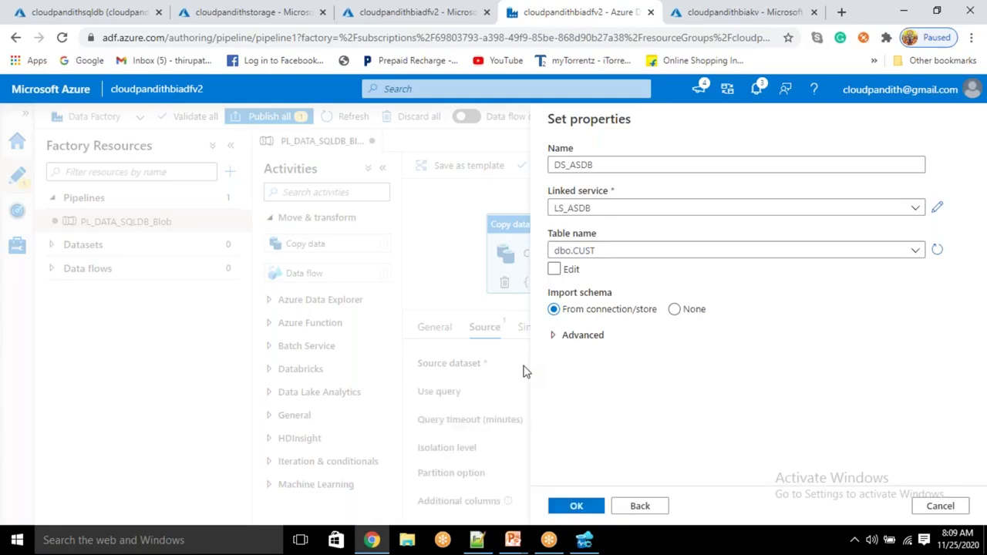
click(526, 327)
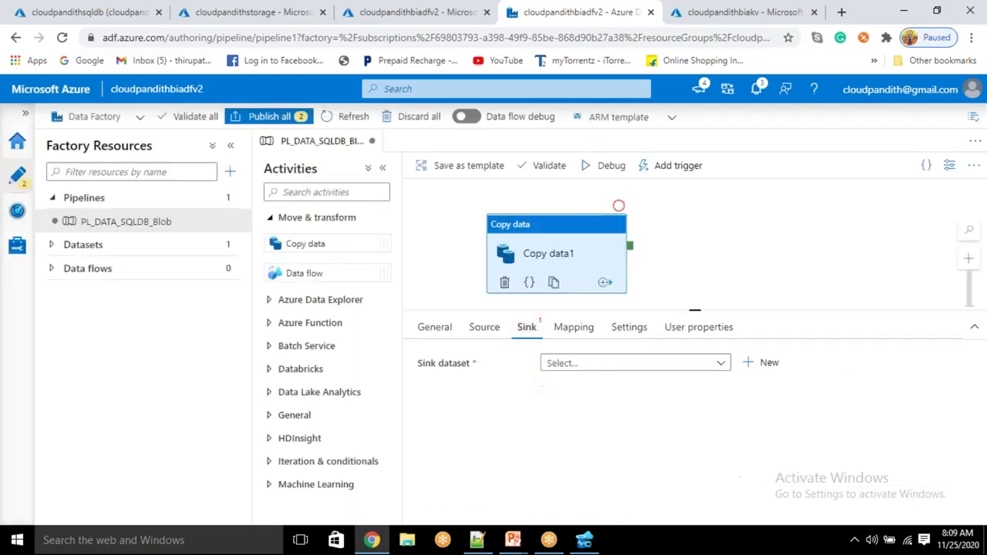
Start a new Azure Blob Storage sink dataset in JSON format.
click(763, 363)
click(571, 338)
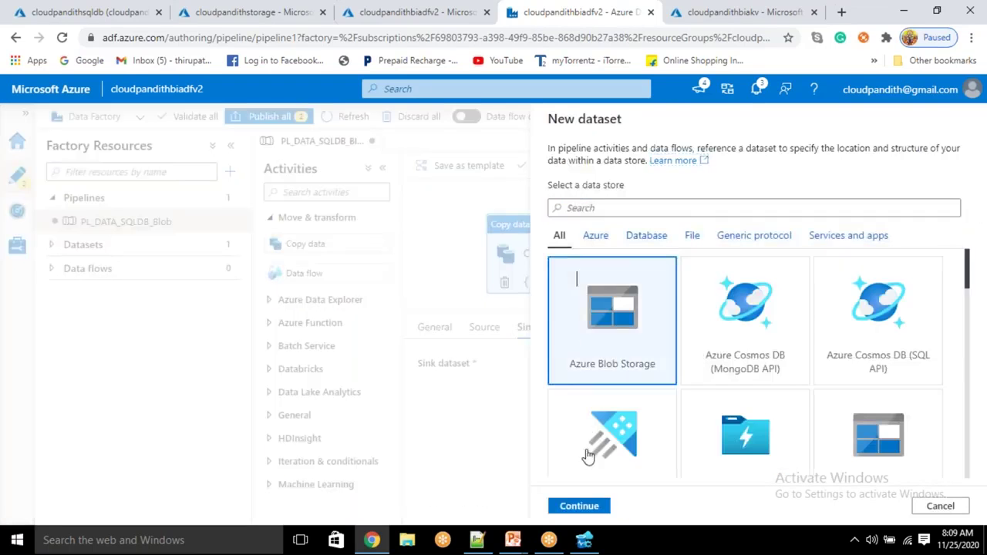
click(578, 505)
click(903, 246)
click(626, 374)
click(578, 506)
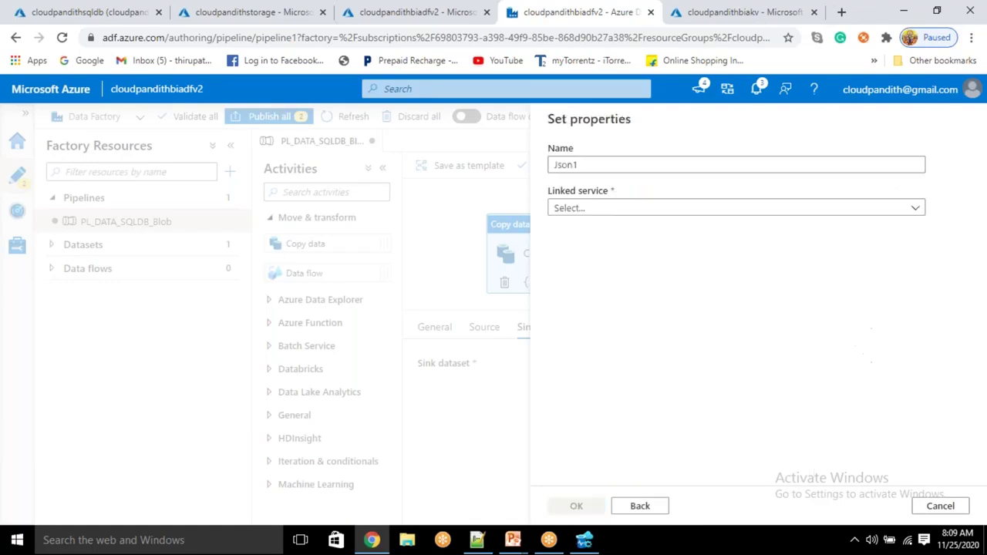
Name the sink dataset DS_ABS on LS_ABS, container cusdata, with no schema import.
click(613, 166)
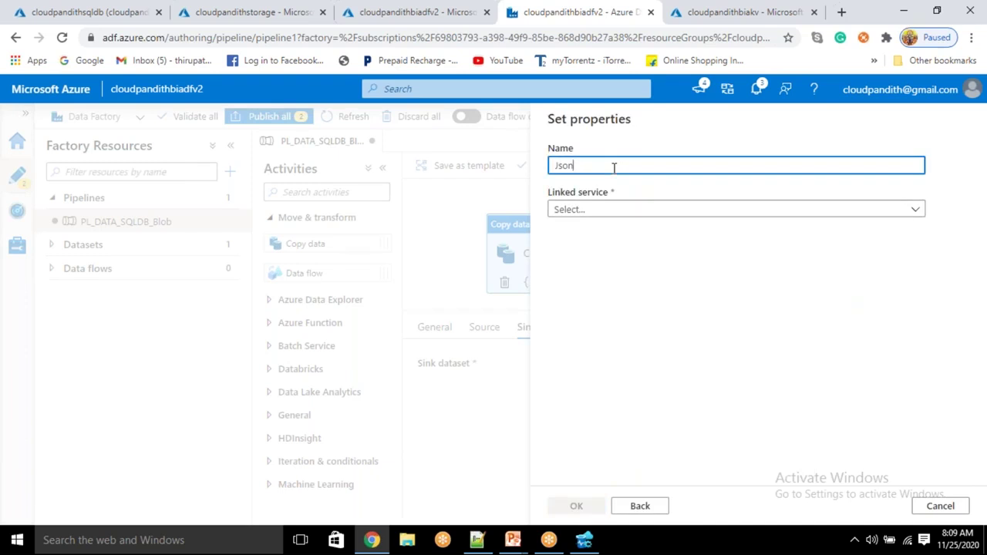
text(json)
text(DS_ABS)
click(597, 212)
click(586, 303)
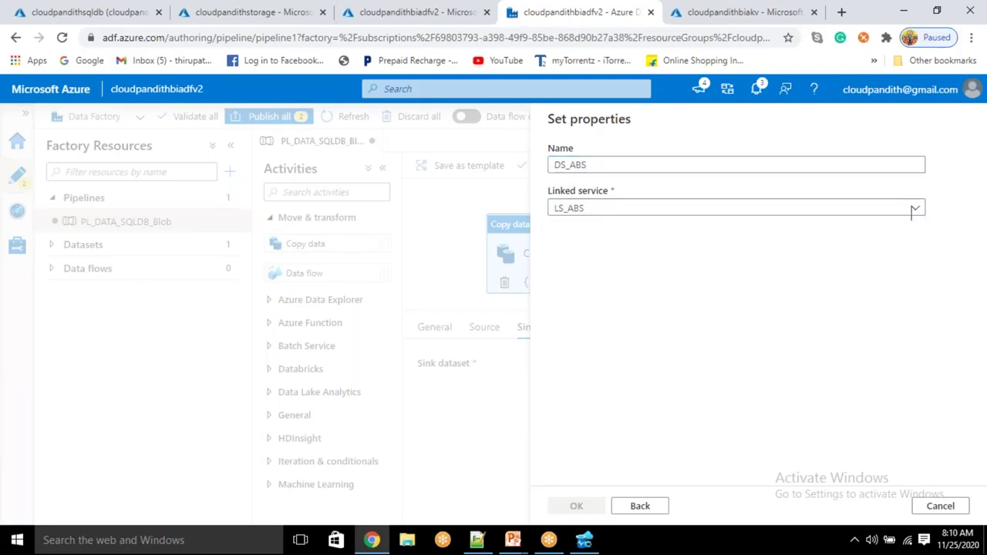
click(585, 248)
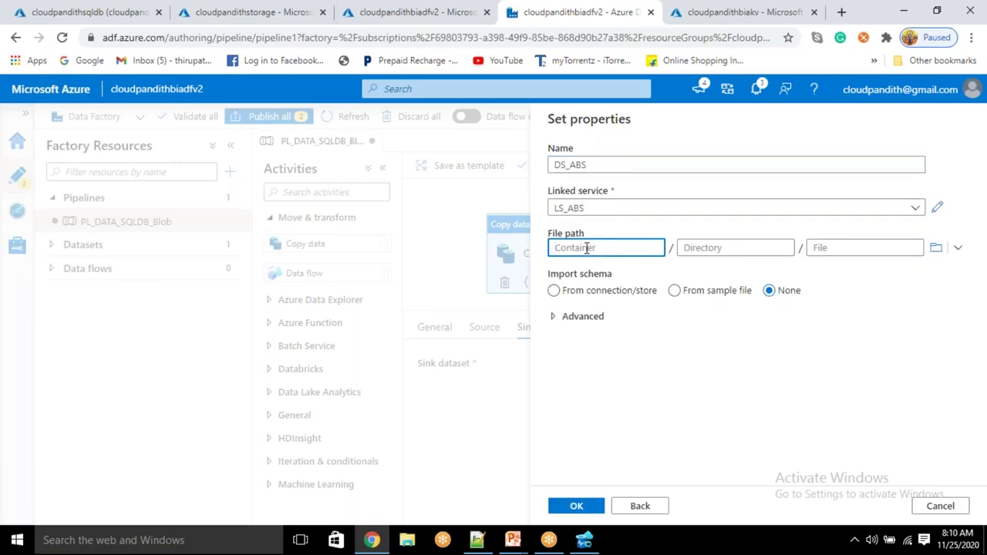
text(CUST)
key(BackSpace)
key(BackSpace)
text(cusdata)
click(588, 506)
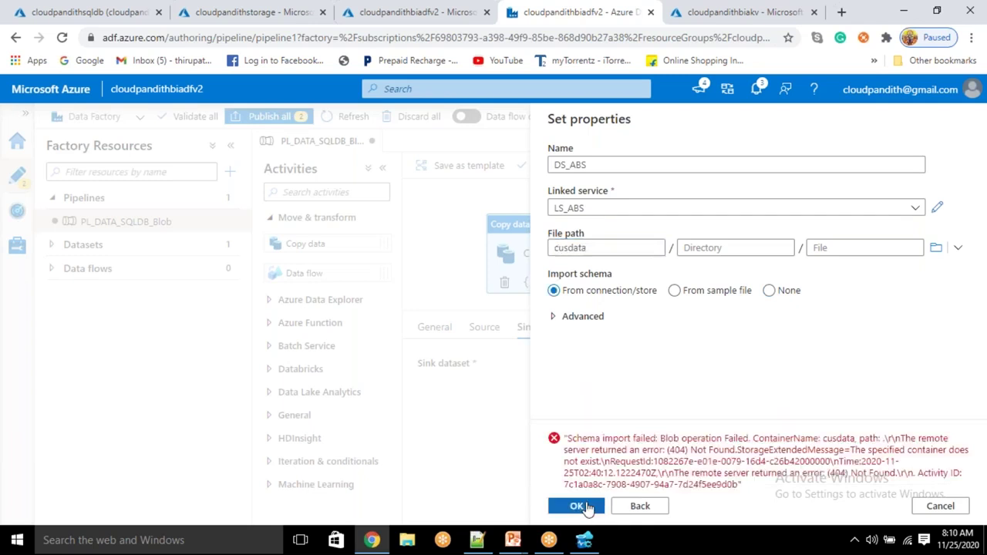
click(769, 293)
click(582, 507)
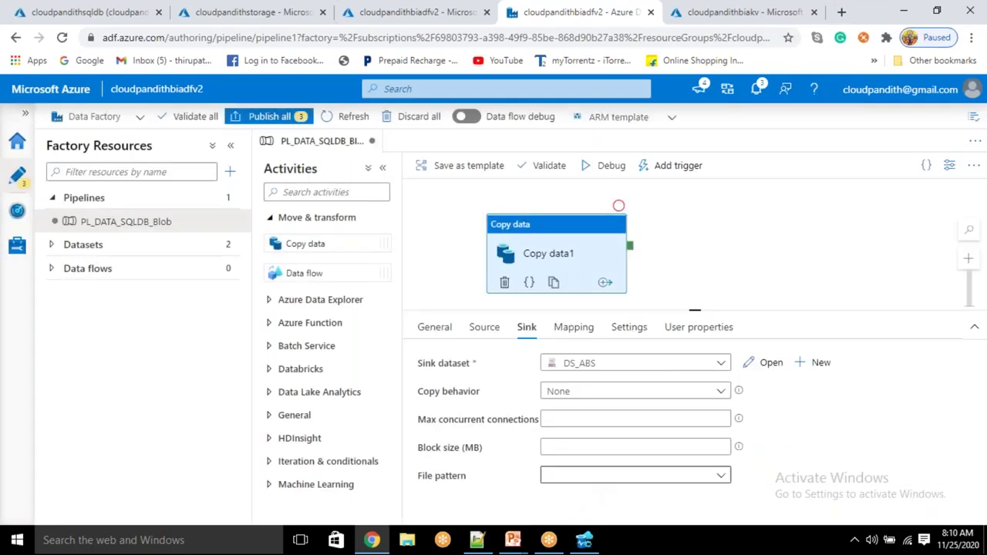
Debug-run PL_DATA_SQLDB_Blob and verify Copy data1 read and wrote 3 rows.
click(609, 166)
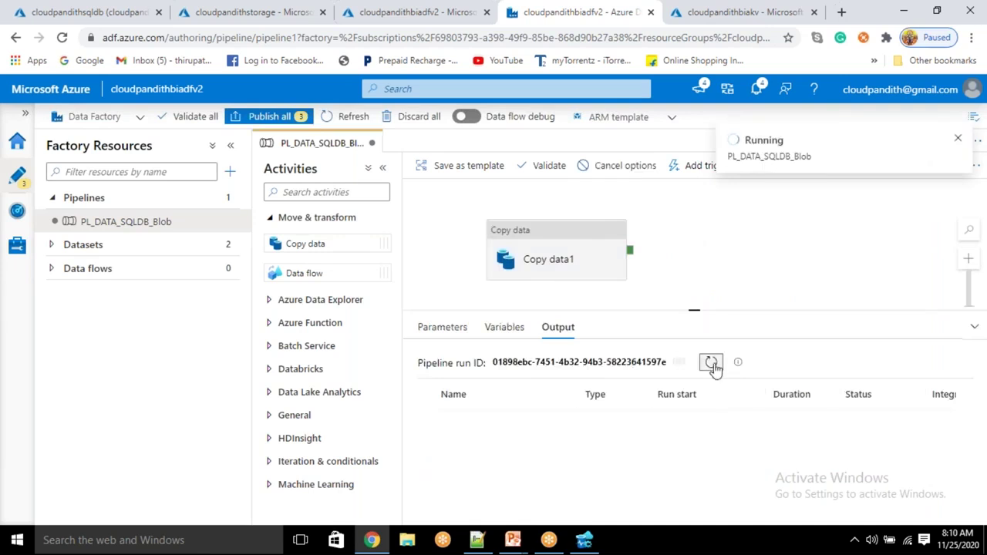
click(711, 362)
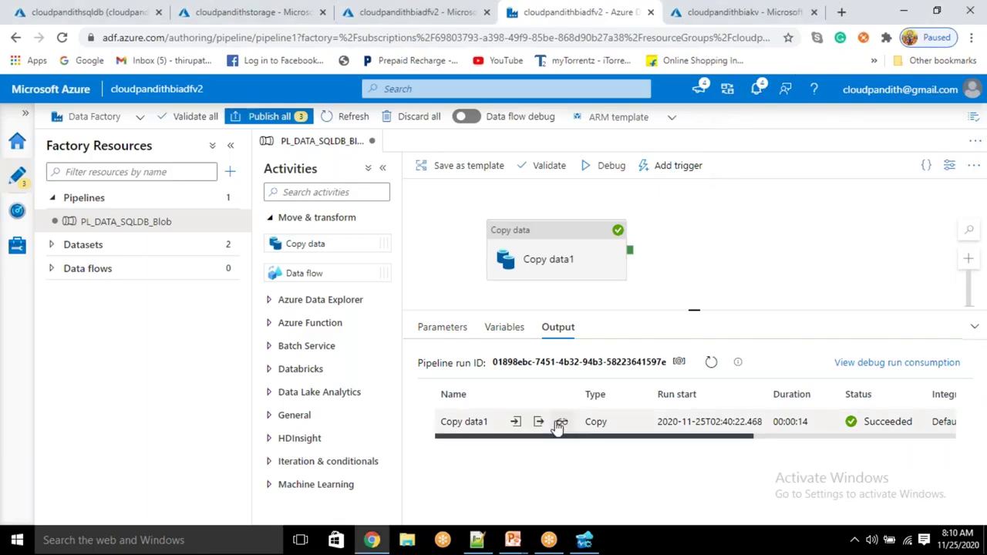
click(558, 422)
double_click(256, 364)
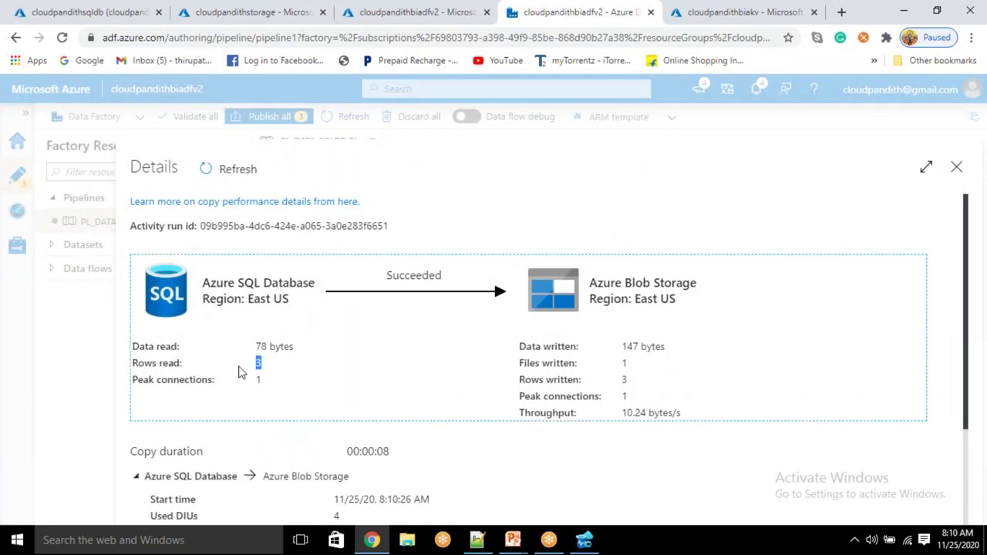
click(626, 379)
click(956, 167)
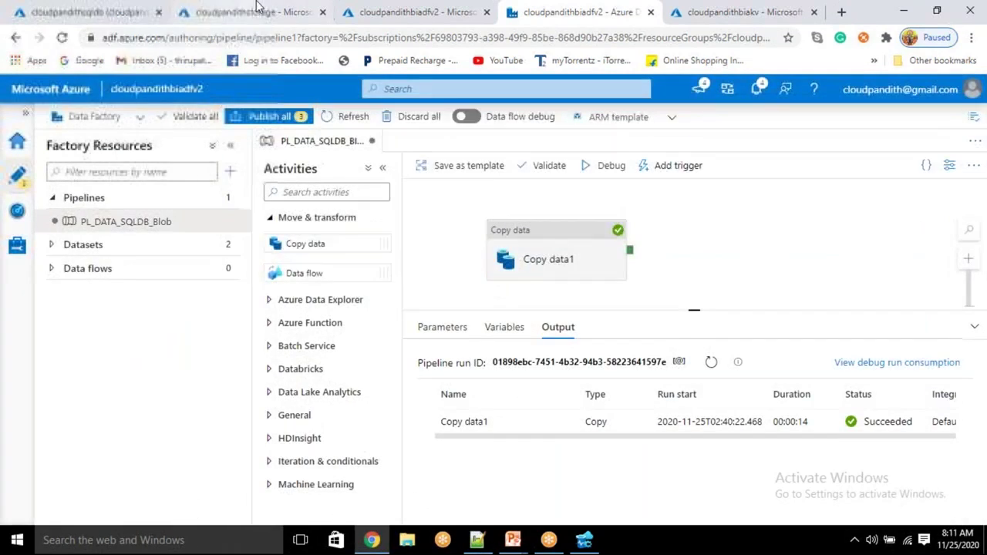
click(247, 9)
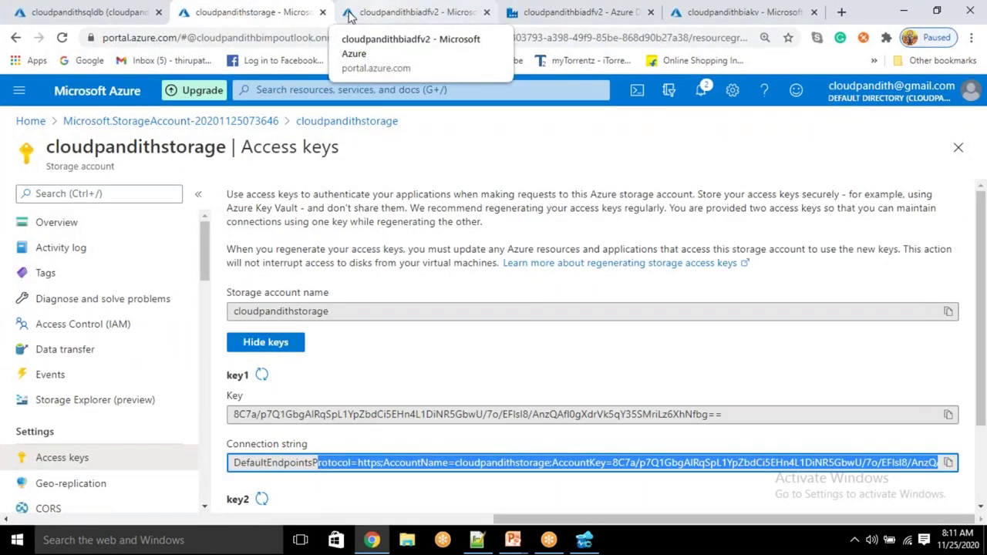
Open dbo.CUST.json in the storage account's cusdata container.
click(126, 228)
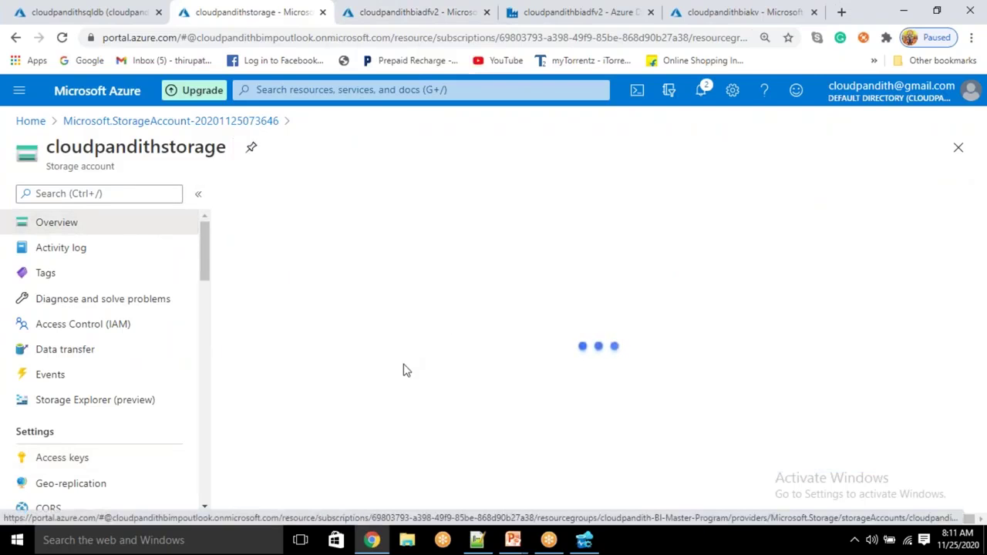
scroll(403, 370, down, 4)
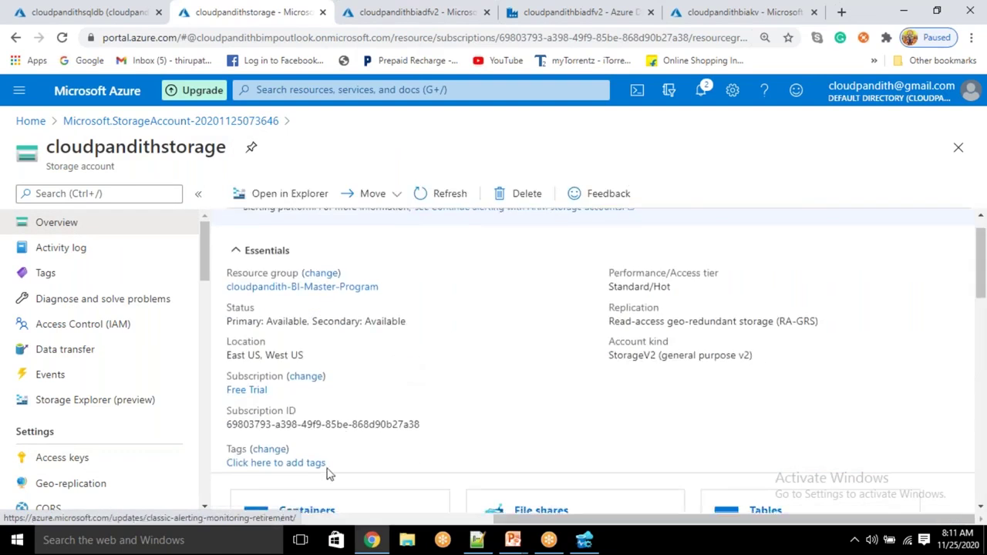
click(307, 328)
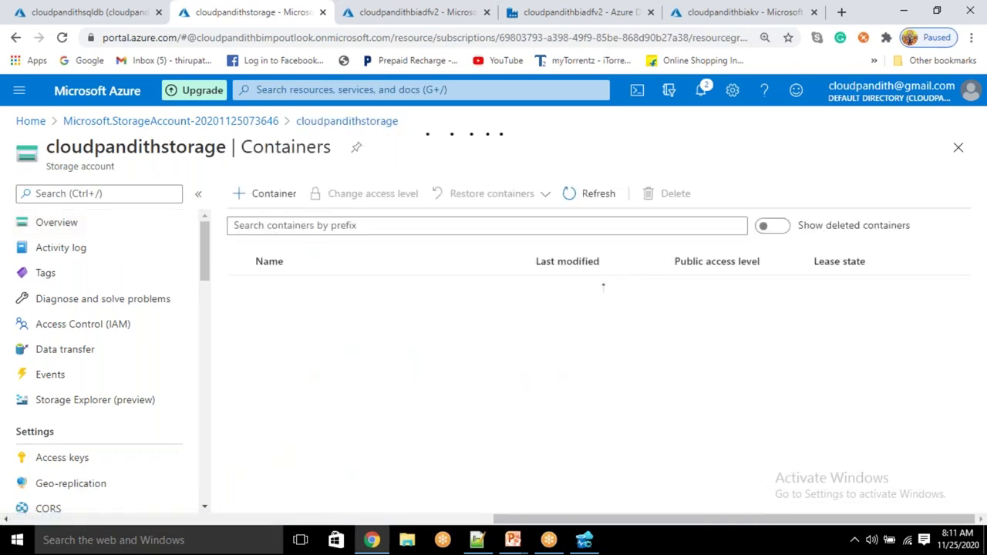
click(314, 304)
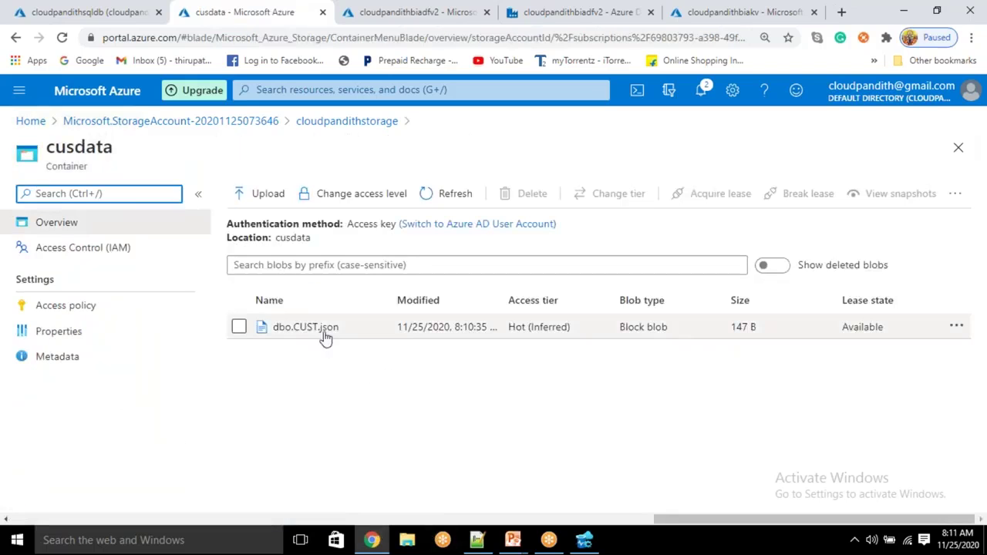
click(321, 333)
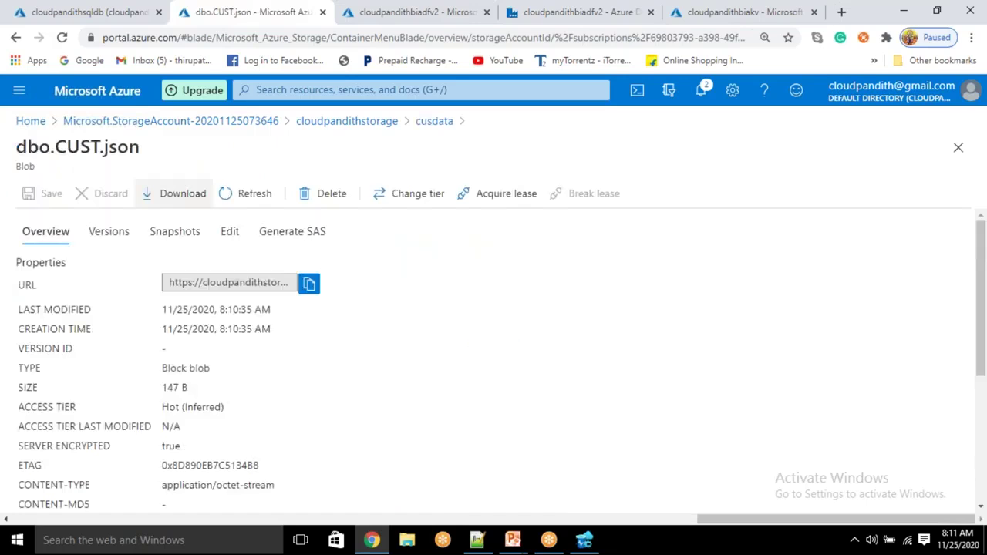
View the file's contents as Json, showing customer records CID 1 to 3.
click(228, 233)
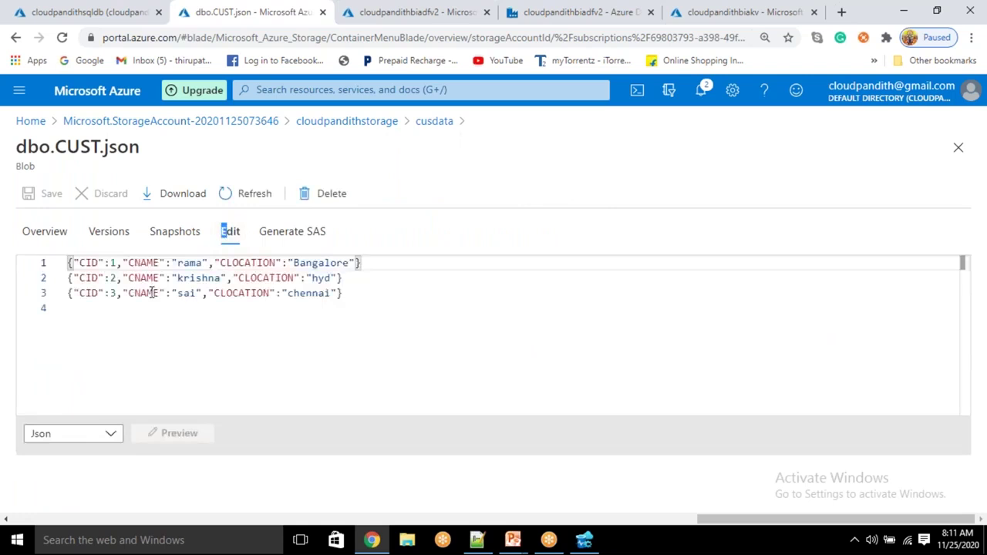
click(111, 333)
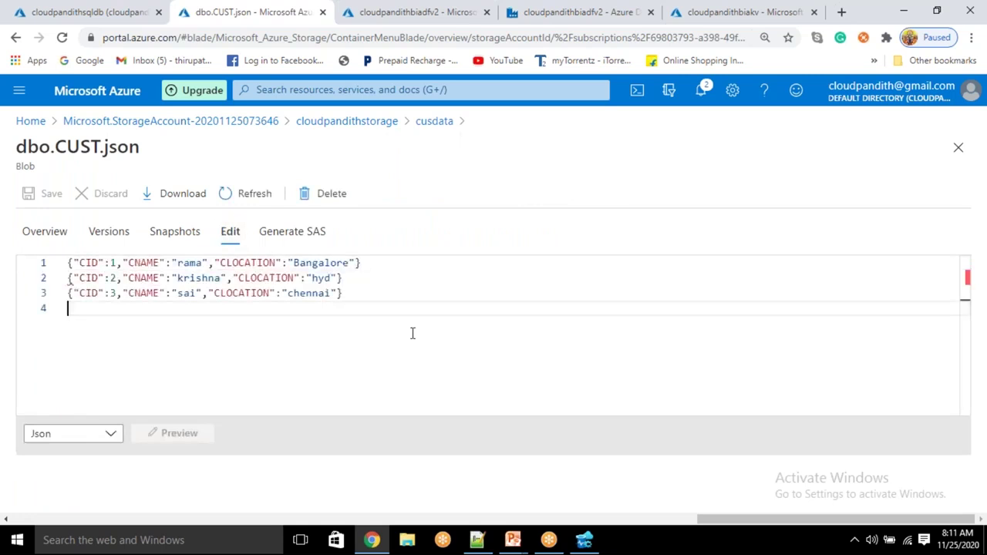
click(111, 437)
click(111, 436)
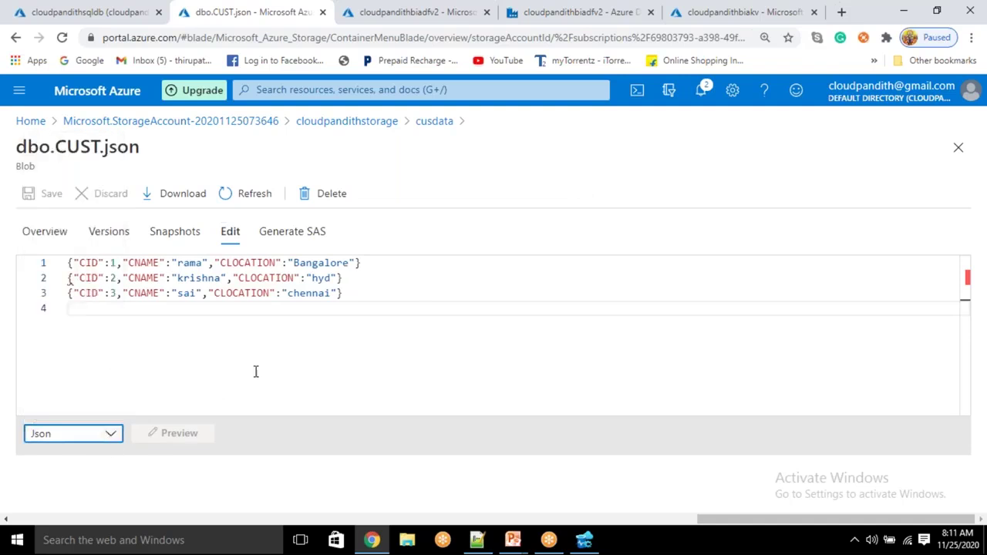